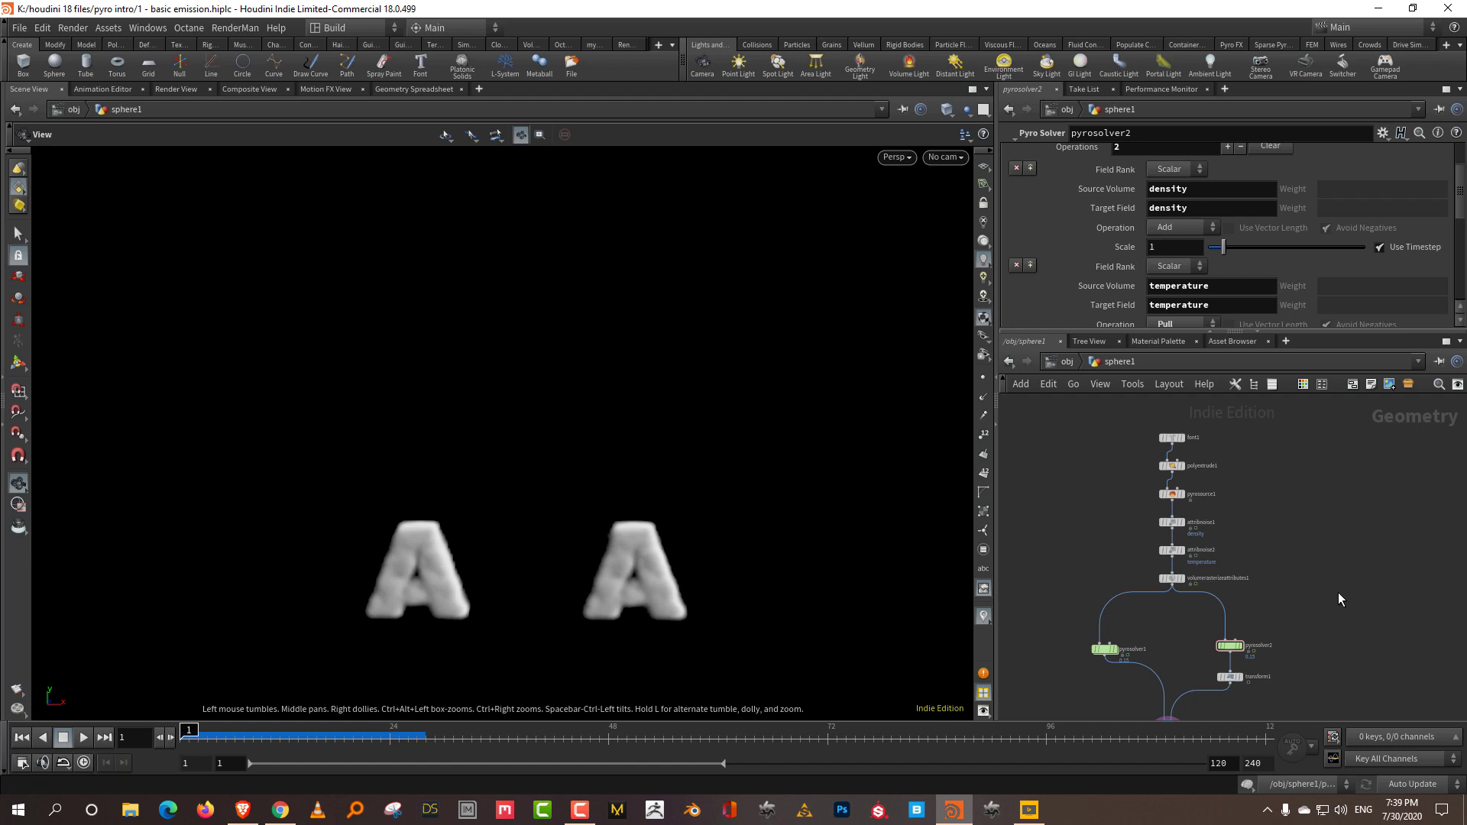
- Disconnect the pyrosolver2 and transform1 branch from volumerasterizeattributes1 and merge1, leaving only pyrosolver1 feeding the merge
{"action": "scroll", "coordinate": [1303, 535], "scroll_direction": "up", "scroll_amount": 2}
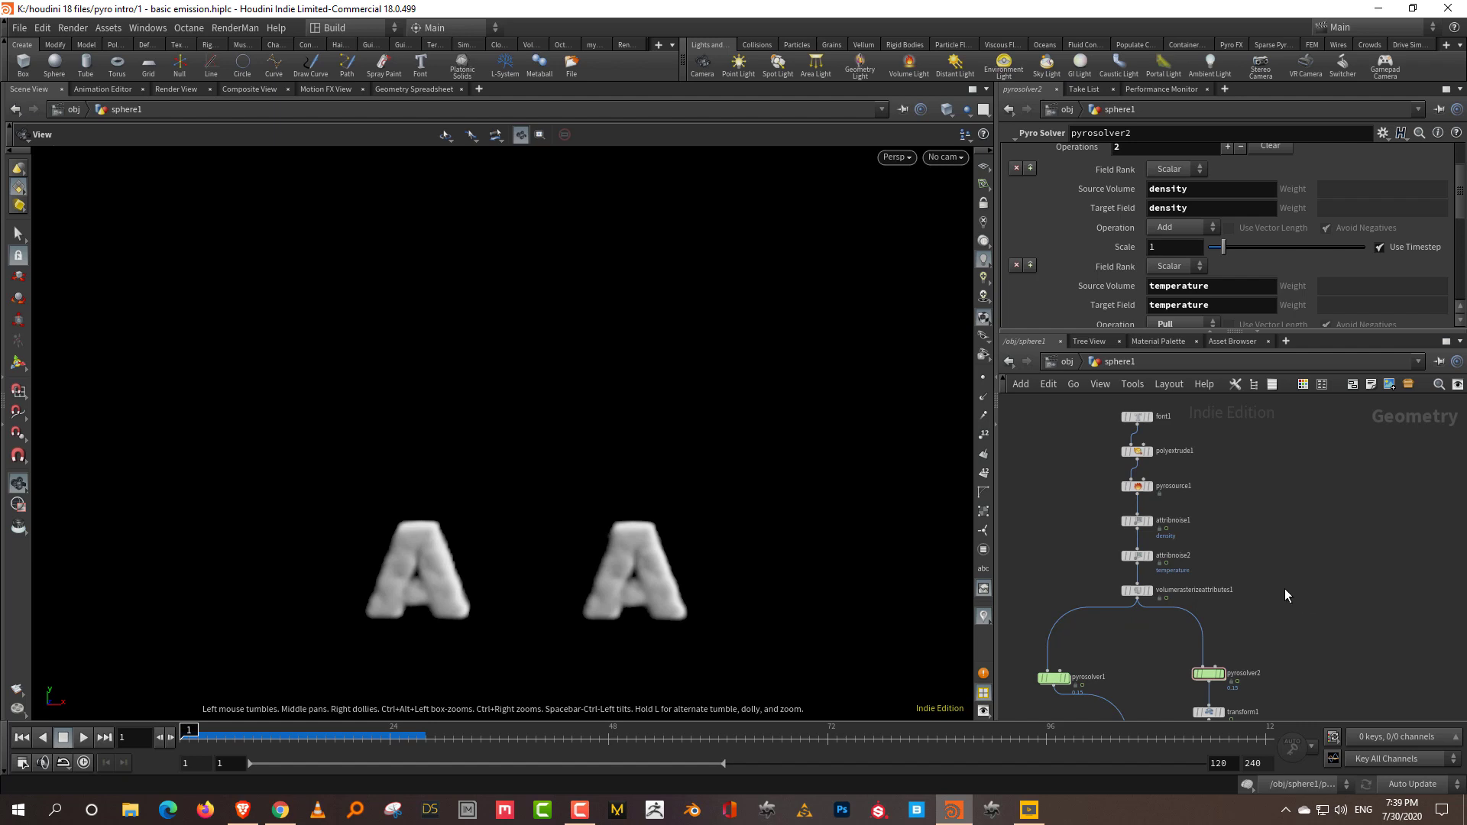
{"action": "middle_click_drag", "start_coordinate": [1347, 621], "coordinate": [1317, 486]}
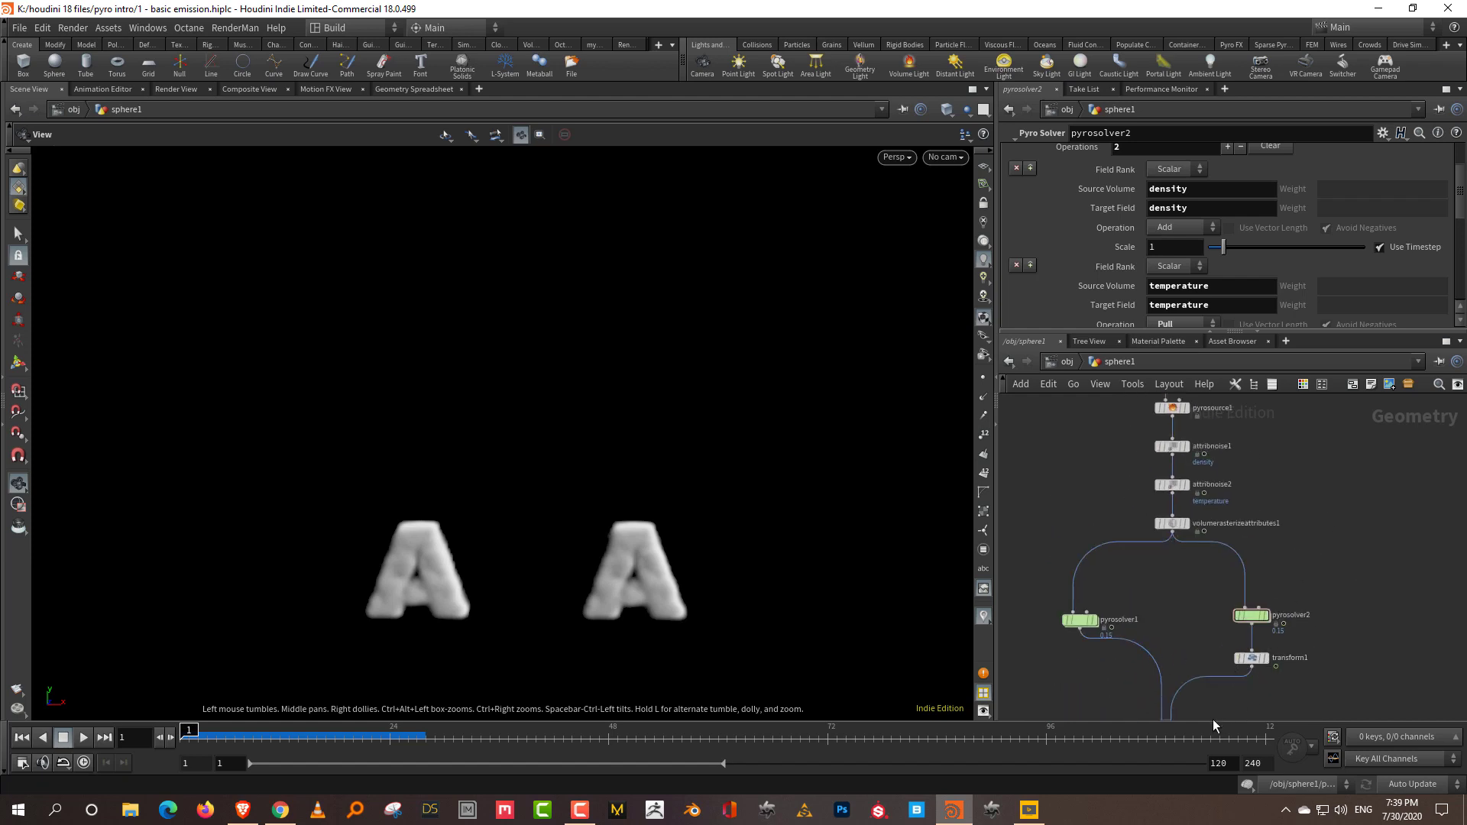
{"action": "key", "text": "y"}
{"action": "left_click_drag", "start_coordinate": [1222, 690], "coordinate": [1201, 617]}
{"action": "left_click_drag", "start_coordinate": [1291, 545], "coordinate": [1261, 524]}
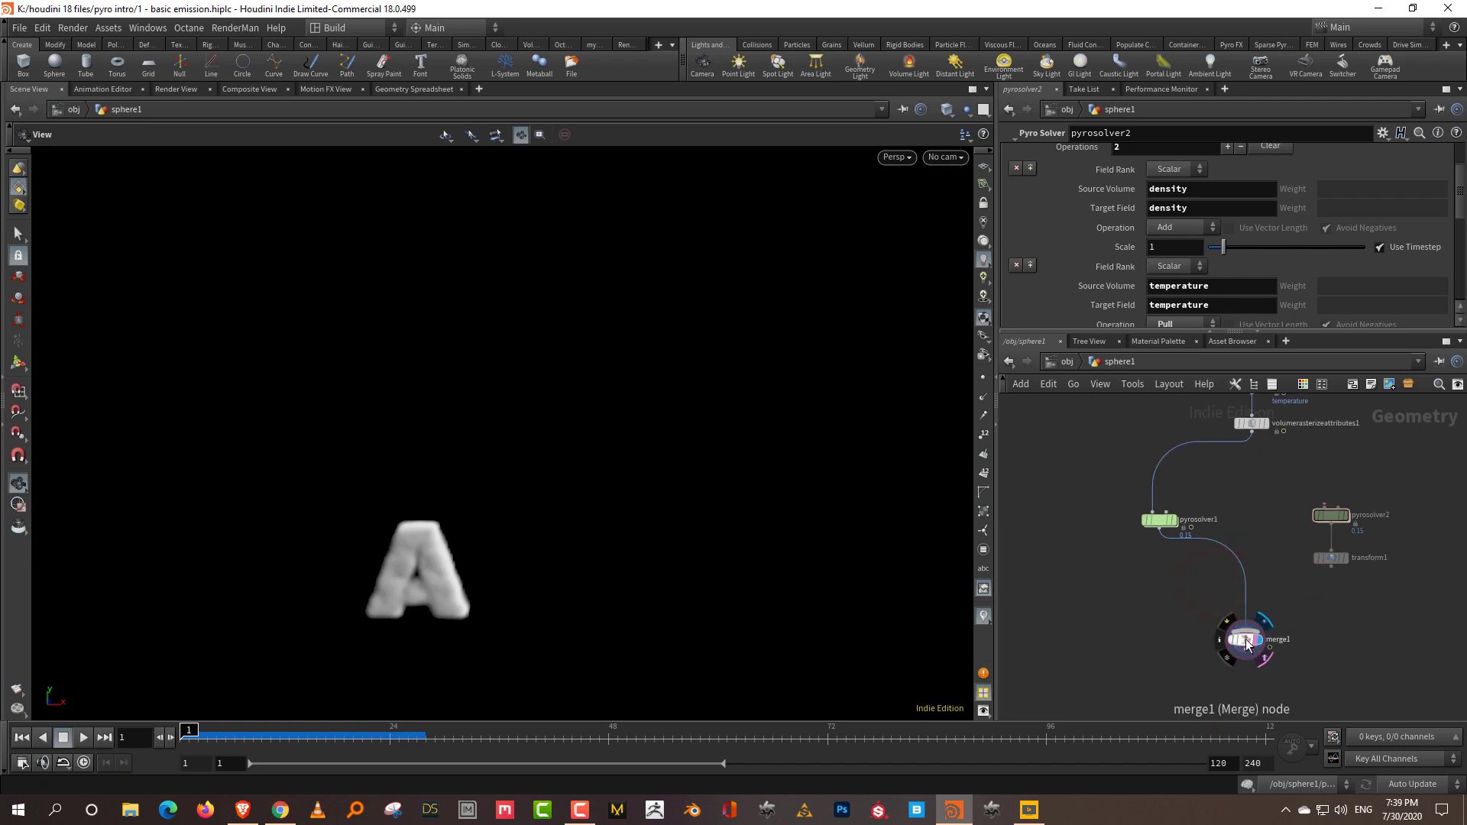
{"action": "left_click", "coordinate": [1196, 584]}
{"action": "middle_click_drag", "start_coordinate": [1214, 561], "coordinate": [1190, 657]}
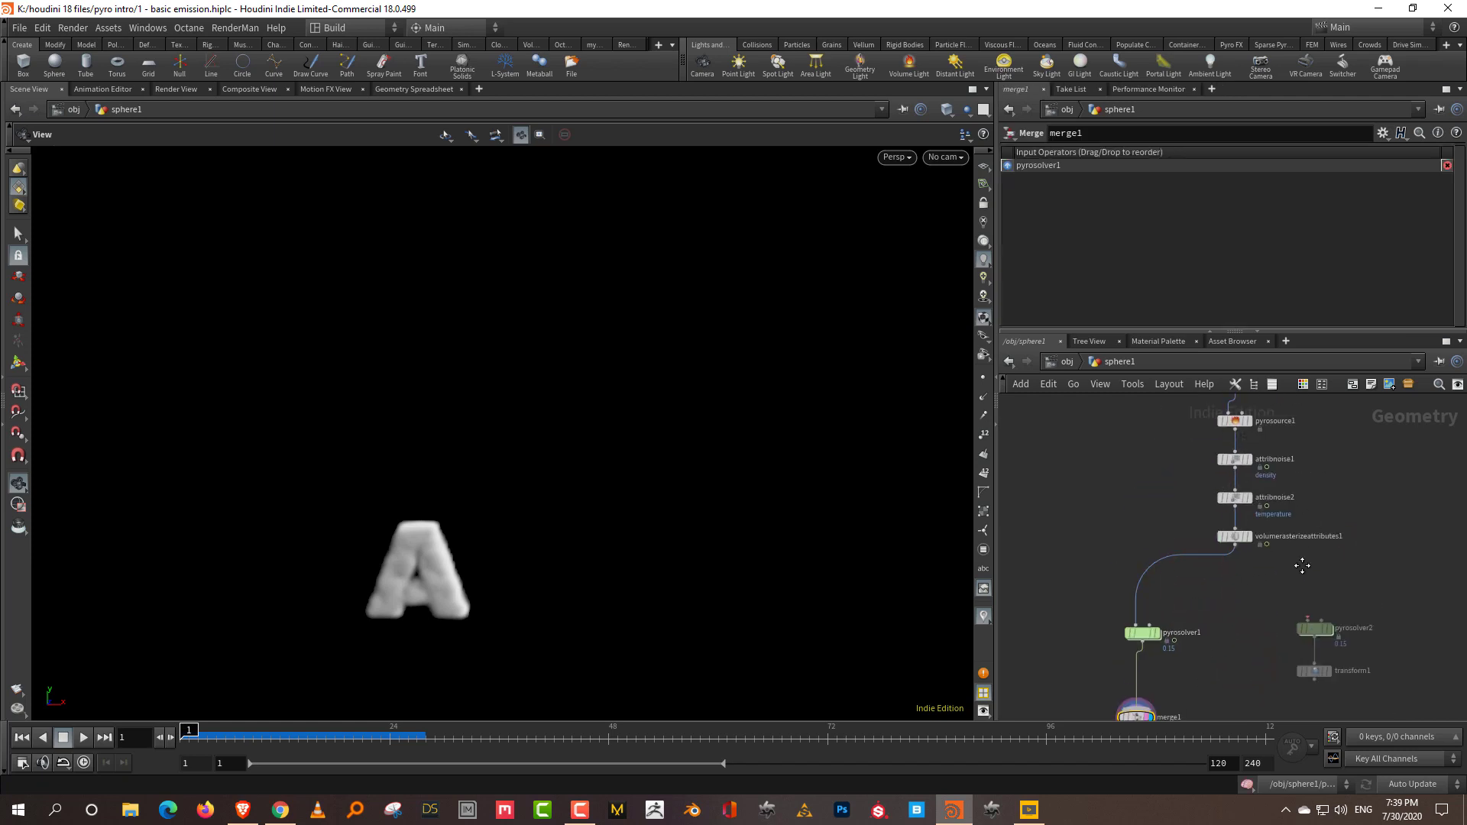
- Select the font1 node to show its settings, and preview the simulation before returning to the first frame
{"action": "middle_click_drag", "start_coordinate": [1310, 517], "coordinate": [1283, 671]}
{"action": "left_click", "coordinate": [1207, 497]}
{"action": "left_click_drag", "start_coordinate": [1155, 340], "coordinate": [1155, 408]}
{"action": "left_click", "coordinate": [83, 737]}
{"action": "left_click", "coordinate": [64, 737]}
{"action": "key", "text": "ctrl+Left"}
{"action": "middle_click_drag", "start_coordinate": [1326, 626], "coordinate": [1311, 573]}
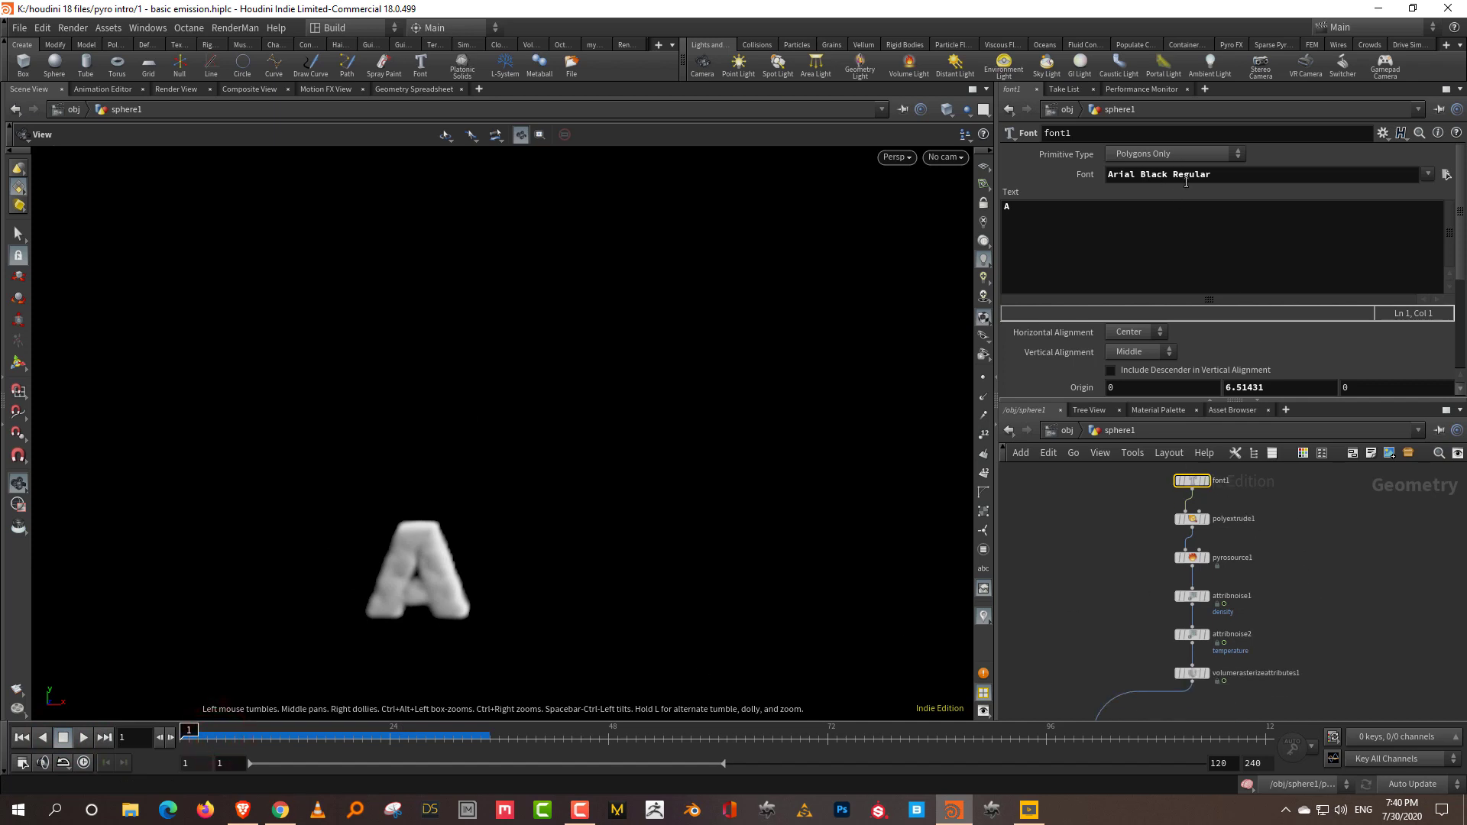
- Select the pyrosource1 node and display its scattered points in the viewport
{"action": "middle_click_drag", "start_coordinate": [1249, 676], "coordinate": [1307, 514]}
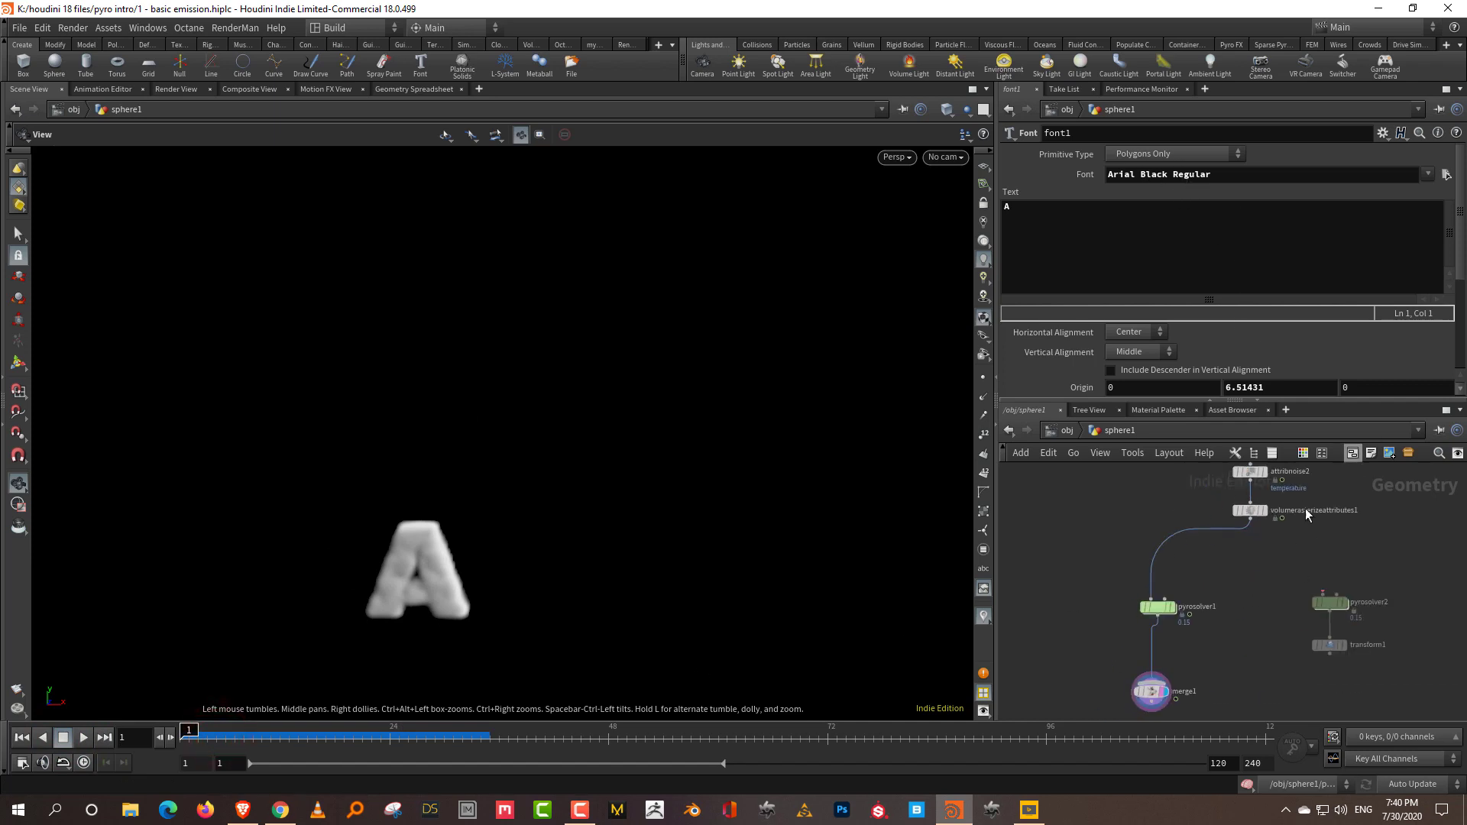
{"action": "left_click", "coordinate": [1214, 590]}
{"action": "middle_click_drag", "start_coordinate": [1226, 590], "coordinate": [1165, 691]}
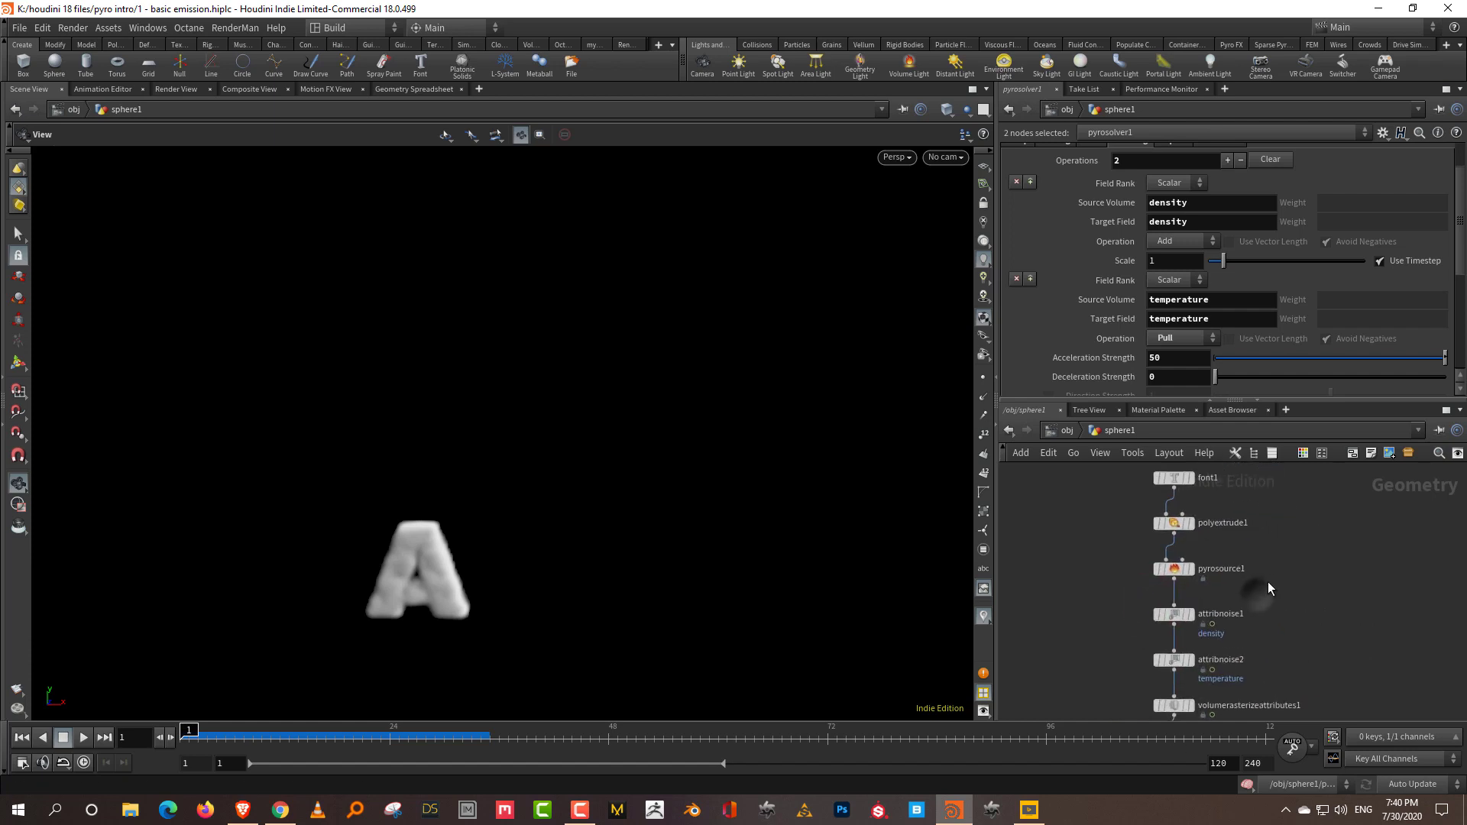
{"action": "left_click_drag", "start_coordinate": [1270, 527], "coordinate": [1133, 602]}
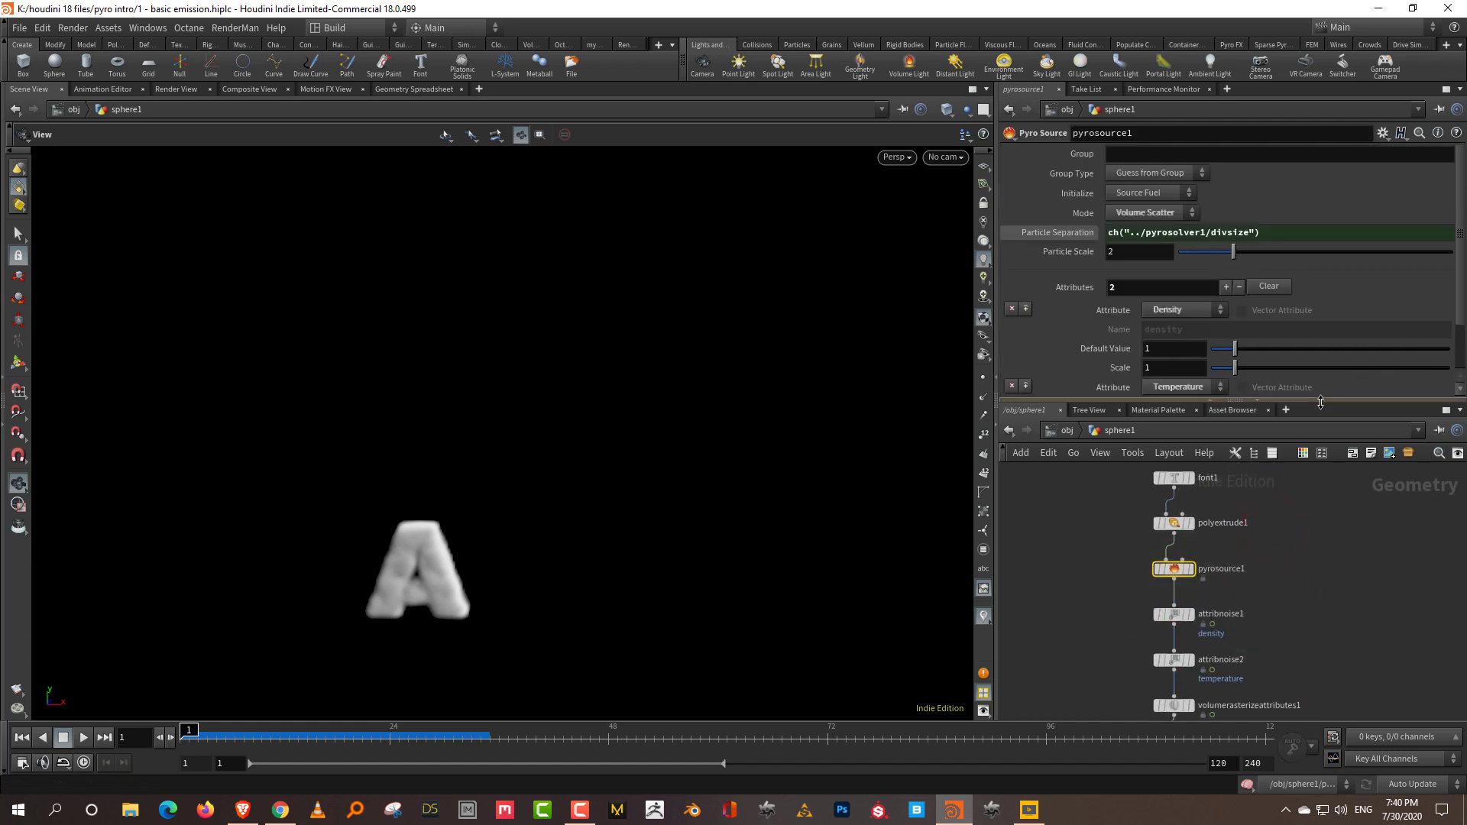
{"action": "scroll", "coordinate": [1231, 592], "scroll_direction": "up", "scroll_amount": 2}
{"action": "key", "text": "r"}
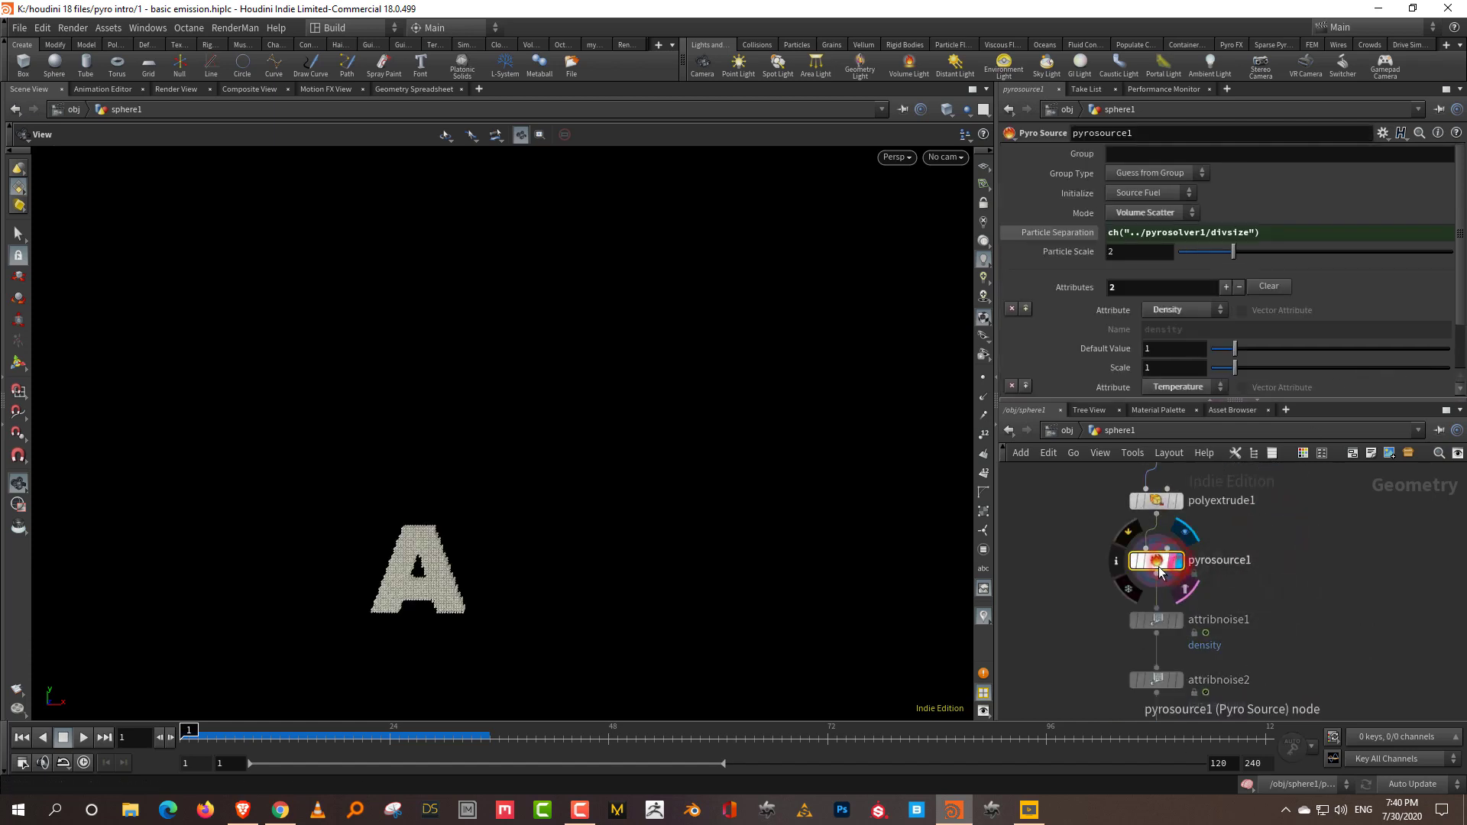
{"action": "middle_click_drag", "start_coordinate": [1302, 519], "coordinate": [1288, 558]}
{"action": "left_click", "coordinate": [1208, 580]}
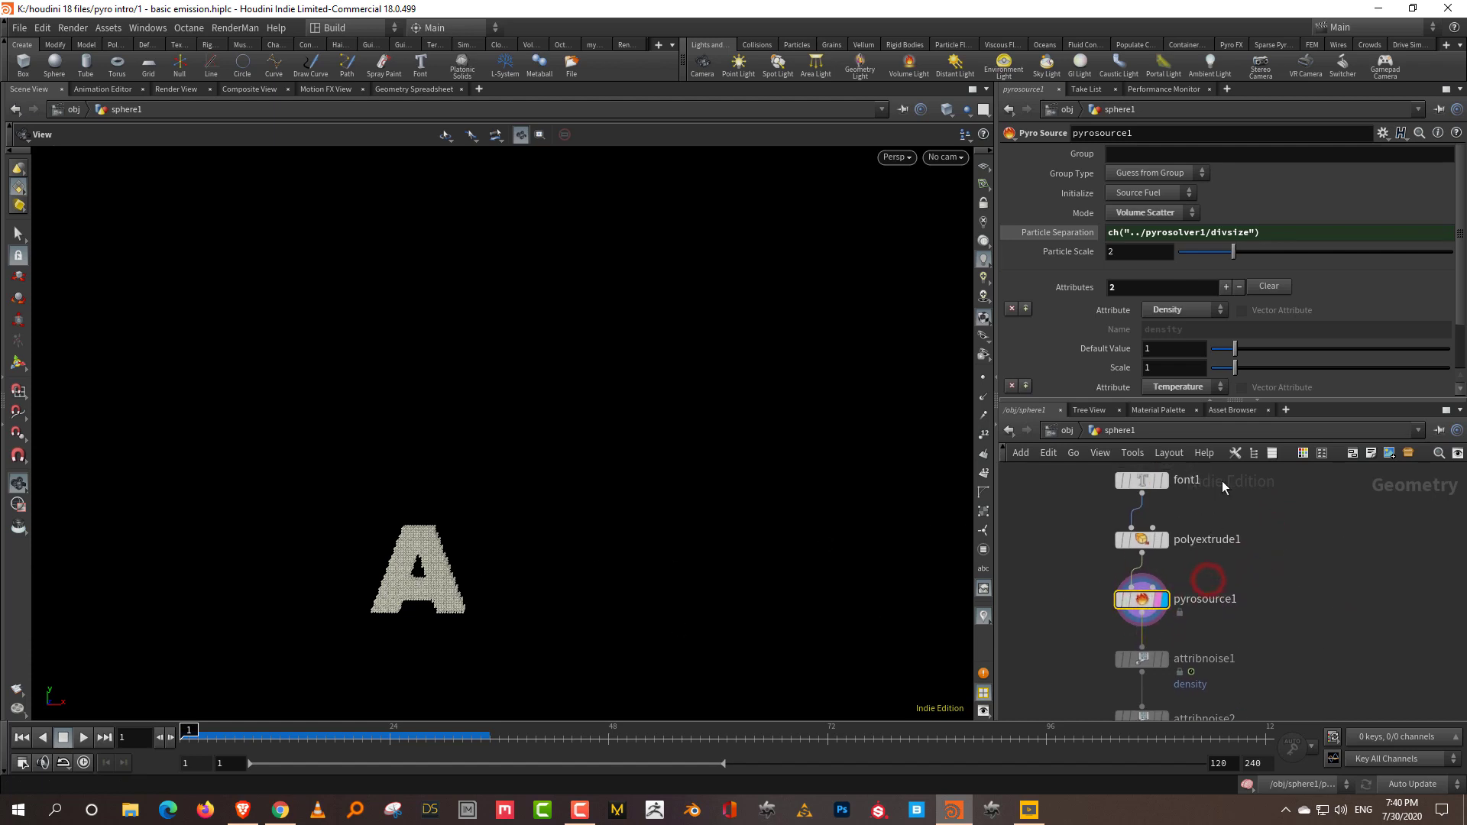
- Set the pyrosource1 mode to Surface Scatter
{"action": "left_click", "coordinate": [1147, 212]}
{"action": "left_click", "coordinate": [1157, 228]}
{"action": "left_click", "coordinate": [1303, 580]}
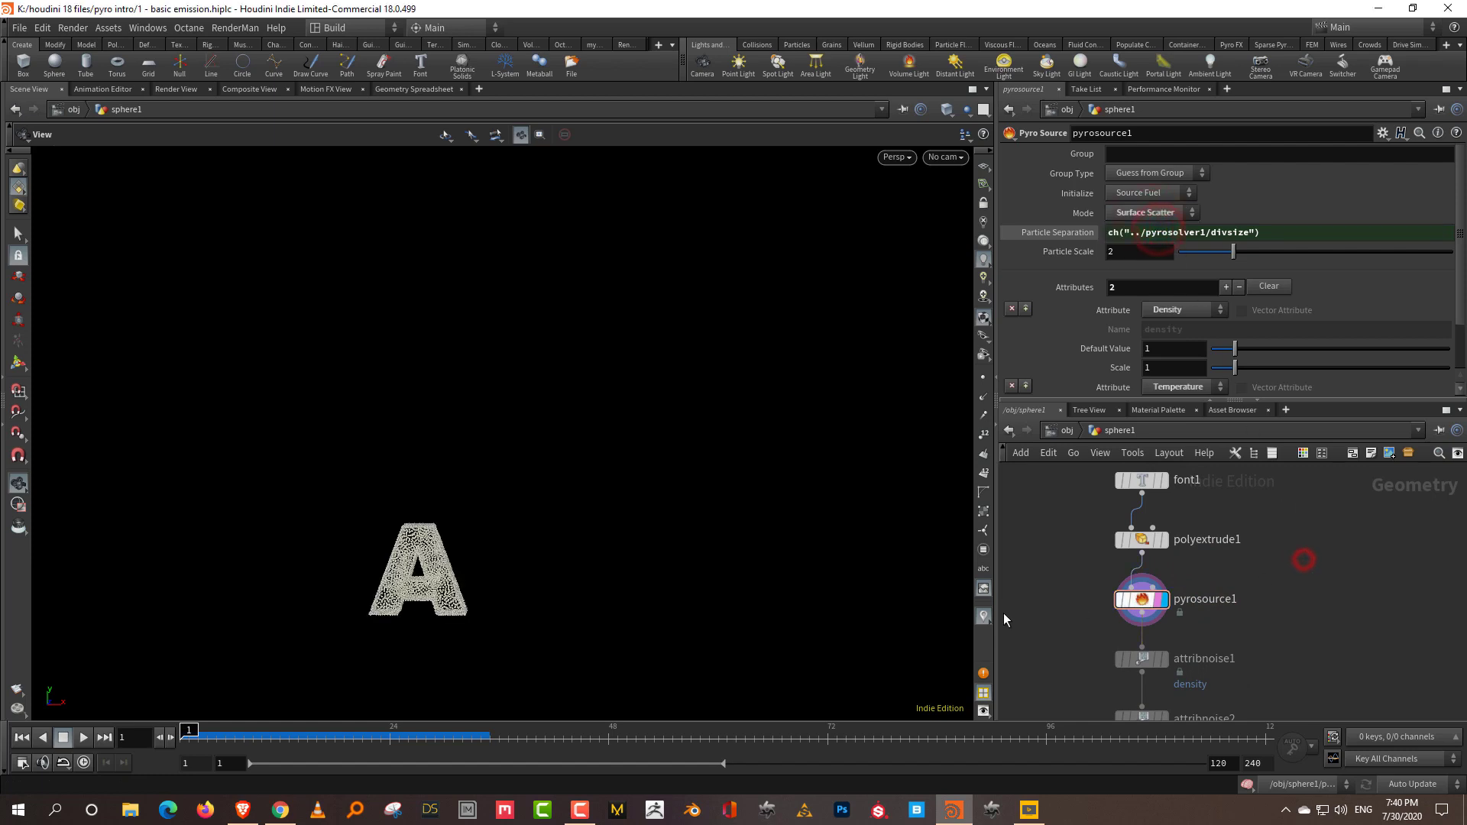
- Display merge1 and play the simulation to check the smoke from the surface-scattered source
{"action": "middle_click_drag", "start_coordinate": [1294, 632], "coordinate": [1152, 628]}
{"action": "left_click", "coordinate": [1145, 662]}
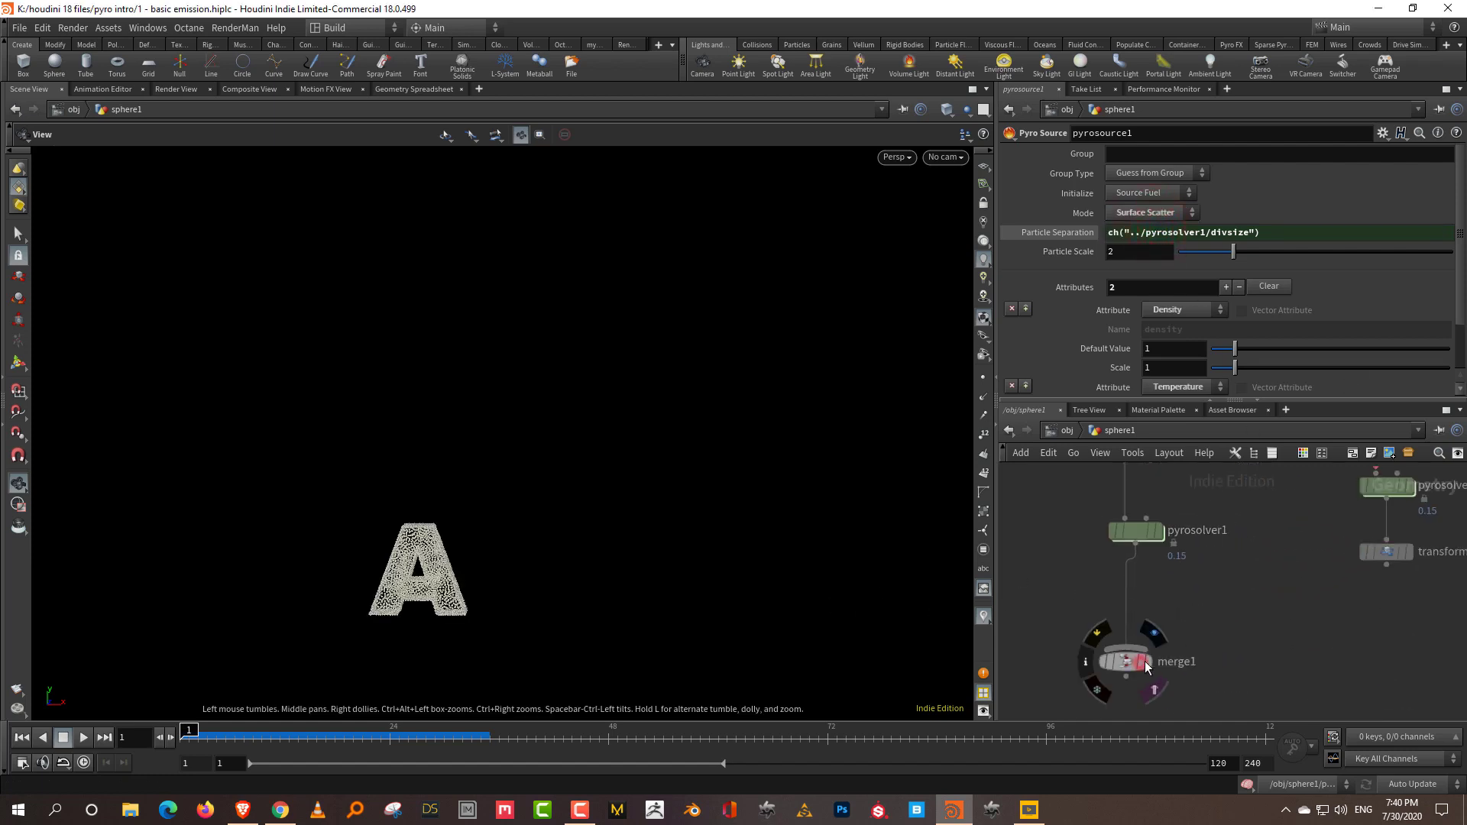
{"action": "left_click", "coordinate": [83, 738]}
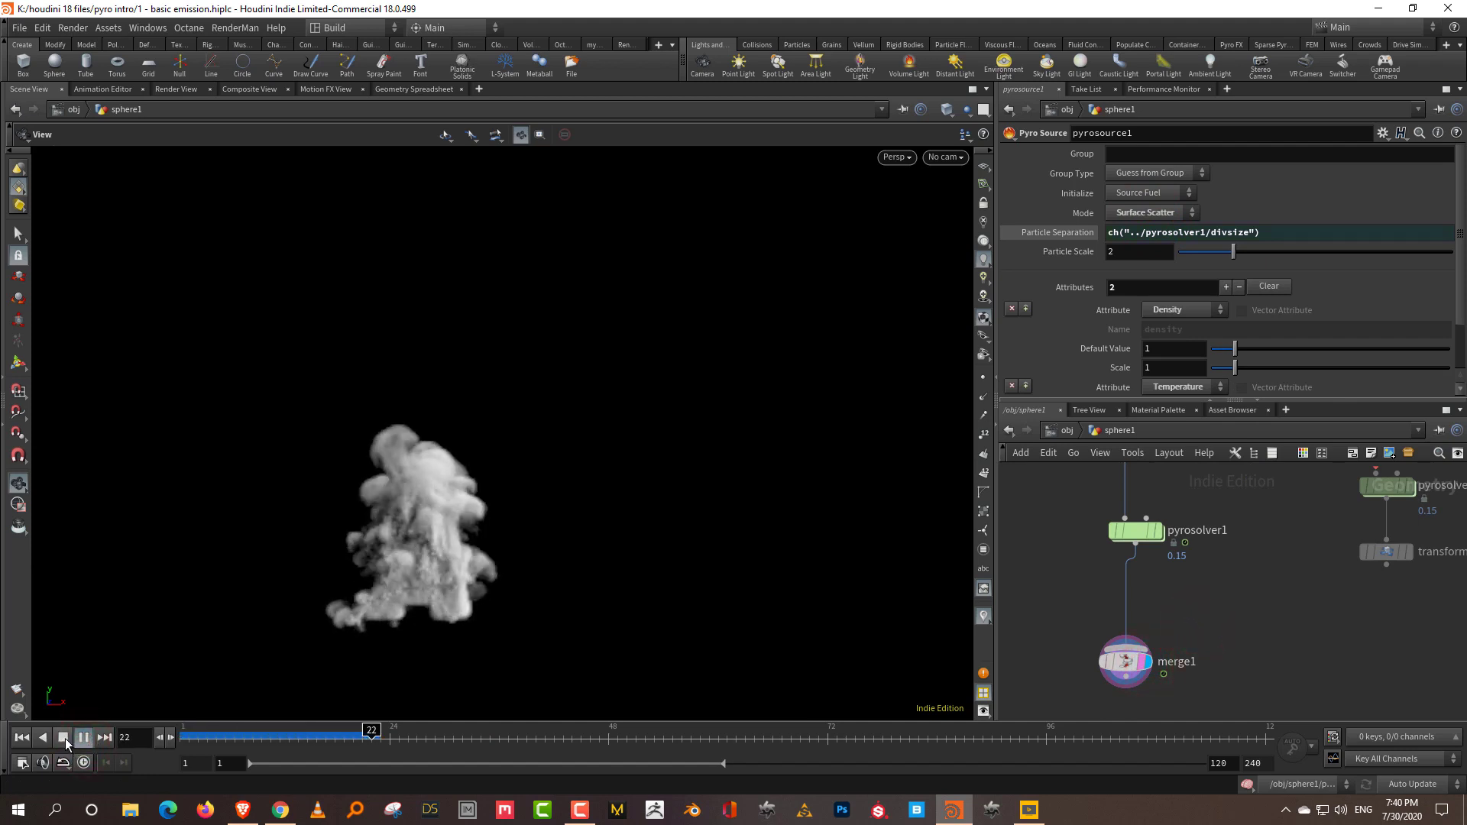
{"action": "left_click", "coordinate": [64, 738]}
- Set the Turbulence of pyrosolver1 to 0.6 in its shape settings
{"action": "left_click", "coordinate": [1114, 532]}
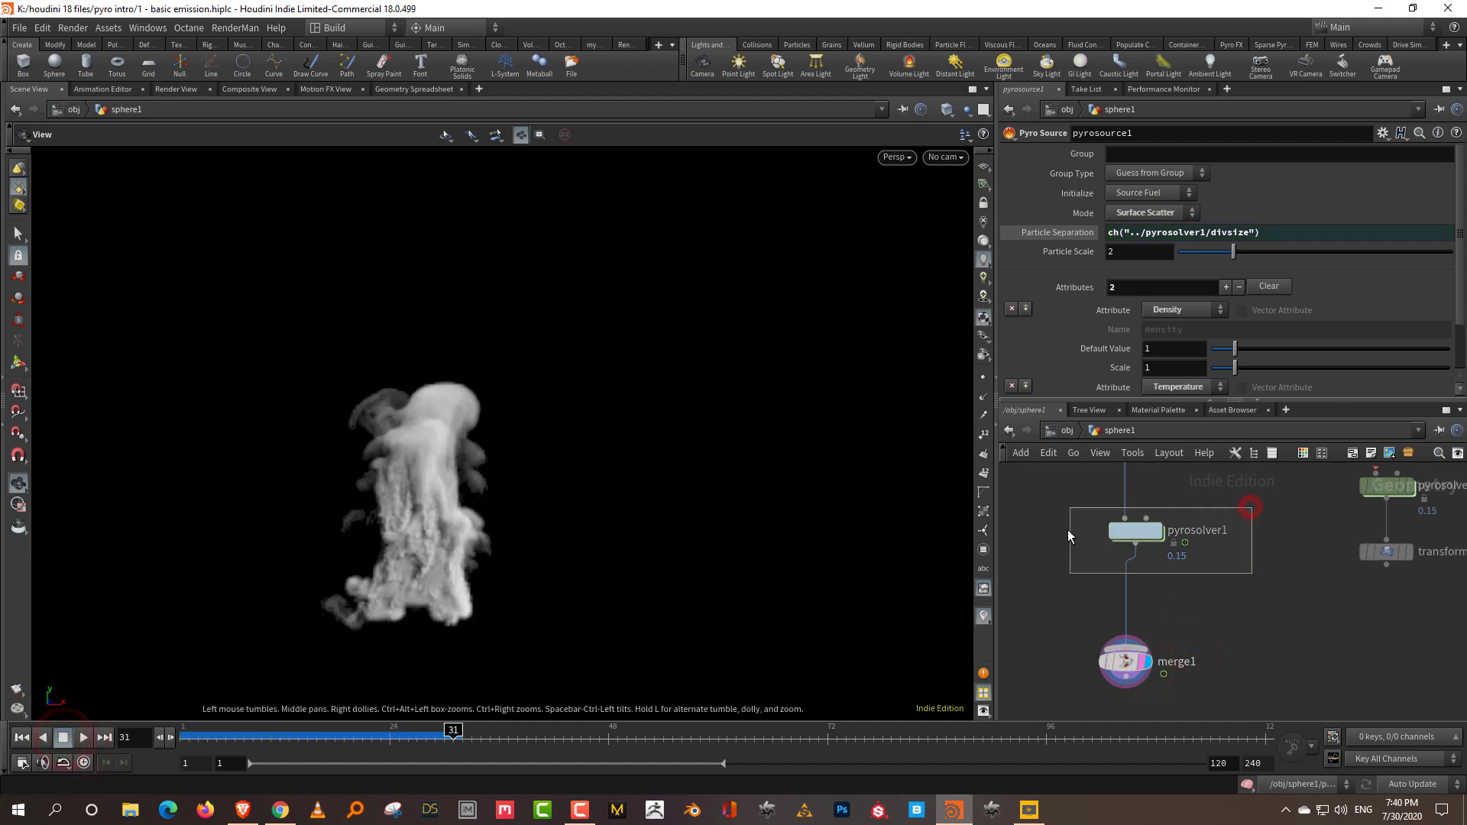
{"action": "left_click_drag", "start_coordinate": [1458, 228], "coordinate": [1458, 211]}
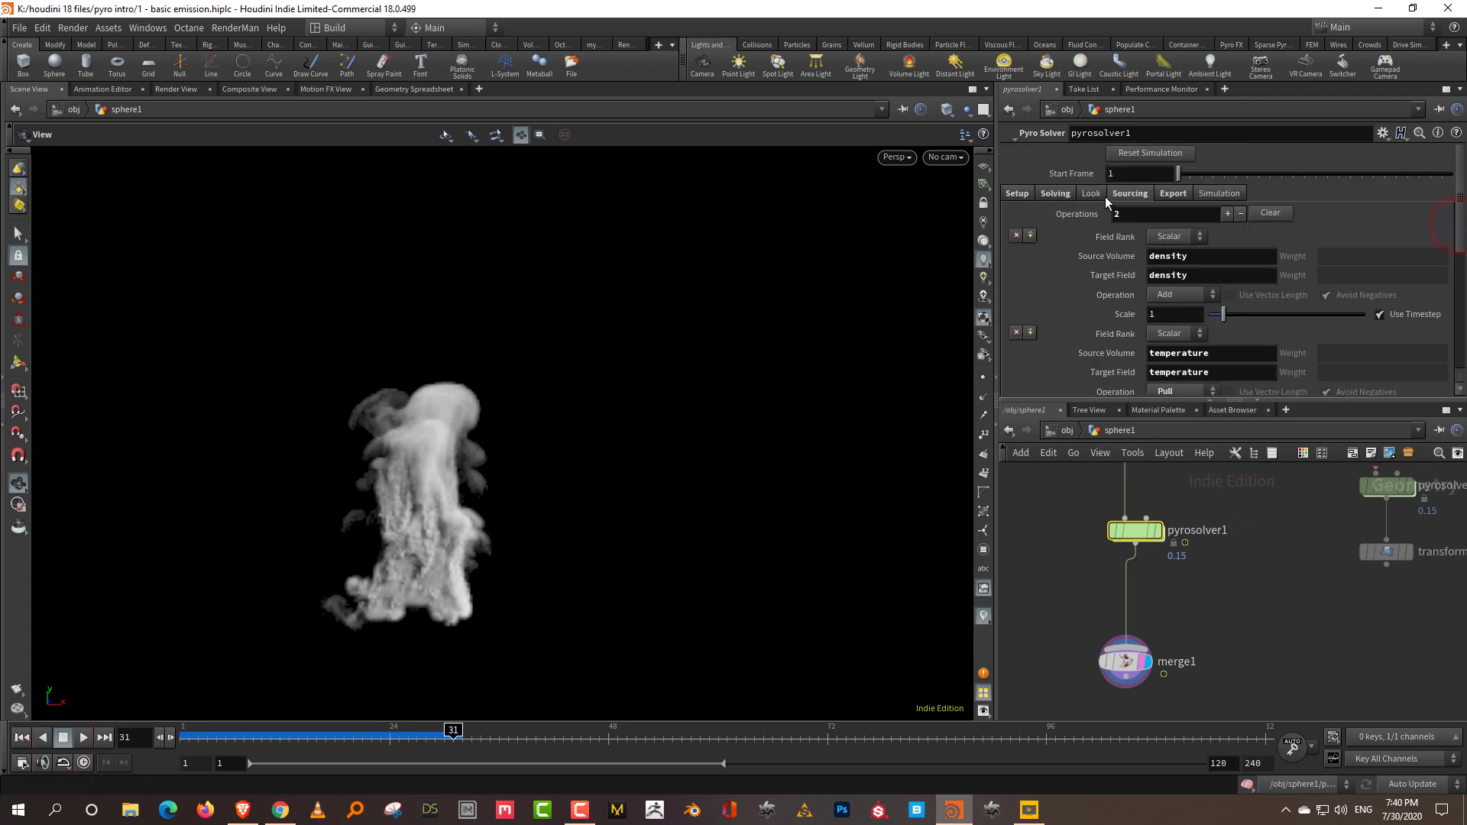
{"action": "left_click", "coordinate": [1055, 194]}
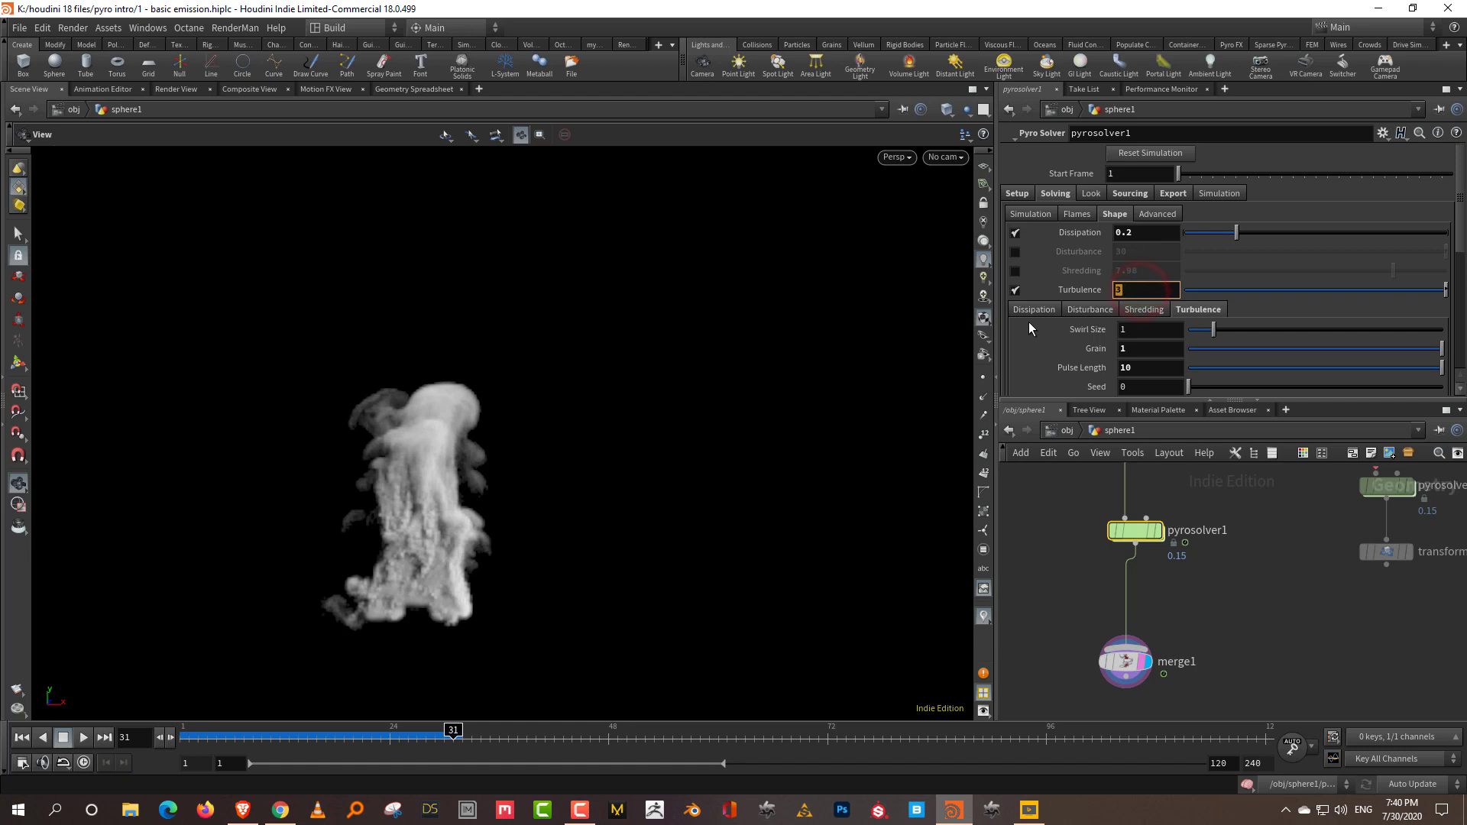
{"action": "type", "text": "0.6"}
{"action": "key", "text": "Return"}
- Replay the simulation from the first frame to check the reduced turbulence
{"action": "left_click", "coordinate": [22, 737]}
{"action": "left_click", "coordinate": [77, 737]}
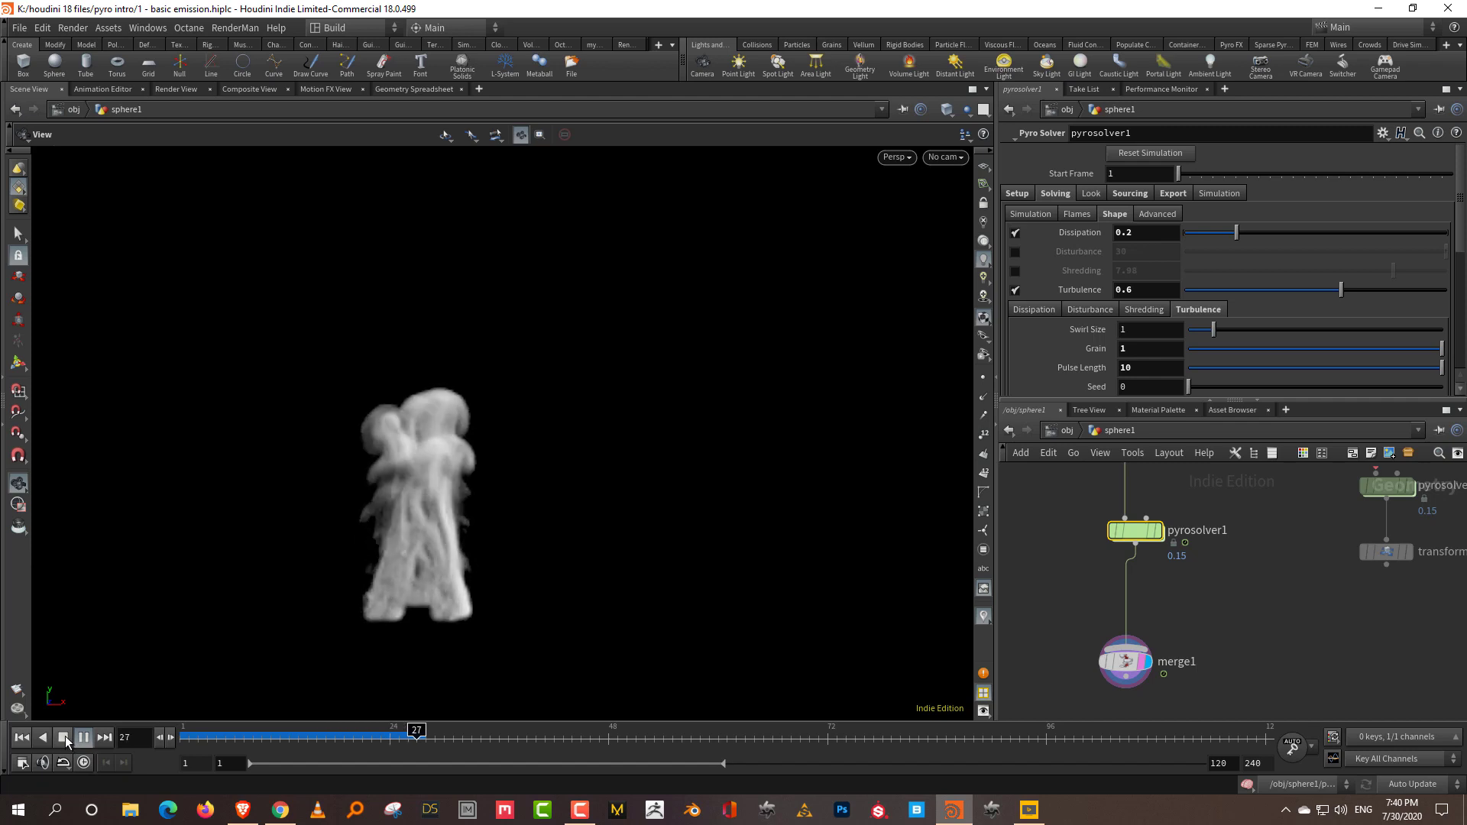
{"action": "left_click", "coordinate": [62, 738]}
- Display pyrosource1 and insert a Delete node between it and attribnoise1, moving the noise nodes down to make room
{"action": "middle_click_drag", "start_coordinate": [1268, 462], "coordinate": [1232, 682]}
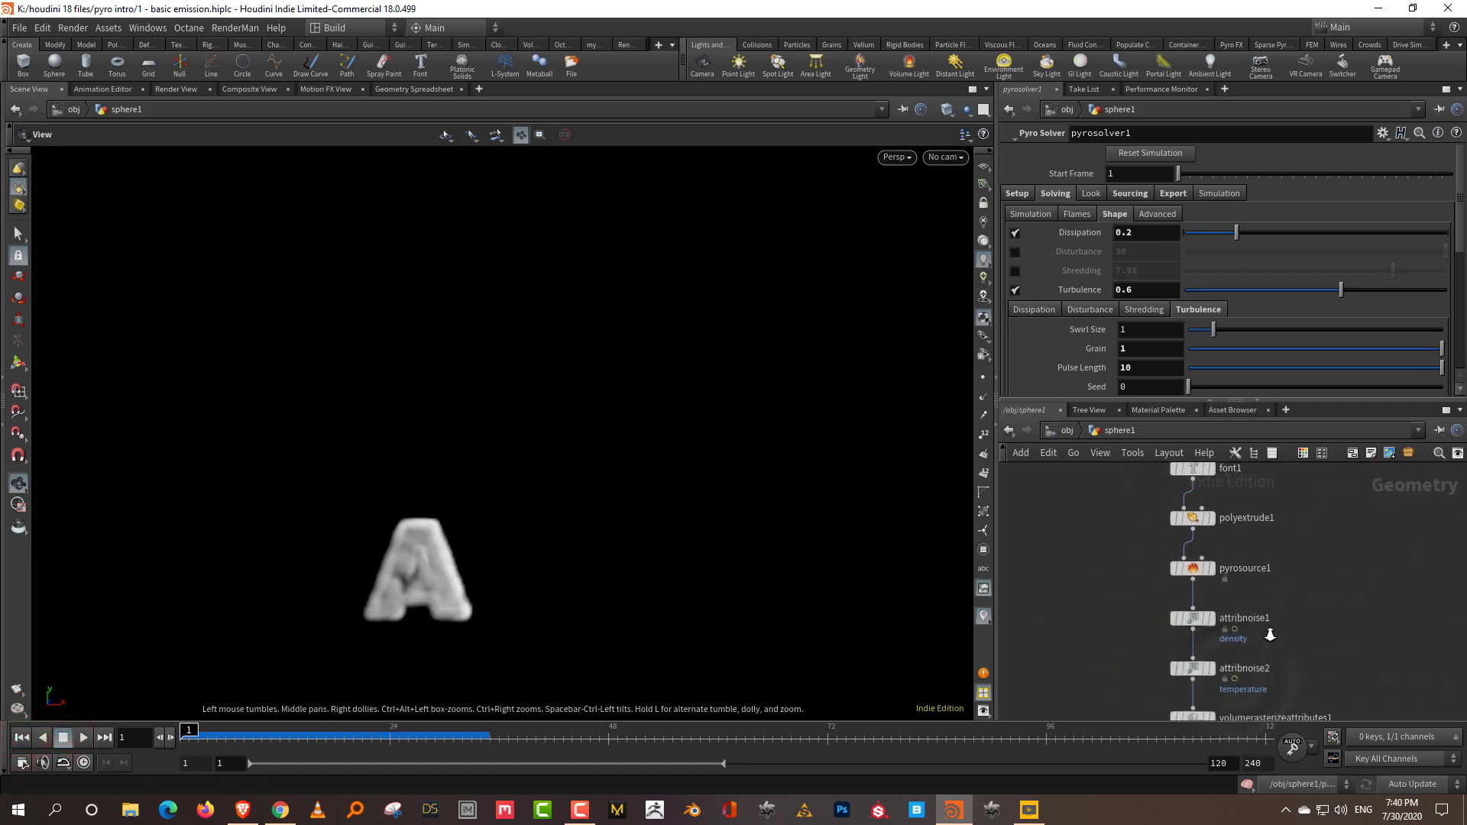
{"action": "left_click", "coordinate": [1190, 615]}
{"action": "left_click_drag", "start_coordinate": [1116, 492], "coordinate": [1226, 634]}
{"action": "left_click_drag", "start_coordinate": [1171, 610], "coordinate": [1171, 534]}
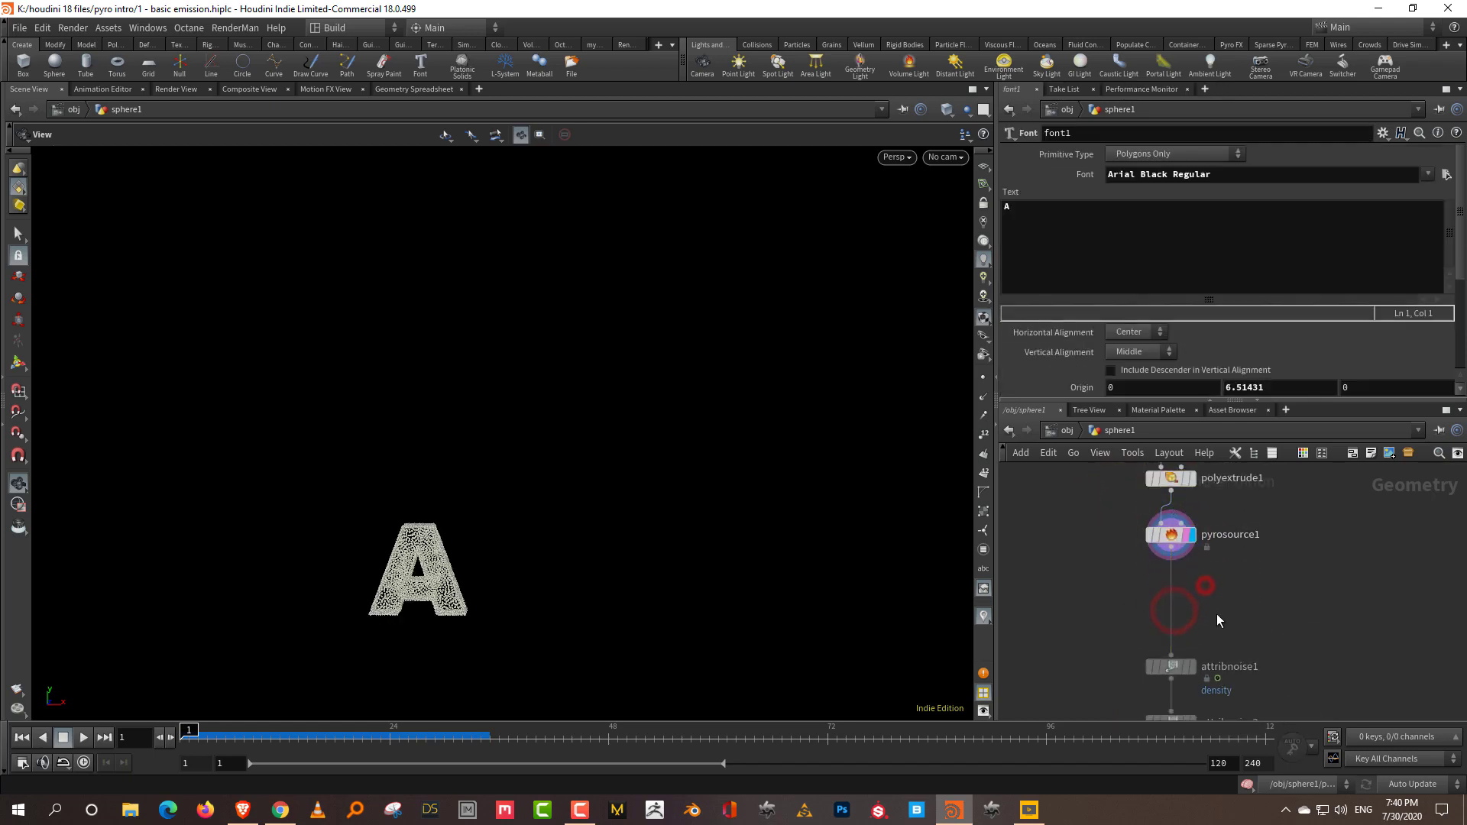
{"action": "key", "text": "Tab"}
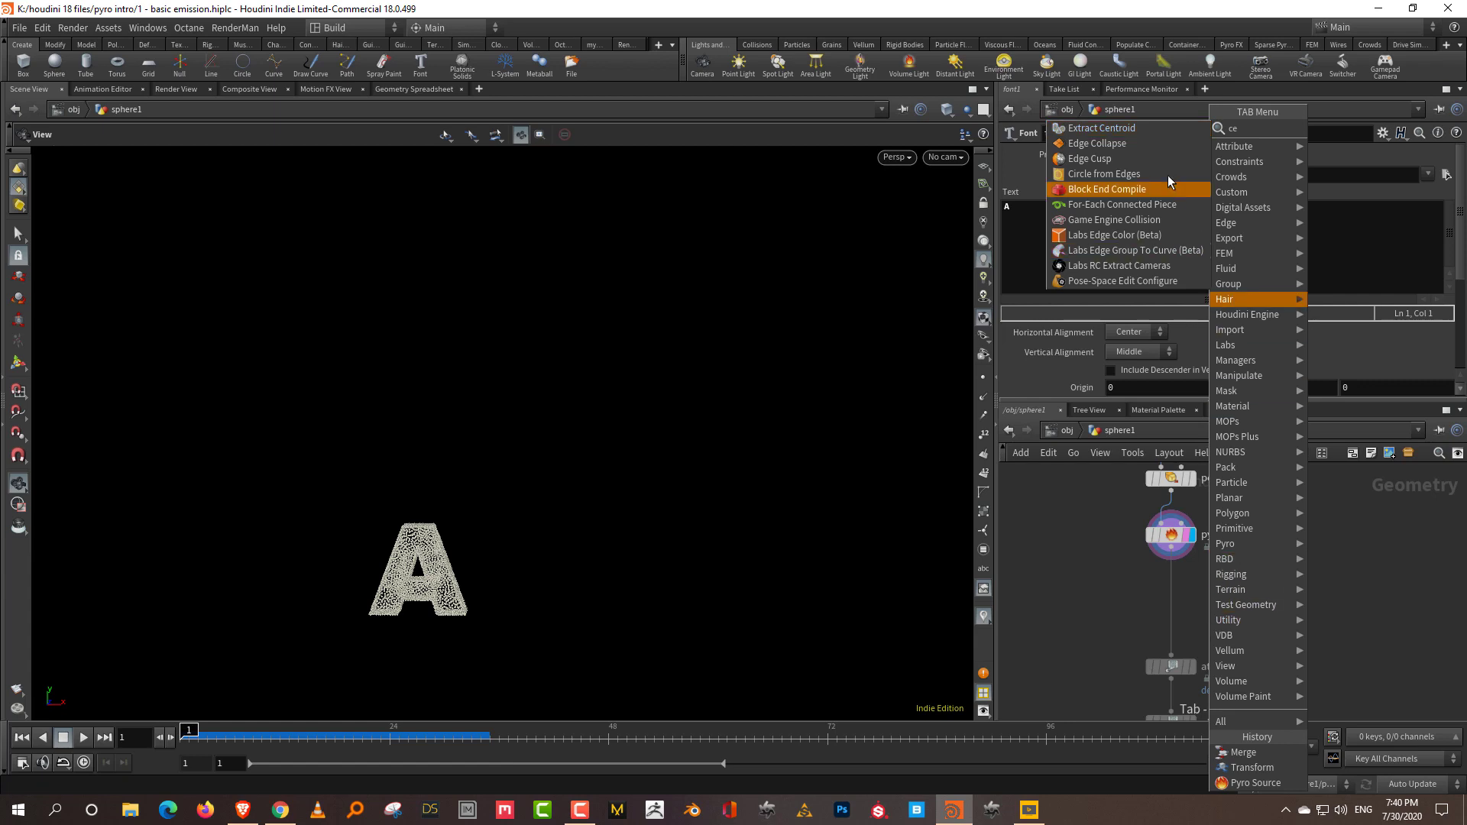
{"action": "left_click", "coordinate": [1232, 122]}
{"action": "left_click", "coordinate": [1189, 601]}
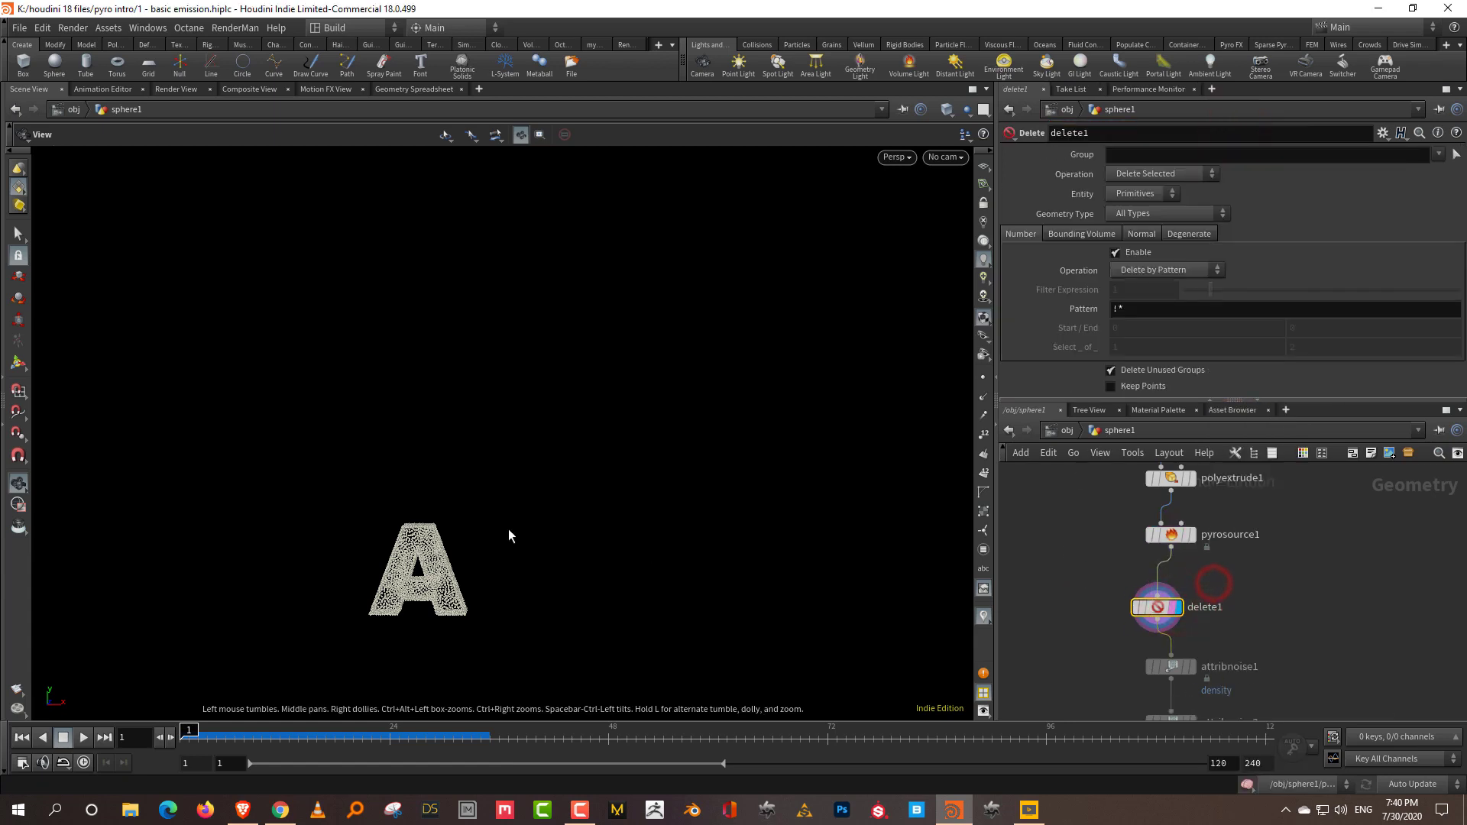
- Make the Delete node remove points by bounding volume instead of by number
{"action": "left_click", "coordinate": [1127, 253]}
{"action": "left_click", "coordinate": [1151, 194]}
{"action": "left_click", "coordinate": [1138, 211]}
{"action": "left_click", "coordinate": [1084, 234]}
{"action": "left_click", "coordinate": [1115, 253]}
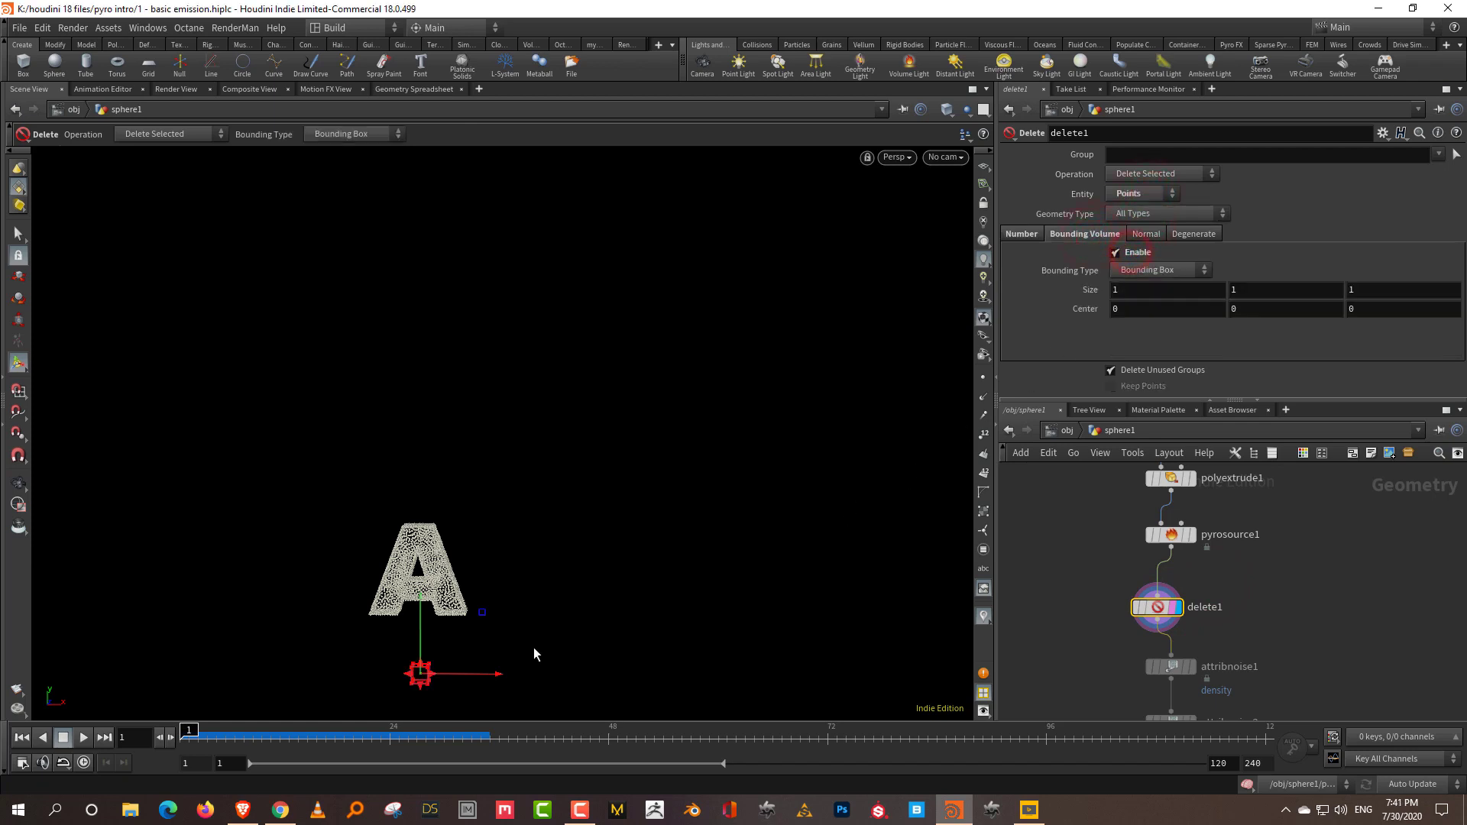
- Enlarge the Delete node's bounding box to 6.6 in all three dimensions
{"action": "middle_click_drag", "start_coordinate": [1089, 290], "coordinate": [1191, 336]}
{"action": "left_click_drag", "start_coordinate": [484, 677], "coordinate": [448, 593]}
{"action": "key", "text": "Escape"}
{"action": "key", "text": "Return"}
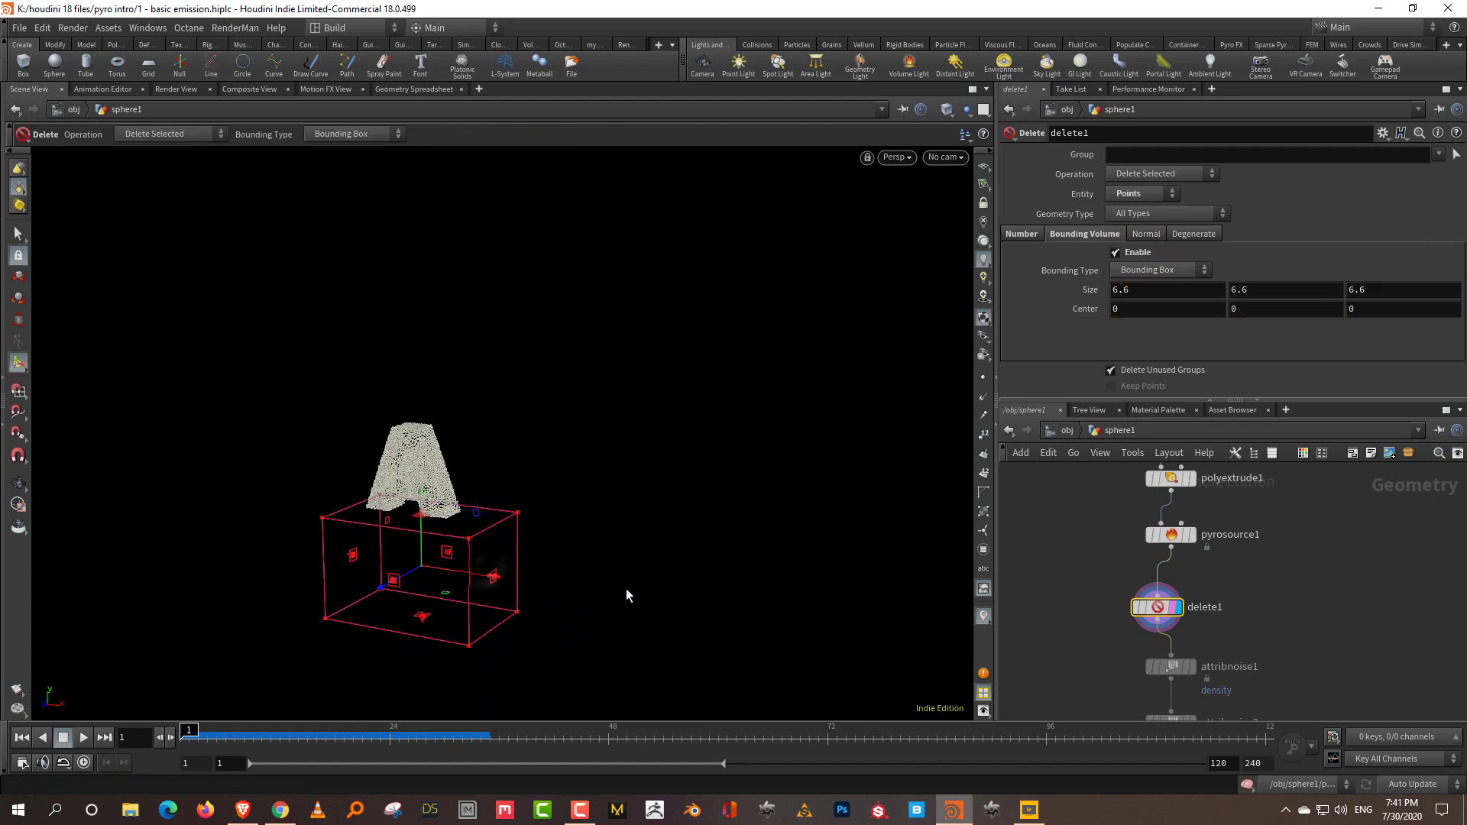
- Keyframe the bounding box center at 0 on frame 24 and raise its Y to 6.1301 by frame 48, then scrub the result
{"action": "left_click_drag", "start_coordinate": [261, 738], "coordinate": [608, 738]}
{"action": "left_click", "coordinate": [1086, 308], "text": "alt"}
{"action": "left_click_drag", "start_coordinate": [419, 525], "coordinate": [417, 430]}
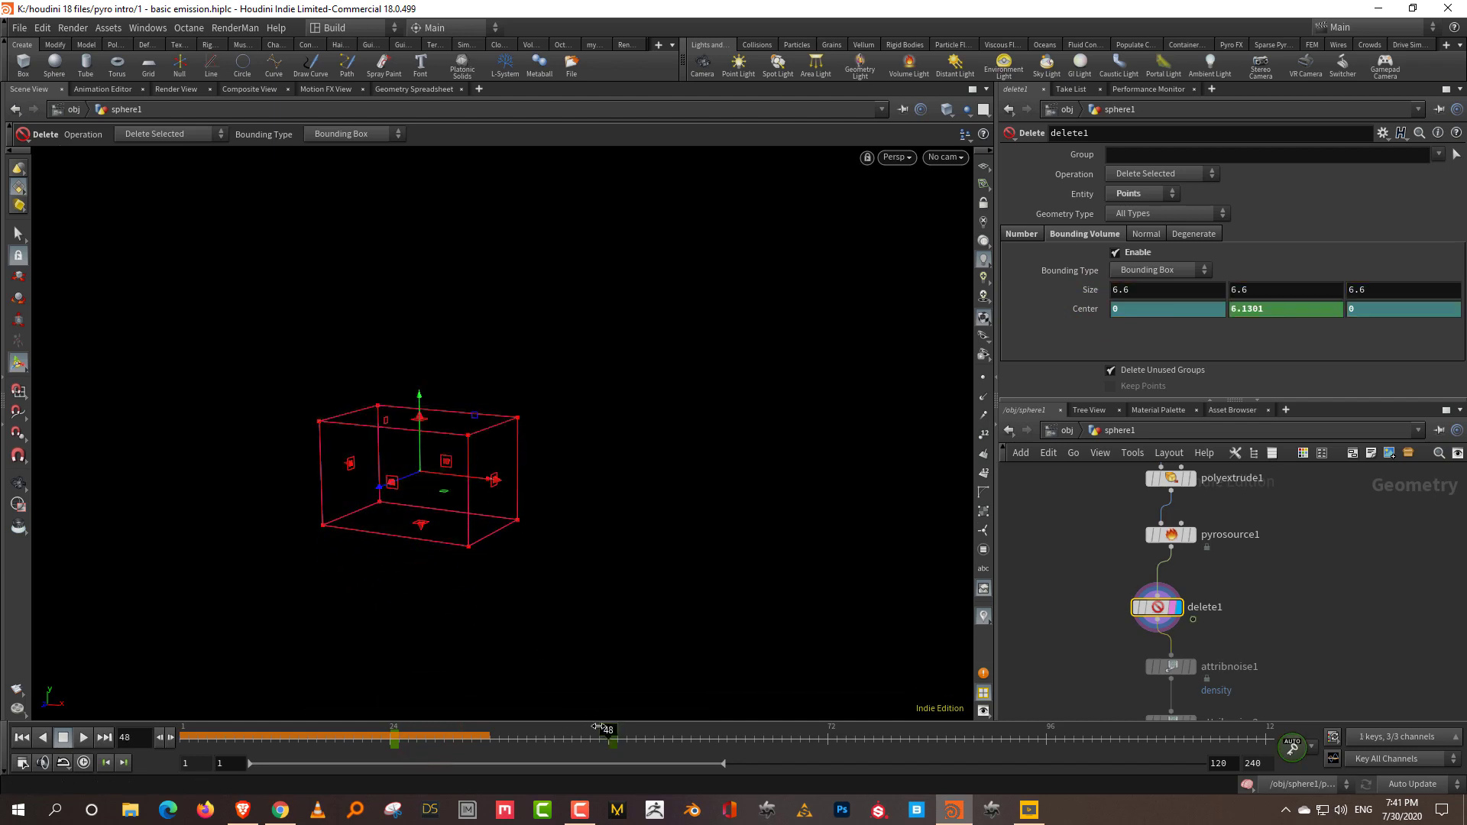
{"action": "left_click_drag", "start_coordinate": [608, 738], "coordinate": [182, 738]}
- Display volumerasterizeattributes1 and scrub the timeline to check how the source volume disappears
{"action": "middle_click_drag", "start_coordinate": [1314, 694], "coordinate": [1313, 562]}
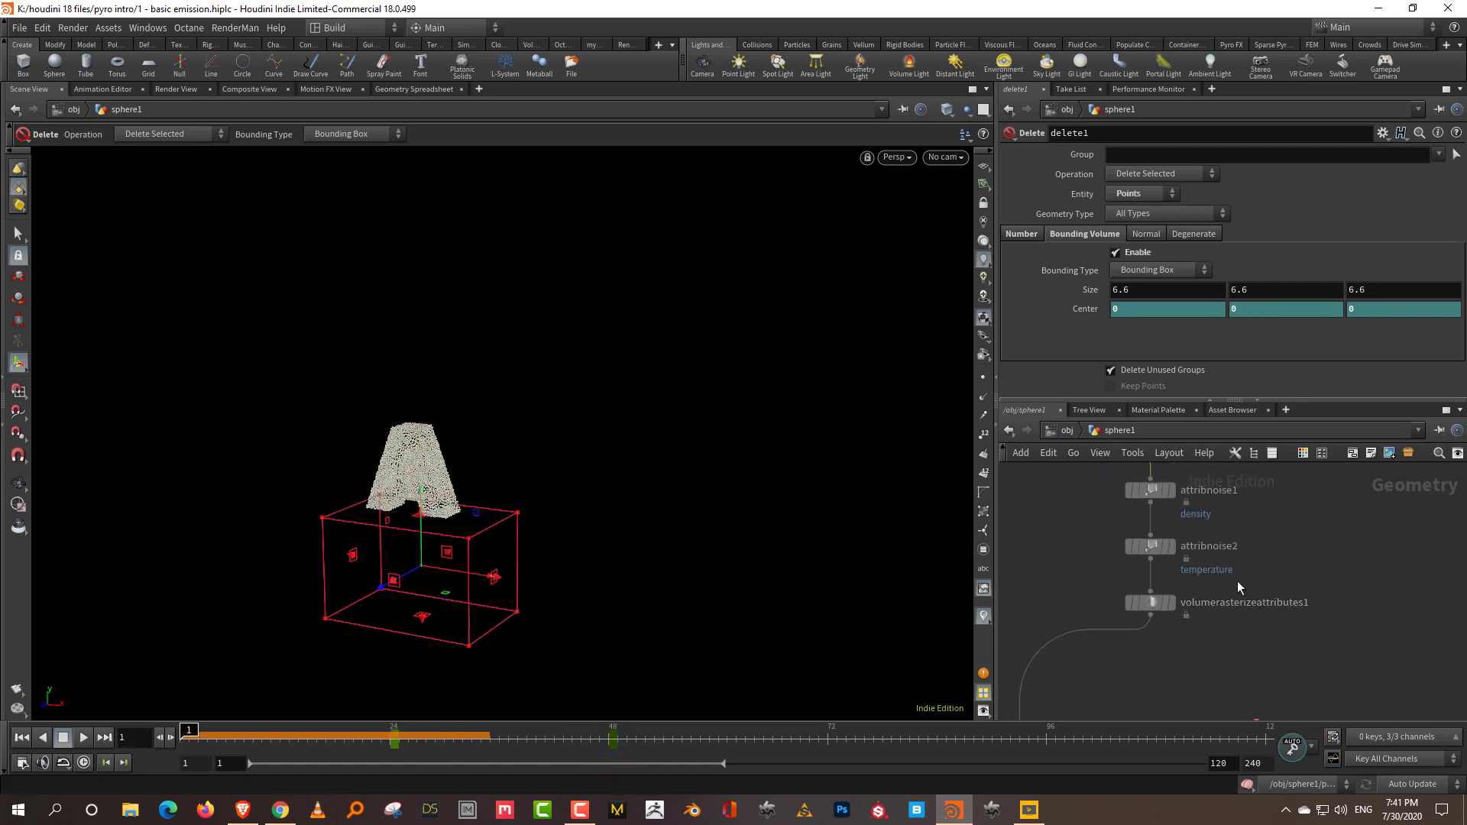
{"action": "scroll", "coordinate": [1139, 607], "scroll_direction": "up", "scroll_amount": 3}
{"action": "left_click", "coordinate": [1137, 612]}
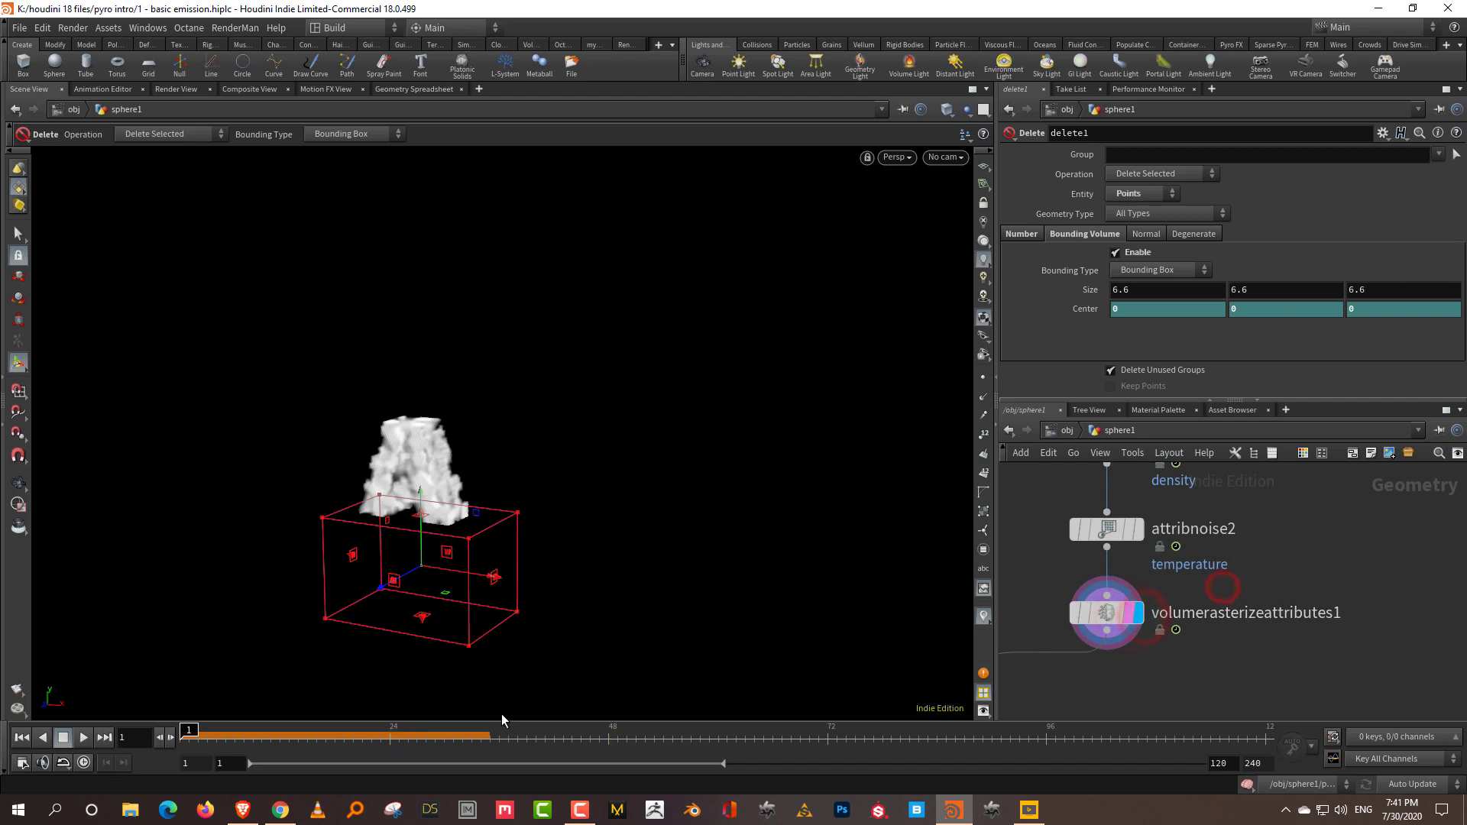
{"action": "mouse_move", "coordinate": [203, 738]}
{"action": "left_mouse_down"}
{"action": "mouse_move", "coordinate": [573, 735]}
{"action": "mouse_move", "coordinate": [621, 716]}
{"action": "mouse_move", "coordinate": [183, 738]}
{"action": "left_mouse_up"}
- Display merge1 and play the simulation with the animated source, finishing back at the first frame
{"action": "middle_click_drag", "start_coordinate": [1107, 688], "coordinate": [1269, 446]}
{"action": "middle_click_drag", "start_coordinate": [1216, 620], "coordinate": [1257, 549]}
{"action": "left_click", "coordinate": [1159, 607]}
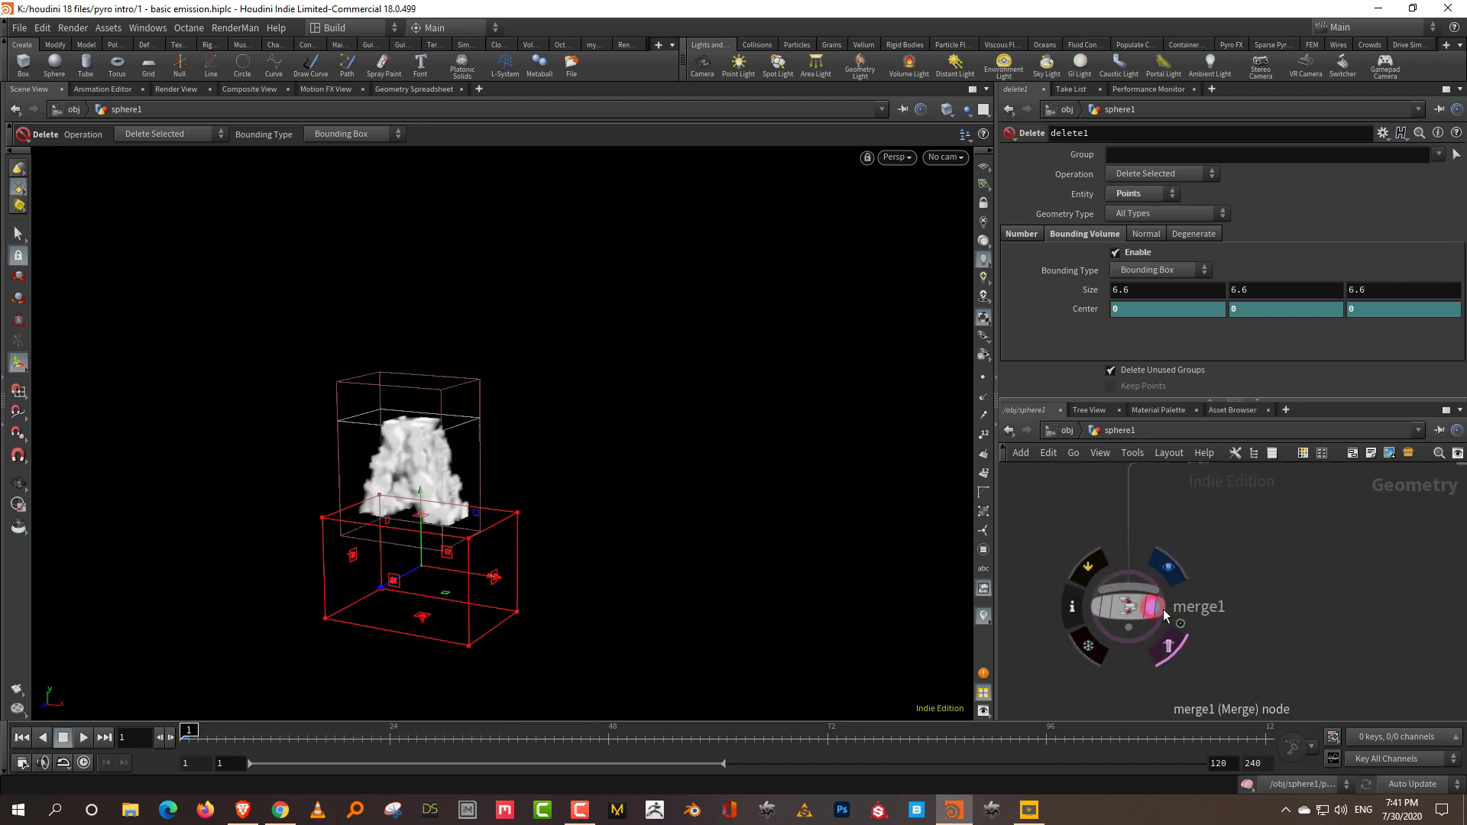
{"action": "key", "text": "Up"}
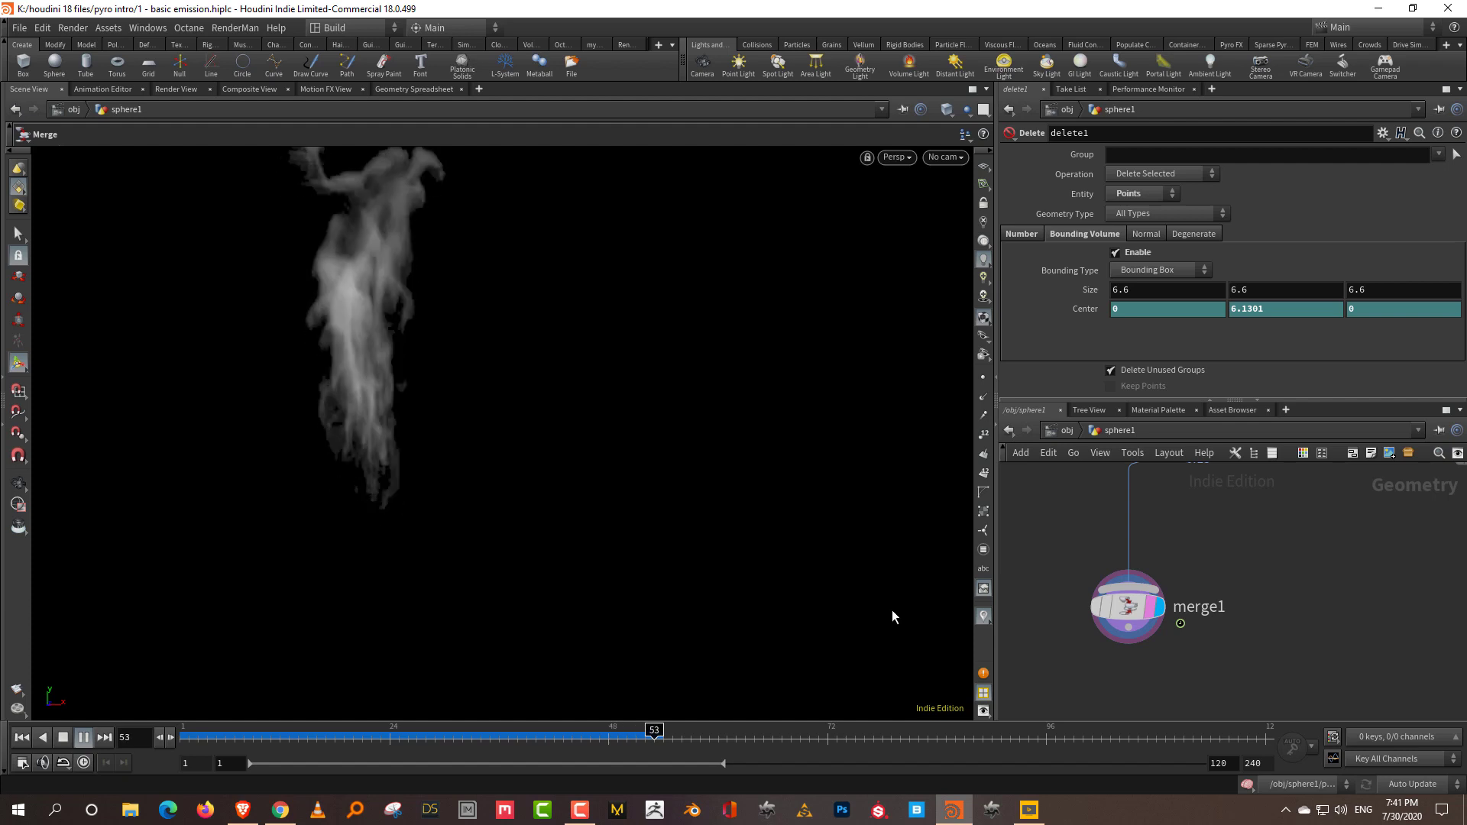
{"action": "left_click", "coordinate": [63, 738]}
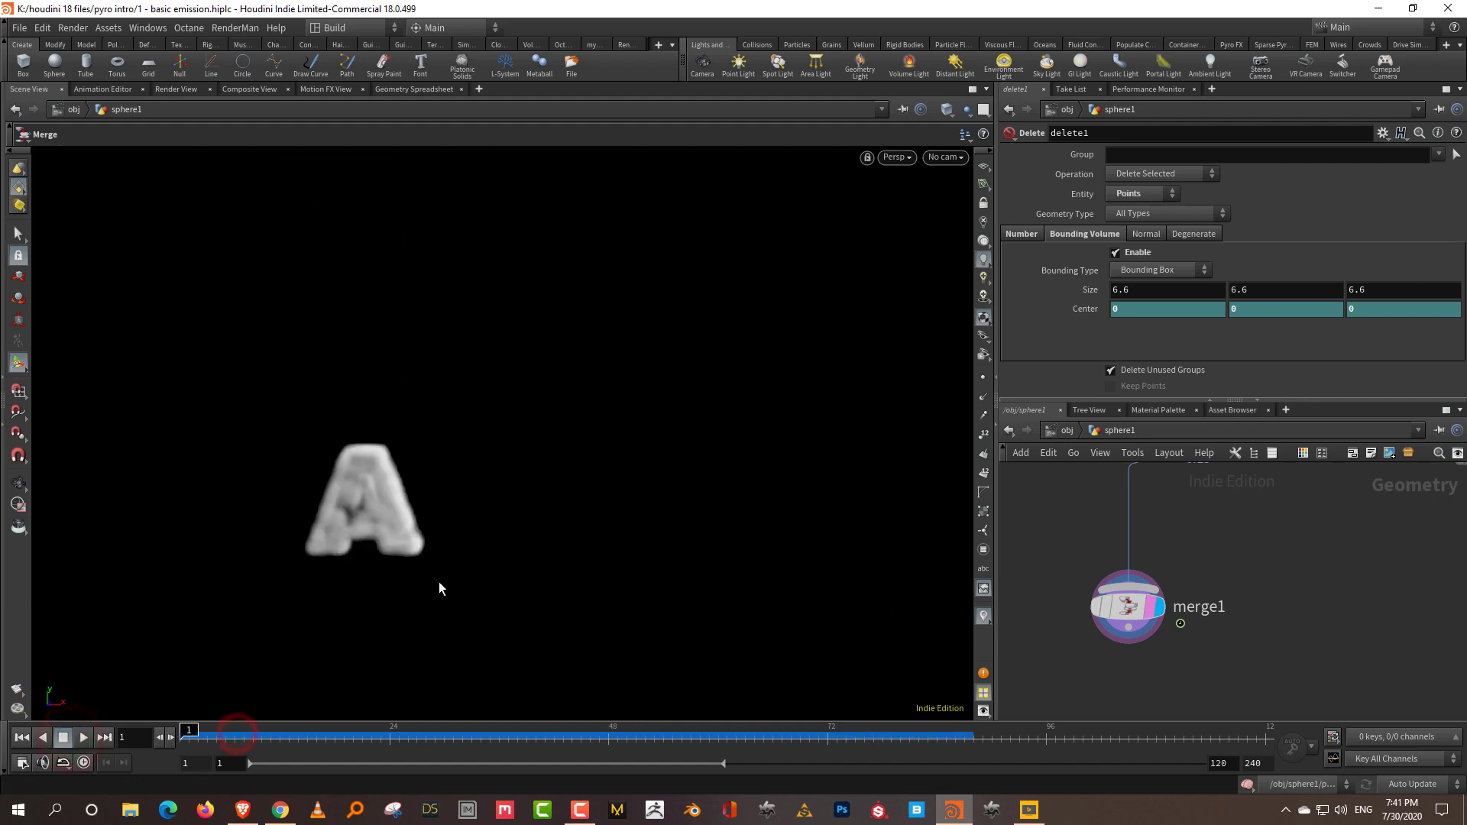
{"action": "key", "text": "Escape"}
{"action": "middle_click_drag", "start_coordinate": [432, 528], "coordinate": [609, 513]}
{"action": "scroll", "coordinate": [1153, 528], "scroll_direction": "down", "scroll_amount": 2}
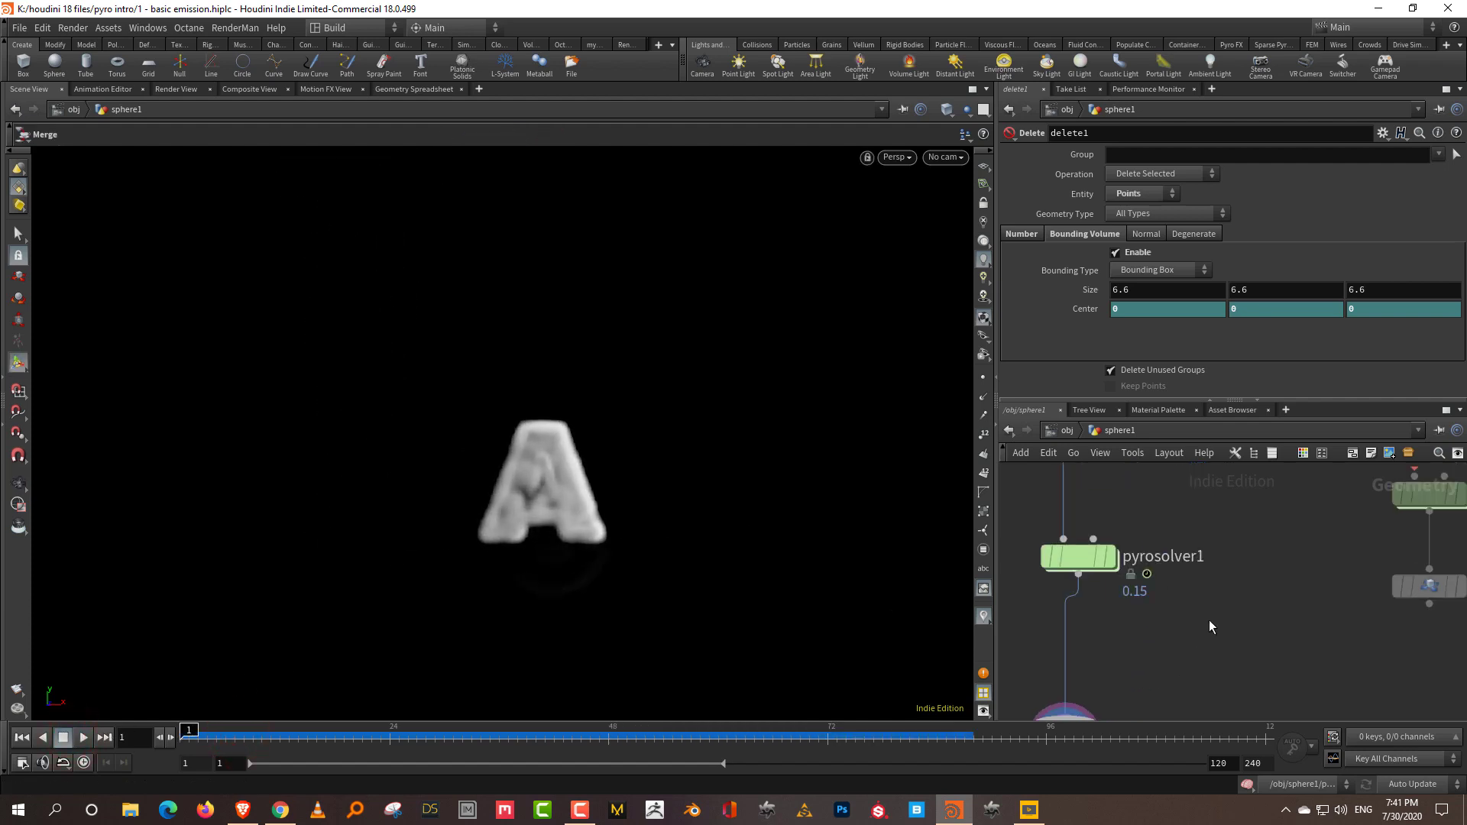
- Remove the delete1 node from between pyrosource1 and attribnoise1
{"action": "middle_click_drag", "start_coordinate": [1230, 527], "coordinate": [1210, 594]}
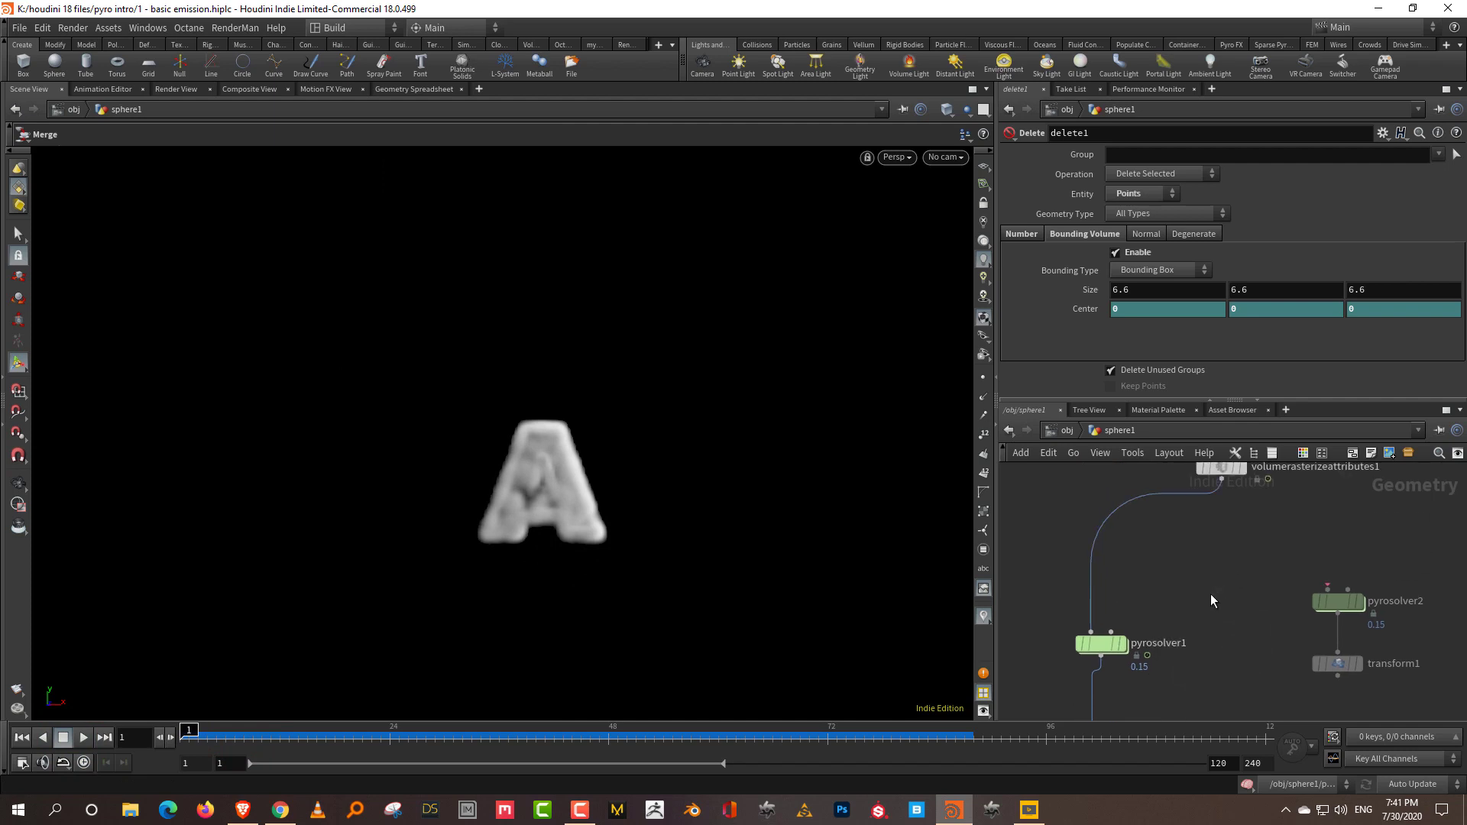
{"action": "key", "text": "f"}
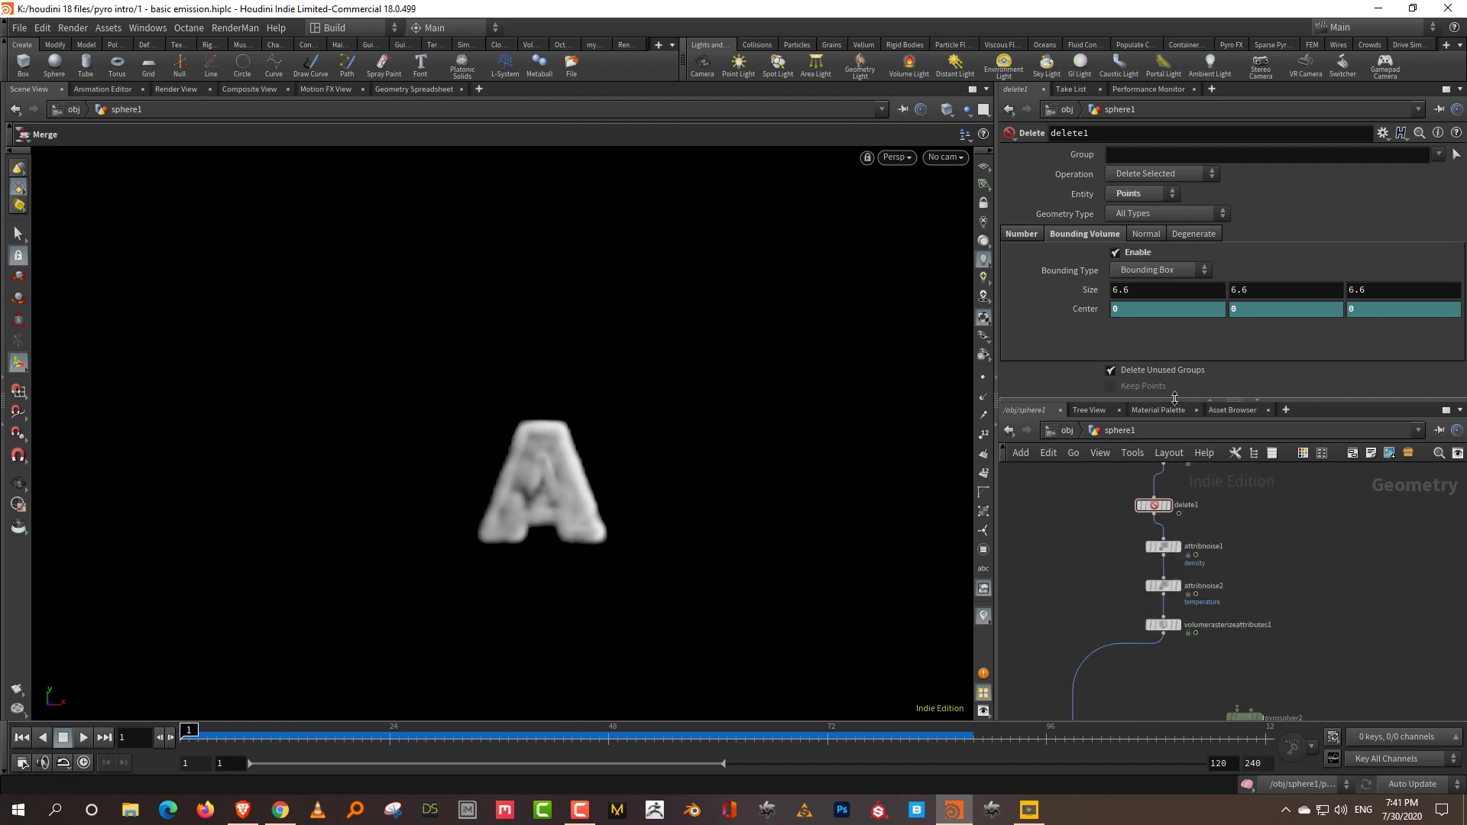
{"action": "left_click_drag", "start_coordinate": [1172, 401], "coordinate": [1172, 357]}
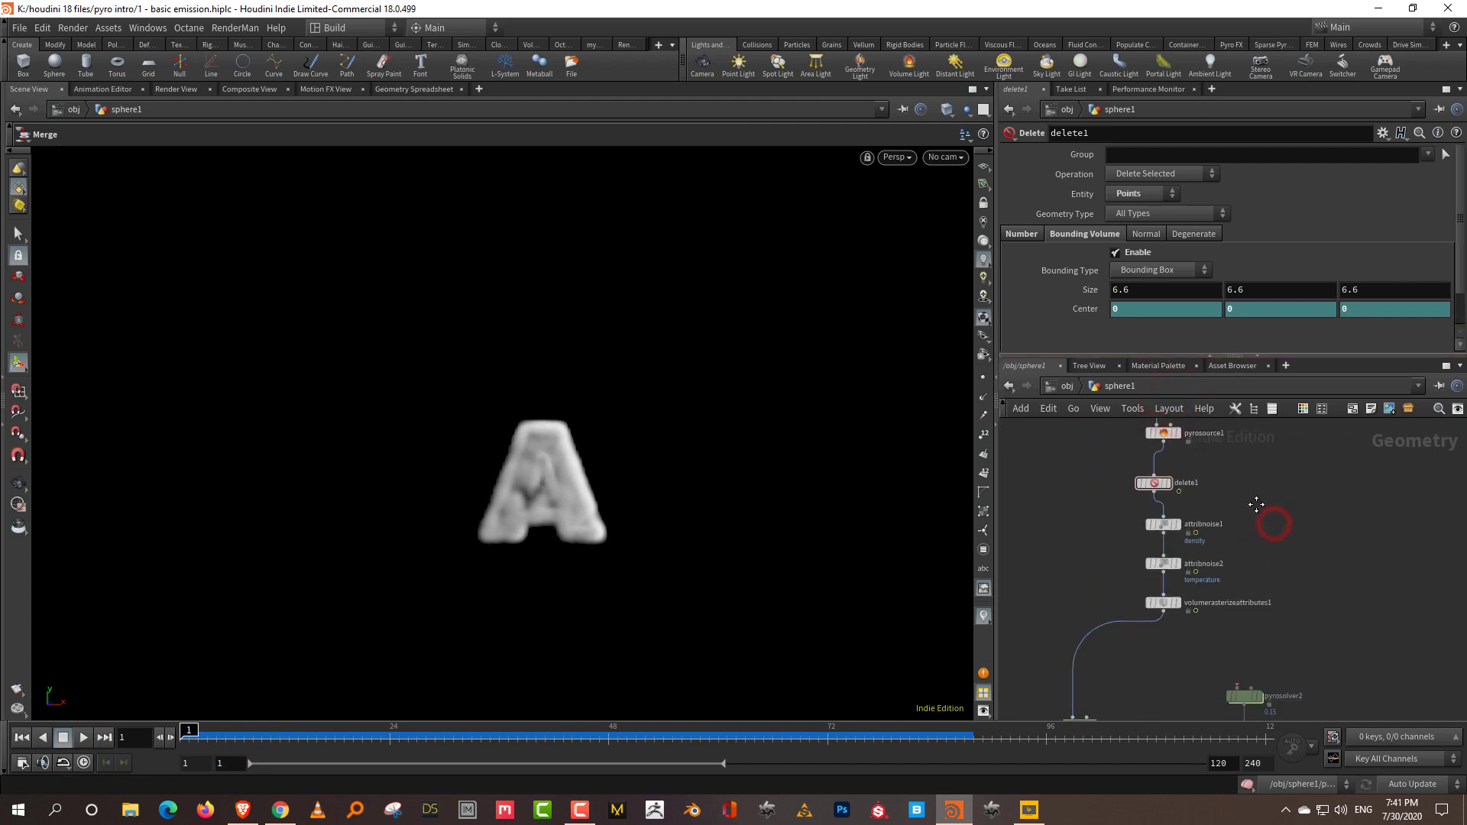
{"action": "middle_click_drag", "start_coordinate": [1259, 501], "coordinate": [1224, 578]}
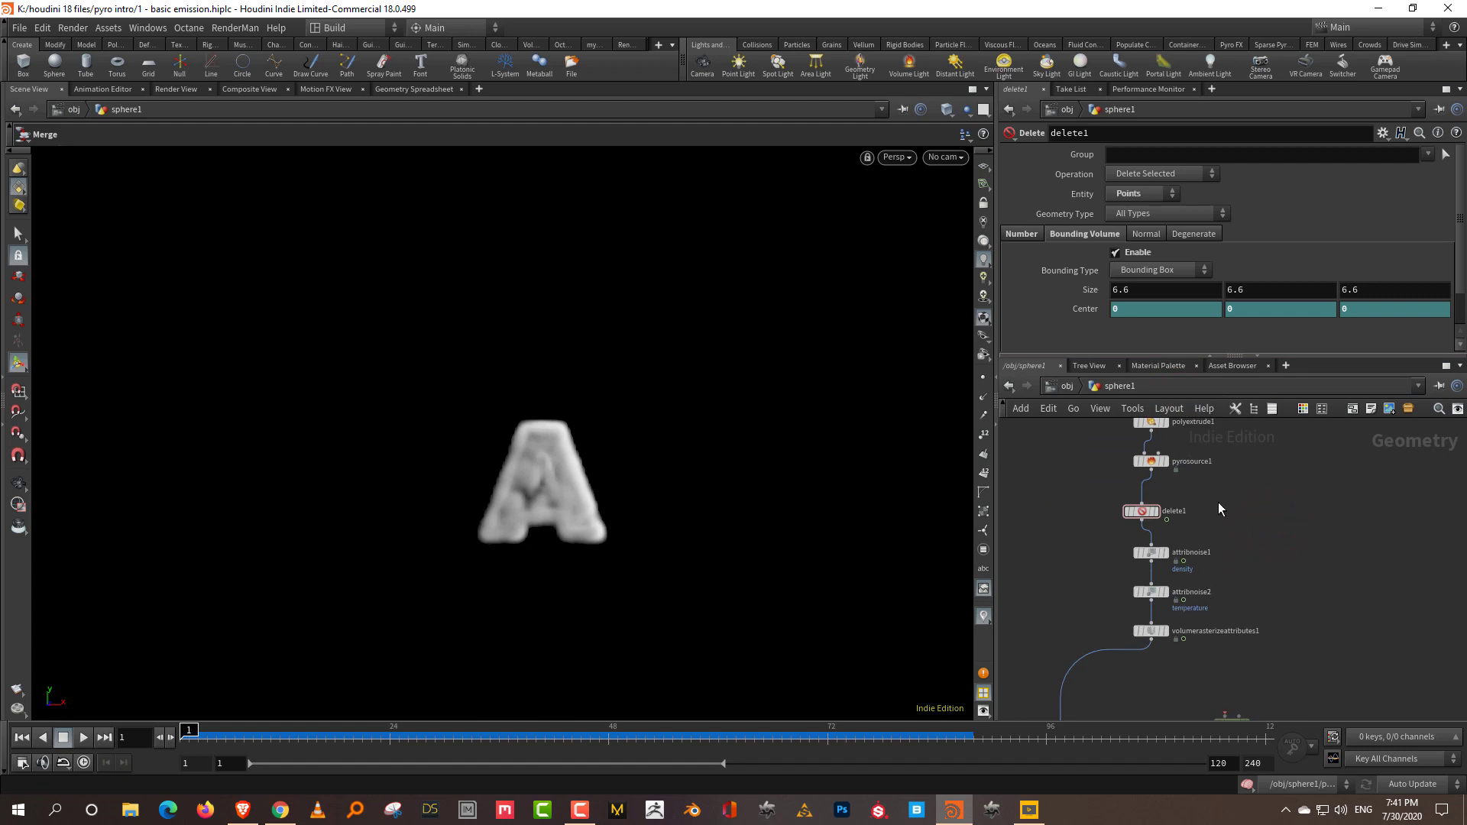
{"action": "left_click", "coordinate": [1142, 511]}
{"action": "key", "text": "Delete"}
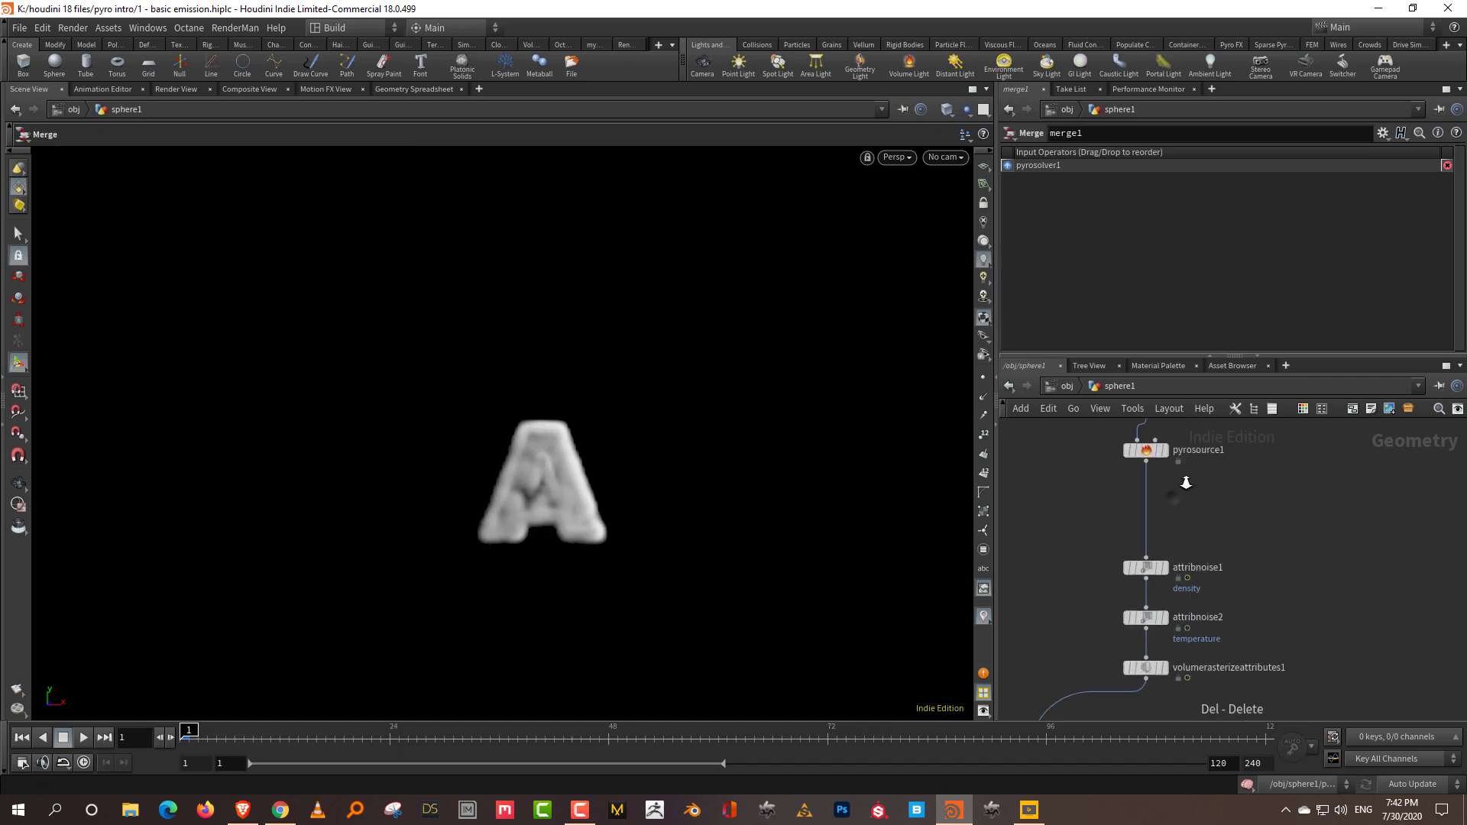
- Display pyrosource1 and add a Box node beside it in the network
{"action": "left_click", "coordinate": [1158, 448]}
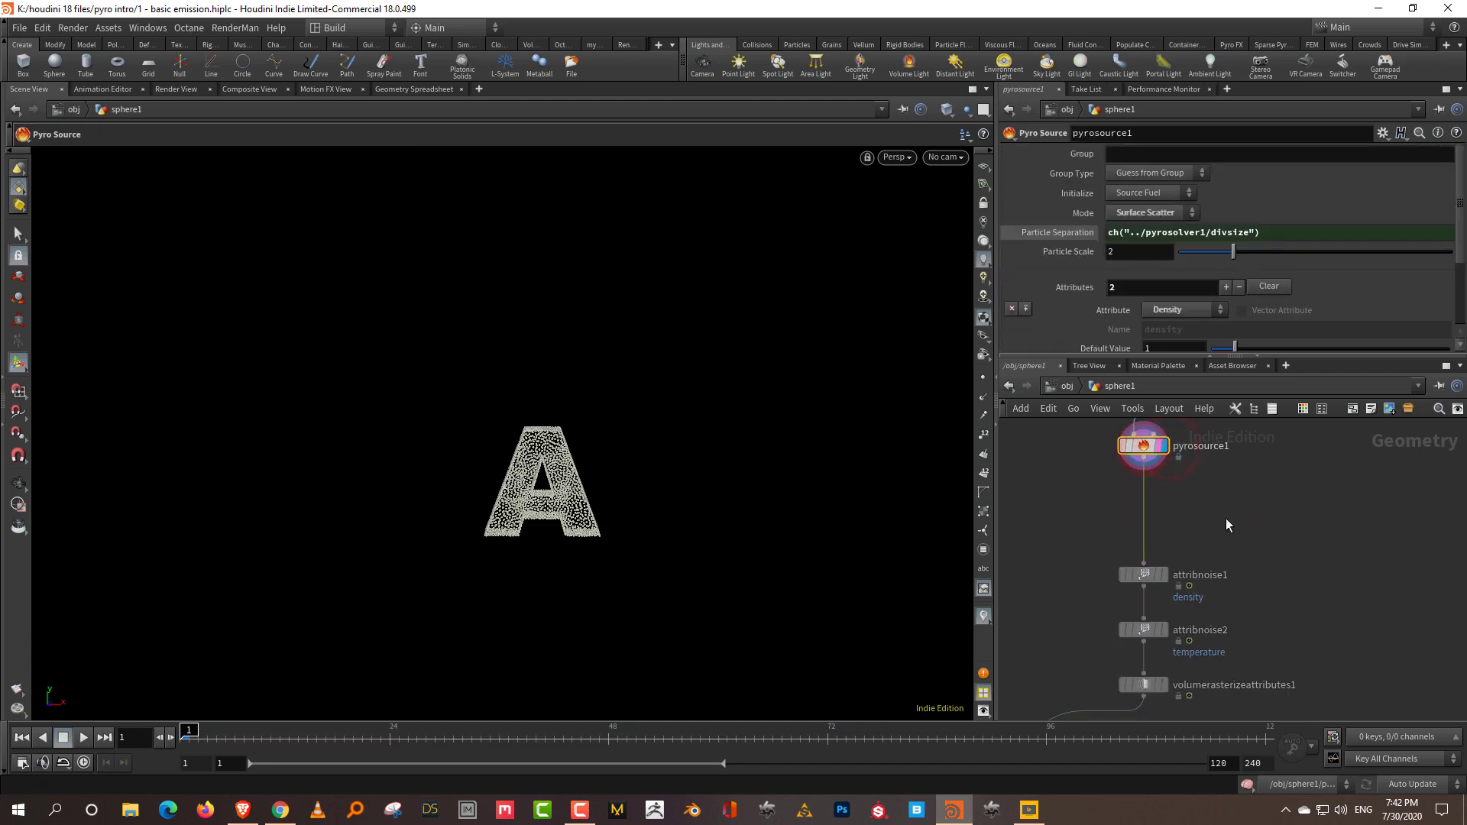
{"action": "middle_click_drag", "start_coordinate": [1225, 520], "coordinate": [1208, 544]}
{"action": "key", "text": "Tab"}
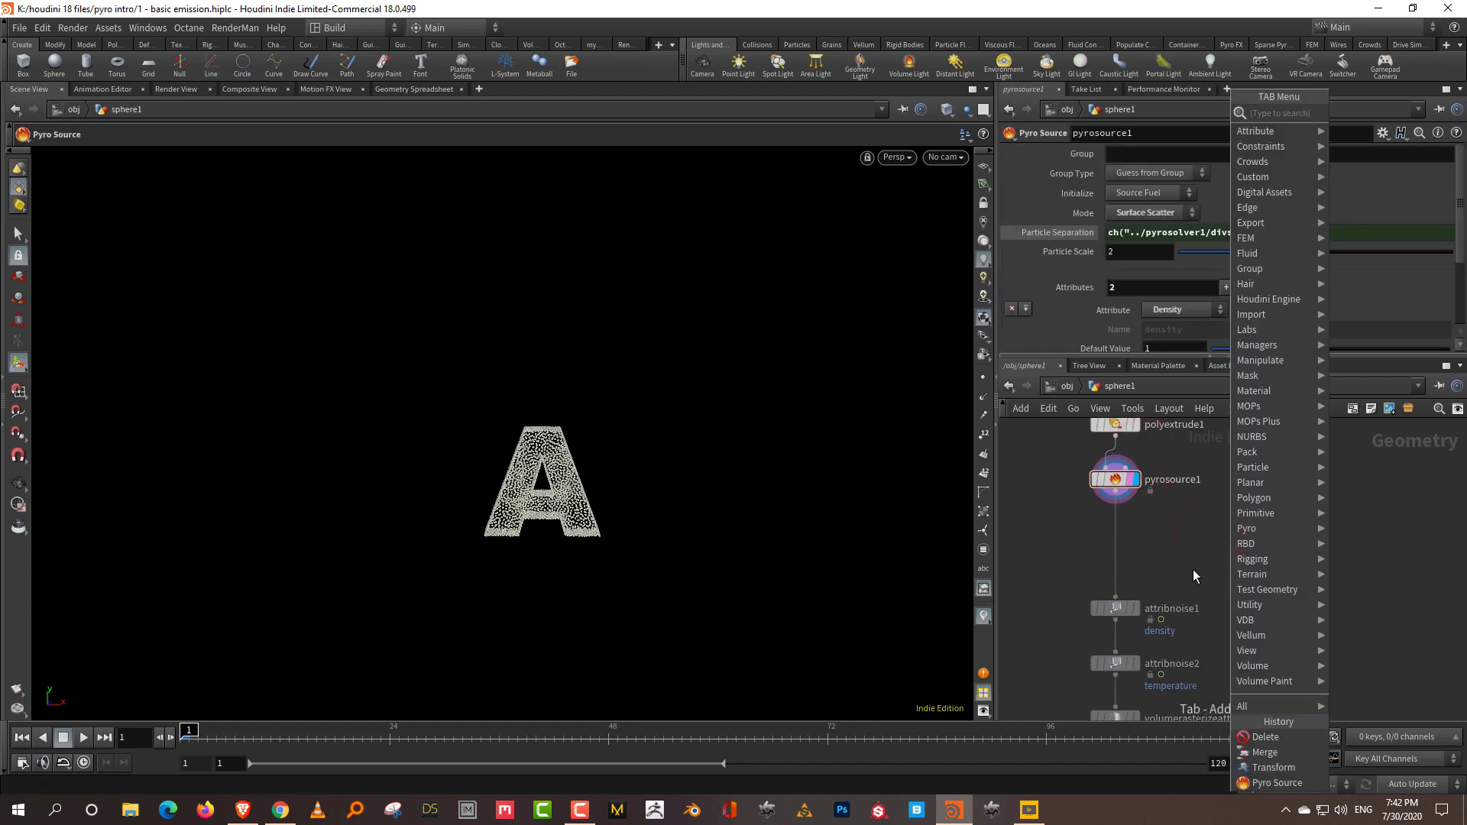
{"action": "type", "text": "box"}
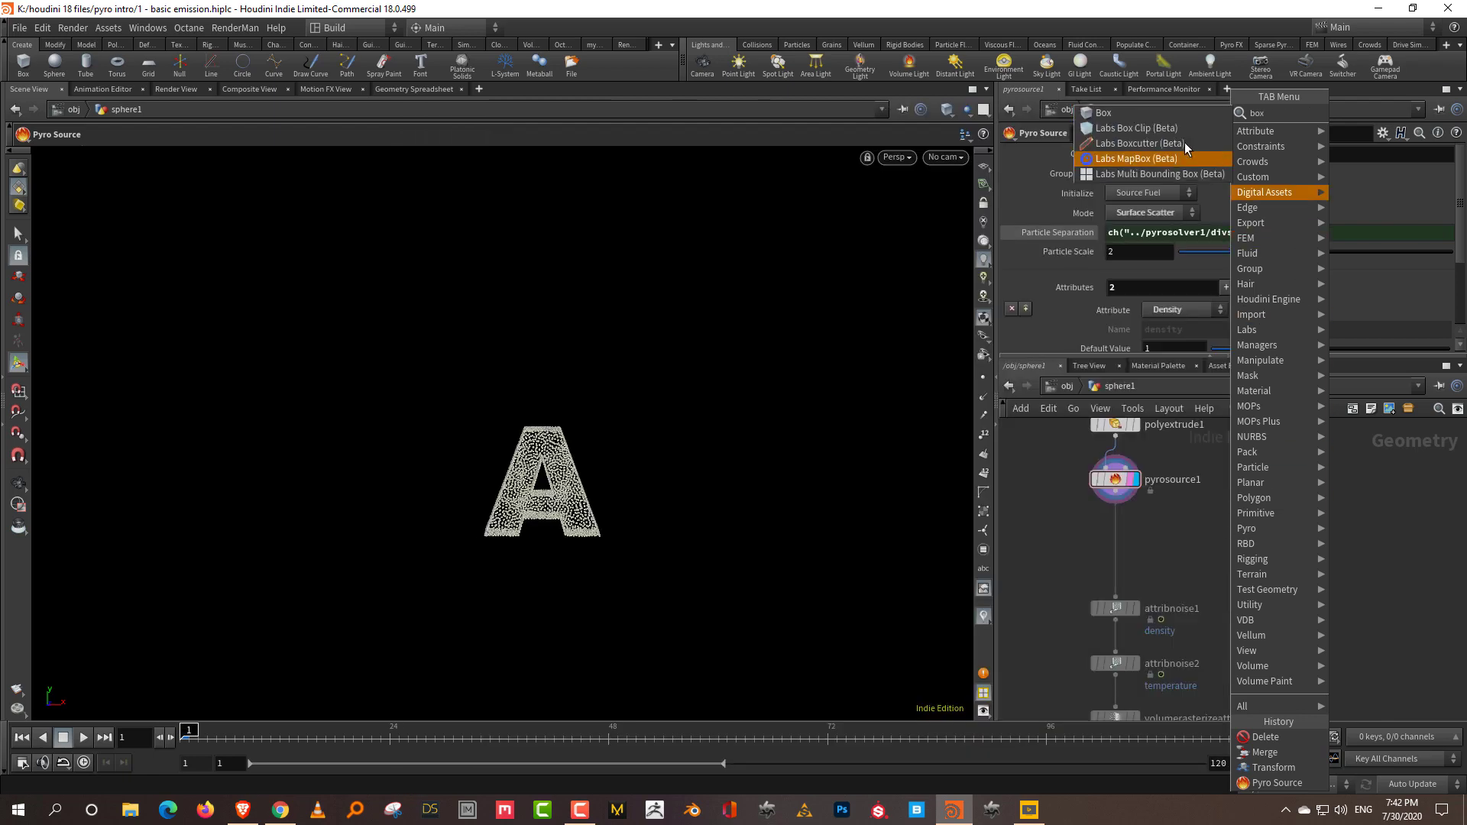
{"action": "left_click", "coordinate": [1150, 113]}
{"action": "left_click", "coordinate": [1114, 501]}
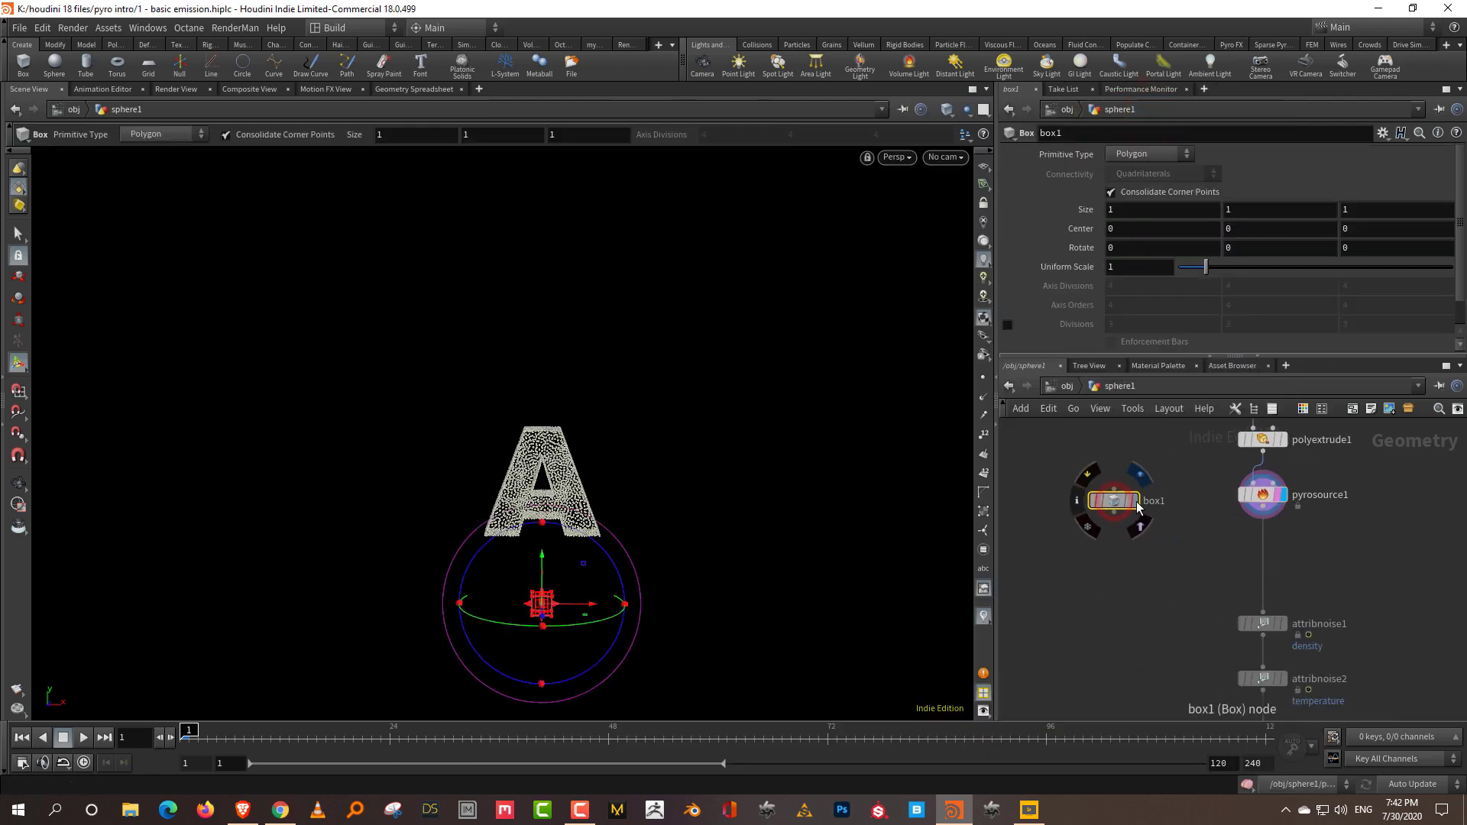
- Widen box1 into a flat slab of about 9.99 × 1 × 8.49 and raise its center Y to about 0.69, beneath the letter
{"action": "mouse_move", "coordinate": [565, 611]}
{"action": "left_mouse_down"}
{"action": "mouse_move", "coordinate": [665, 596]}
{"action": "mouse_move", "coordinate": [540, 599]}
{"action": "left_mouse_up"}
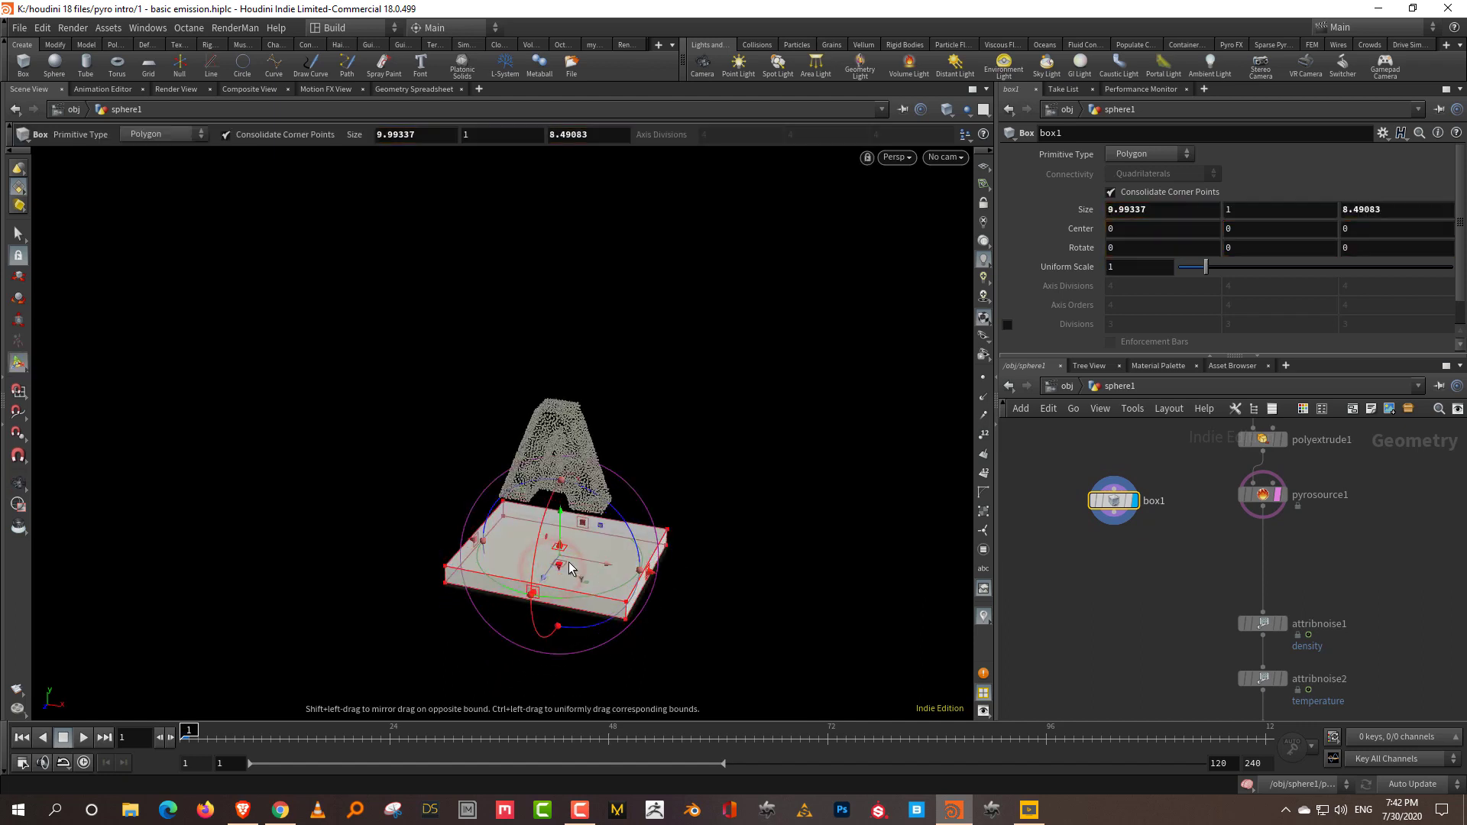
{"action": "left_click_drag", "start_coordinate": [721, 527], "coordinate": [766, 484]}
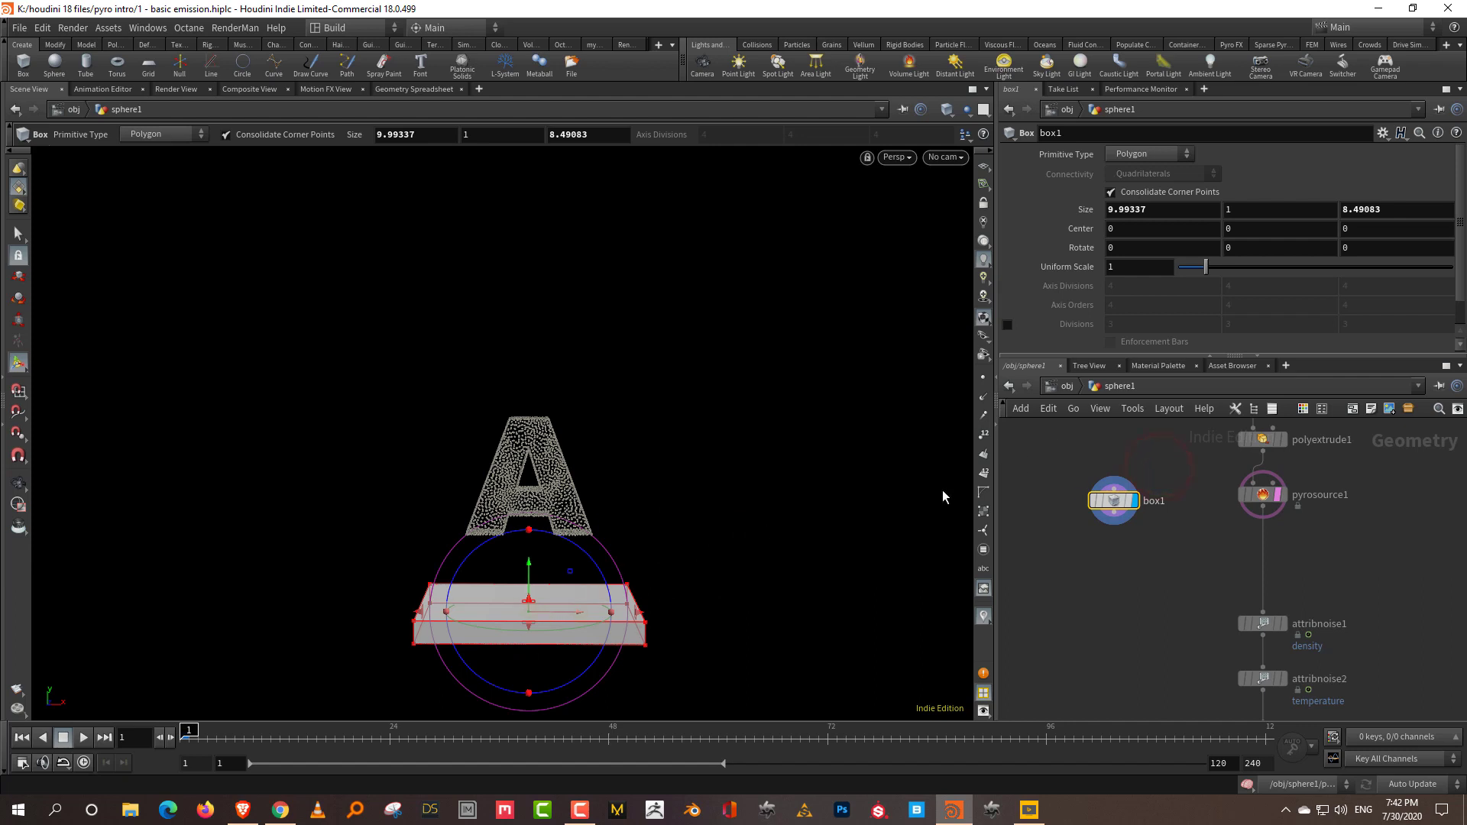
{"action": "left_click_drag", "start_coordinate": [531, 588], "coordinate": [529, 574]}
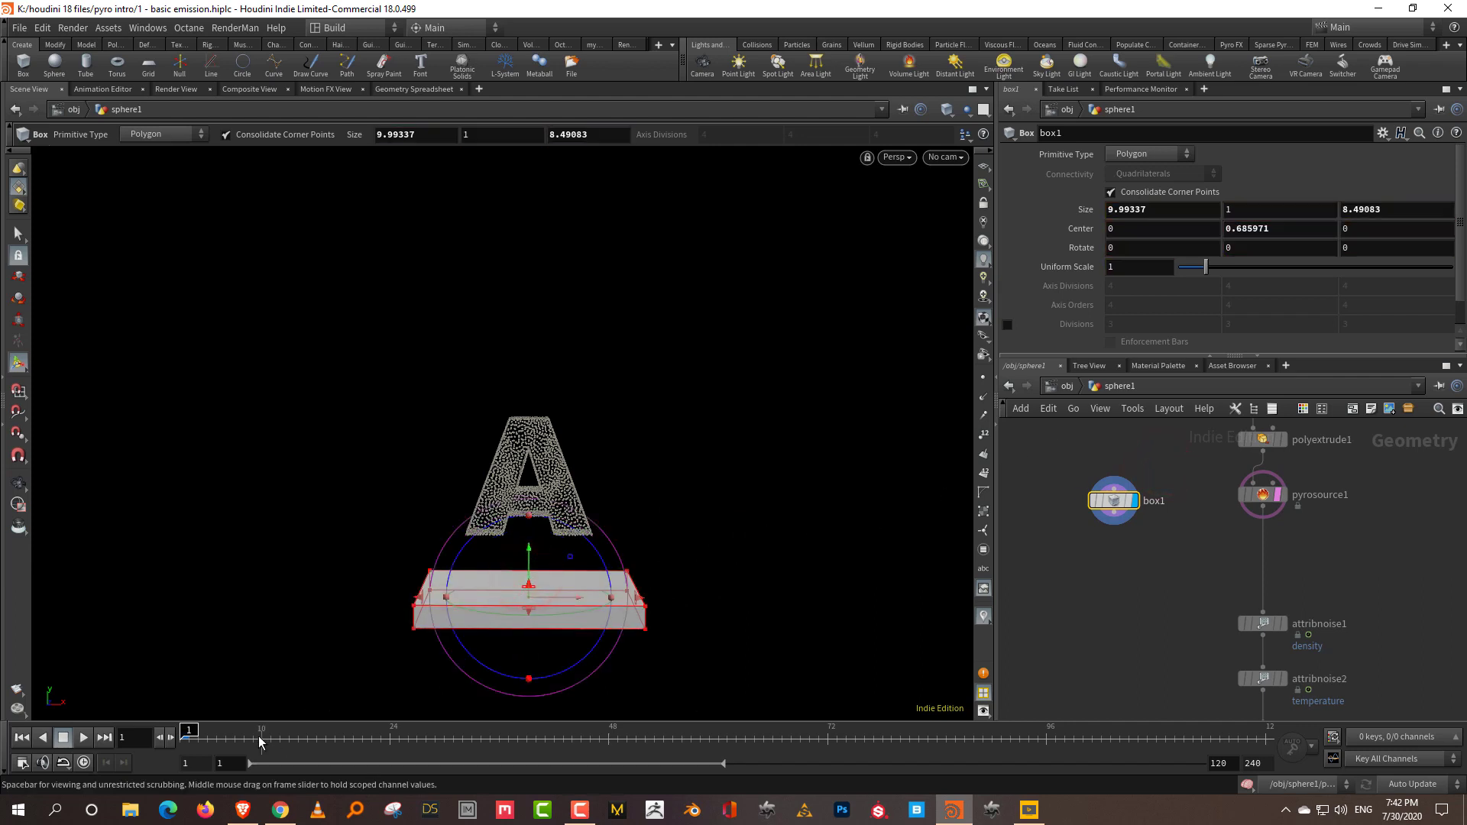
- Keyframe box1's center on frame 1, raise the box above the letter near frame 40, and return to the first frame
{"action": "left_click", "coordinate": [1080, 228], "text": "alt"}
{"action": "left_click_drag", "start_coordinate": [329, 735], "coordinate": [500, 738]}
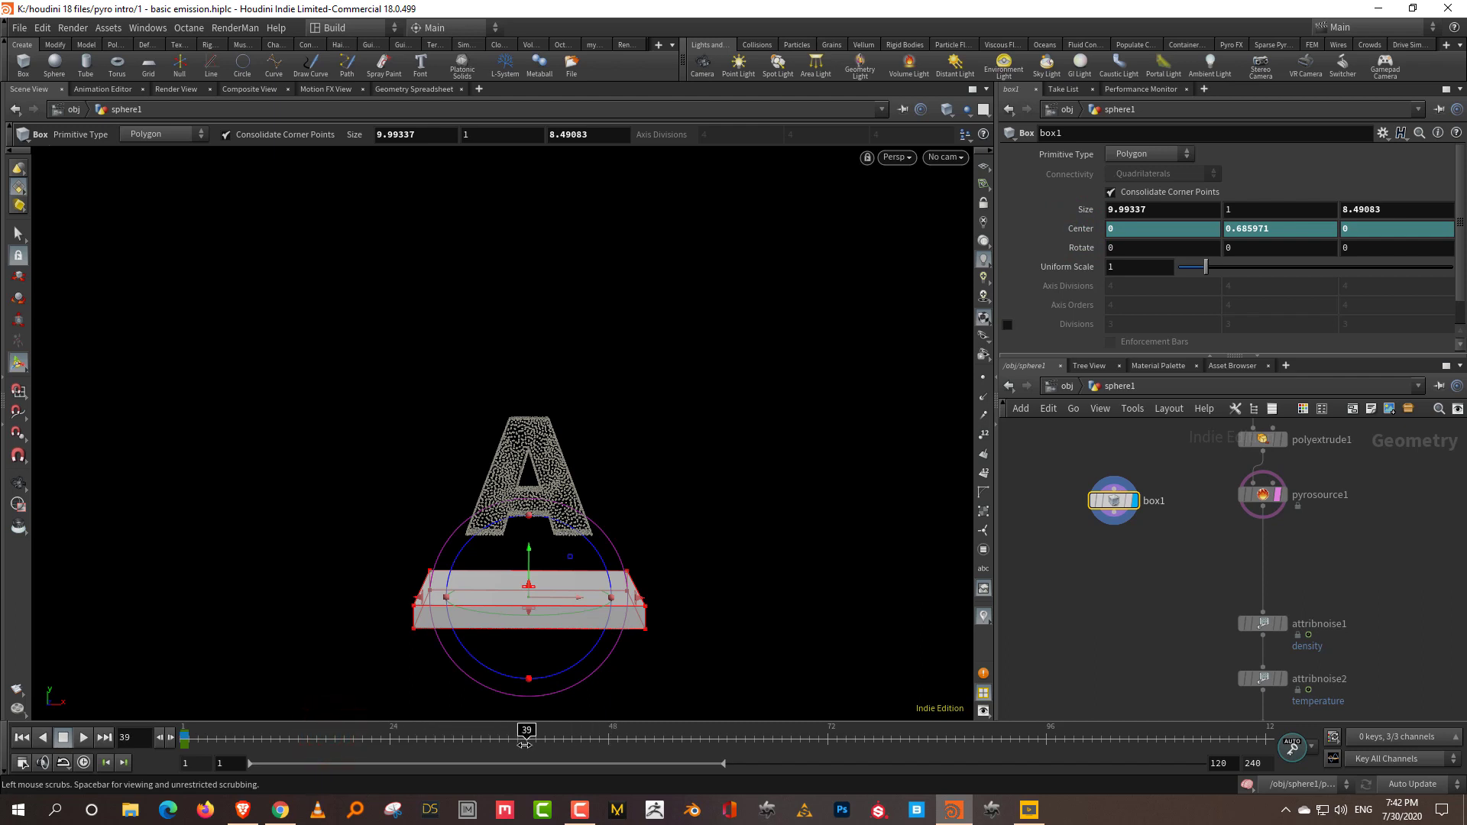
{"action": "left_click_drag", "start_coordinate": [528, 548], "coordinate": [550, 302]}
{"action": "key", "text": "Up"}
{"action": "key", "text": "Down"}
{"action": "key", "text": "Up"}
- Add a Mask from Geometry node below pyrosource1 and move box1 to the other side of the node chain
{"action": "middle_click_drag", "start_coordinate": [1128, 601], "coordinate": [1131, 578]}
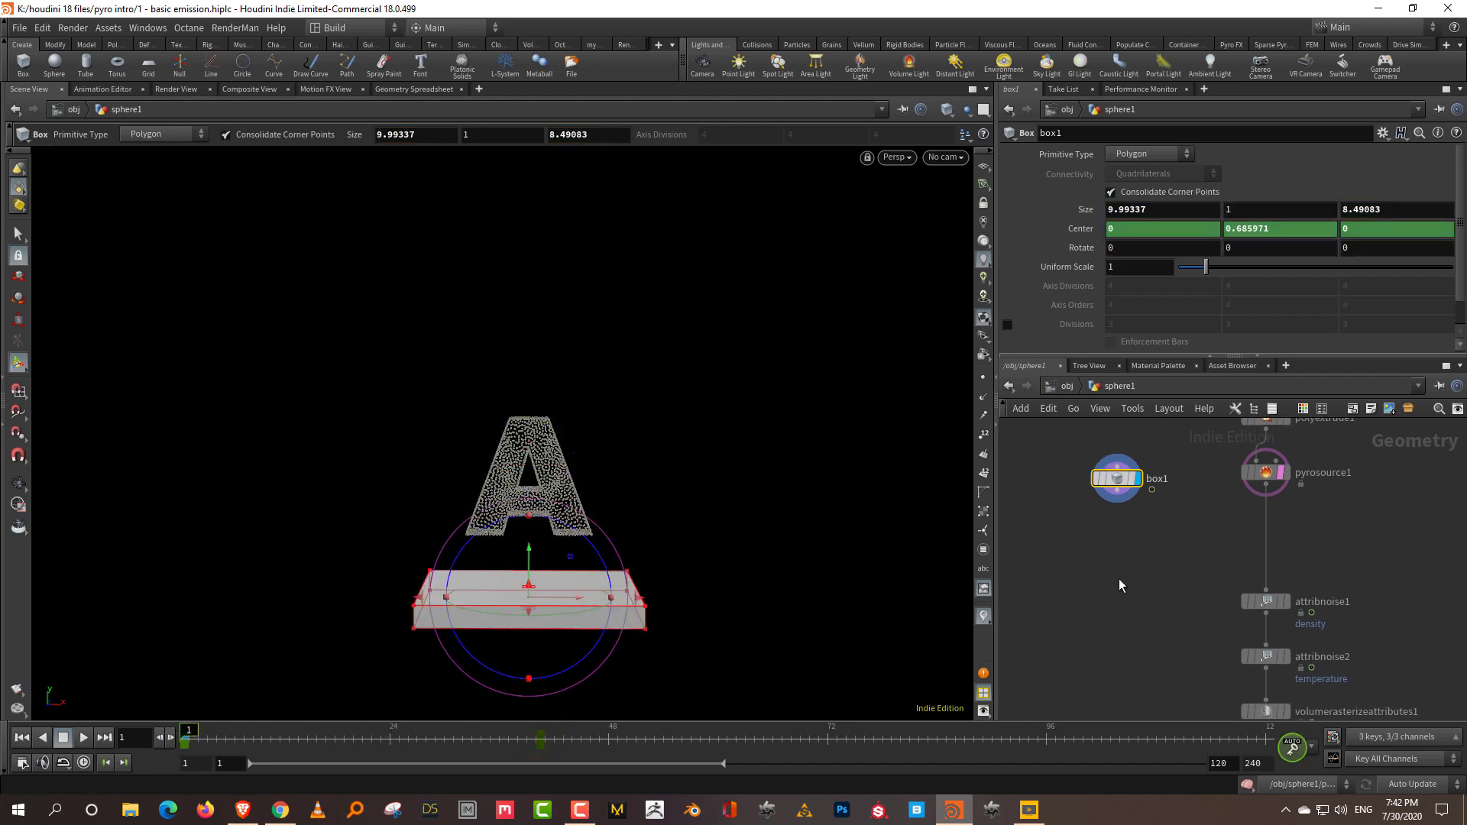
{"action": "key", "text": "Tab"}
{"action": "type", "text": "mask"}
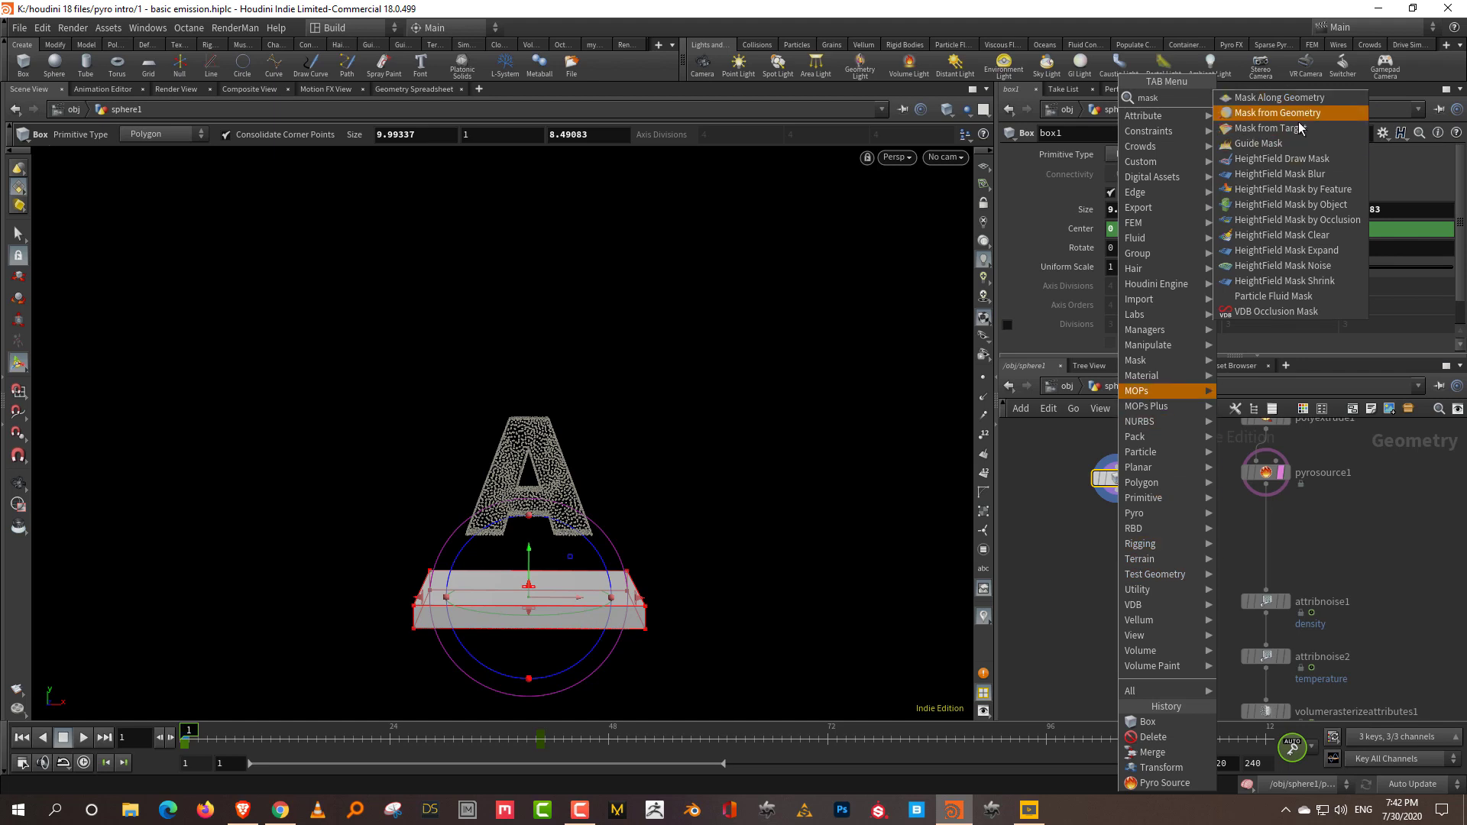
{"action": "left_click", "coordinate": [1299, 112]}
{"action": "left_click", "coordinate": [1152, 574]}
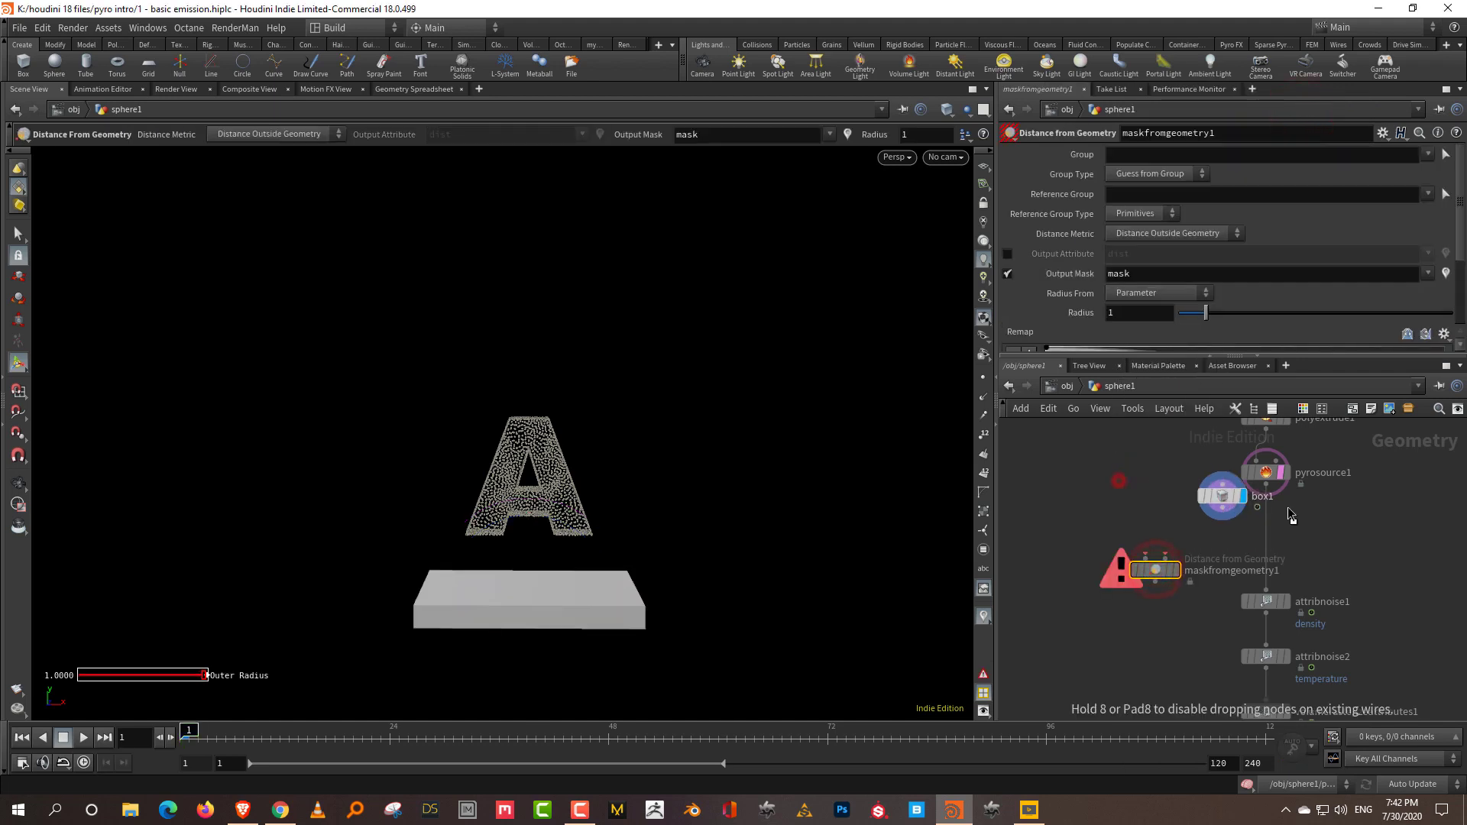
{"action": "left_click_drag", "start_coordinate": [1174, 489], "coordinate": [1392, 485]}
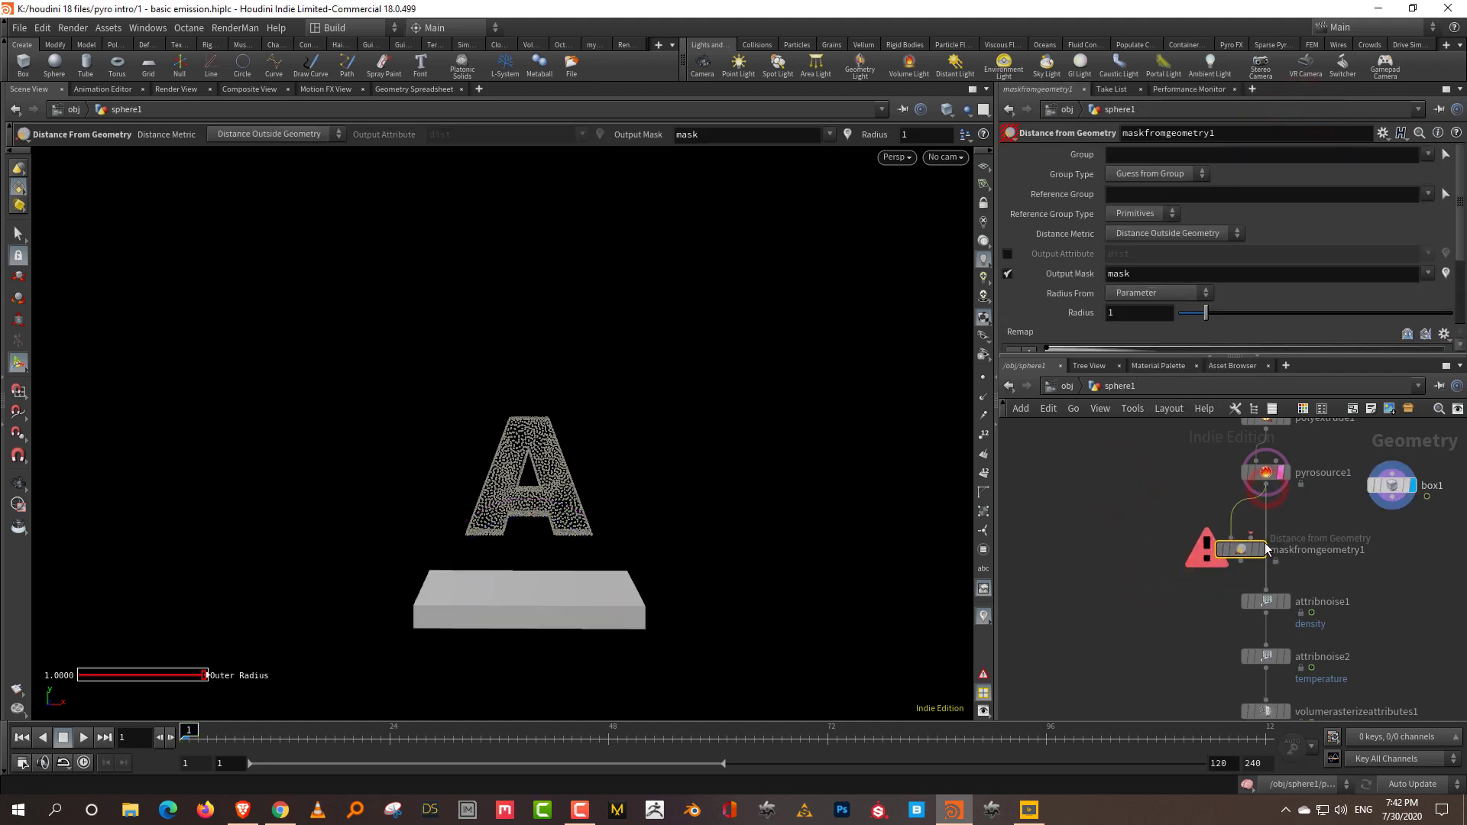
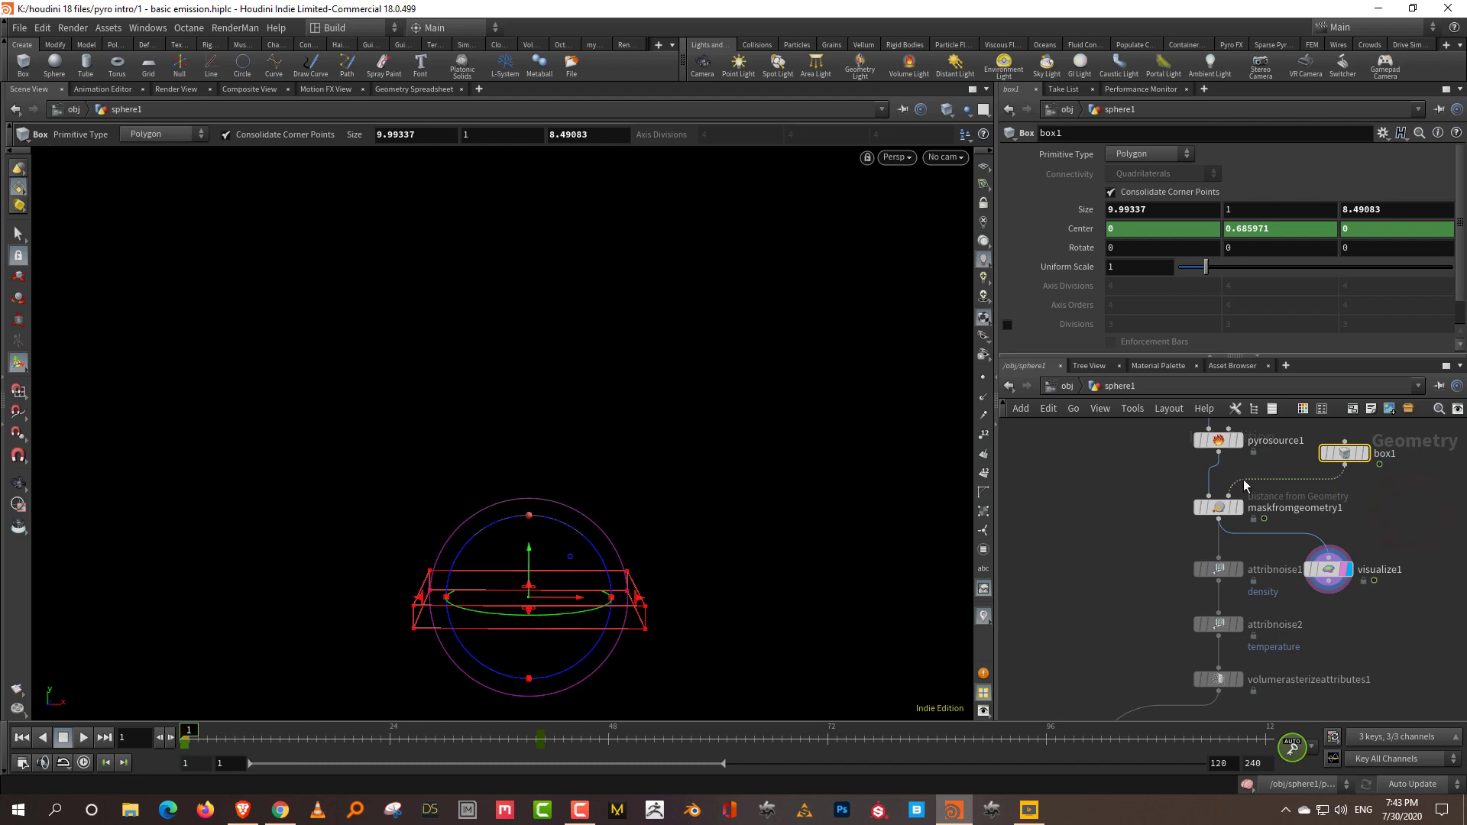
- Raise box1's center Y to 1.80201 on frame 1, then scrub the visualize1 mask coloring to frame 25
{"action": "left_click", "coordinate": [1233, 507]}
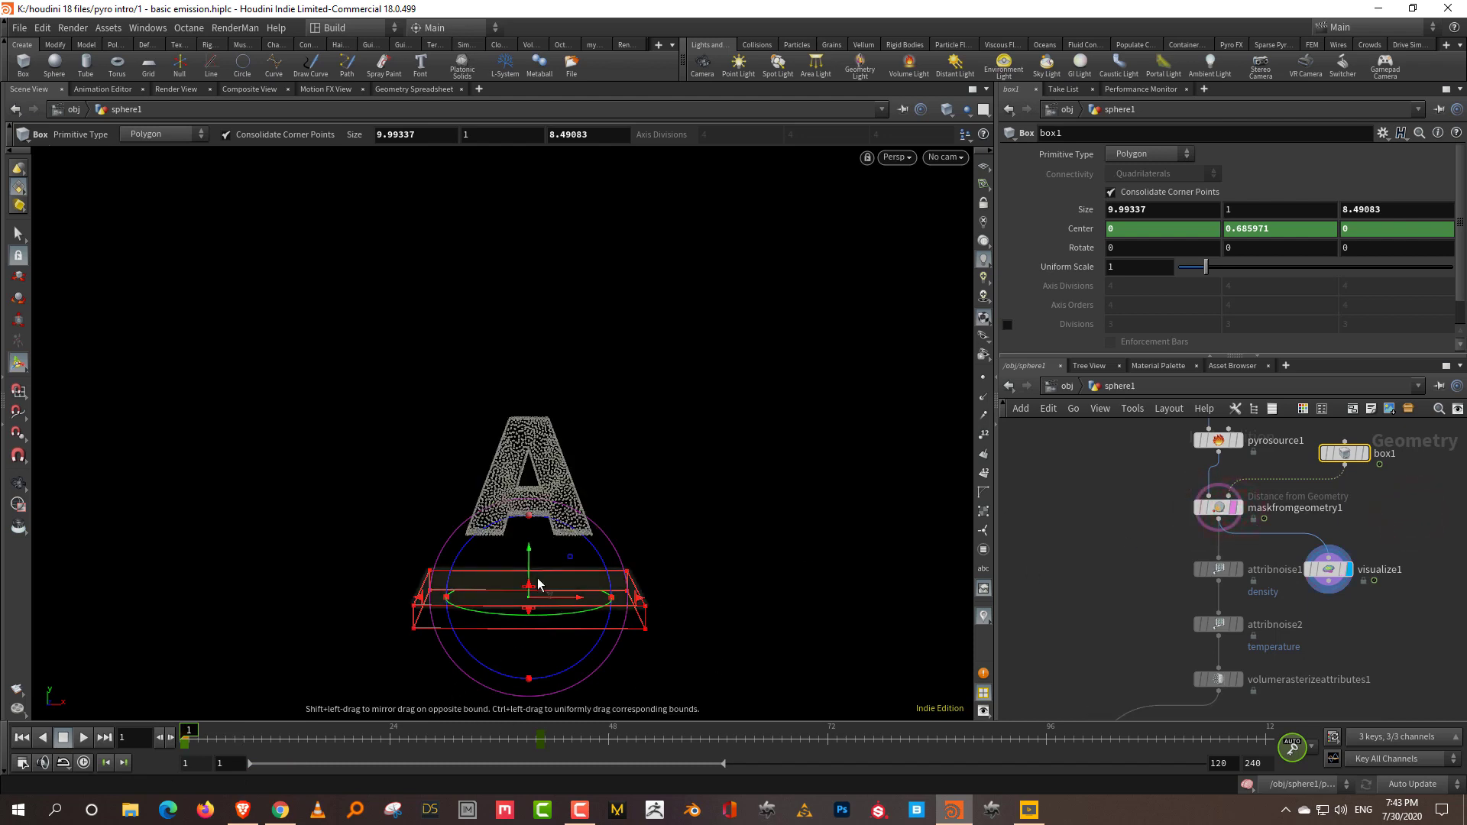
{"action": "mouse_move", "coordinate": [538, 582]}
{"action": "left_mouse_down"}
{"action": "mouse_move", "coordinate": [535, 600]}
{"action": "mouse_move", "coordinate": [528, 558]}
{"action": "left_mouse_up"}
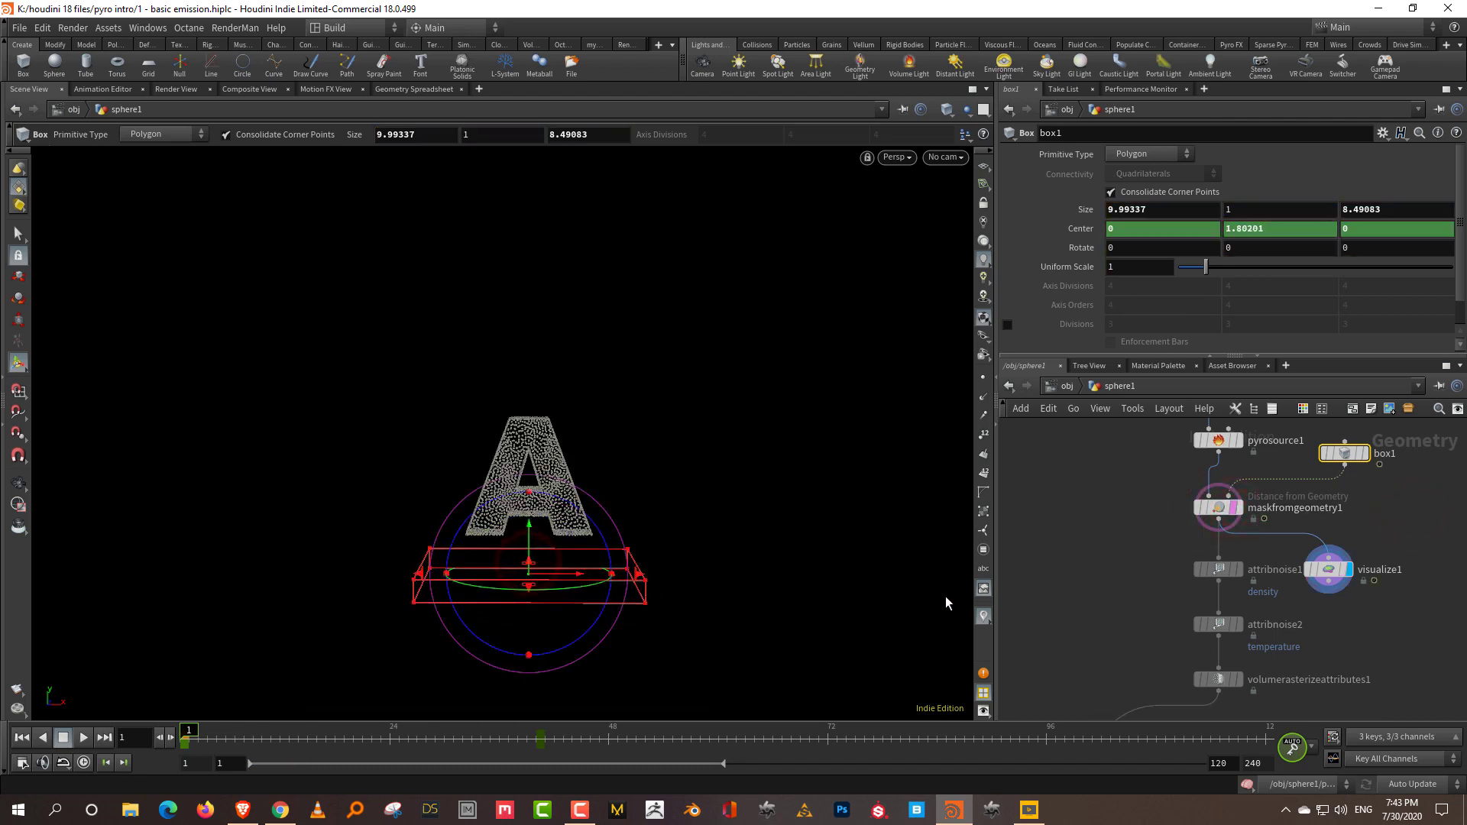
{"action": "left_click", "coordinate": [1367, 551]}
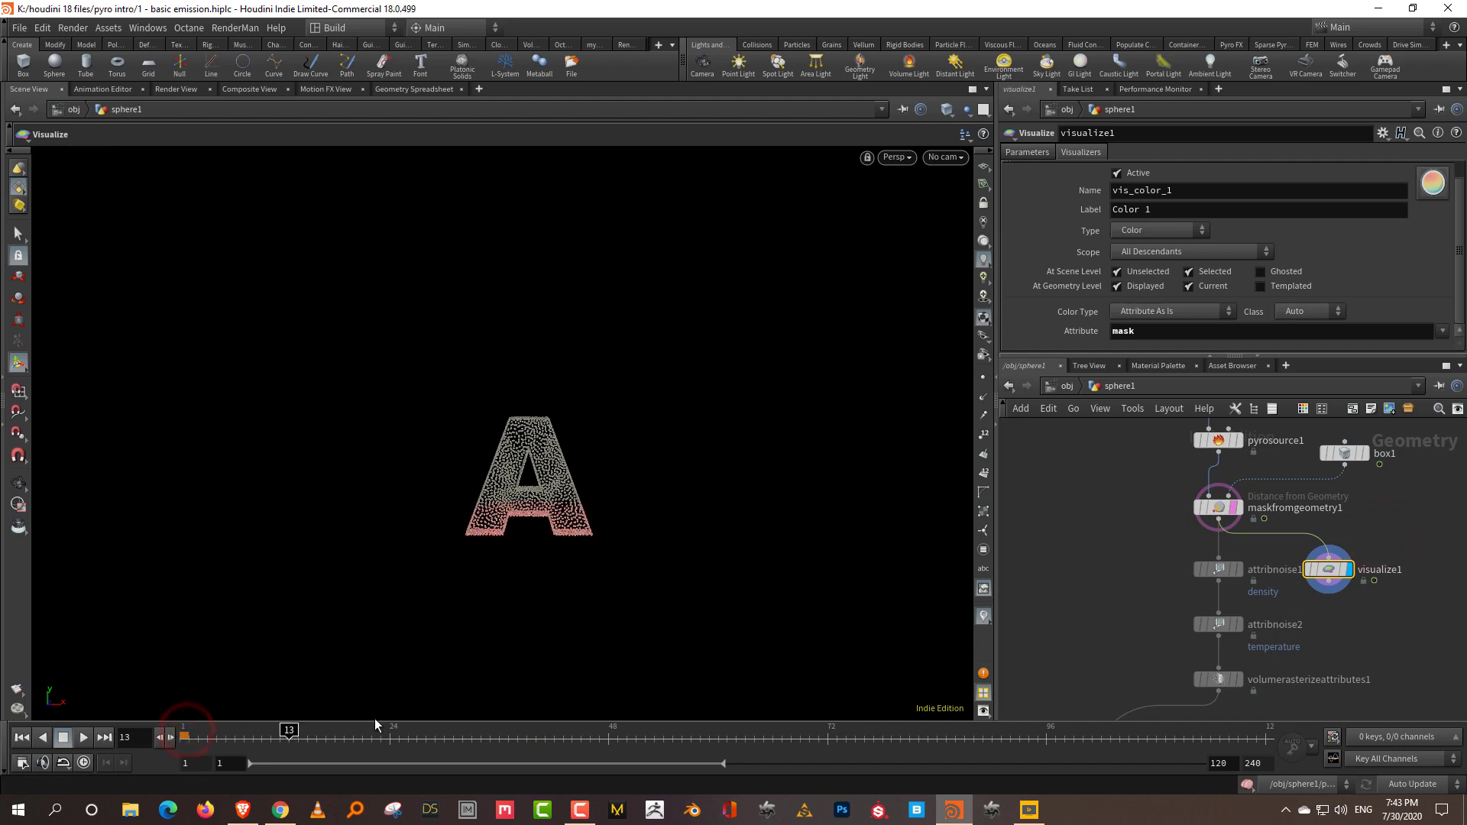
{"action": "left_click", "coordinate": [286, 732]}
{"action": "left_click_drag", "start_coordinate": [312, 730], "coordinate": [398, 737]}
- Shift the nodes from attribnoise1 through merge1 lower in the network, and delete visualize1 from the chain
{"action": "scroll", "coordinate": [1318, 588], "scroll_direction": "down", "scroll_amount": 5}
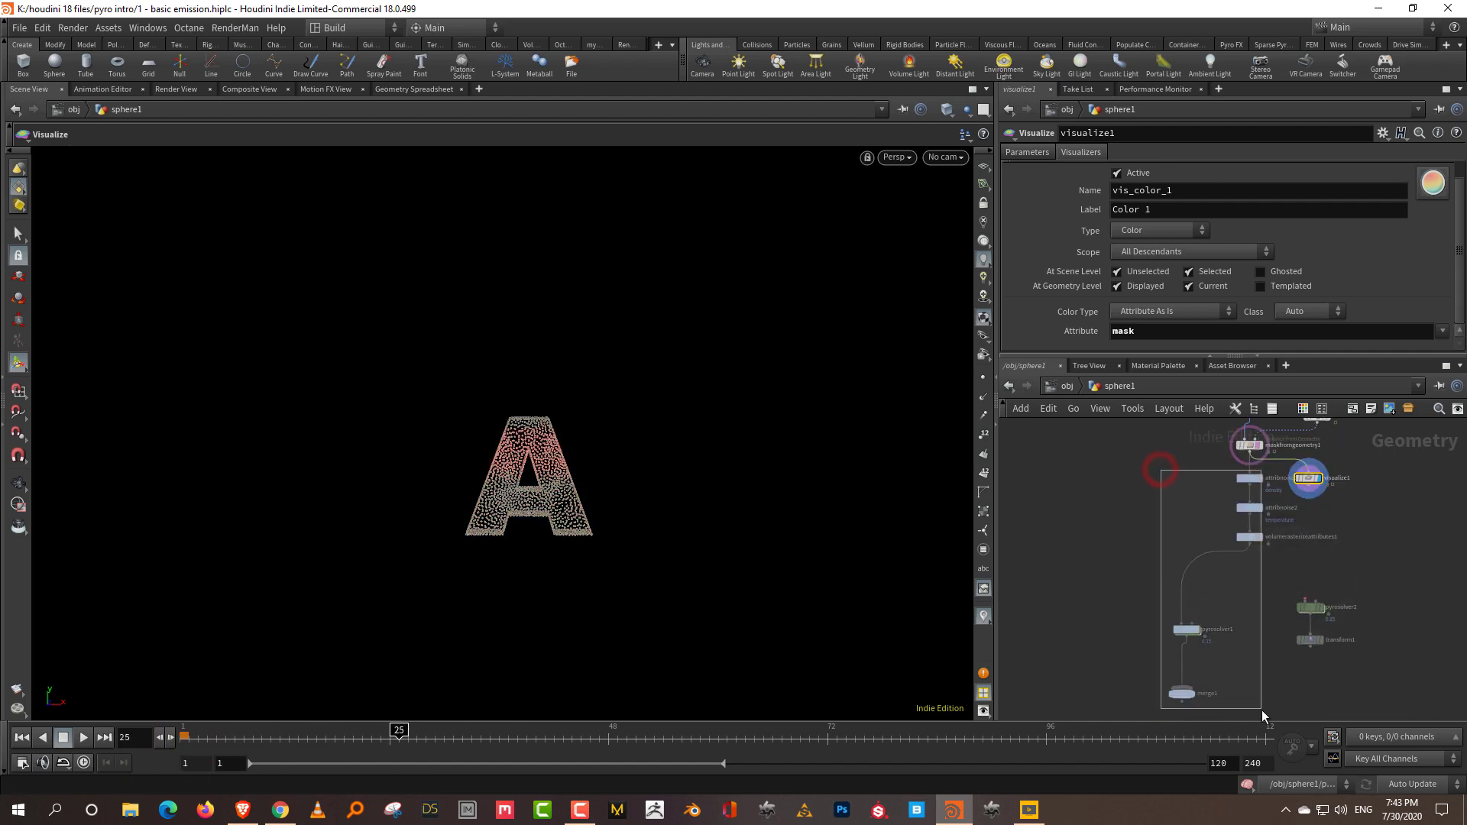
{"action": "left_click_drag", "start_coordinate": [1262, 709], "coordinate": [1262, 708]}
{"action": "left_click_drag", "start_coordinate": [1249, 508], "coordinate": [1249, 568]}
{"action": "scroll", "coordinate": [1265, 502], "scroll_direction": "up", "scroll_amount": 3}
{"action": "left_click", "coordinate": [1344, 459]}
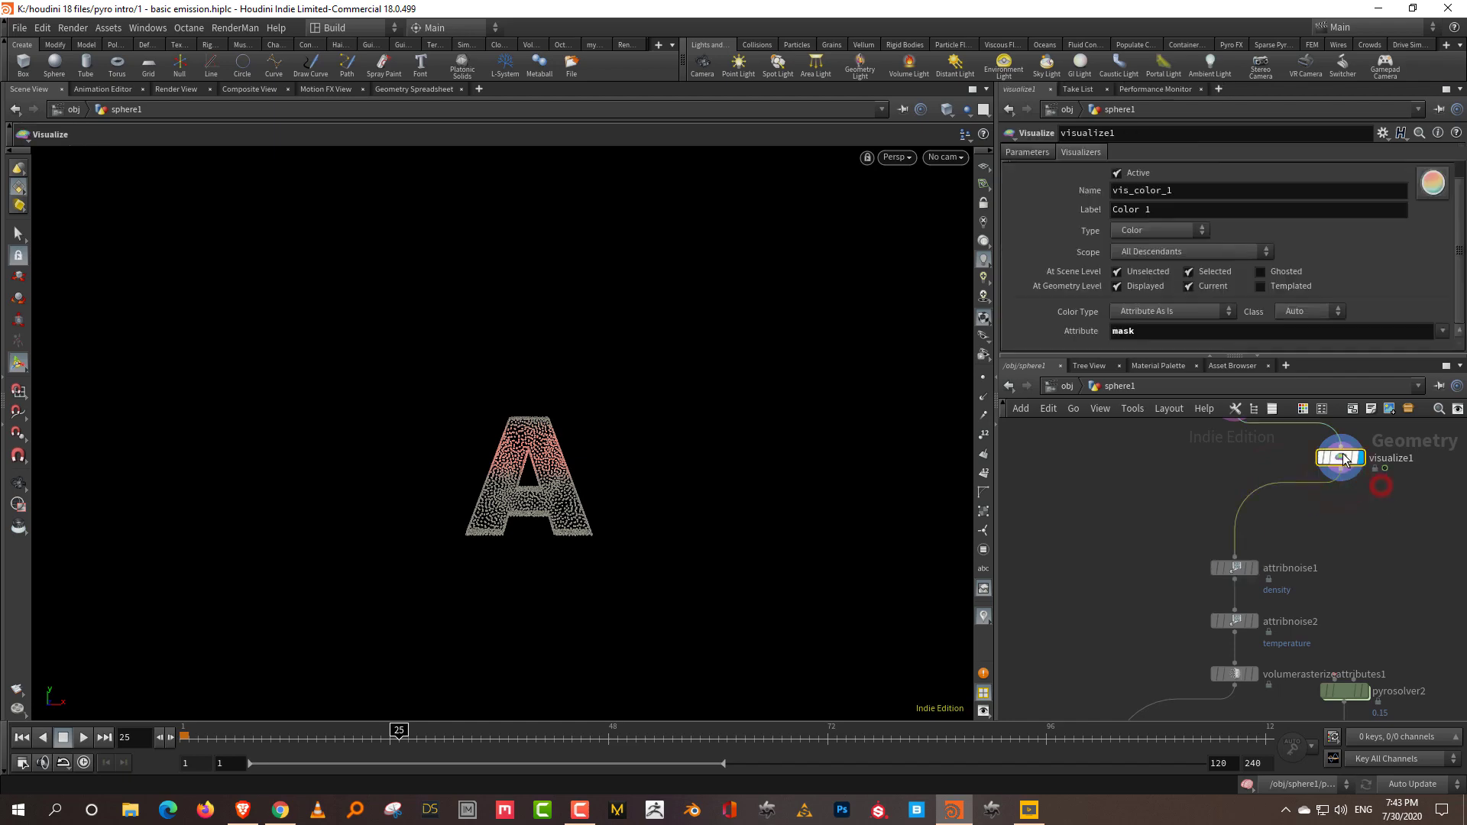
{"action": "left_click_drag", "start_coordinate": [1344, 458], "coordinate": [1246, 476]}
{"action": "left_click", "coordinate": [1209, 474]}
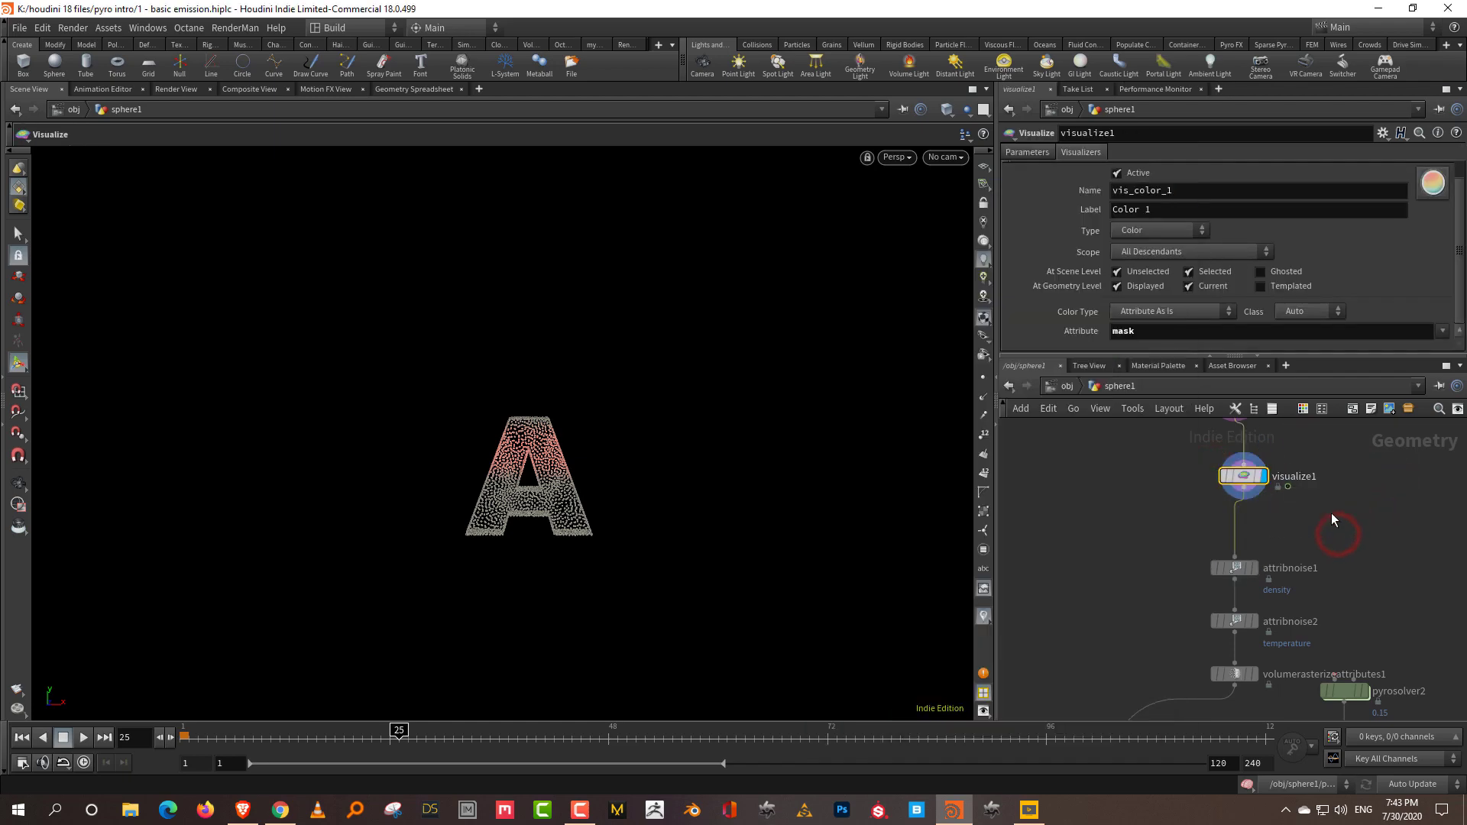
{"action": "key", "text": "Delete"}
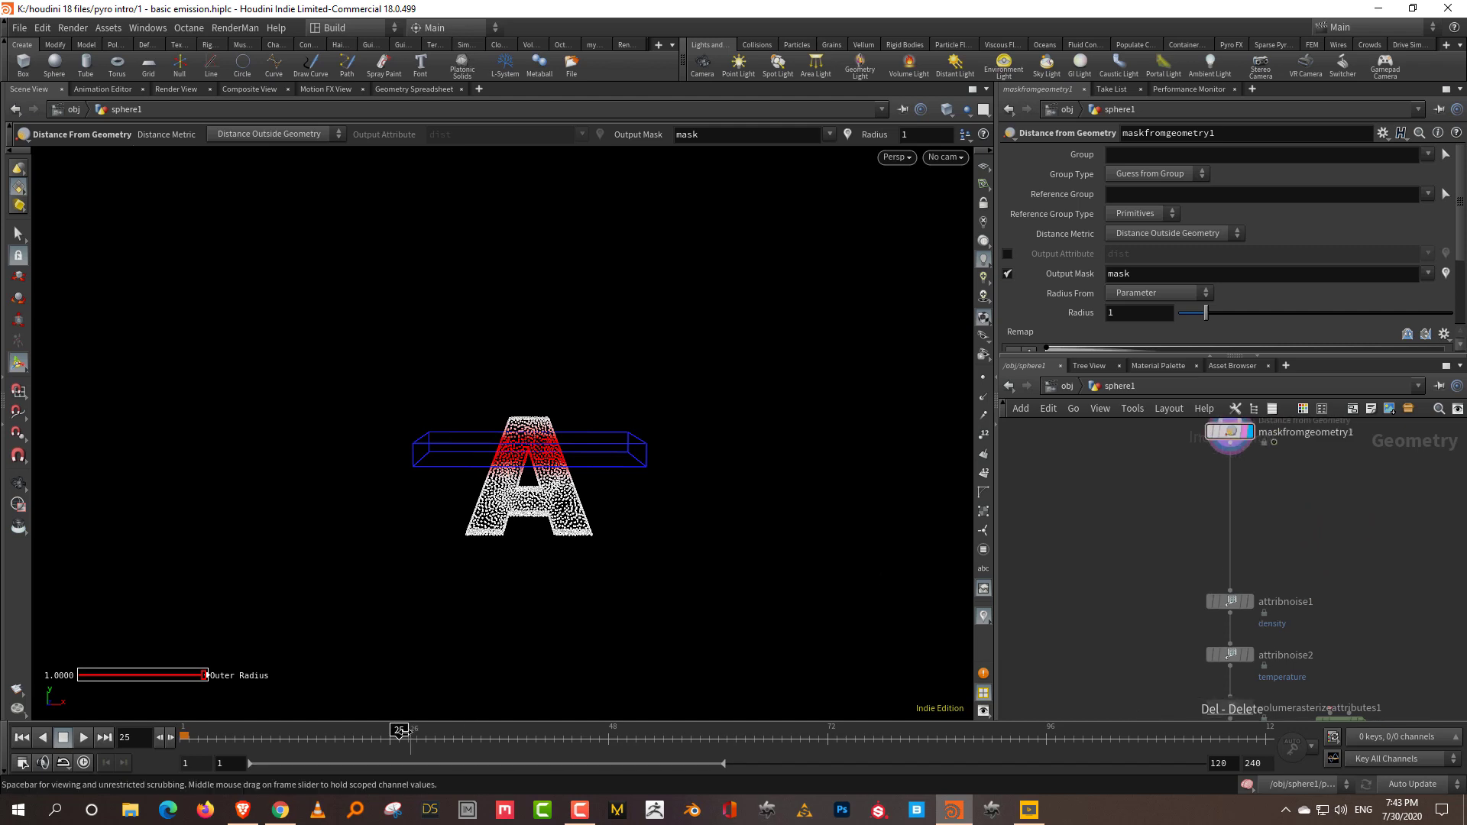
- Scrub the mask to frame 30, then insert and display an Attribute Wrangle between maskfromgeometry1 and attribnoise1
{"action": "left_click_drag", "start_coordinate": [399, 732], "coordinate": [443, 738]}
{"action": "middle_click_drag", "start_coordinate": [1282, 520], "coordinate": [1241, 547]}
{"action": "key", "text": "Tab"}
{"action": "type", "text": "wrang"}
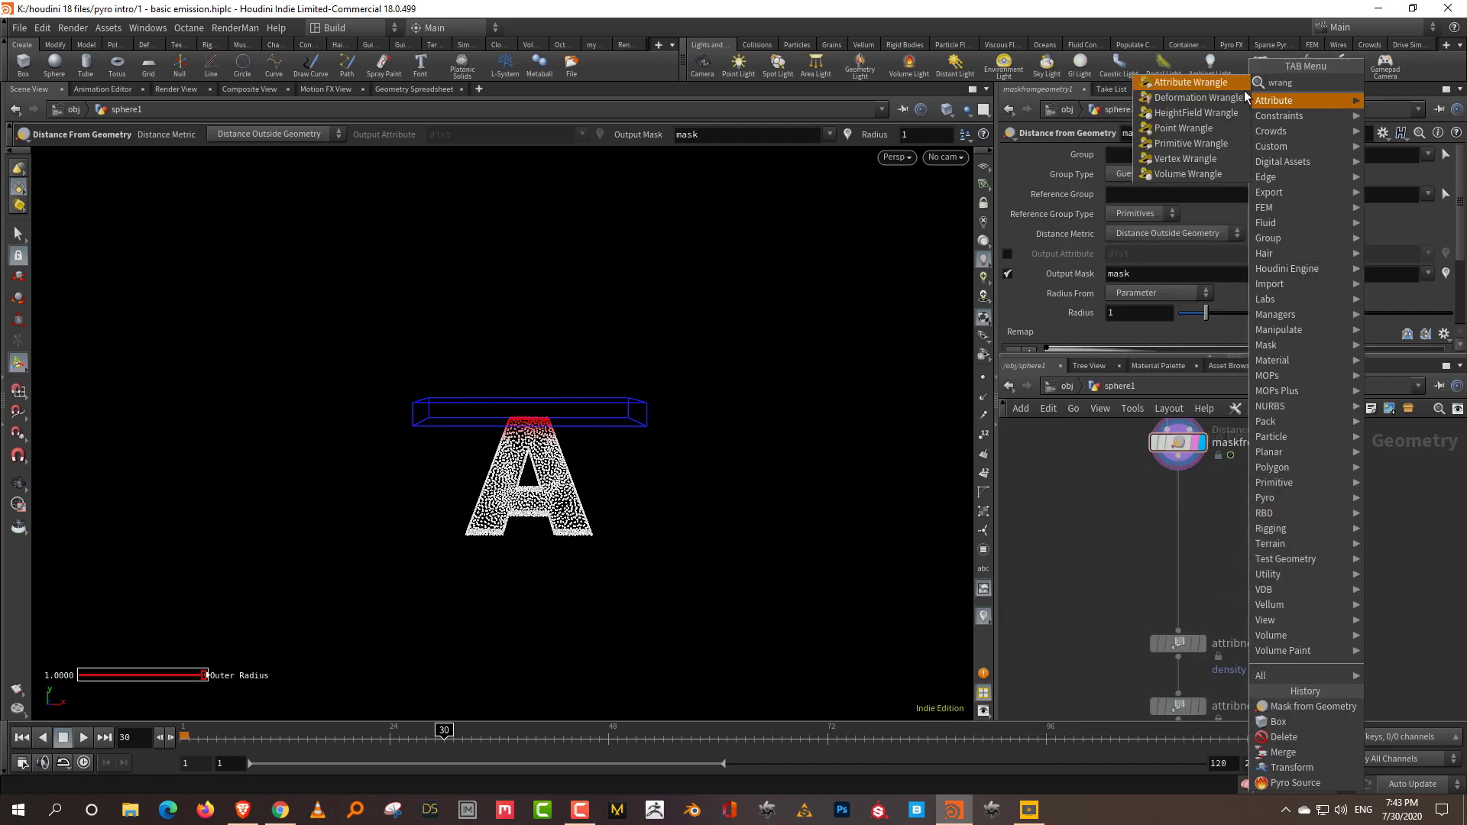
{"action": "key", "text": "Return"}
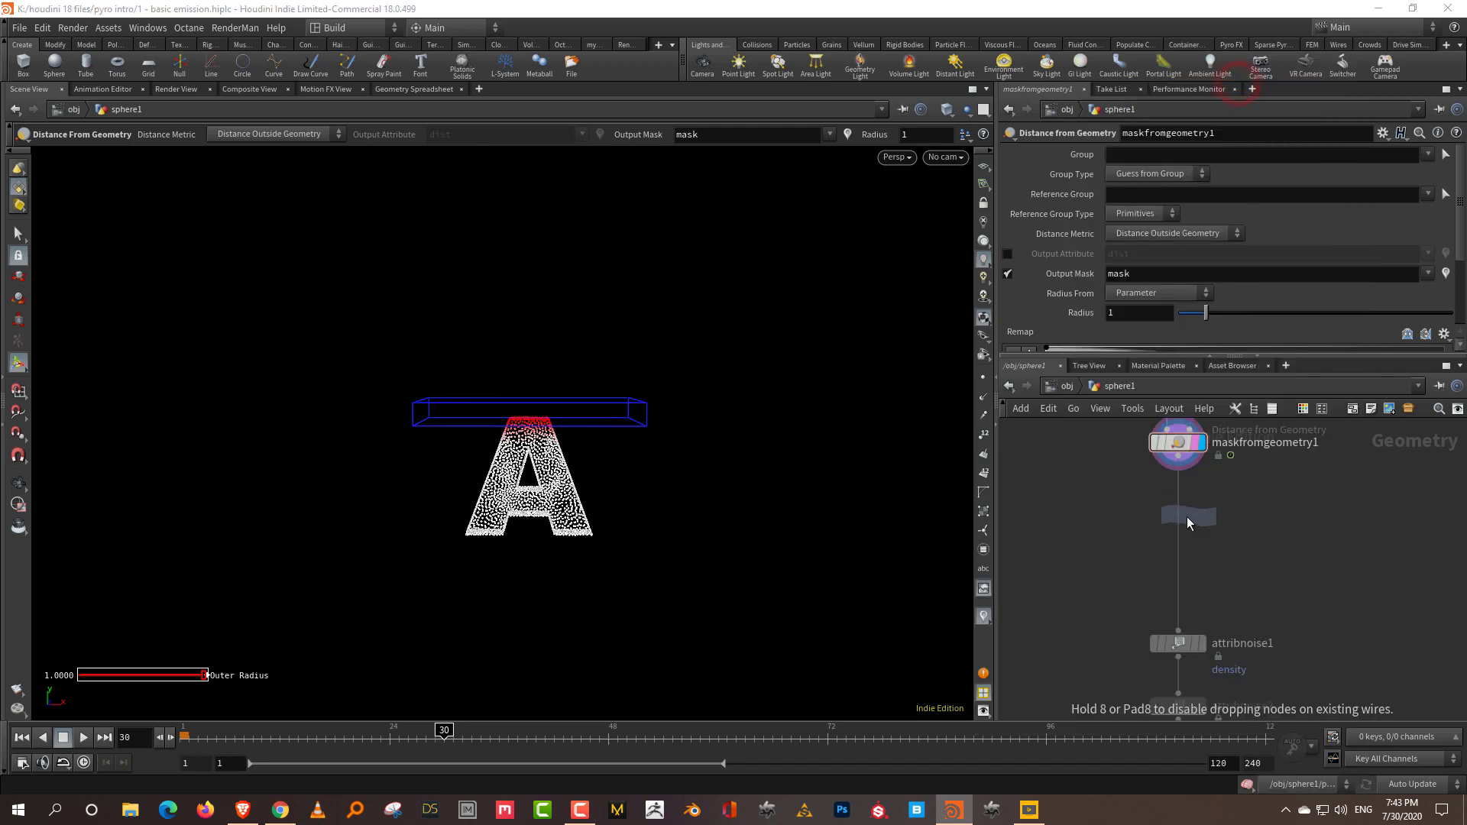
{"action": "left_click", "coordinate": [1197, 527]}
{"action": "left_click", "coordinate": [1198, 526]}
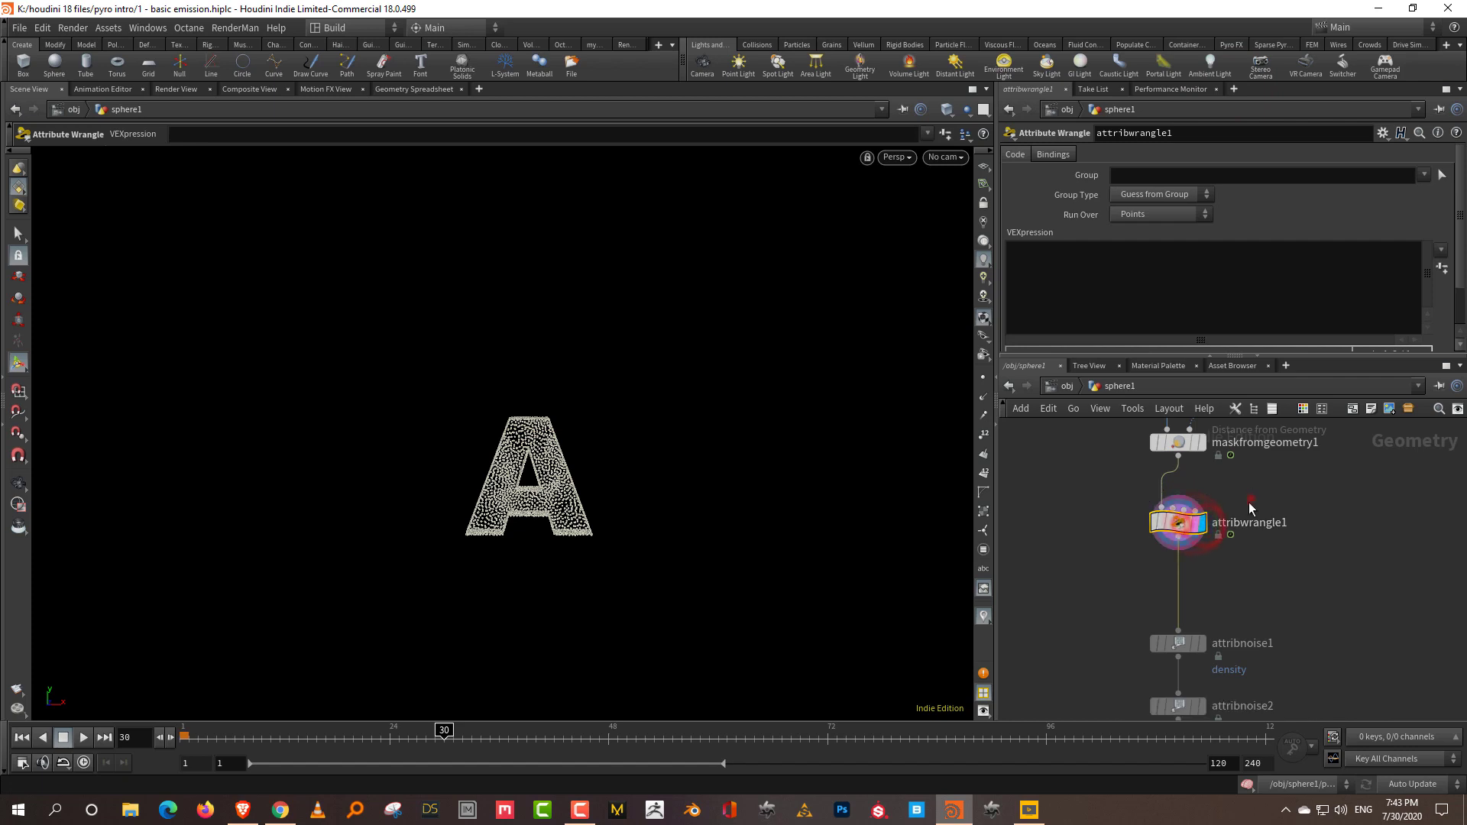
{"action": "left_click", "coordinate": [1090, 277]}
{"action": "type", "text": "f@density"}
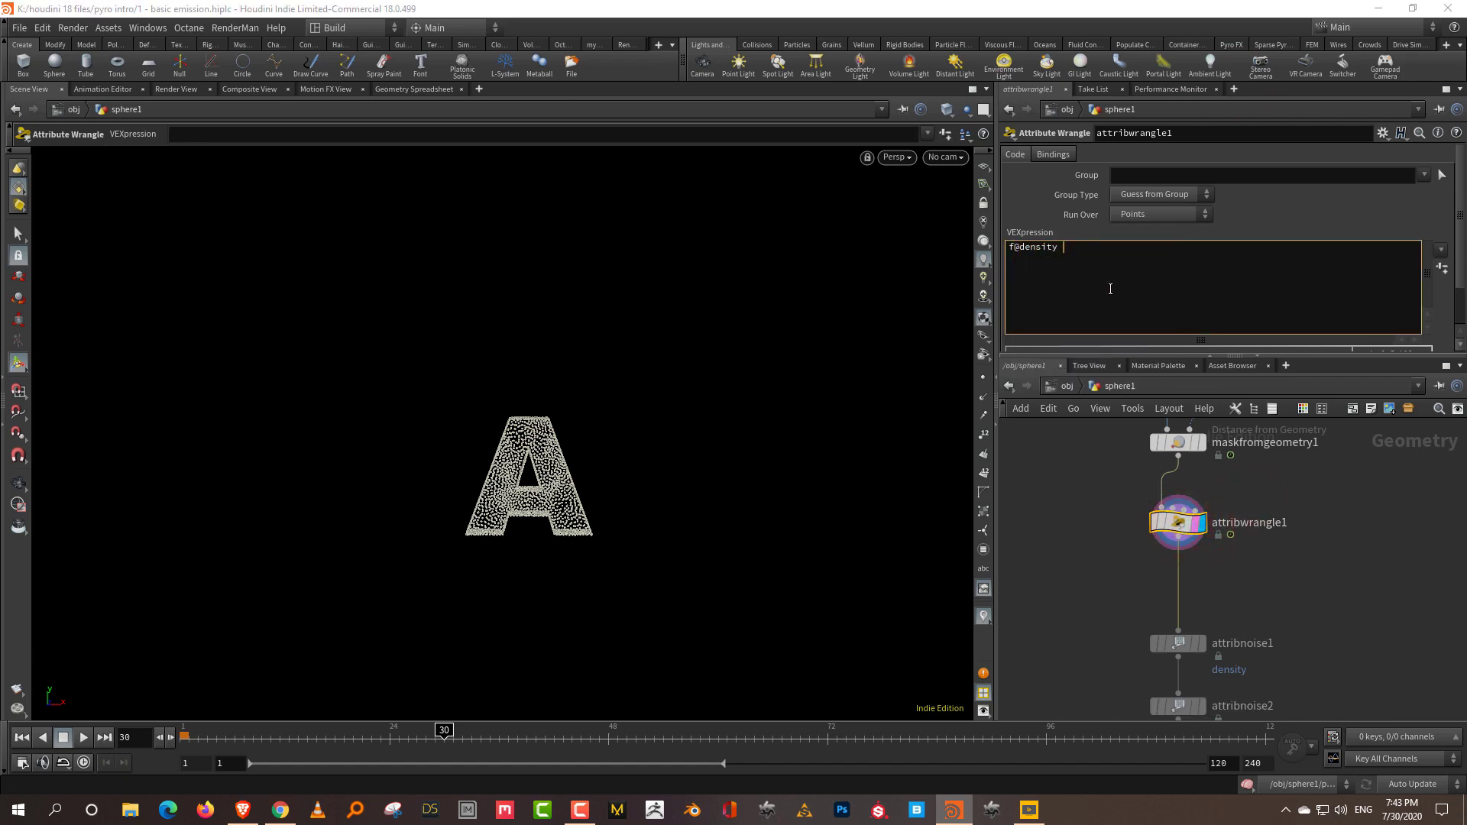
{"action": "type", "text": " = @mask;"}
{"action": "left_click", "coordinate": [1328, 557]}
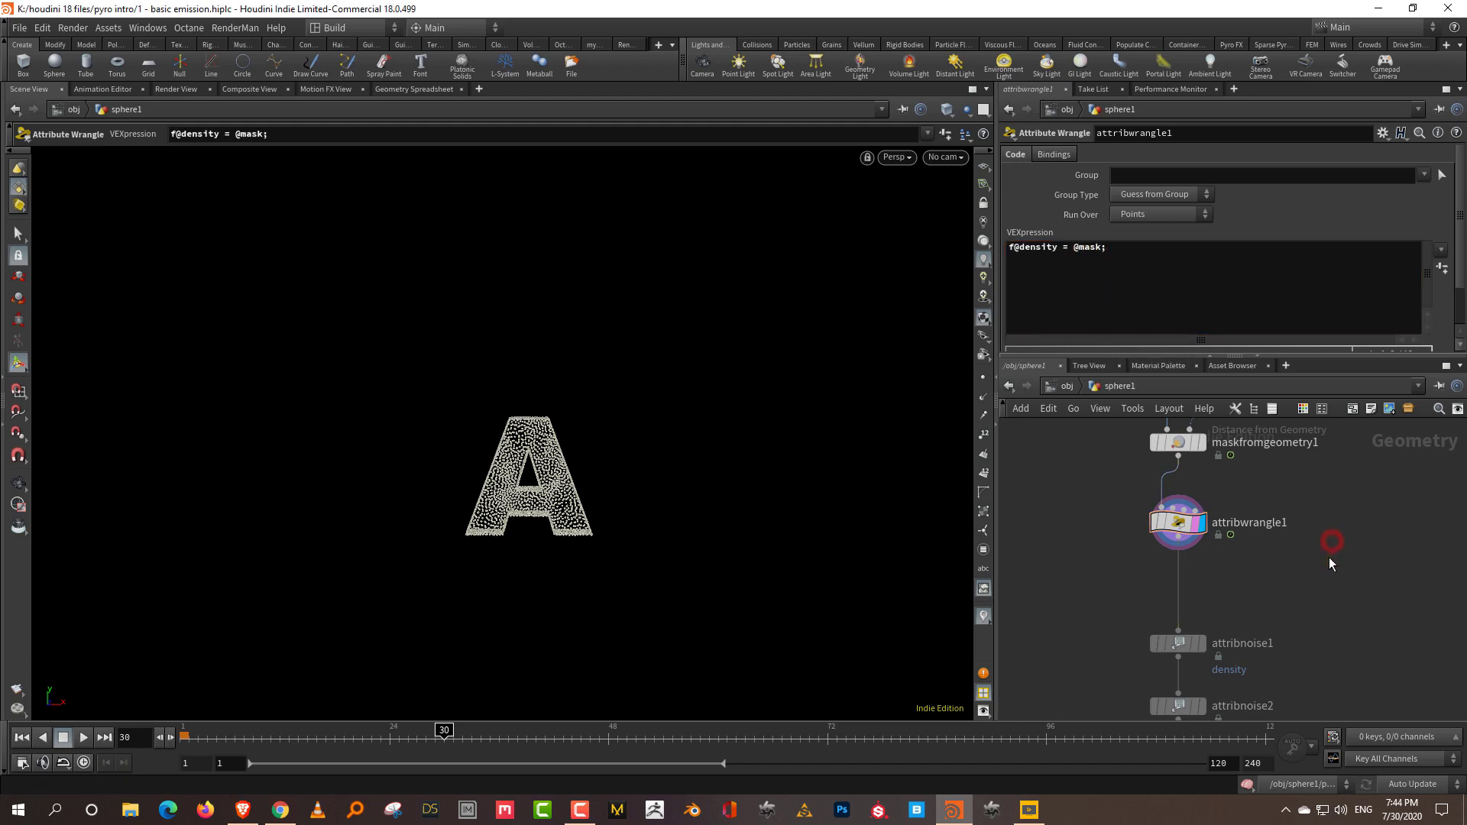
- Display volumerasterizeattributes1 and scrub back to frame 1 to check how the mask reveals the source volume
{"action": "scroll", "coordinate": [1275, 571], "scroll_direction": "down", "scroll_amount": 5}
{"action": "left_click", "coordinate": [1202, 630]}
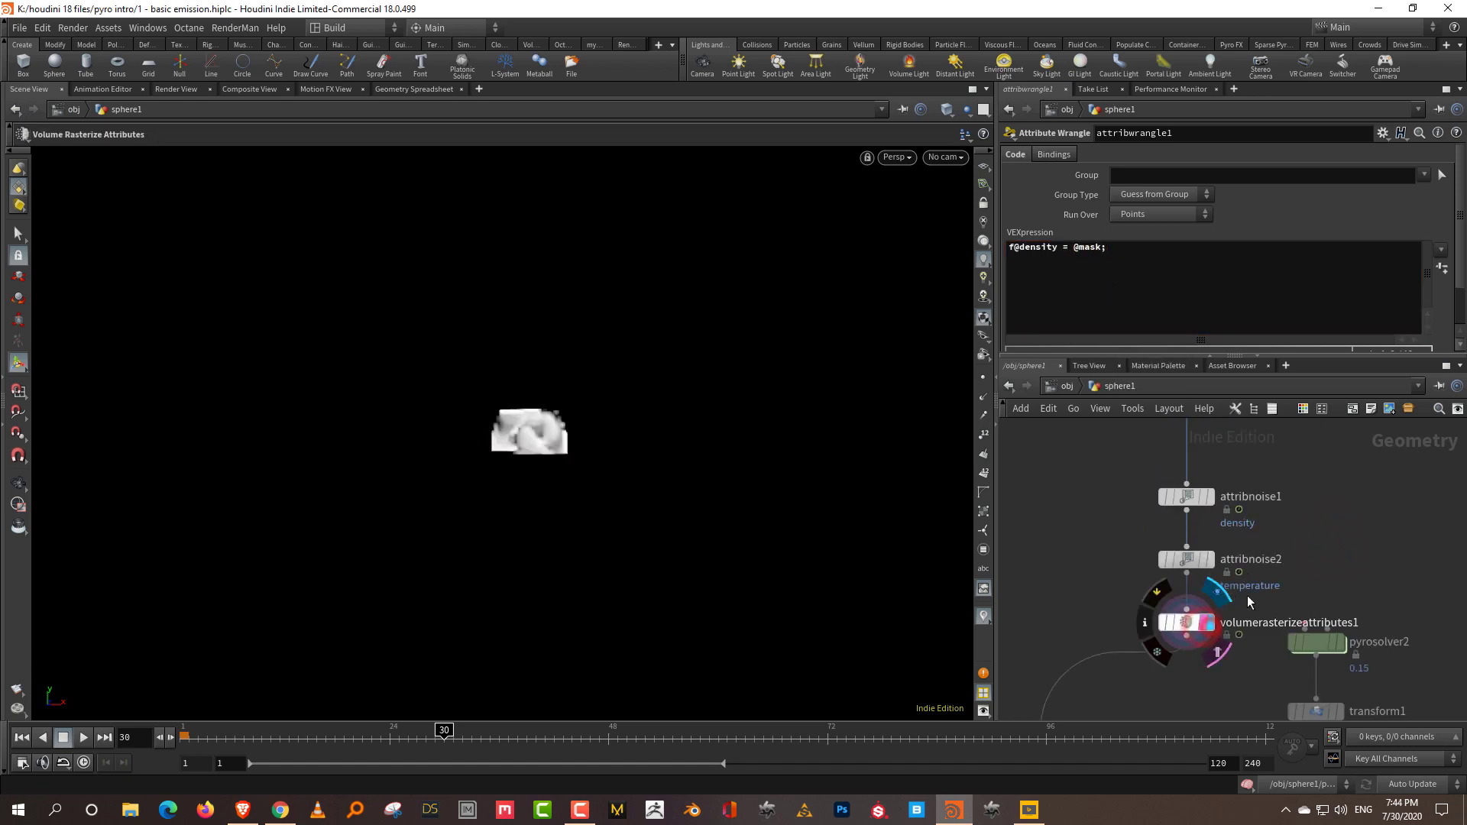
{"action": "left_click_drag", "start_coordinate": [441, 737], "coordinate": [362, 737]}
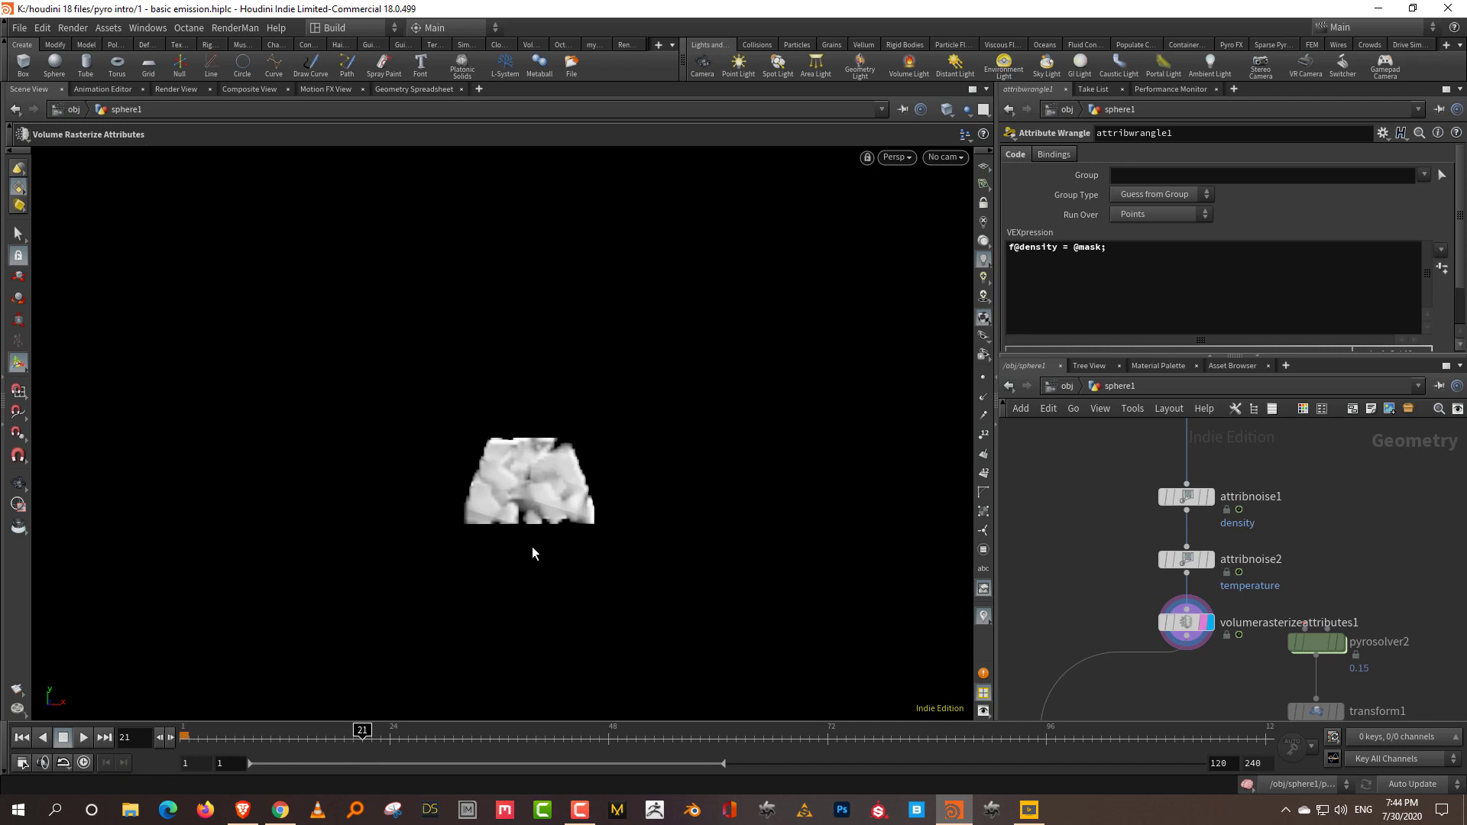
{"action": "middle_click_drag", "start_coordinate": [1062, 616], "coordinate": [1094, 402]}
{"action": "left_click_drag", "start_coordinate": [257, 736], "coordinate": [183, 736]}
- Display merge1, play the simulation with the masked density, then stop and return to the first frame
{"action": "middle_click_drag", "start_coordinate": [1190, 597], "coordinate": [1217, 447]}
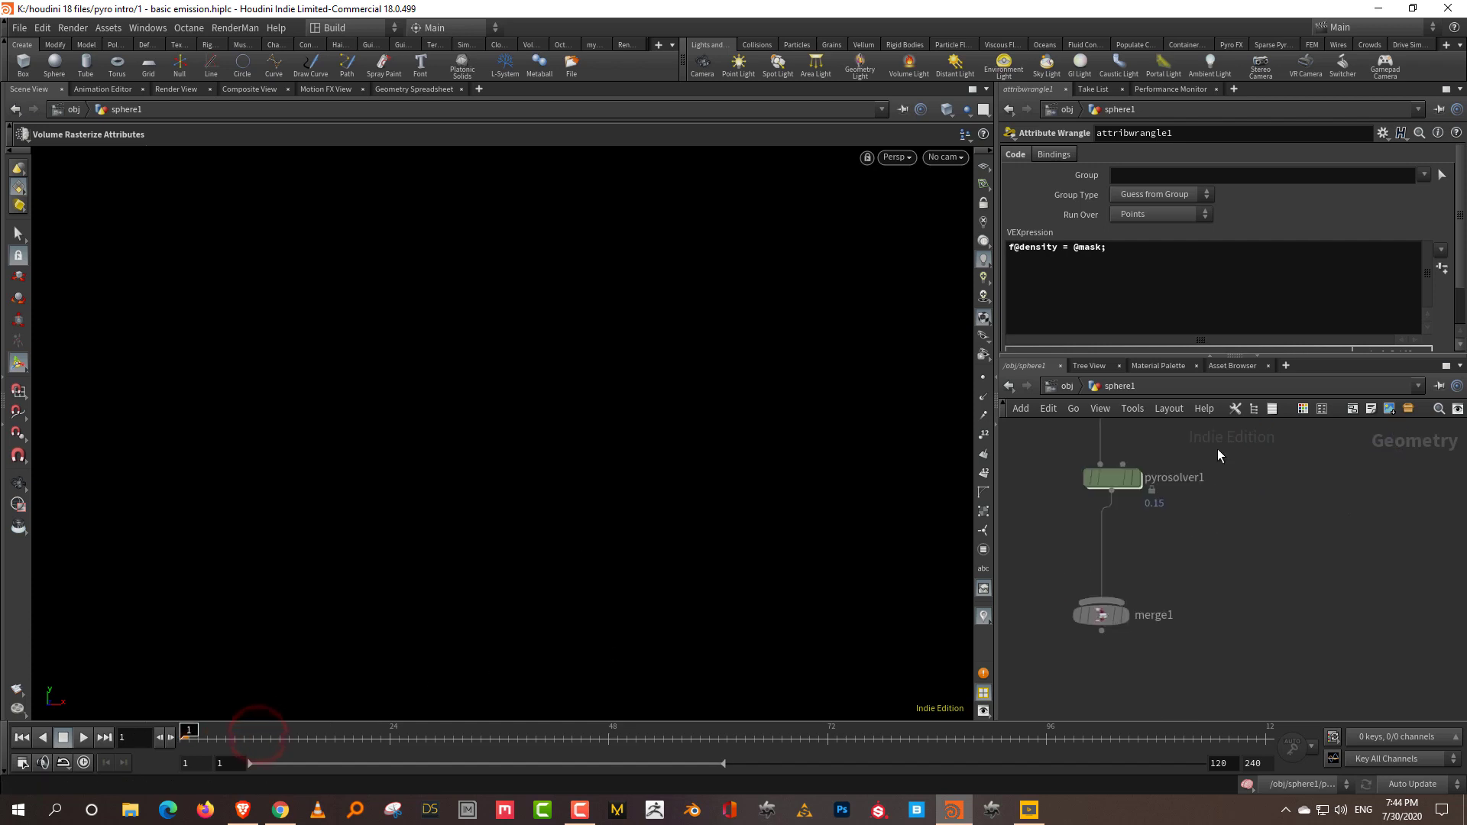
{"action": "left_click", "coordinate": [1102, 594]}
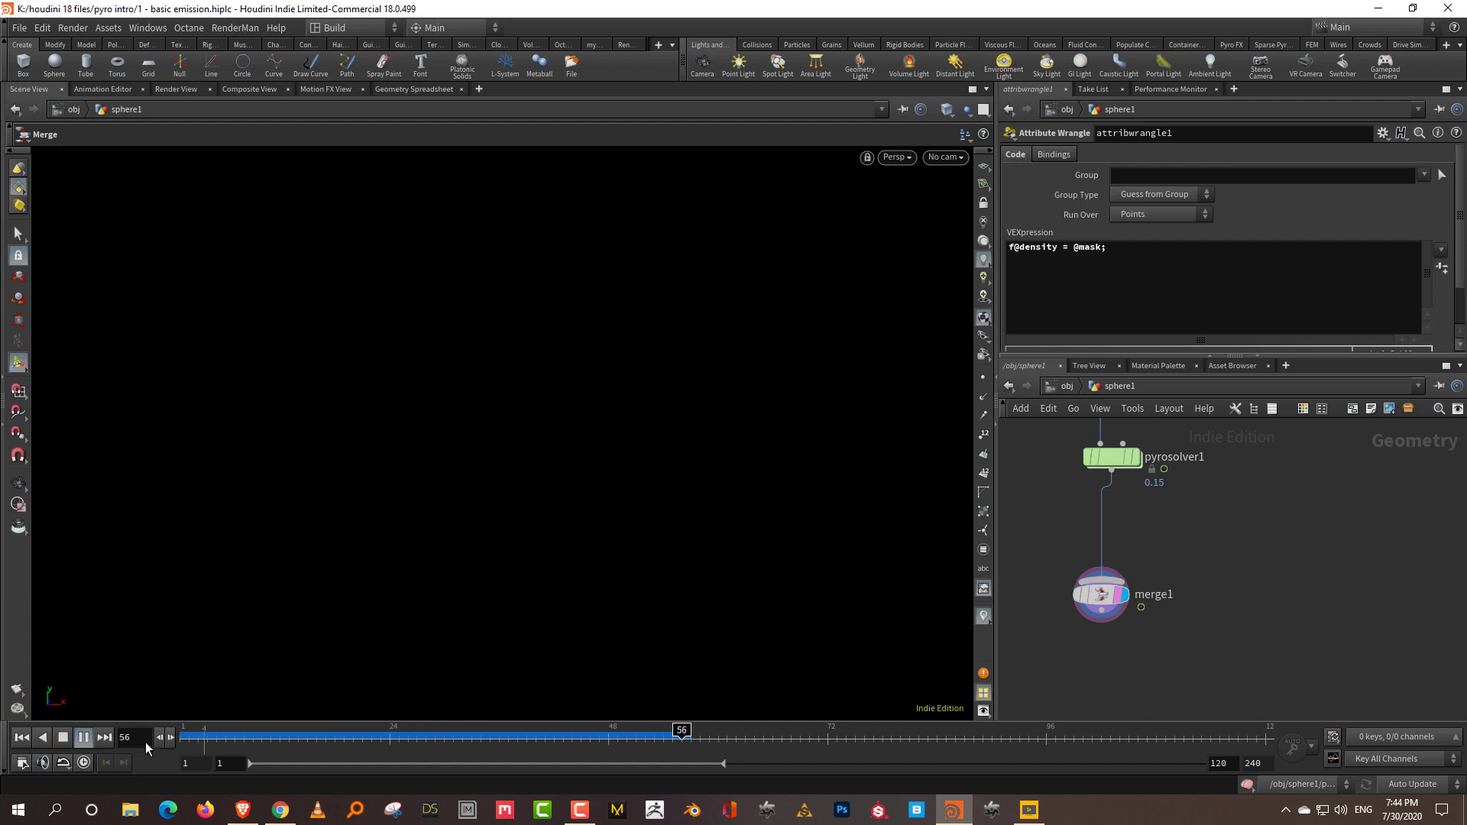
{"action": "left_click", "coordinate": [61, 738]}
{"action": "mouse_move", "coordinate": [186, 737]}
{"action": "left_mouse_down"}
{"action": "mouse_move", "coordinate": [327, 737]}
{"action": "mouse_move", "coordinate": [188, 737]}
{"action": "left_mouse_up"}
- Thicken box1 to a Y size of 2.31083 and undo the latest bounding box change
{"action": "middle_click_drag", "start_coordinate": [1215, 563], "coordinate": [1184, 603]}
{"action": "left_click", "coordinate": [1259, 557]}
{"action": "left_click_drag", "start_coordinate": [532, 565], "coordinate": [550, 563]}
{"action": "key", "text": "ctrl+z"}
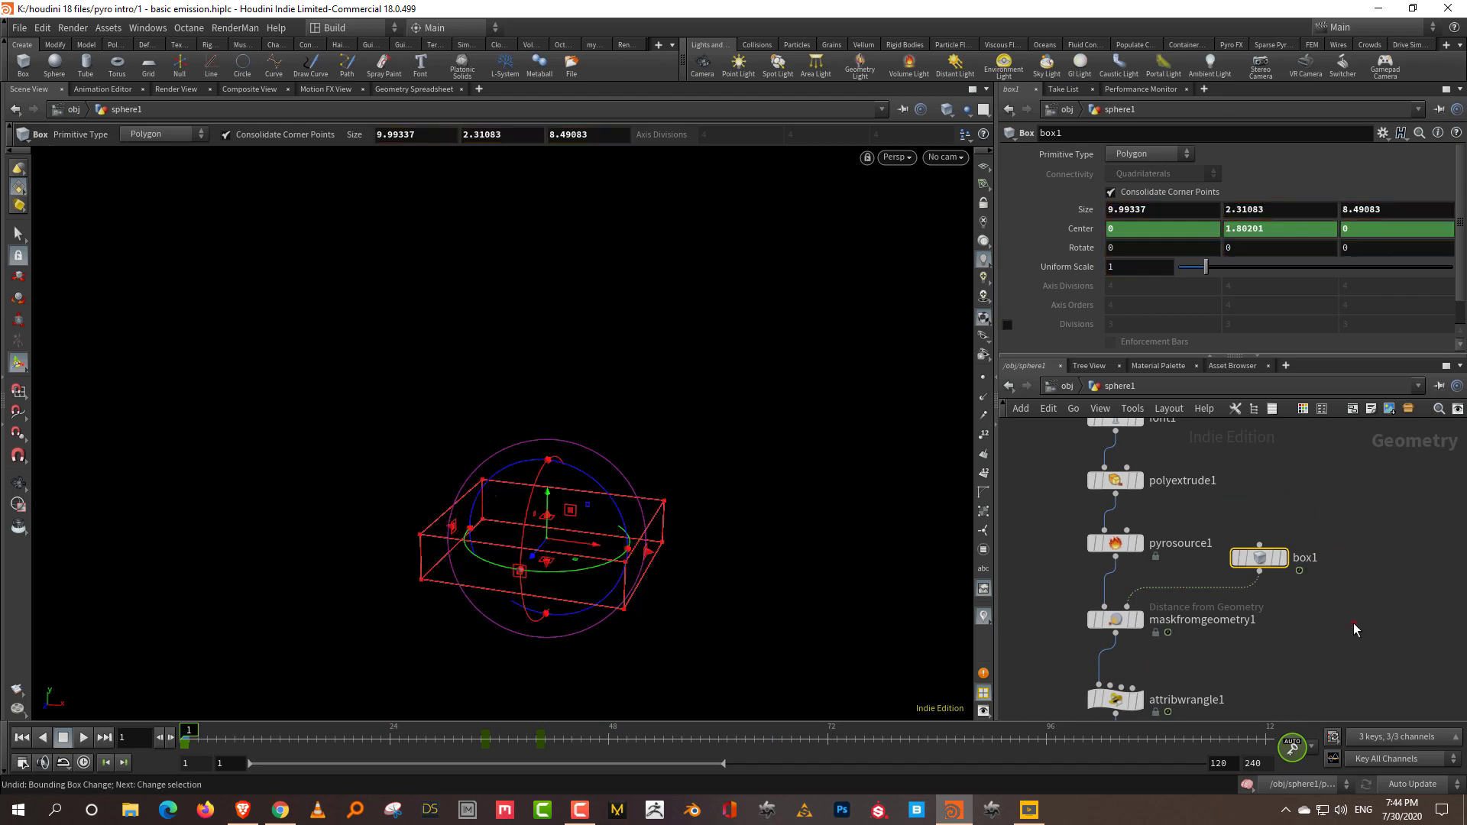
- Play the simulation with the thicker box, scrub to frame 31, and review the attribwrangle1 and maskfromgeometry1 settings
{"action": "left_click", "coordinate": [84, 738]}
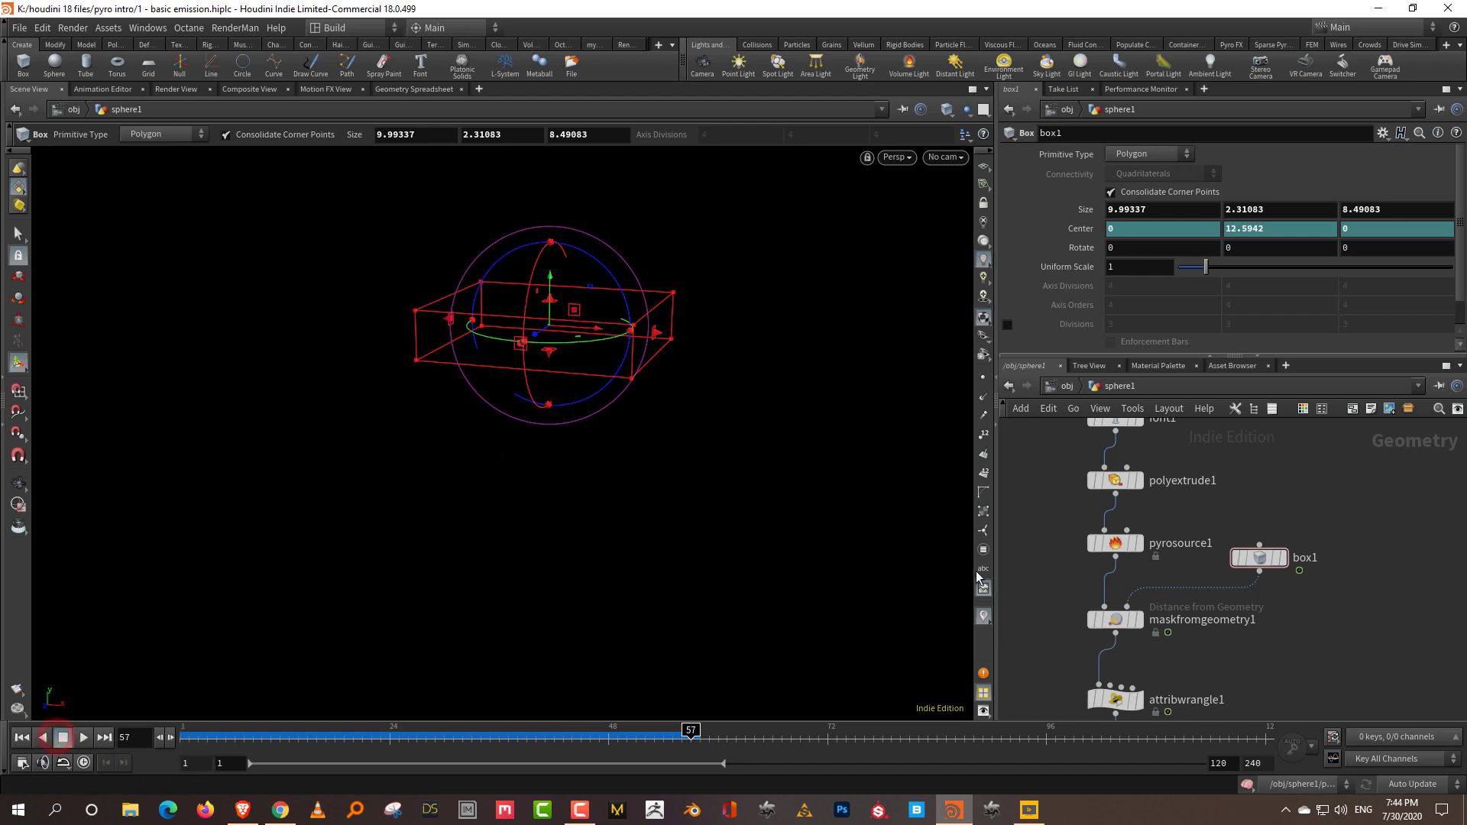
{"action": "left_click_drag", "start_coordinate": [443, 735], "coordinate": [453, 764]}
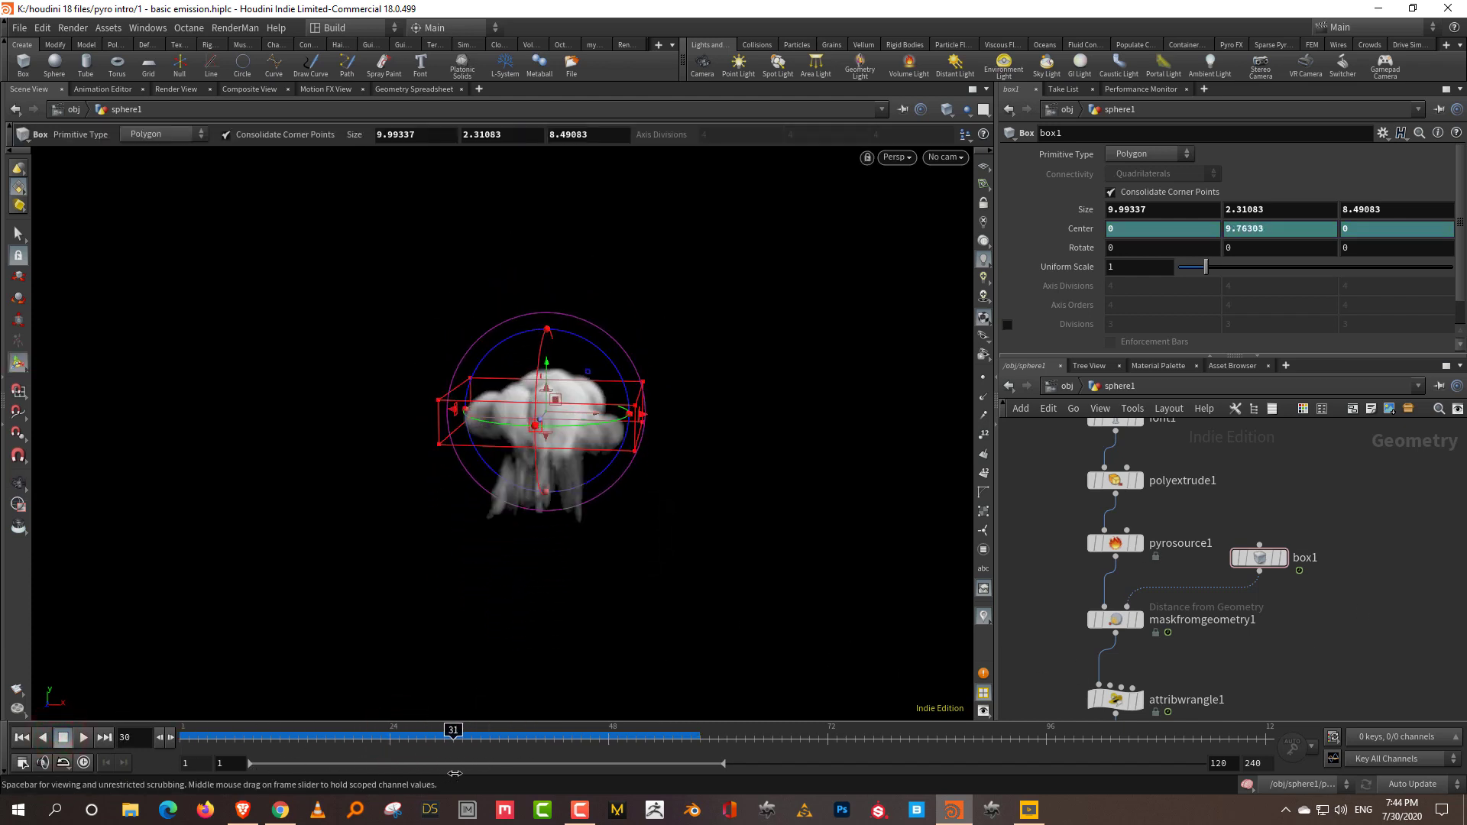
{"action": "middle_click_drag", "start_coordinate": [1245, 655], "coordinate": [1262, 585]}
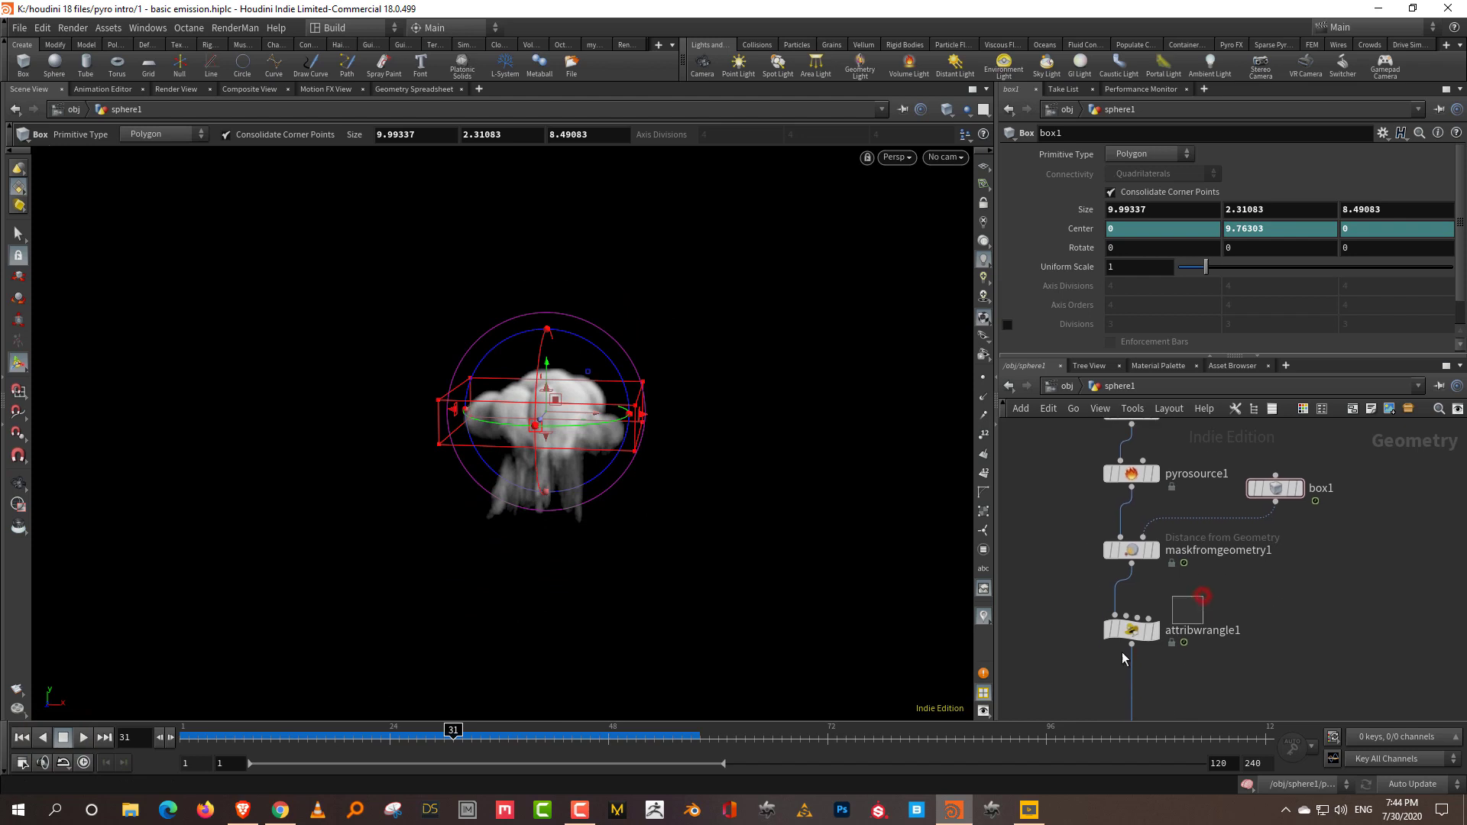
{"action": "left_click_drag", "start_coordinate": [1202, 596], "coordinate": [1121, 652]}
{"action": "left_click", "coordinate": [1203, 597]}
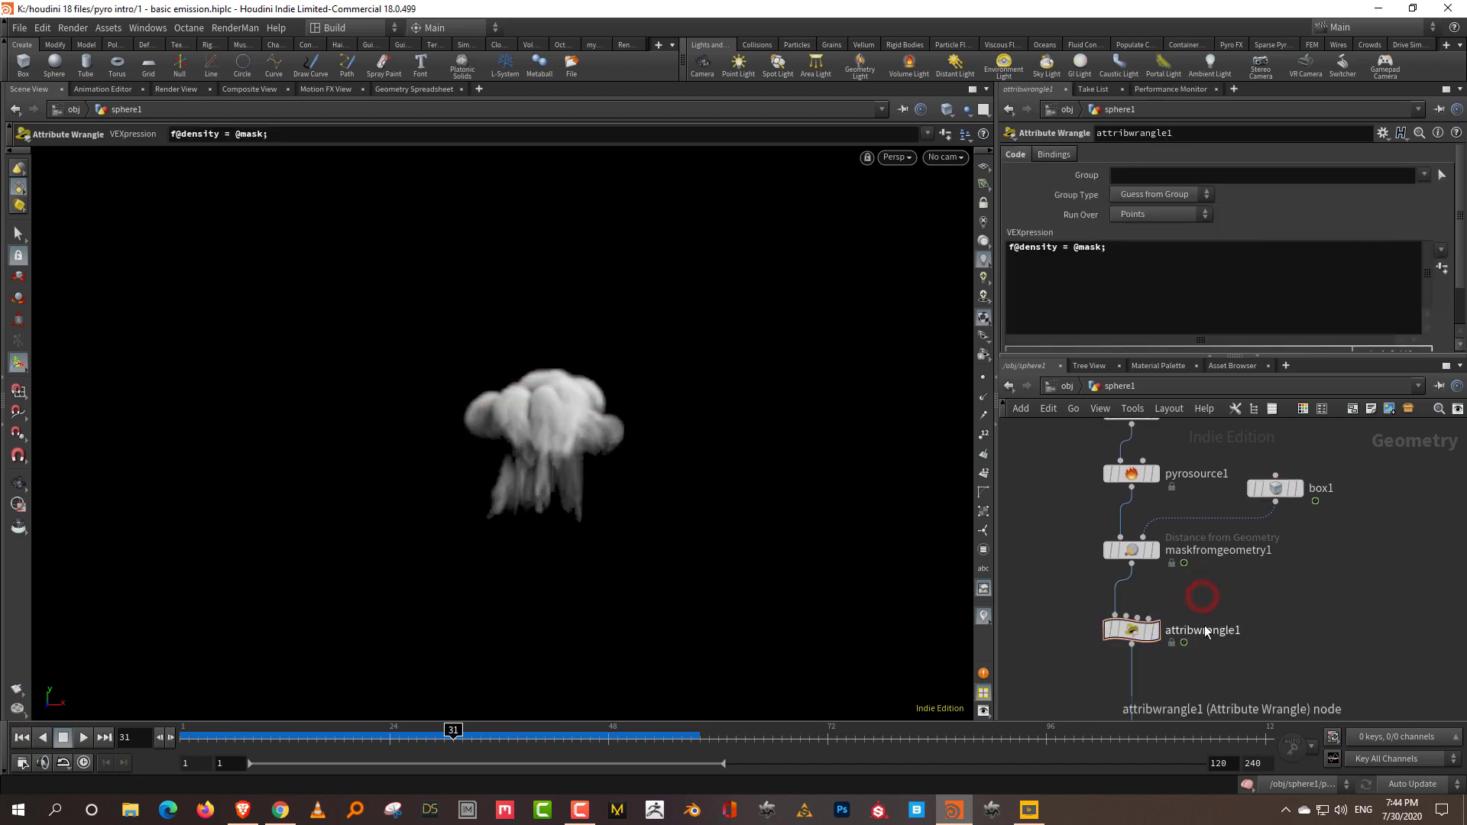
{"action": "left_click_drag", "start_coordinate": [1056, 512], "coordinate": [1224, 515]}
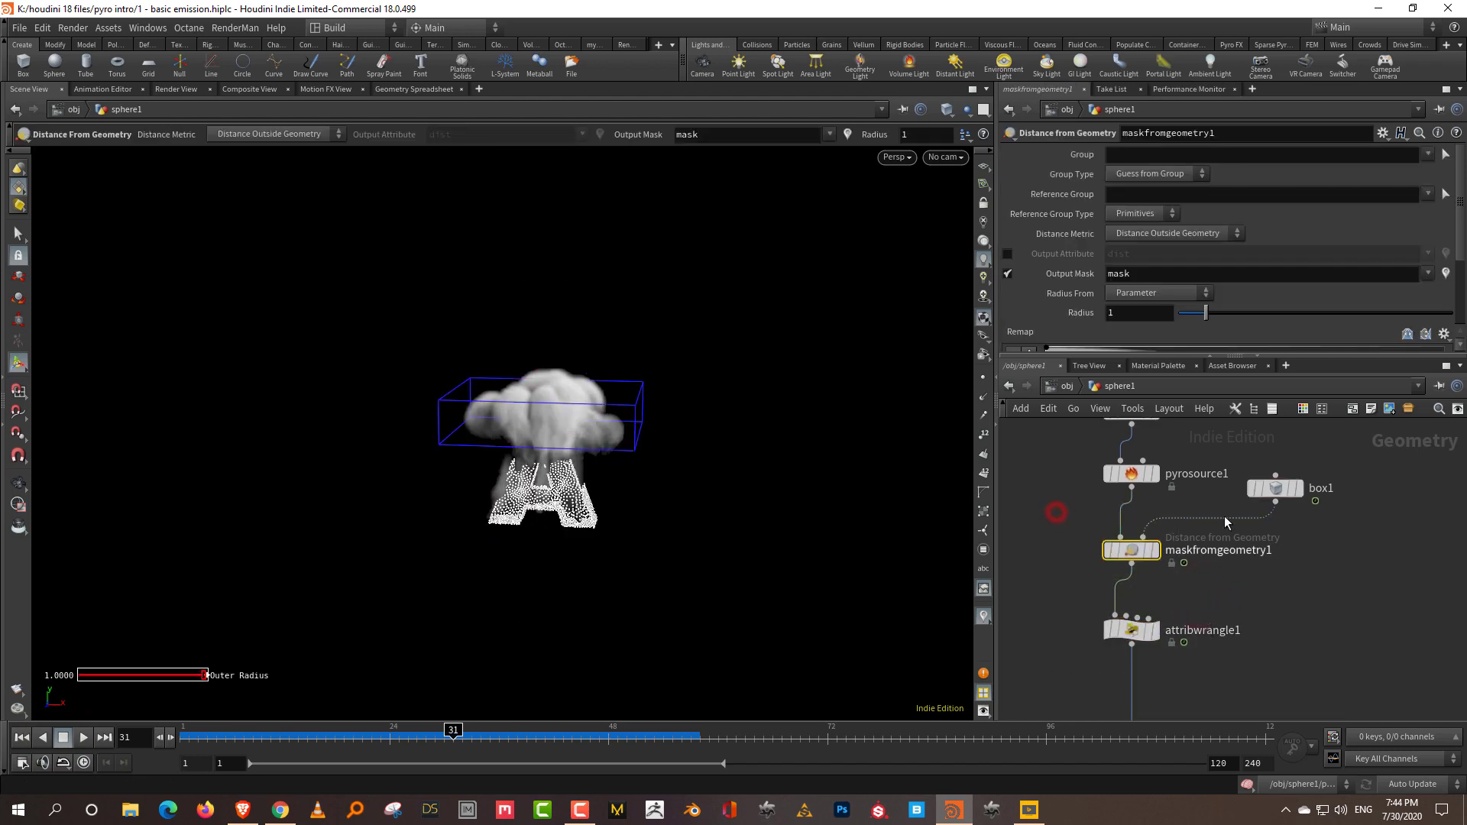
{"action": "left_click", "coordinate": [1171, 356]}
{"action": "left_click", "coordinate": [1315, 650]}
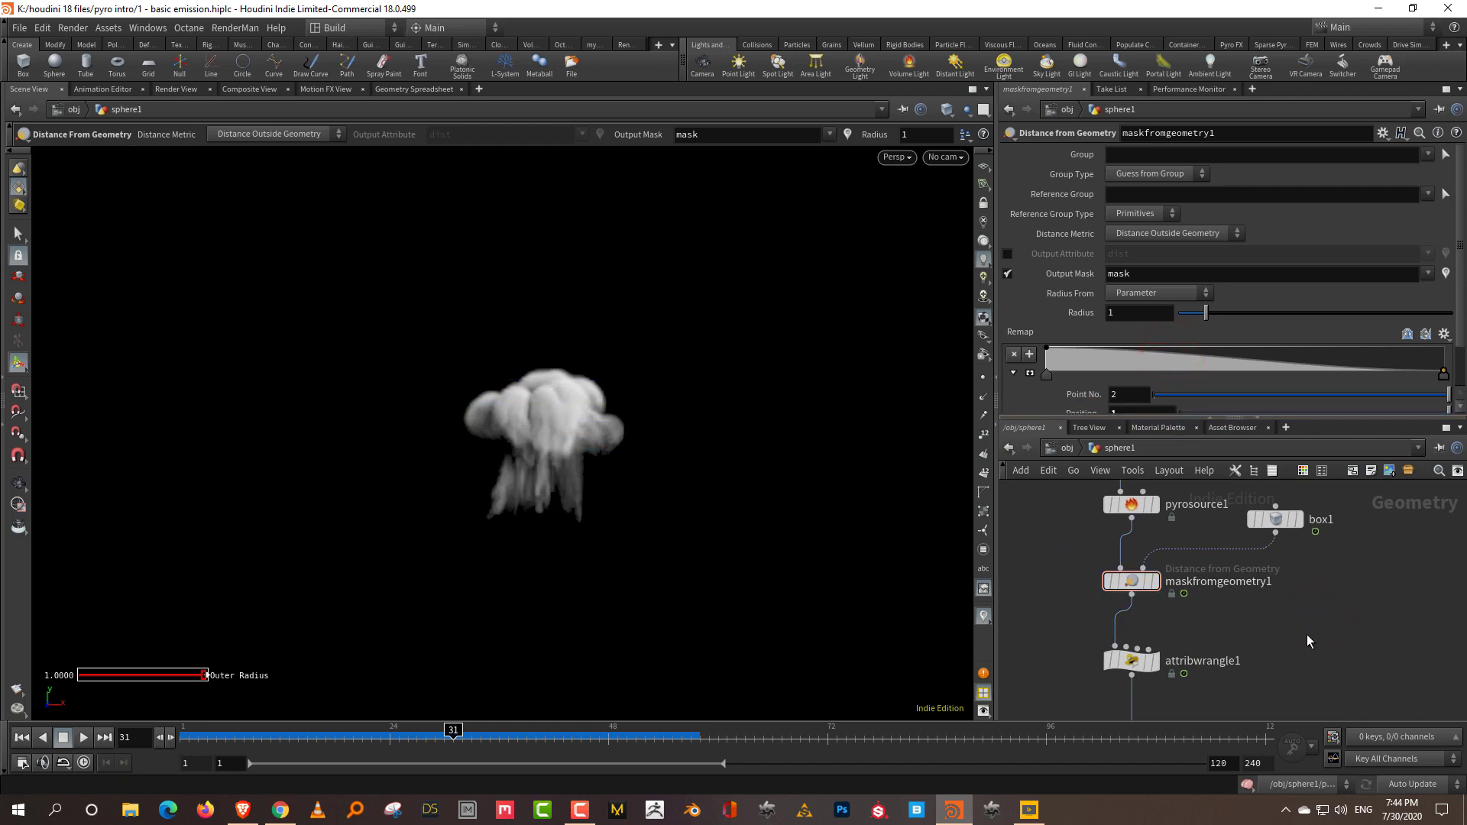
{"action": "left_click", "coordinate": [1181, 418]}
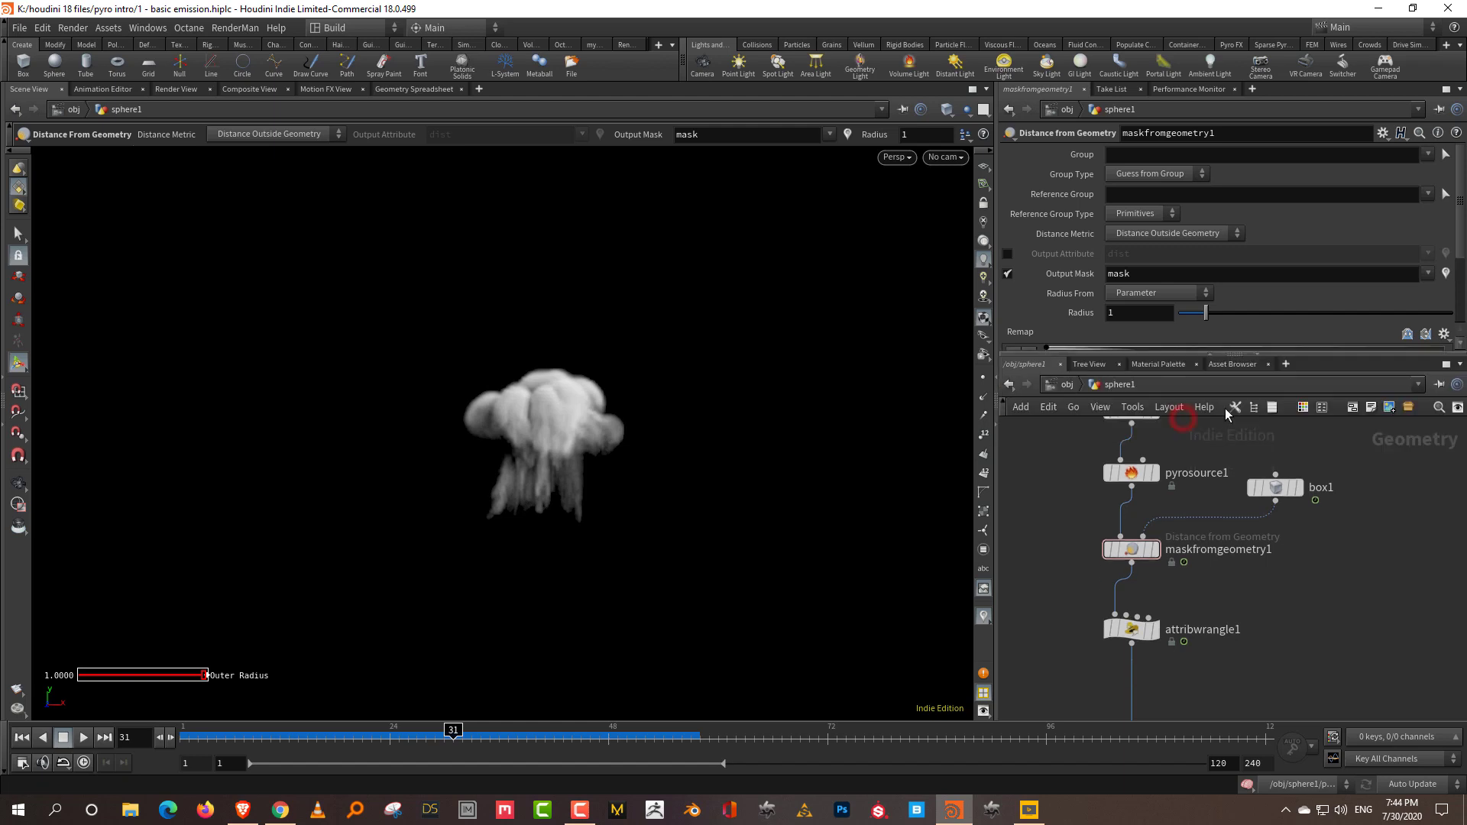
{"action": "left_click_drag", "start_coordinate": [1095, 669], "coordinate": [1097, 668]}
{"action": "left_click", "coordinate": [1055, 249]}
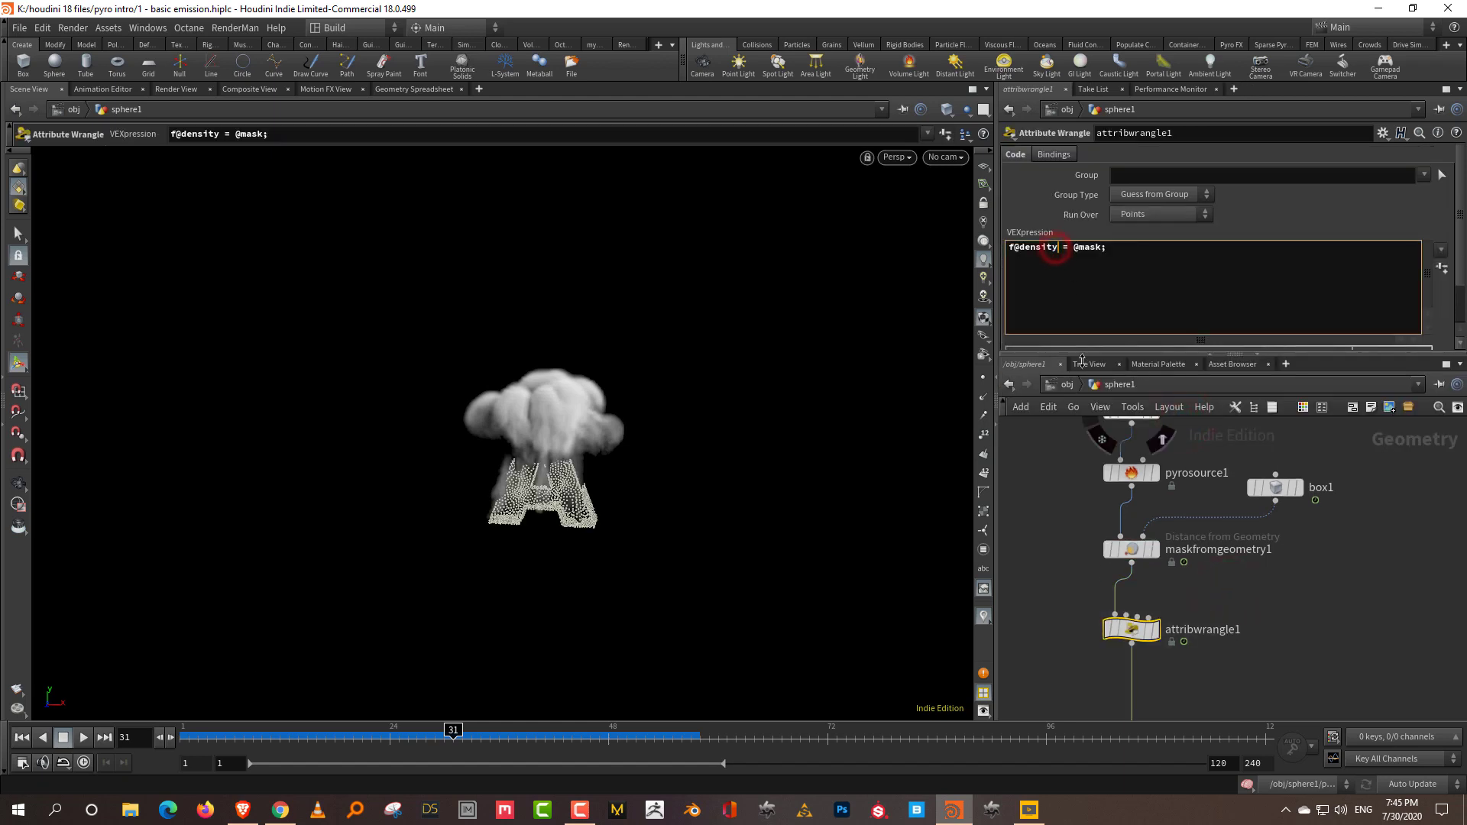
{"action": "key", "text": "BackSpace"}
{"action": "key", "text": "BackSpace"}
{"action": "key", "text": "BackSpace"}
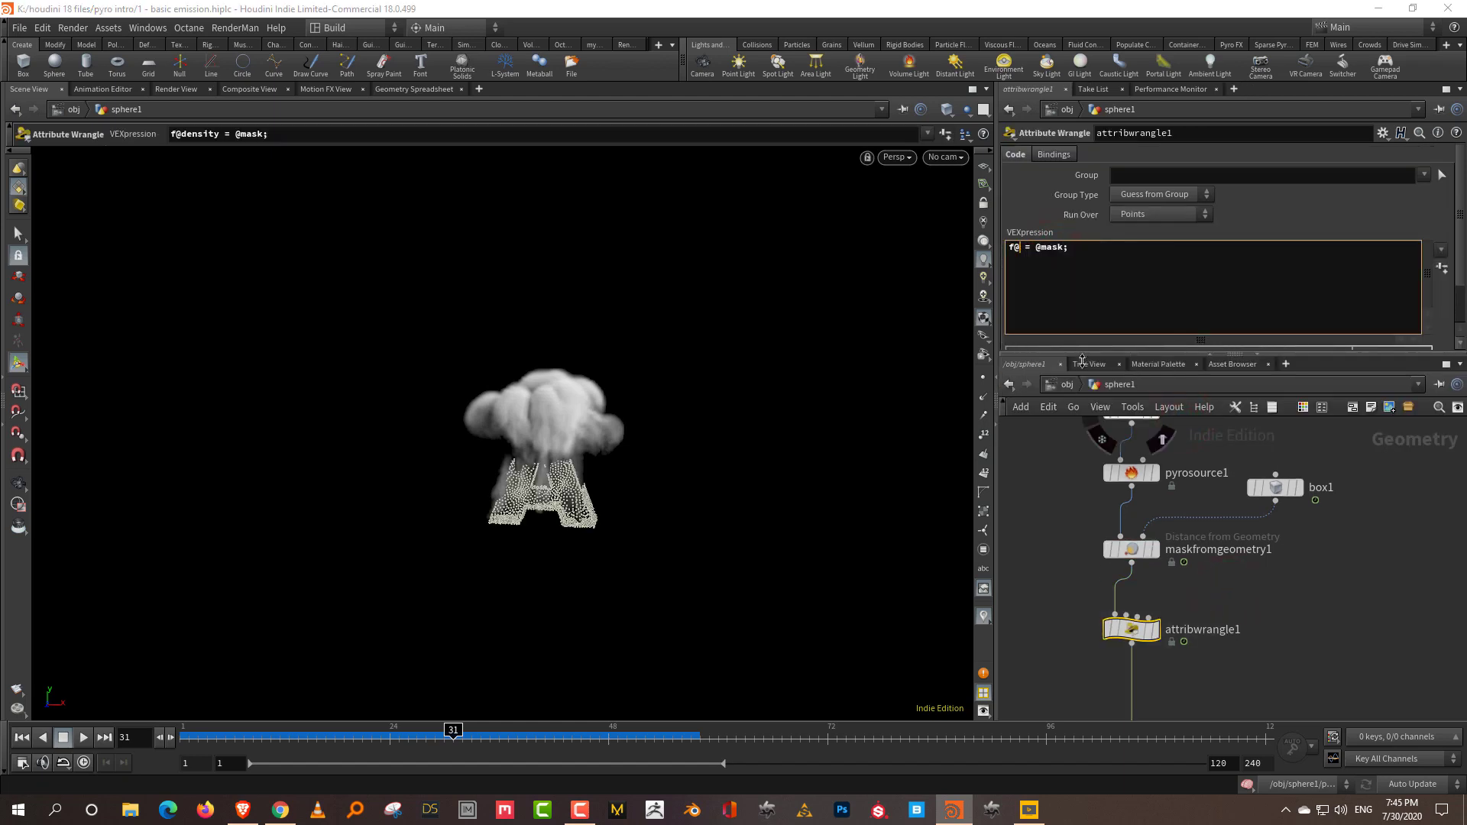
{"action": "type", "text": "TEMPERATURE"}
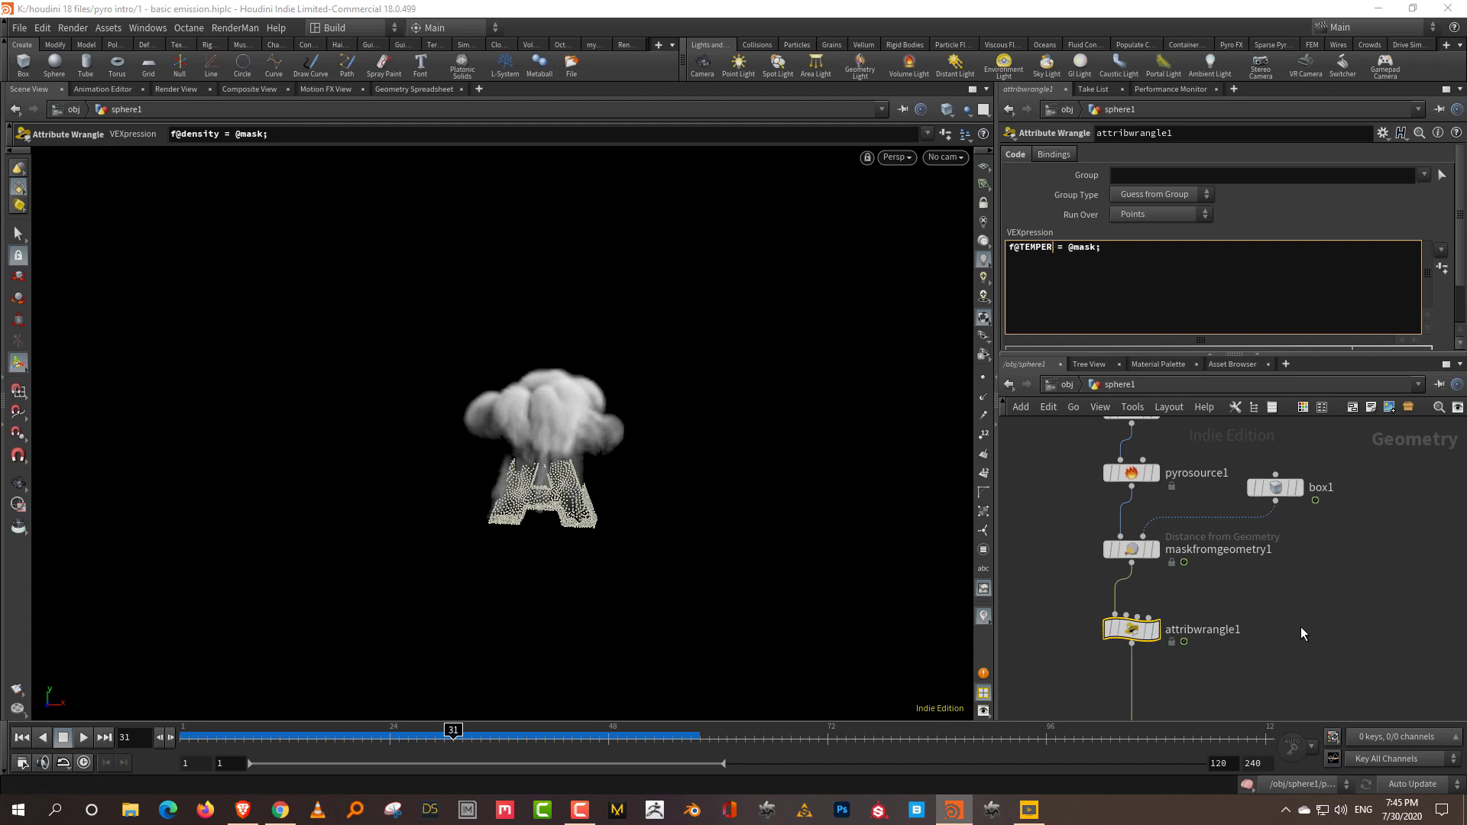
{"action": "type", "text": "temperature"}
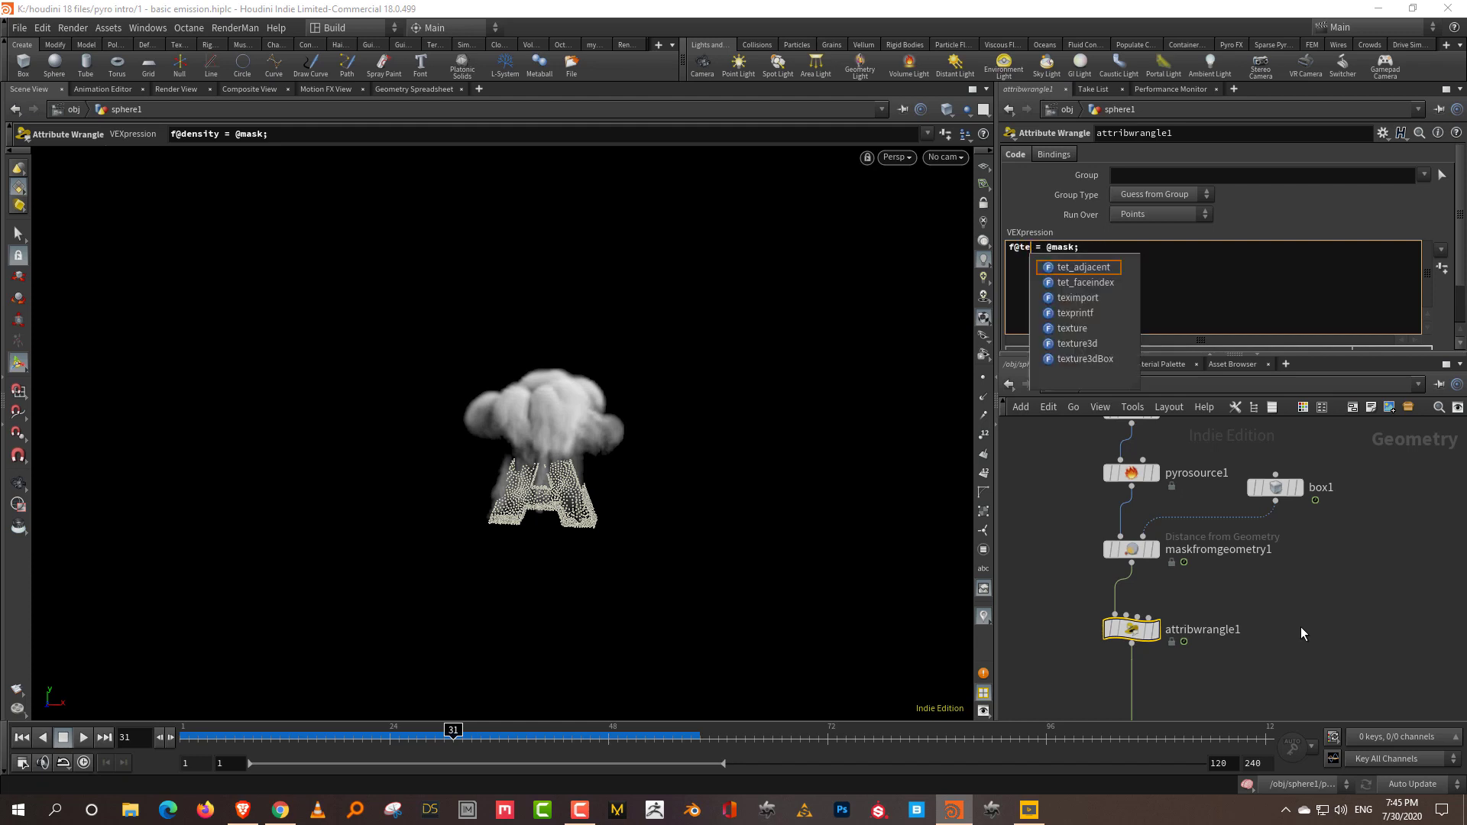
{"action": "key", "text": "ctrl+Up"}
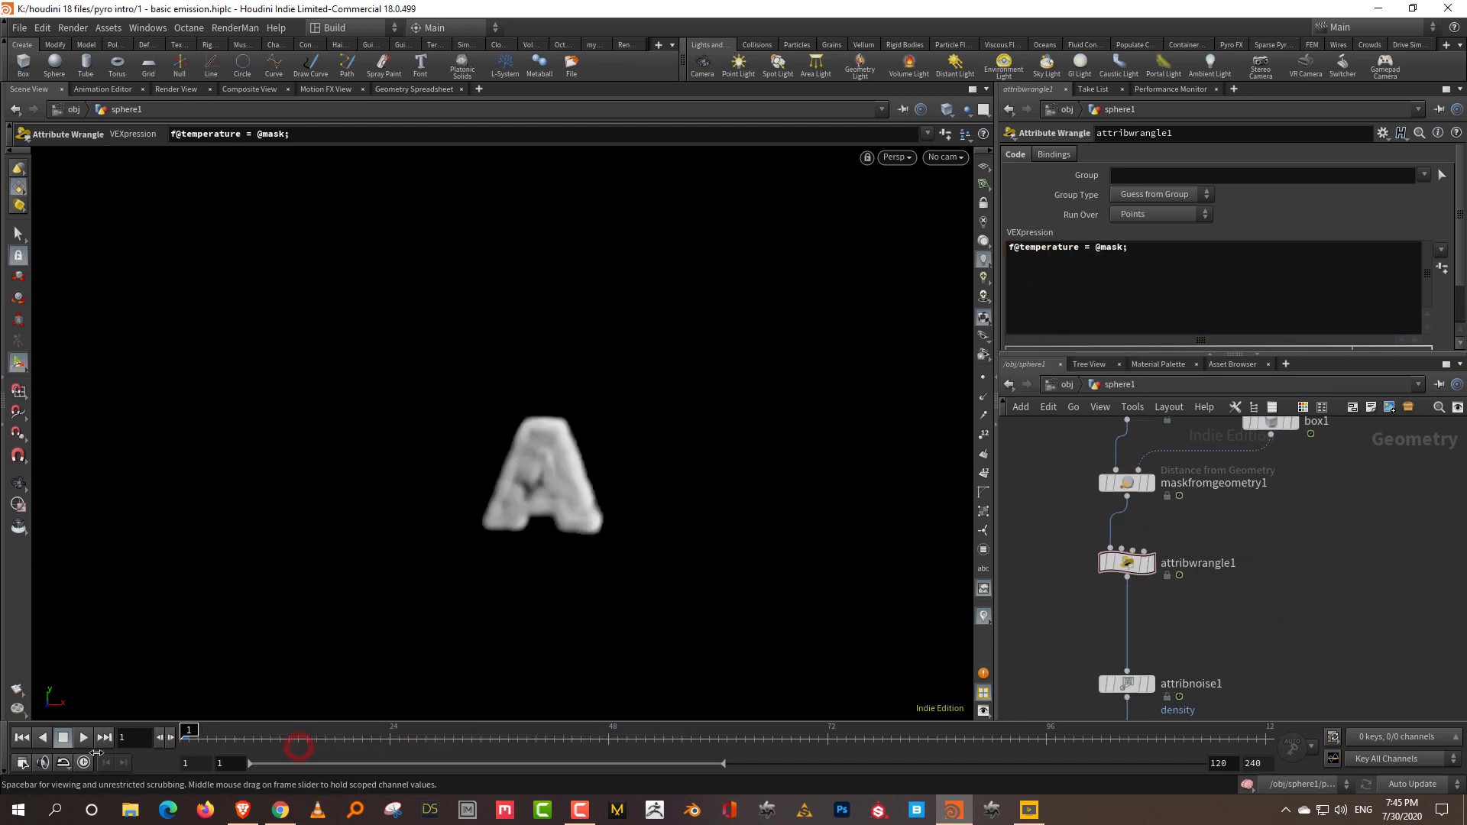
- Shift all three animation keyframes of box1 about 15 frames later on the timeline
{"action": "key", "text": "Escape"}
{"action": "left_click_drag", "start_coordinate": [559, 468], "coordinate": [594, 476]}
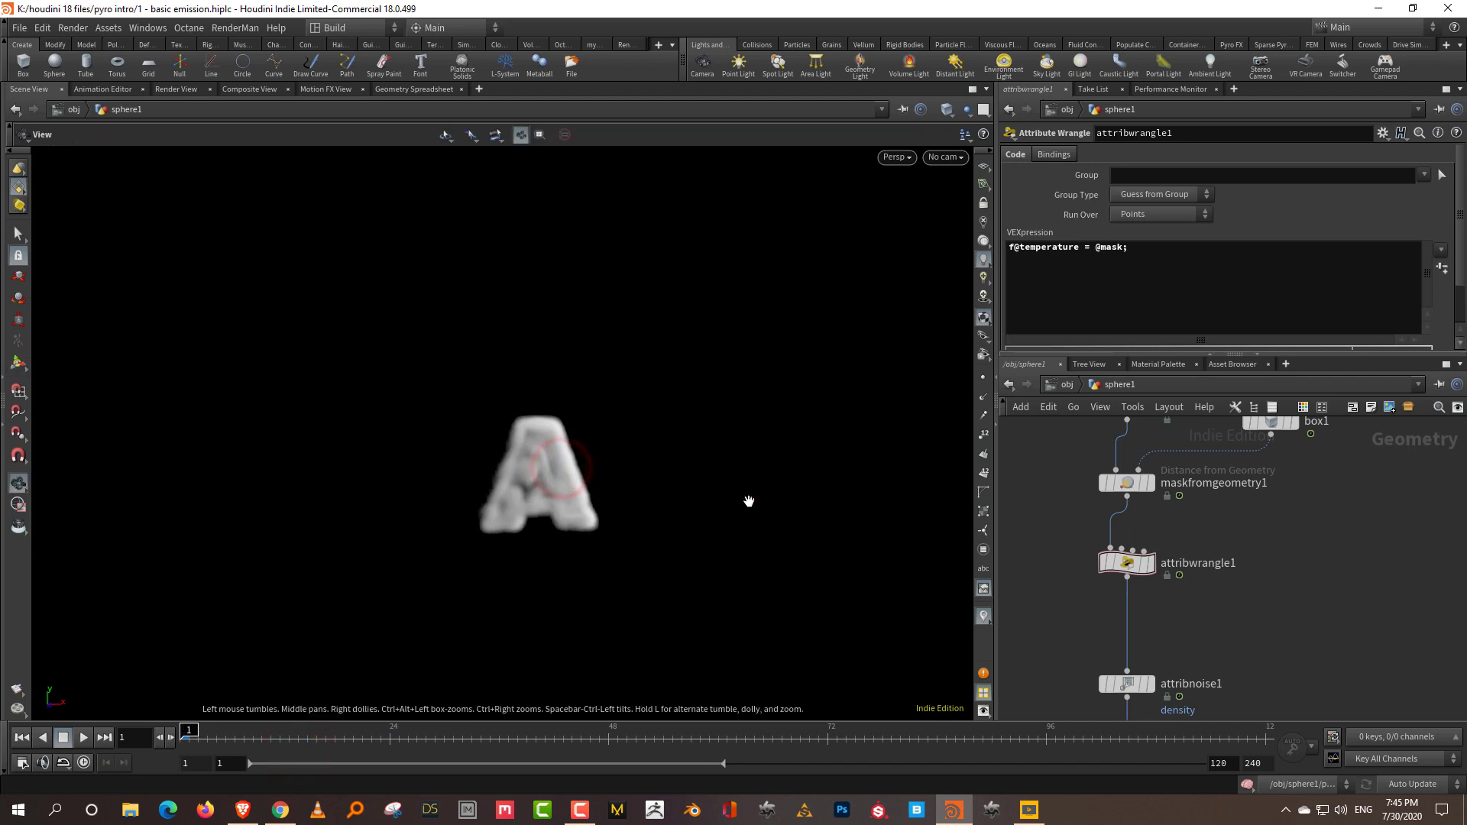
{"action": "key", "text": "Return"}
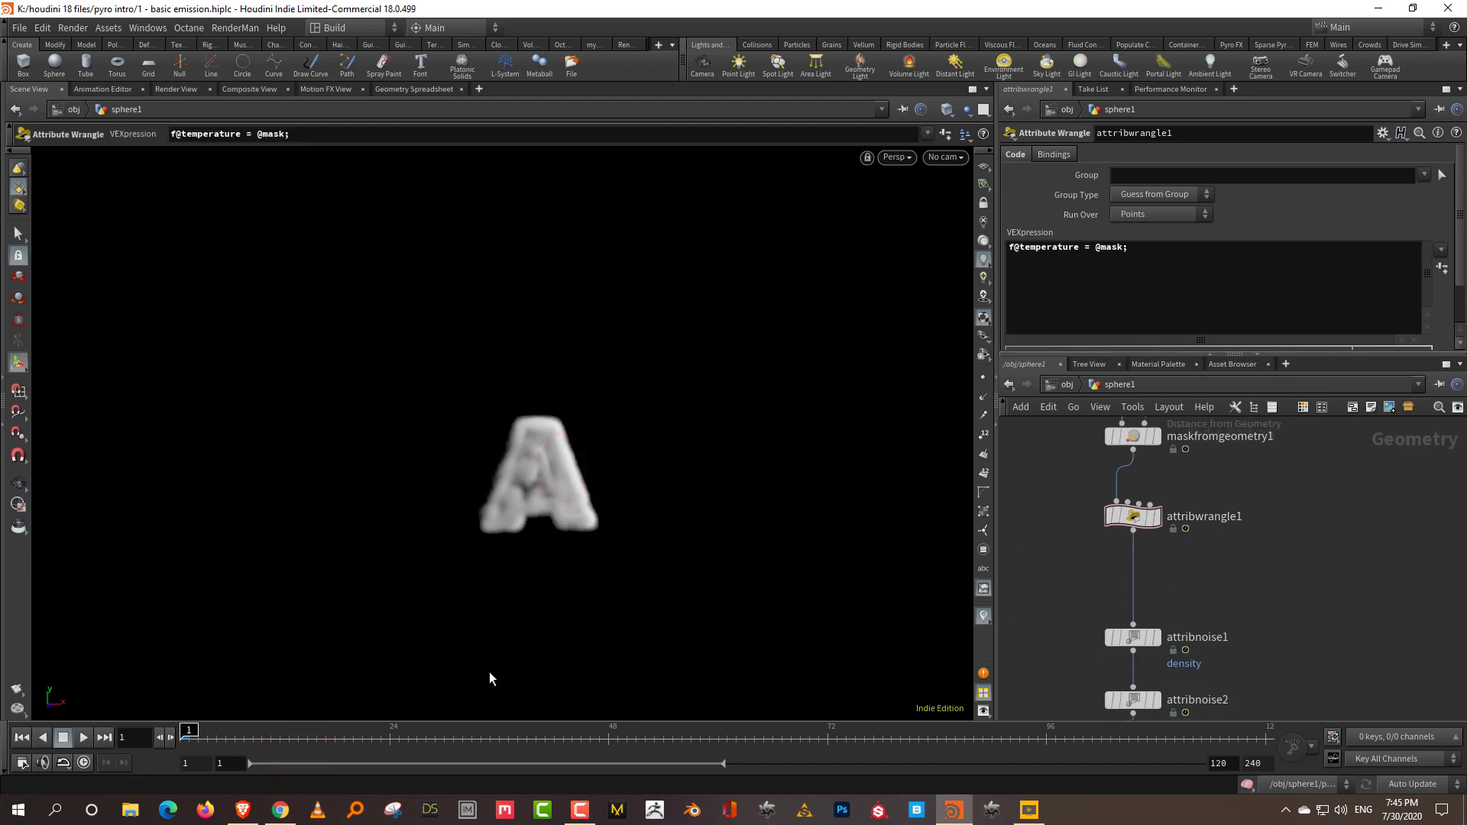
{"action": "scroll", "coordinate": [1090, 657], "scroll_direction": "up", "scroll_amount": 3}
{"action": "left_click", "coordinate": [1232, 503]}
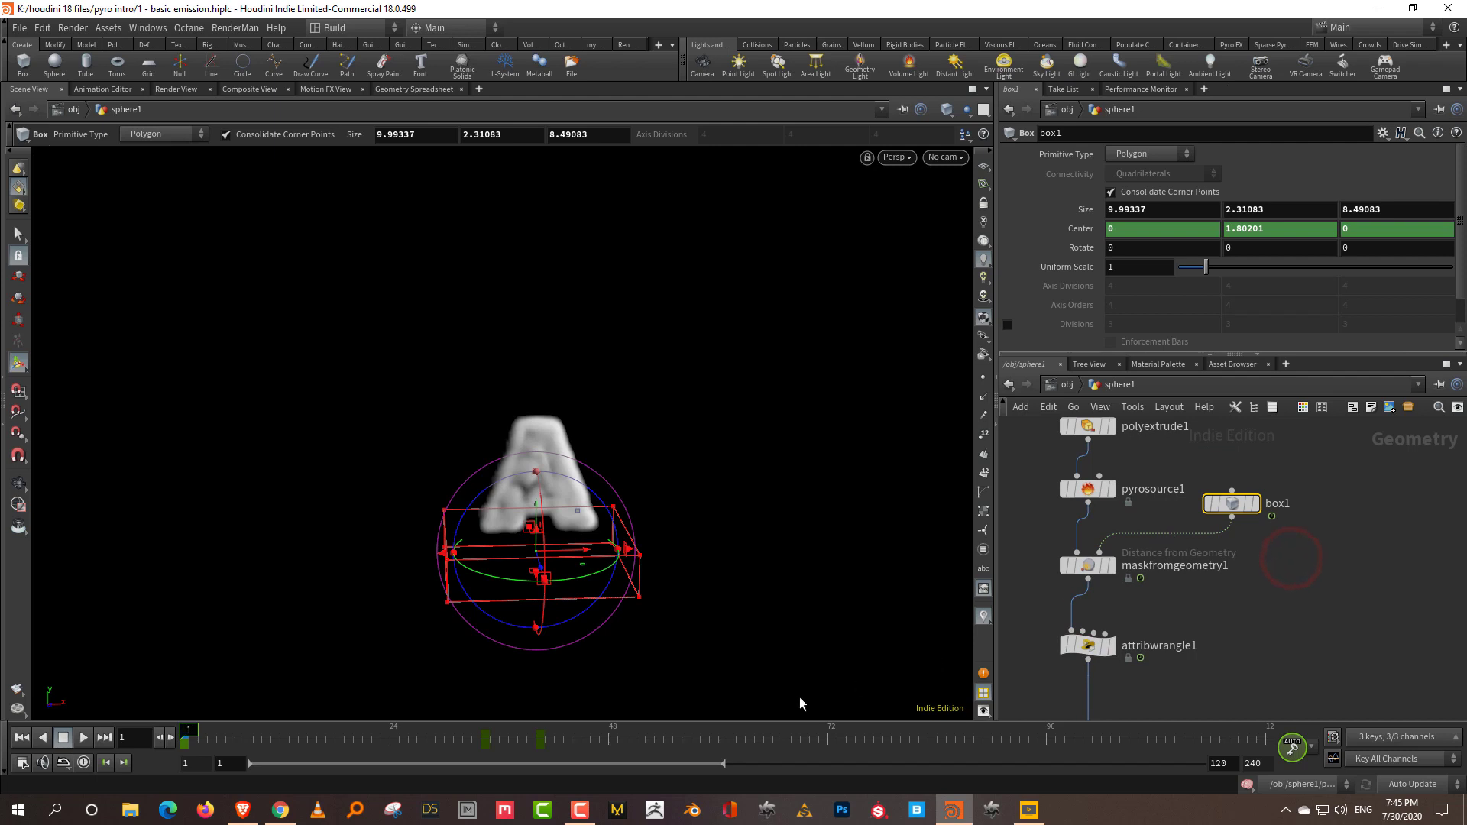
{"action": "left_click_drag", "start_coordinate": [611, 739], "coordinate": [184, 740], "text": "shift"}
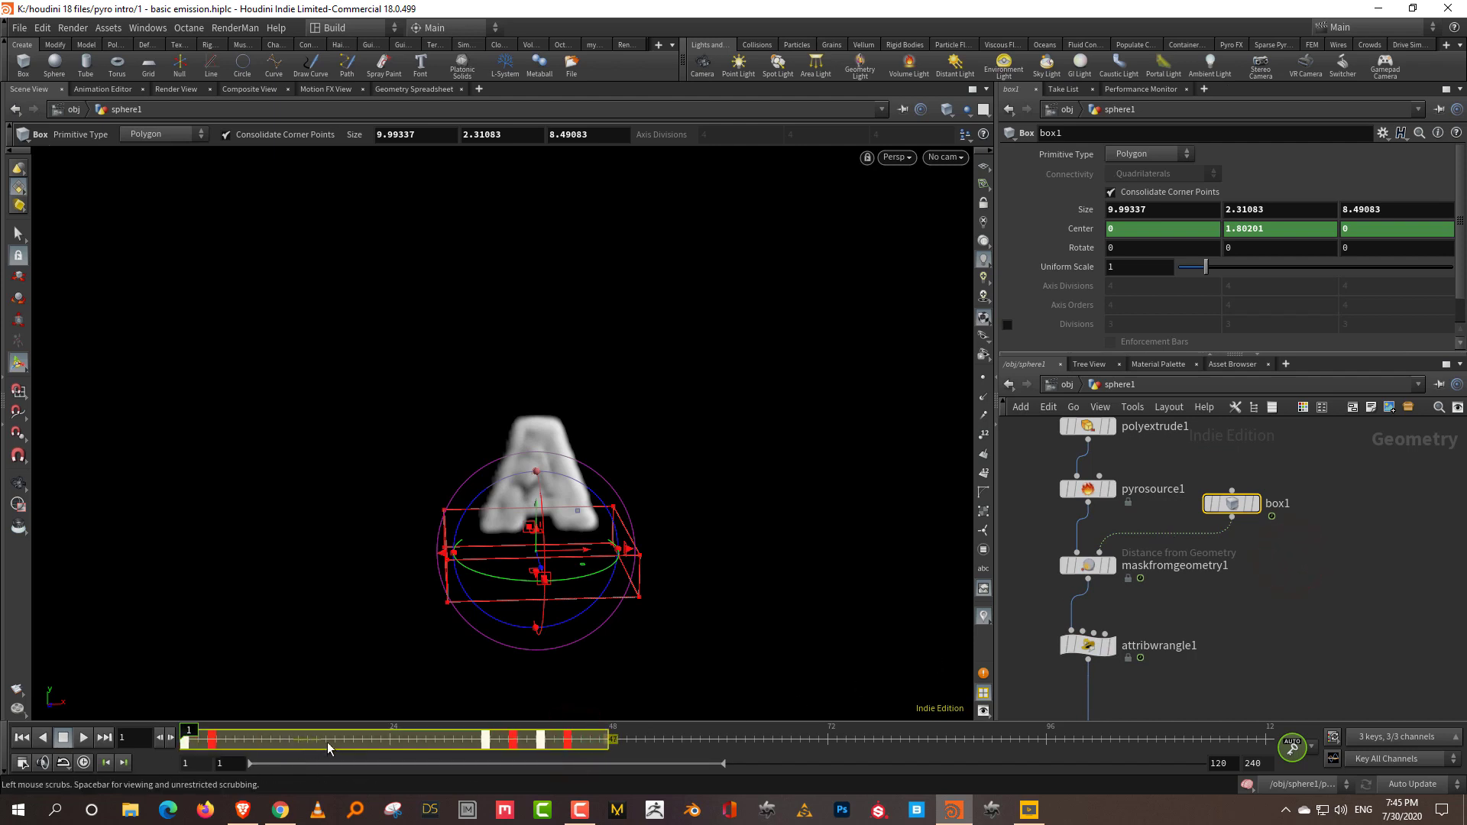
{"action": "left_click_drag", "start_coordinate": [327, 741], "coordinate": [425, 742]}
{"action": "left_click", "coordinate": [1316, 584]}
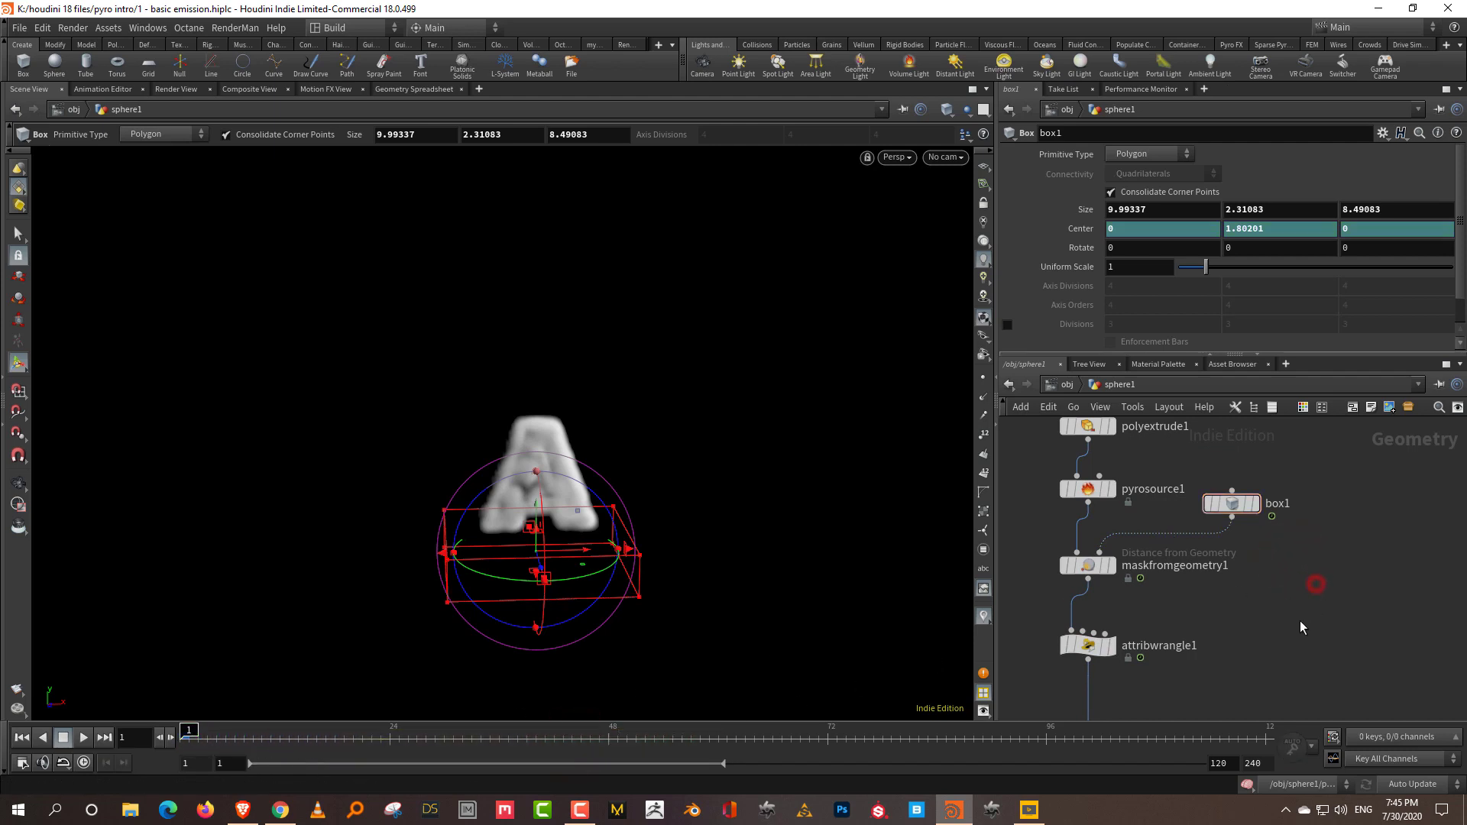
{"action": "scroll", "coordinate": [1332, 547], "scroll_direction": "down", "scroll_amount": 10}
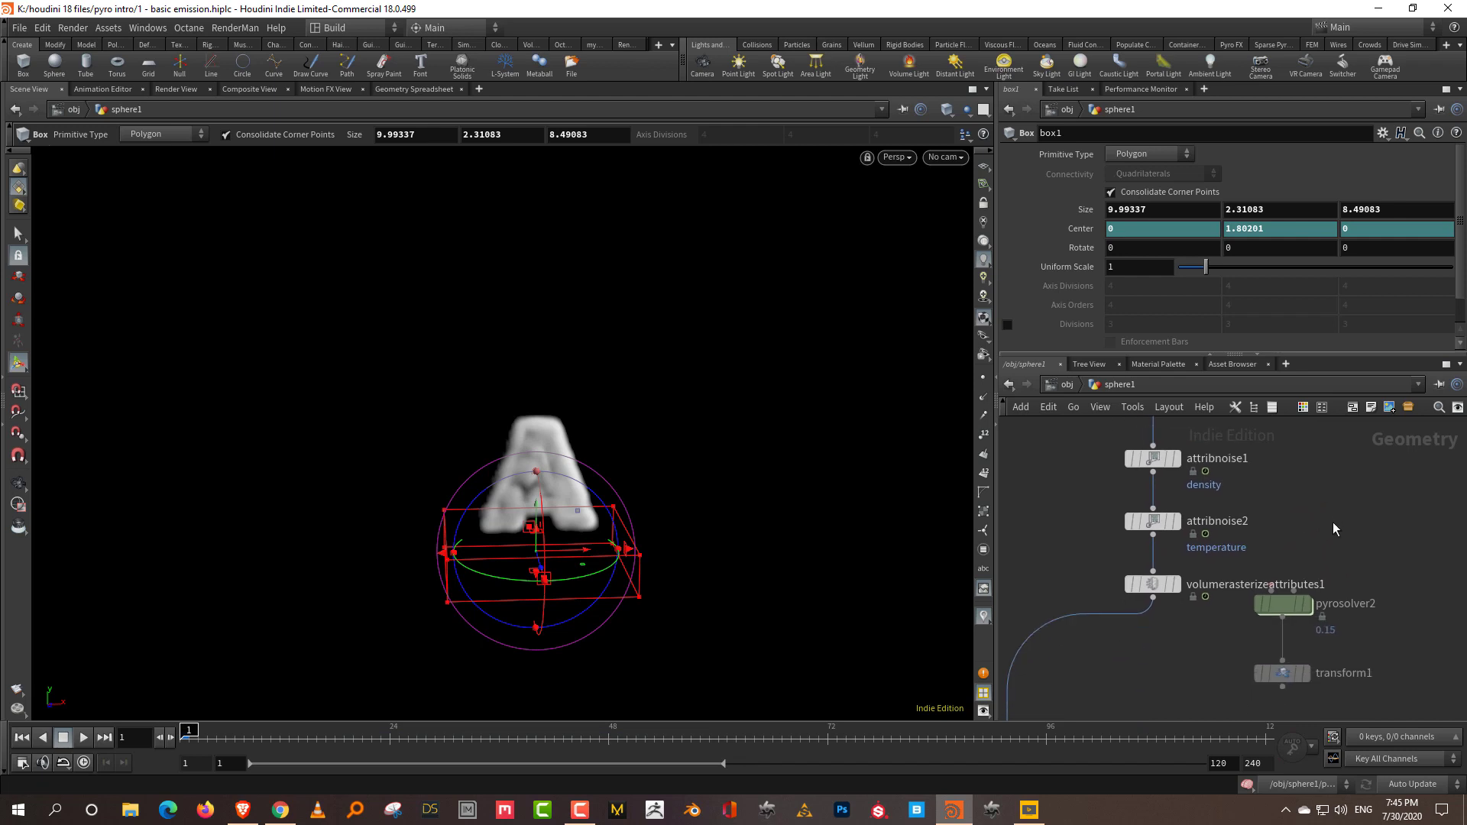
- Play the simulation with the mask-driven temperature, stop it, select merge1 and scrub back to frame 1
{"action": "left_click", "coordinate": [85, 737]}
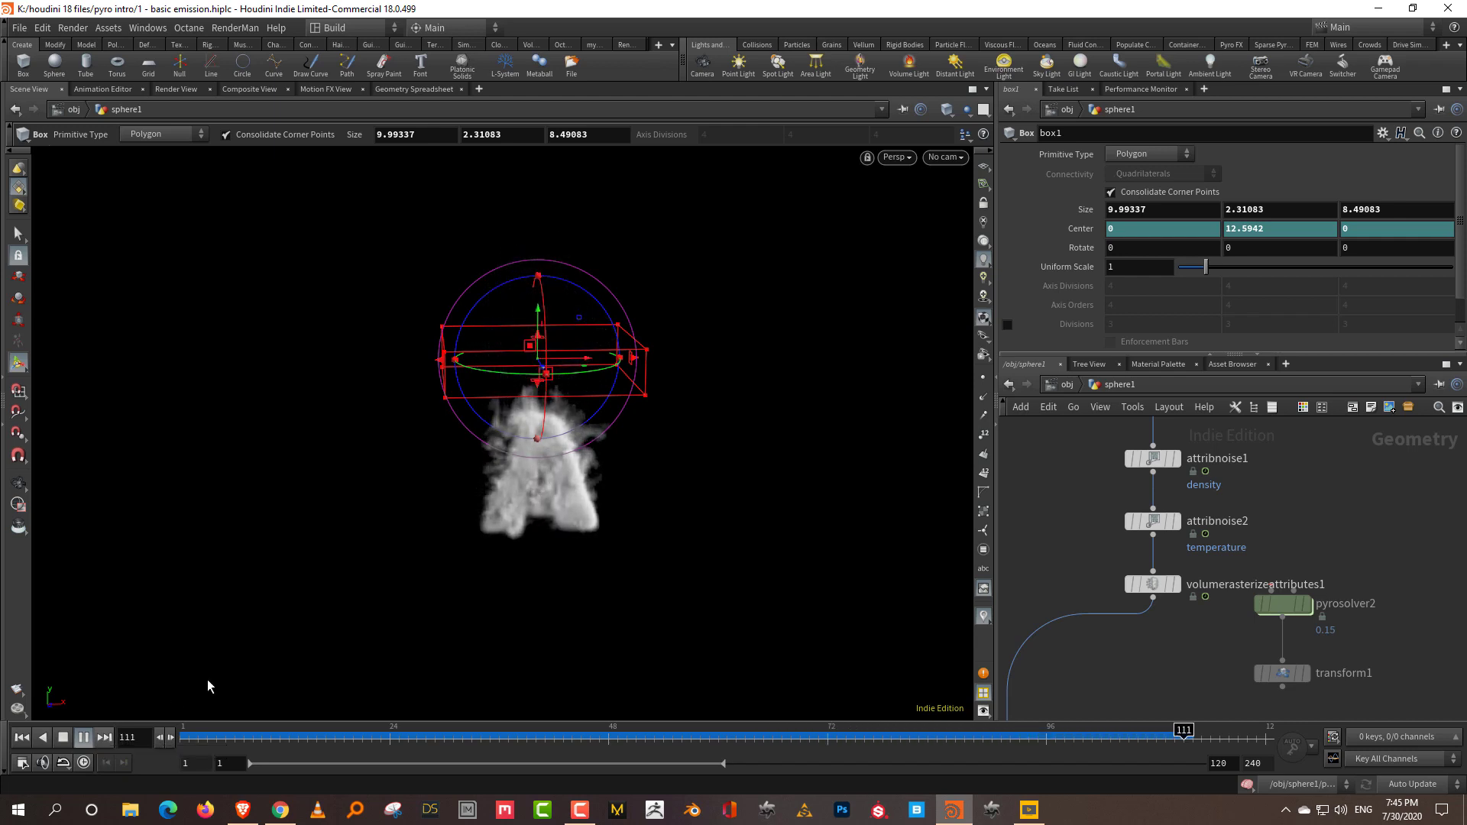
{"action": "key", "text": "Escape"}
{"action": "middle_click_drag", "start_coordinate": [1154, 677], "coordinate": [1221, 498]}
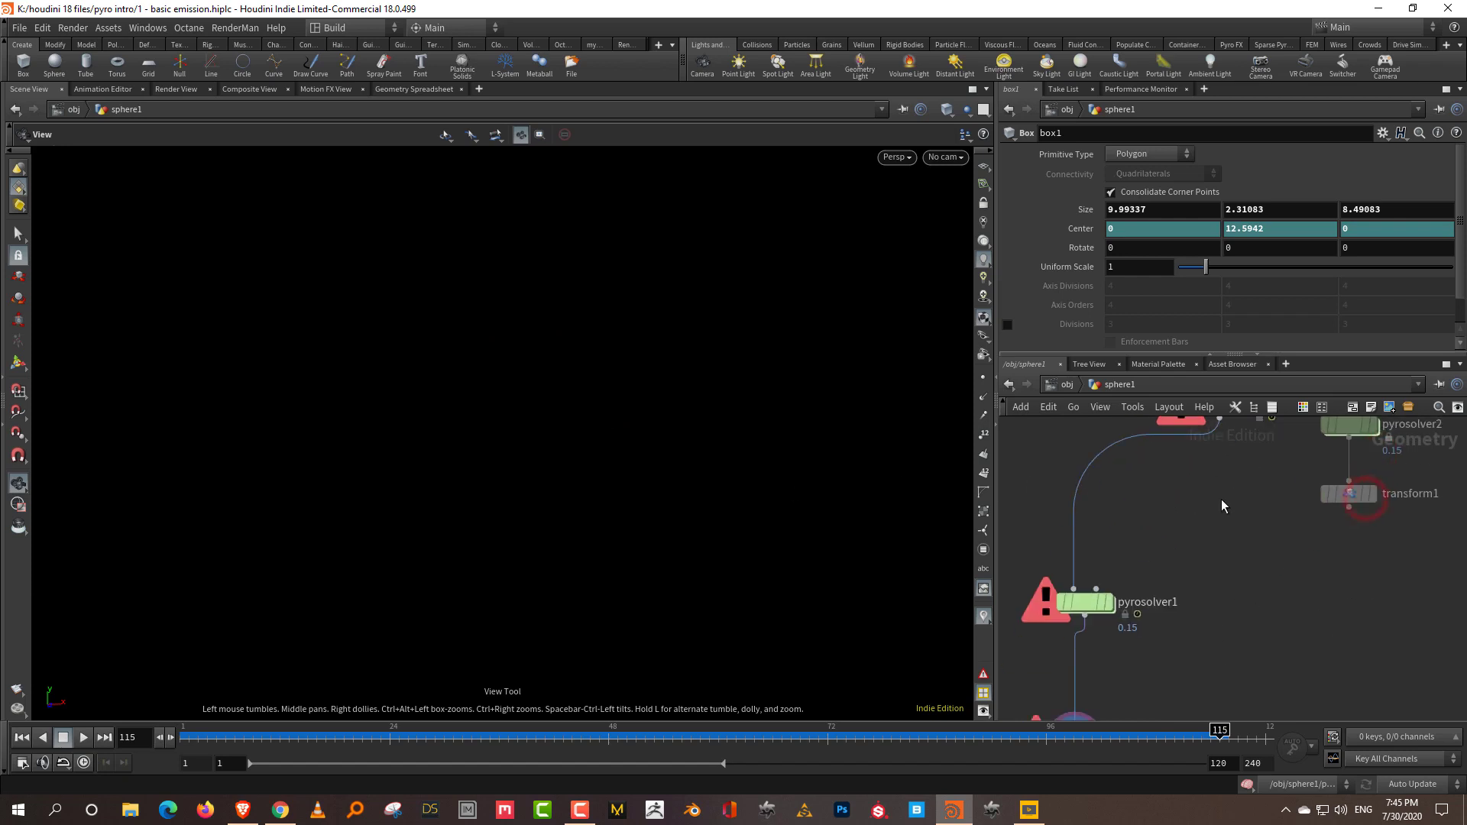
{"action": "middle_click_drag", "start_coordinate": [1121, 652], "coordinate": [1170, 616]}
{"action": "left_click", "coordinate": [1100, 659]}
{"action": "left_click_drag", "start_coordinate": [377, 743], "coordinate": [189, 738]}
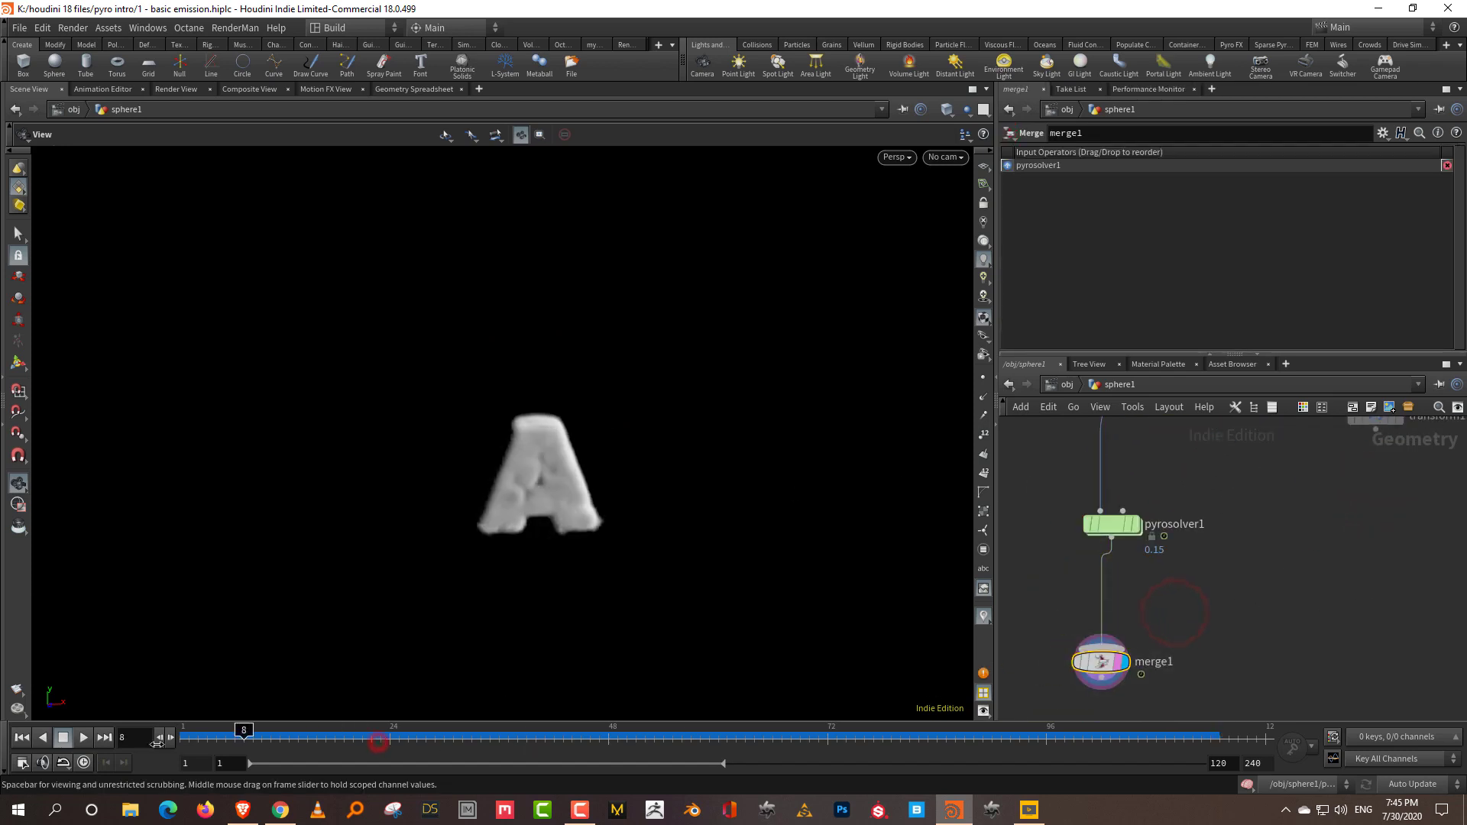
{"action": "left_click_drag", "start_coordinate": [652, 527], "coordinate": [824, 502]}
{"action": "middle_click_drag", "start_coordinate": [1298, 428], "coordinate": [1236, 597]}
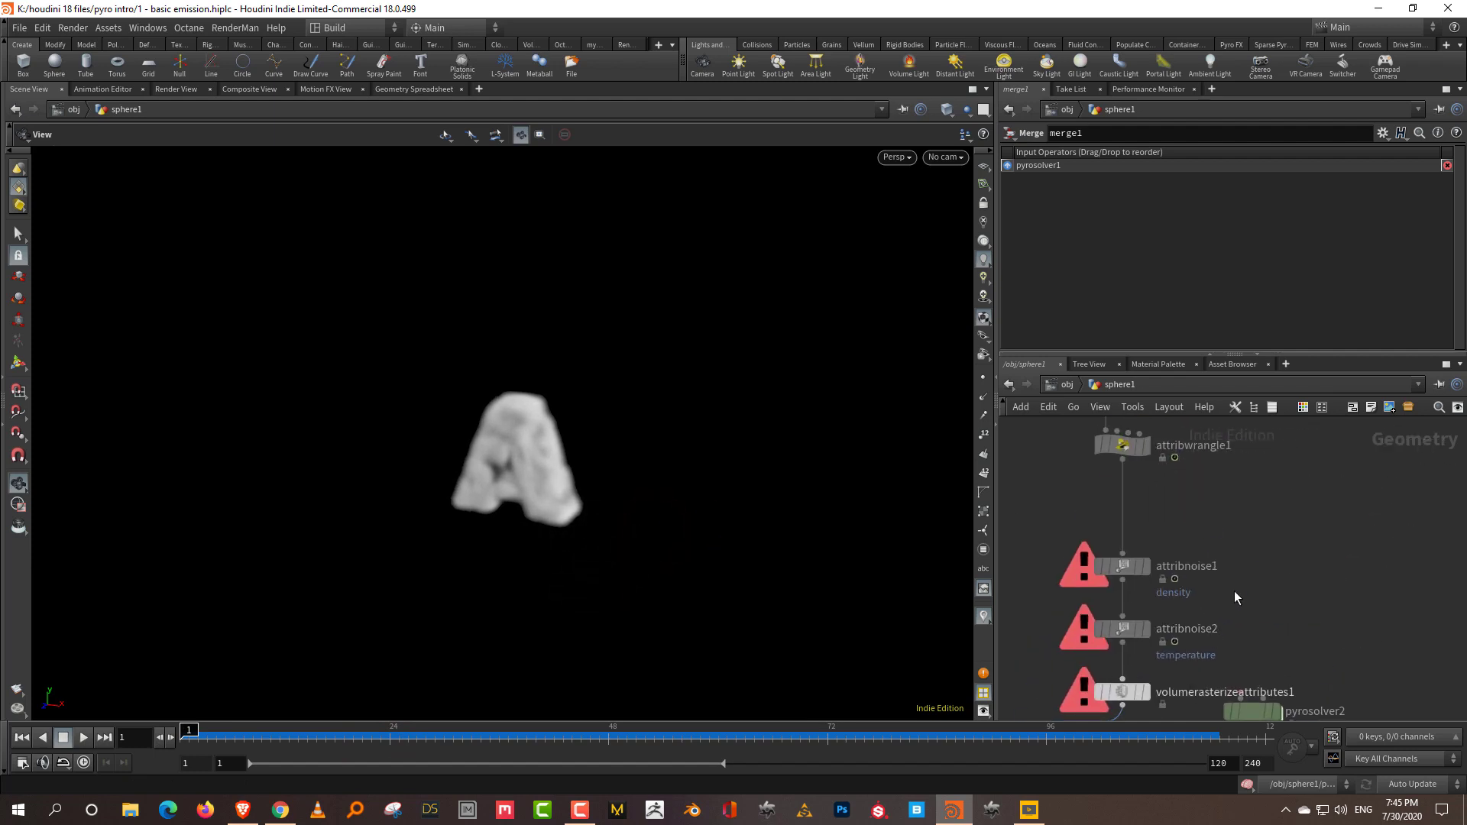
{"action": "left_click_drag", "start_coordinate": [1224, 601], "coordinate": [1077, 661]}
{"action": "left_click_drag", "start_coordinate": [1165, 466], "coordinate": [1161, 435]}
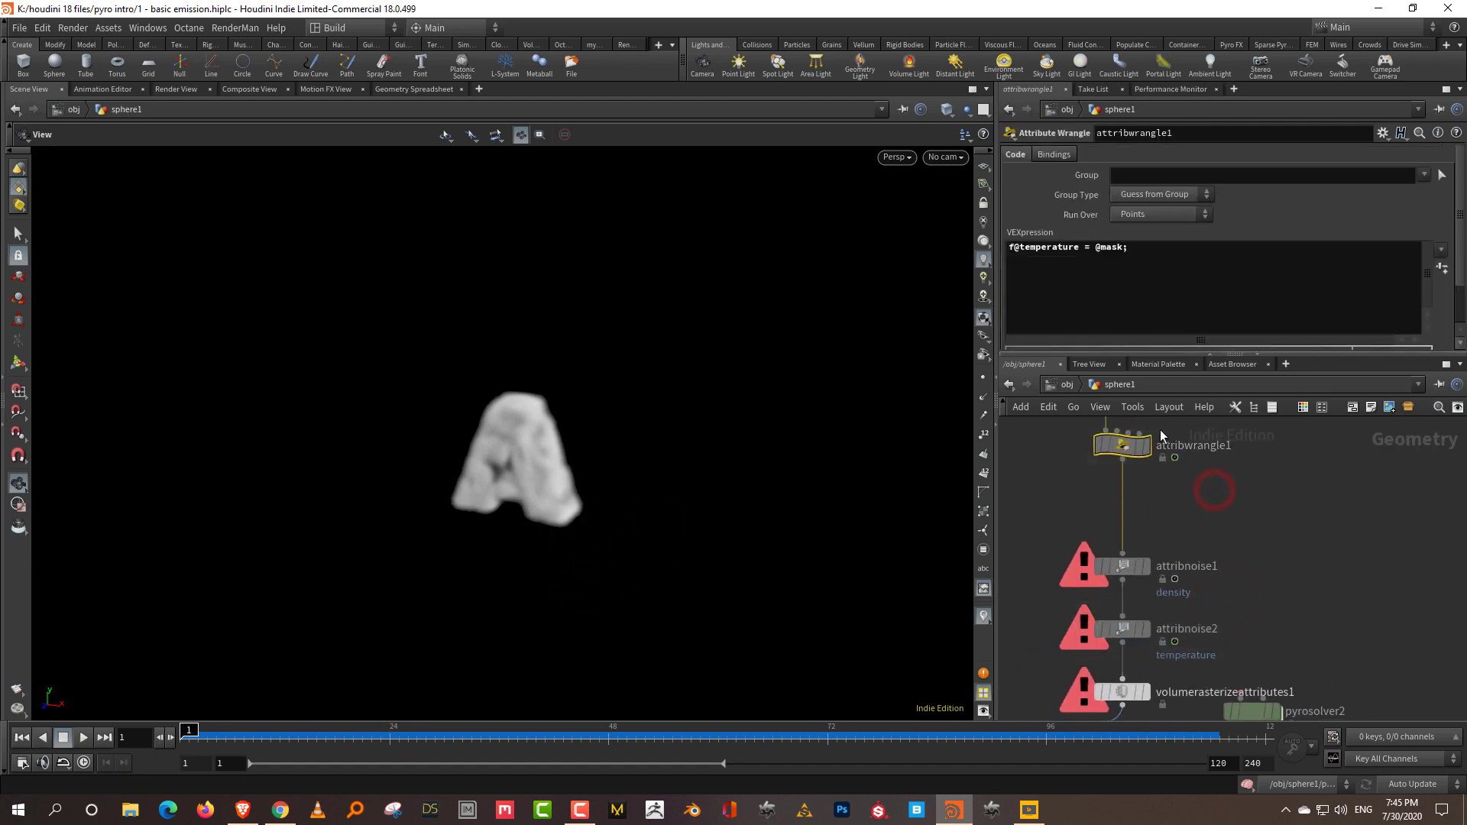
{"action": "left_click", "coordinate": [1119, 249]}
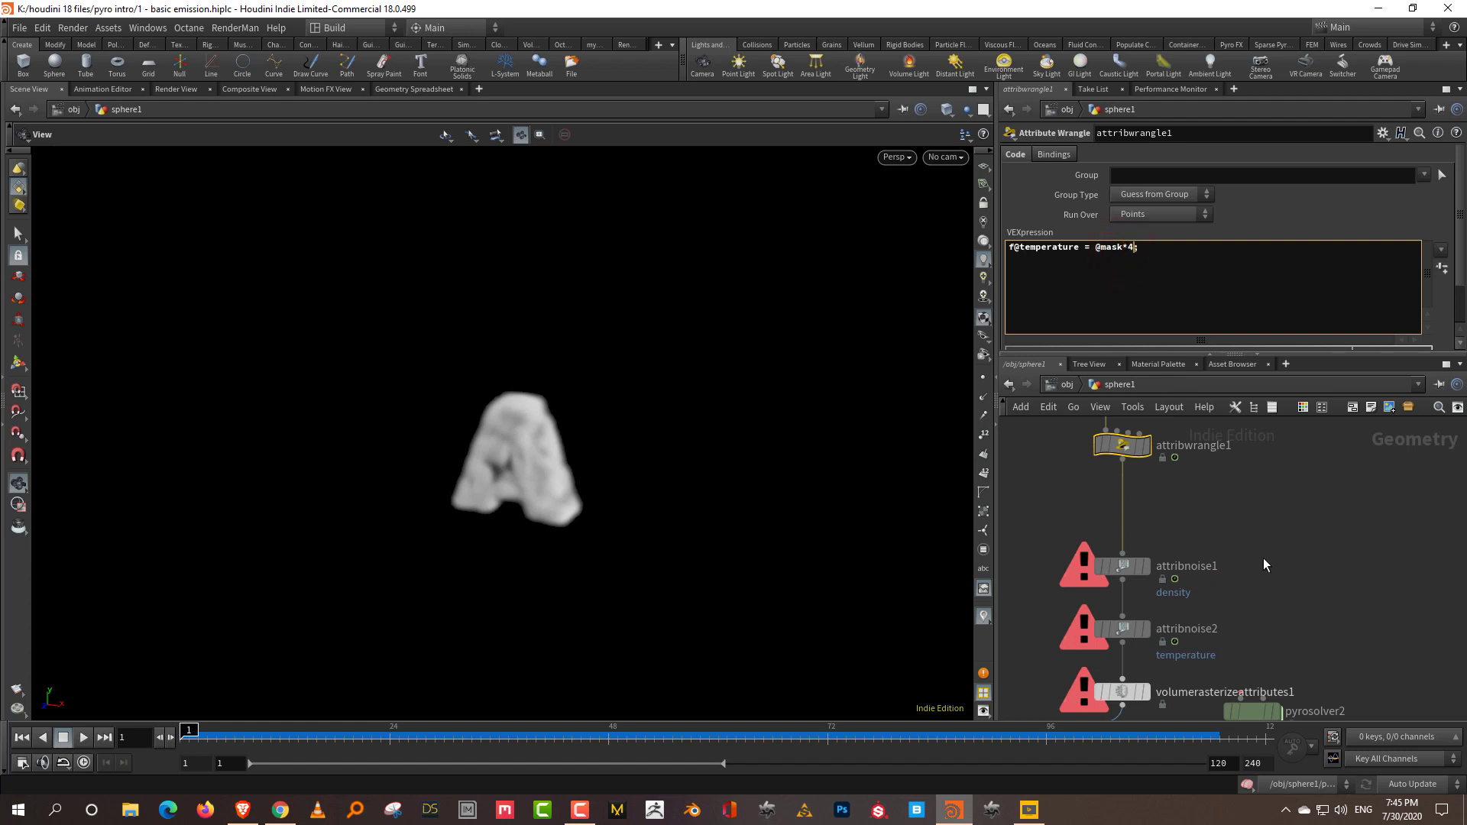
{"action": "left_click", "coordinate": [1302, 622]}
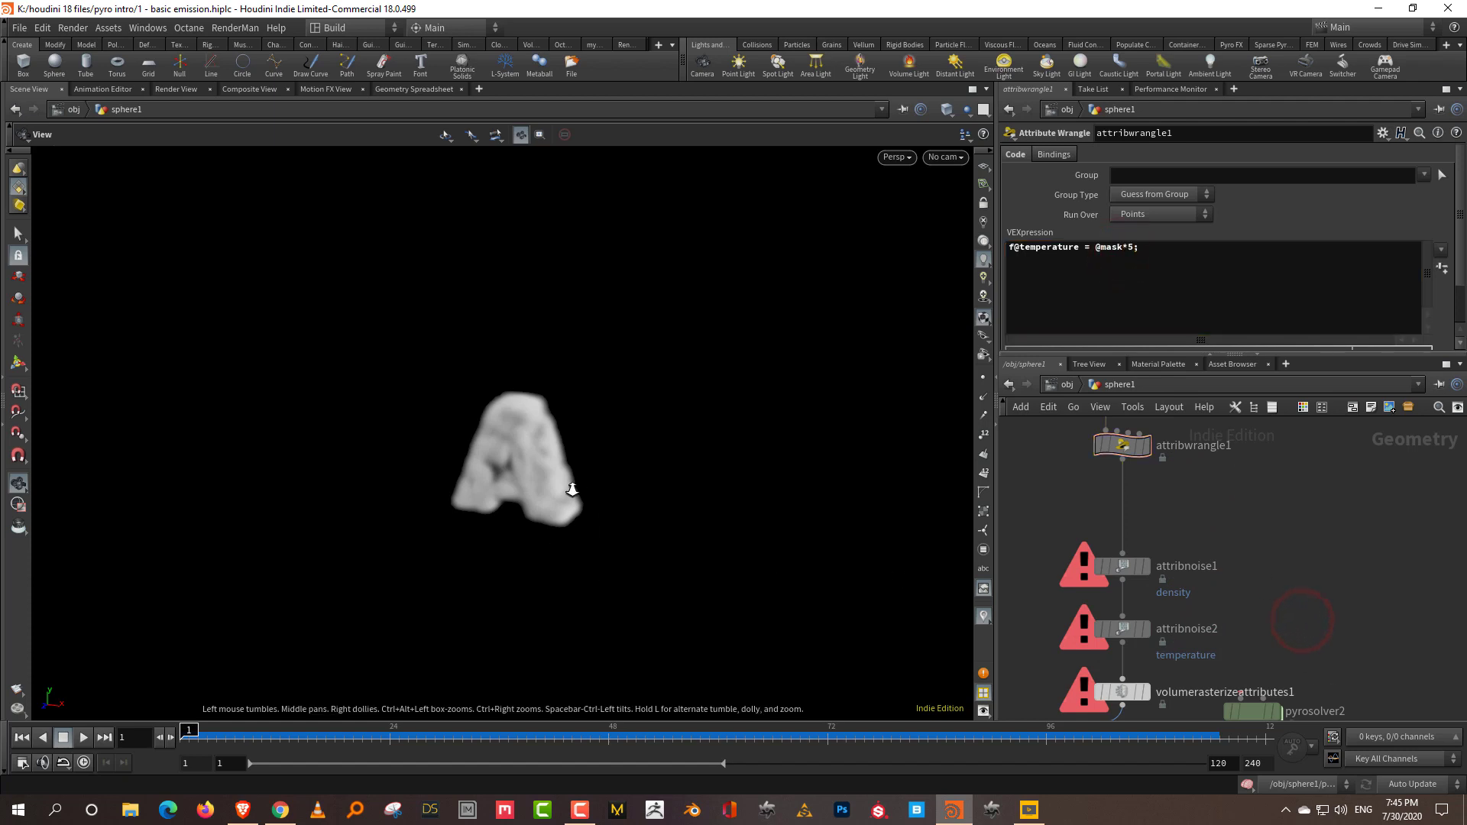
{"action": "right_click_drag", "start_coordinate": [573, 489], "coordinate": [556, 507]}
{"action": "left_click", "coordinate": [1324, 516]}
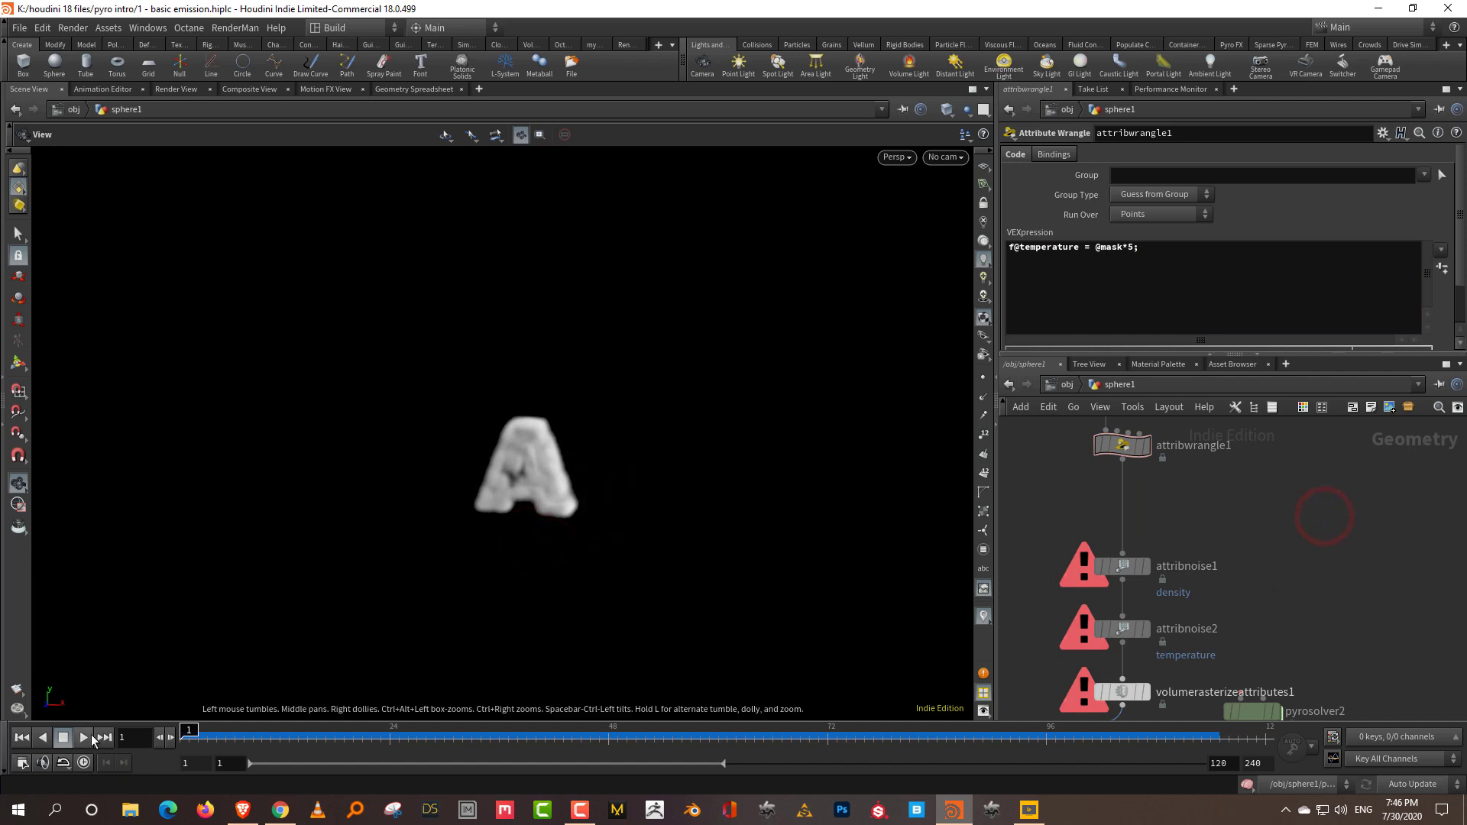
- Play the simulation, reset it on pyrosolver1, and play it again with the stronger temperature up to frame 54
{"action": "left_click", "coordinate": [90, 738]}
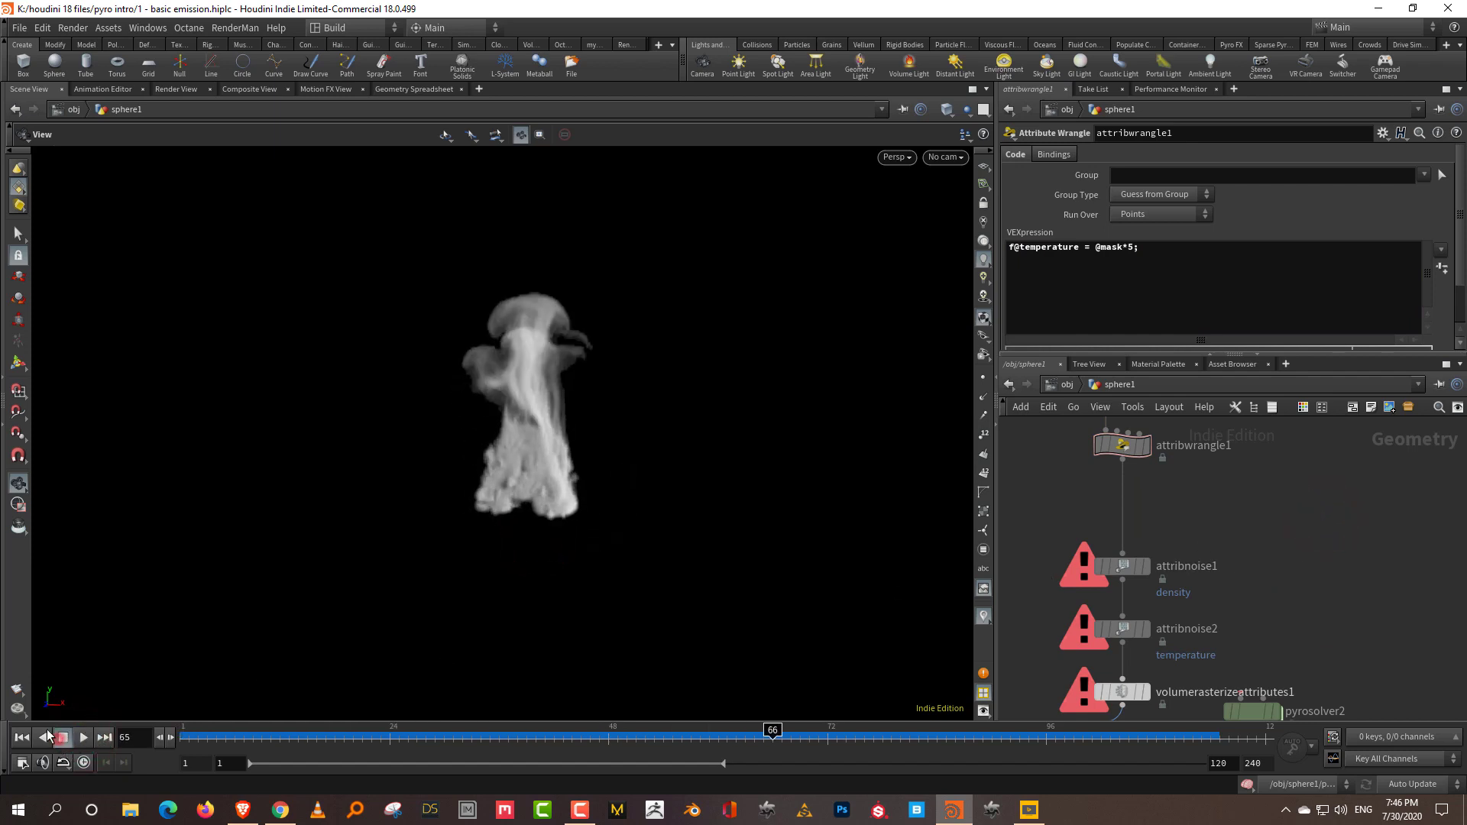
{"action": "left_click", "coordinate": [4, 770]}
{"action": "scroll", "coordinate": [1191, 535], "scroll_direction": "down", "scroll_amount": 5}
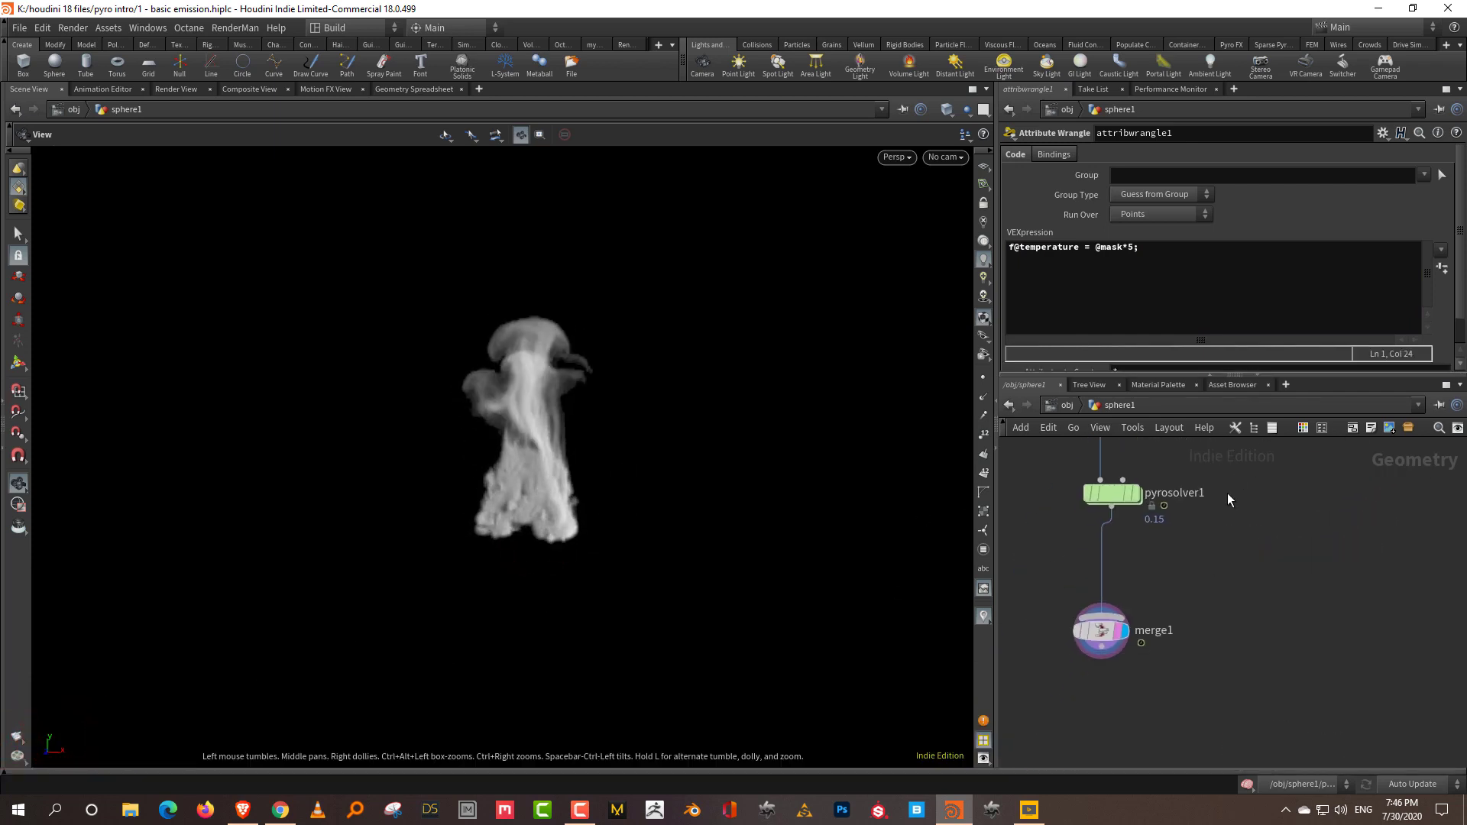
{"action": "left_click", "coordinate": [1111, 493]}
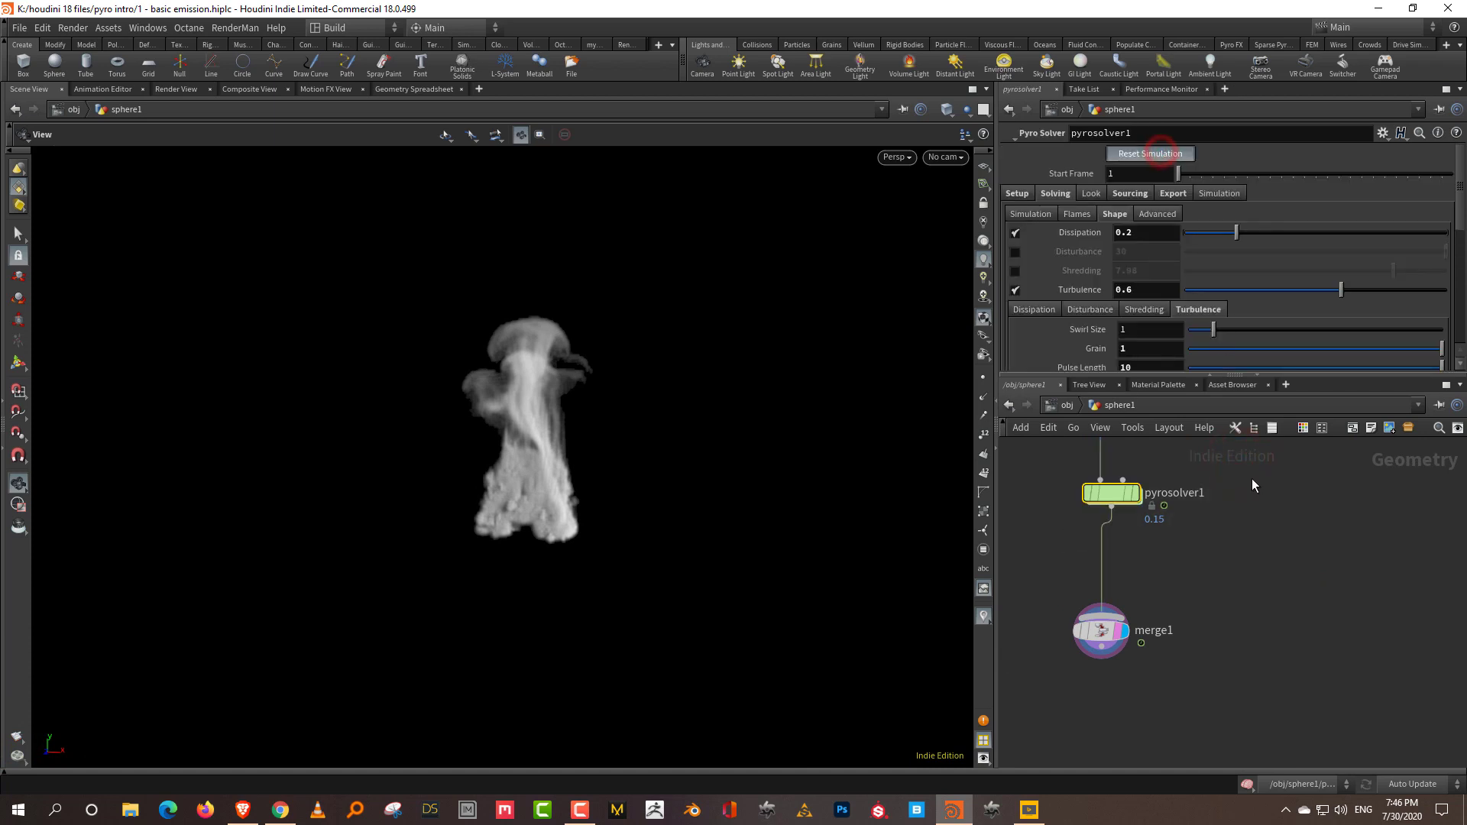
{"action": "left_click", "coordinate": [586, 769]}
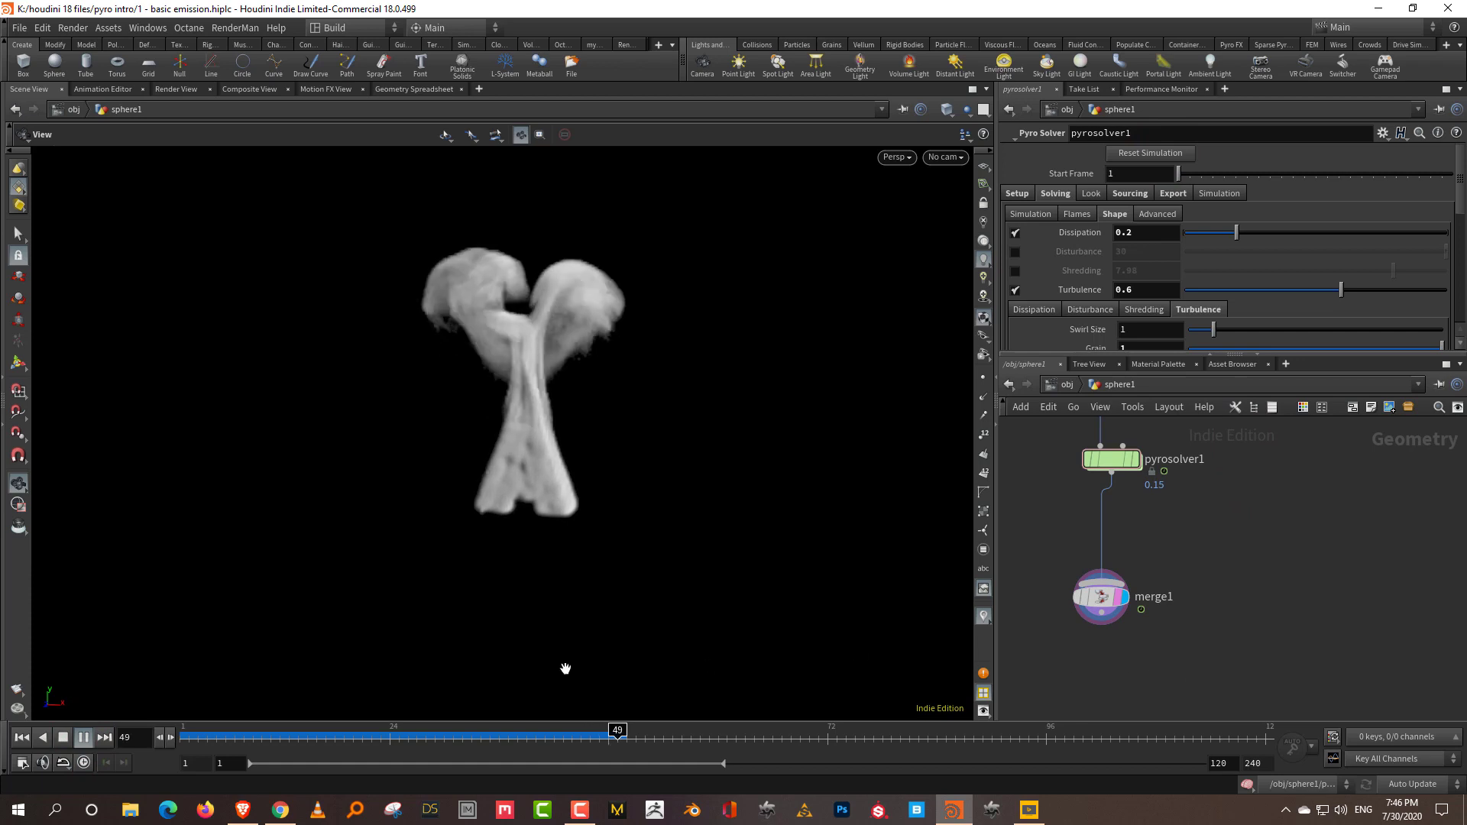
{"action": "key", "text": "Up"}
{"action": "middle_click_drag", "start_coordinate": [1276, 616], "coordinate": [1227, 729]}
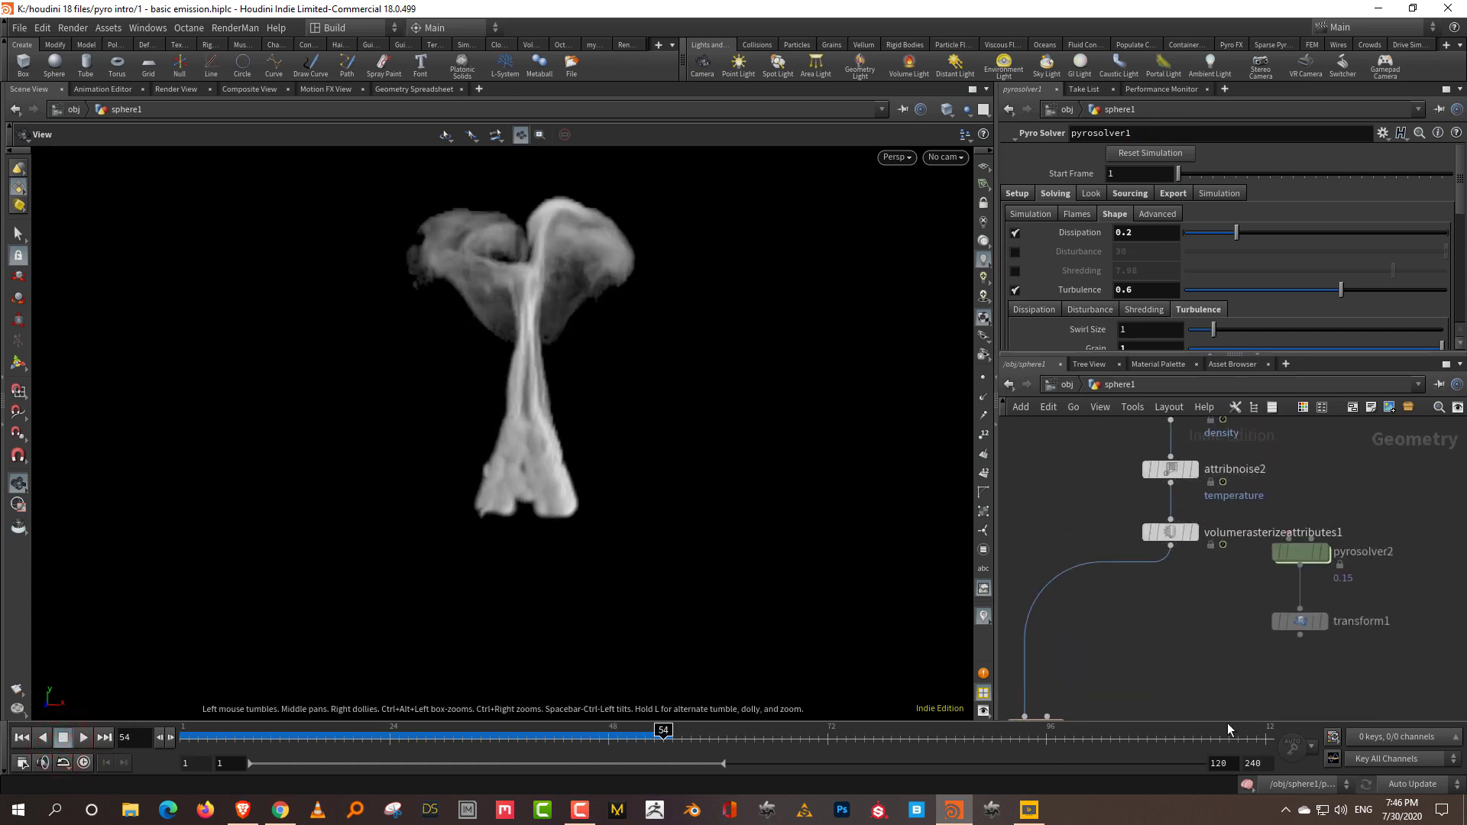
{"action": "key", "text": "Up"}
{"action": "key", "text": "Up"}
{"action": "key", "text": "Up"}
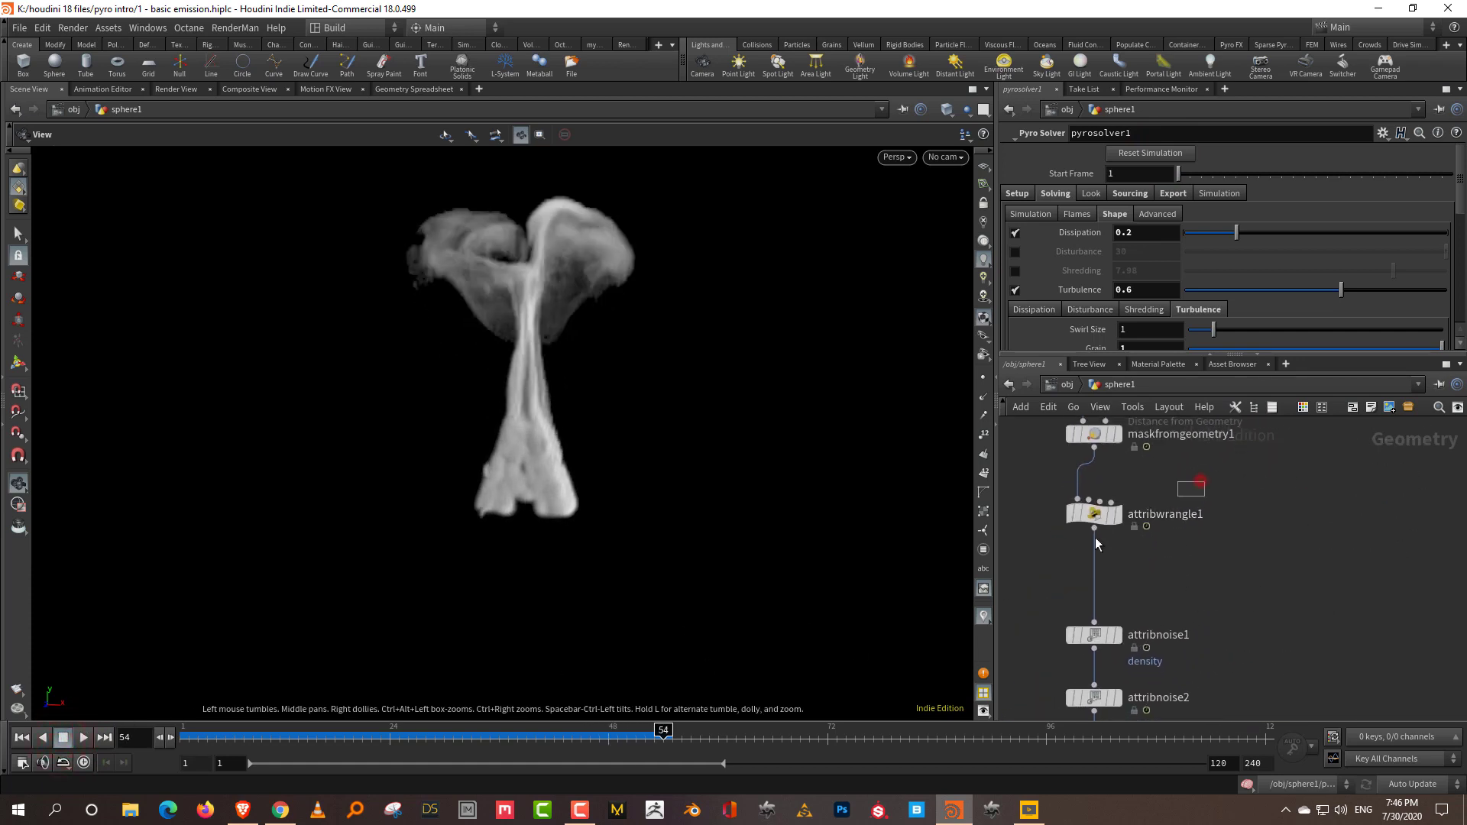
{"action": "left_click", "coordinate": [1094, 517]}
{"action": "left_click", "coordinate": [1135, 250]}
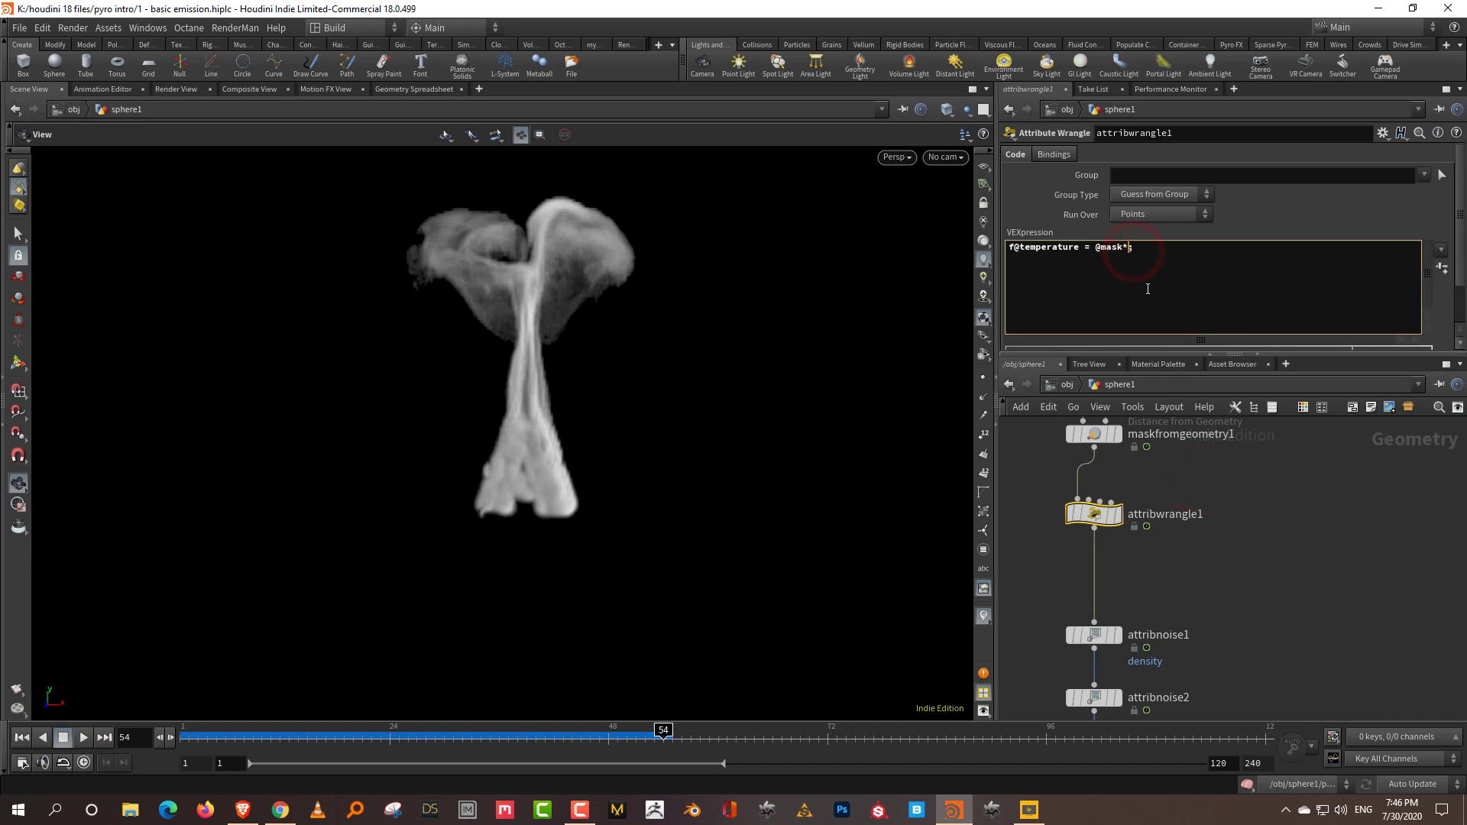
{"action": "key", "text": "BackSpace"}
{"action": "left_click", "coordinate": [1267, 521]}
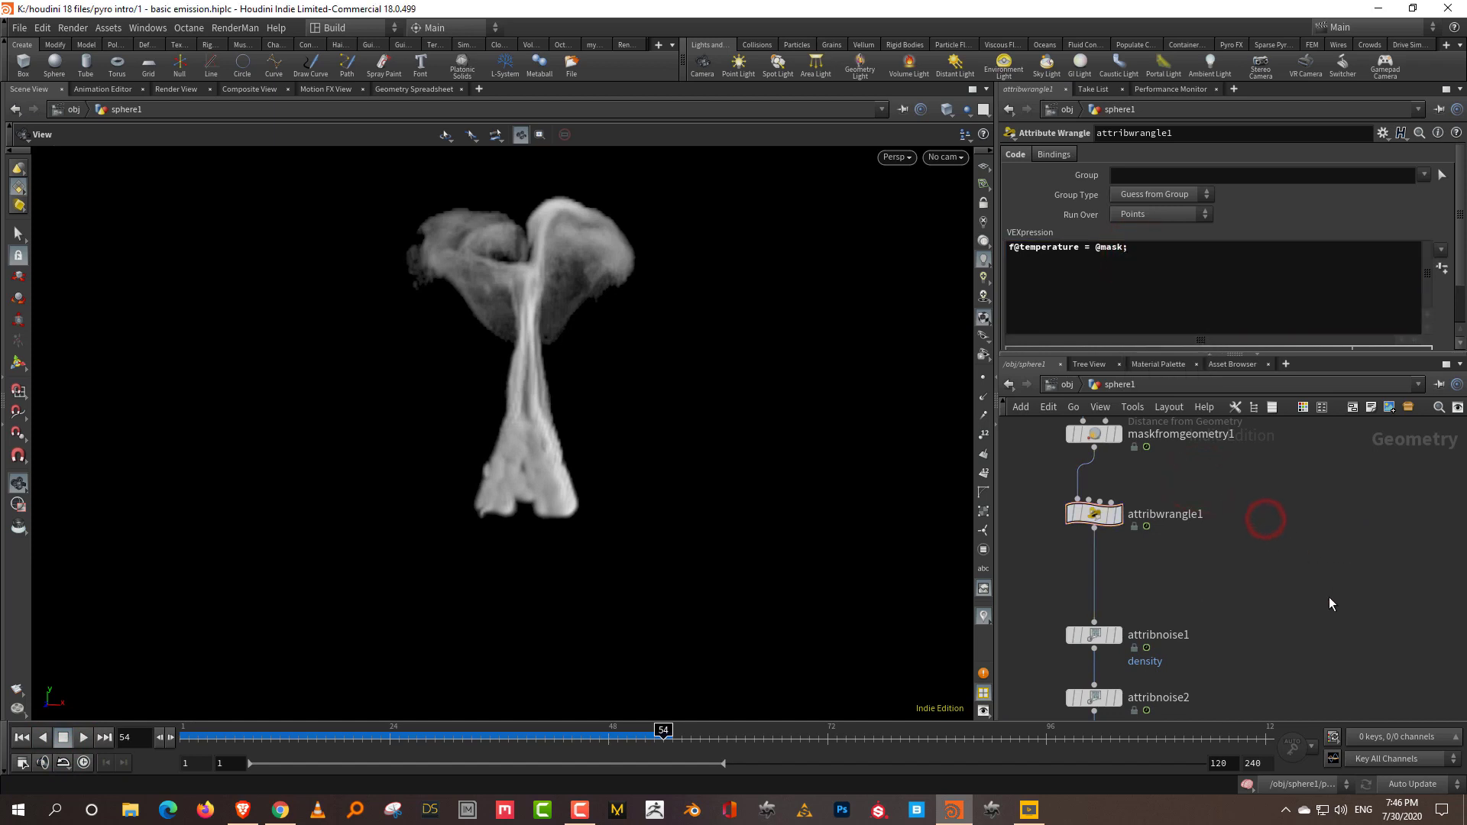
- Return to frame 1, replay the simulation with the unmultiplied temperature, and scrub through the result to frame 77
{"action": "middle_click_drag", "start_coordinate": [1329, 604], "coordinate": [1342, 486]}
{"action": "left_click_drag", "start_coordinate": [371, 739], "coordinate": [183, 738]}
{"action": "left_click", "coordinate": [83, 737]}
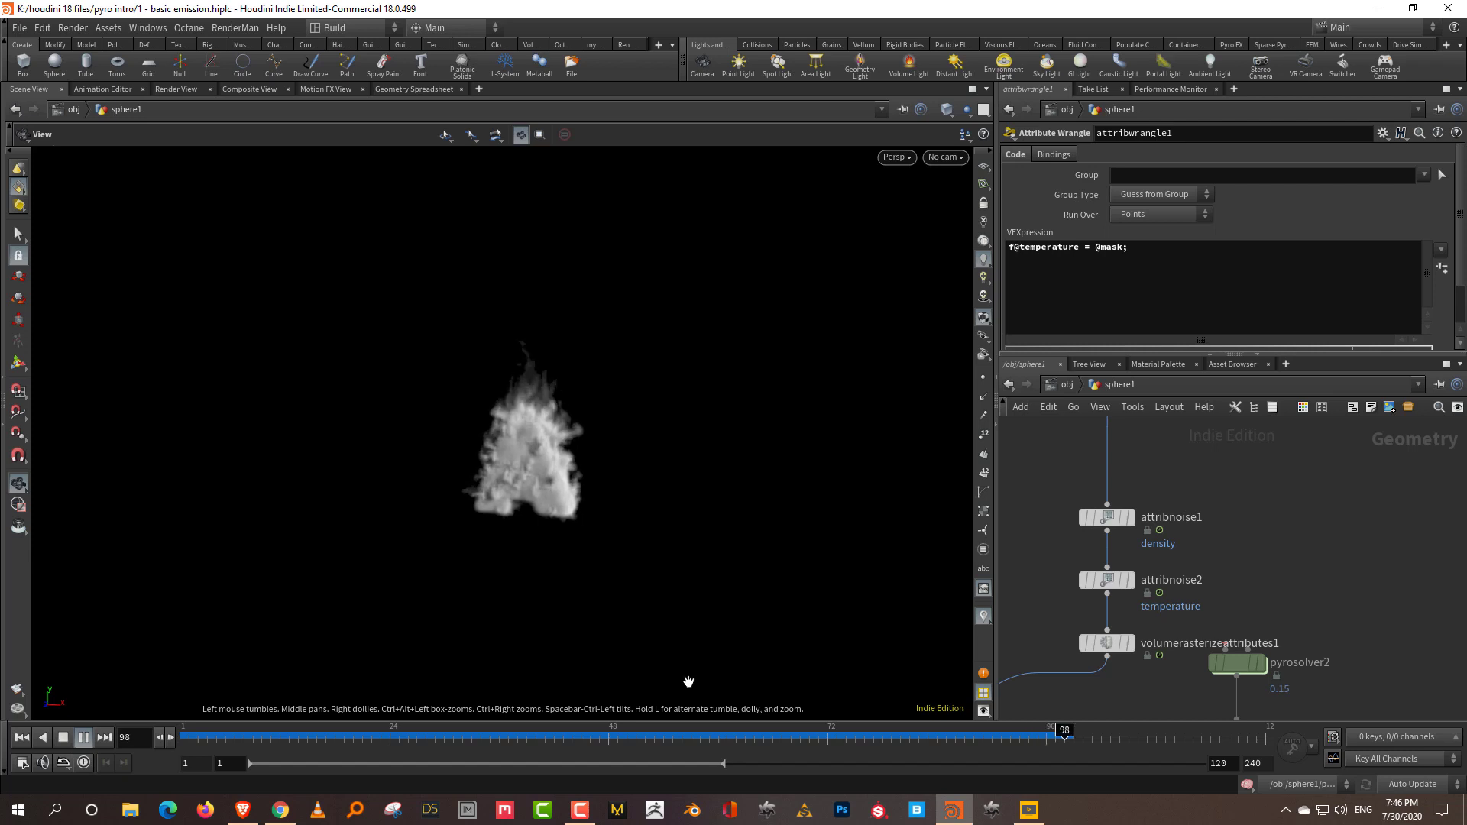
{"action": "left_click", "coordinate": [62, 737]}
{"action": "left_click_drag", "start_coordinate": [195, 738], "coordinate": [873, 738]}
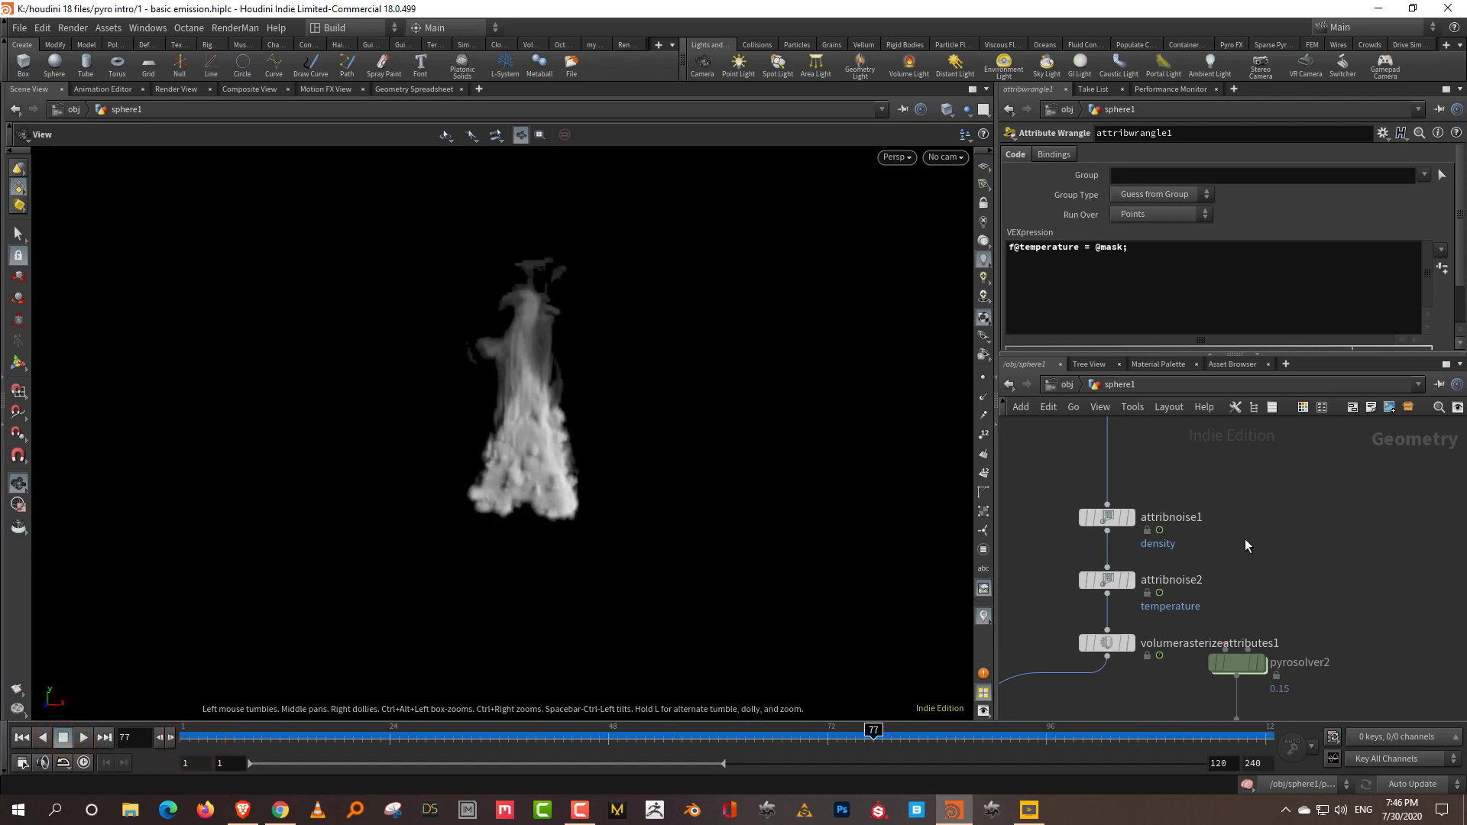
- Move attribwrangle1 and maskfromgeometry1 lower in the network to make room, and paste a copy of box1 beside them
{"action": "scroll", "coordinate": [1232, 612], "scroll_direction": "up", "scroll_amount": 5}
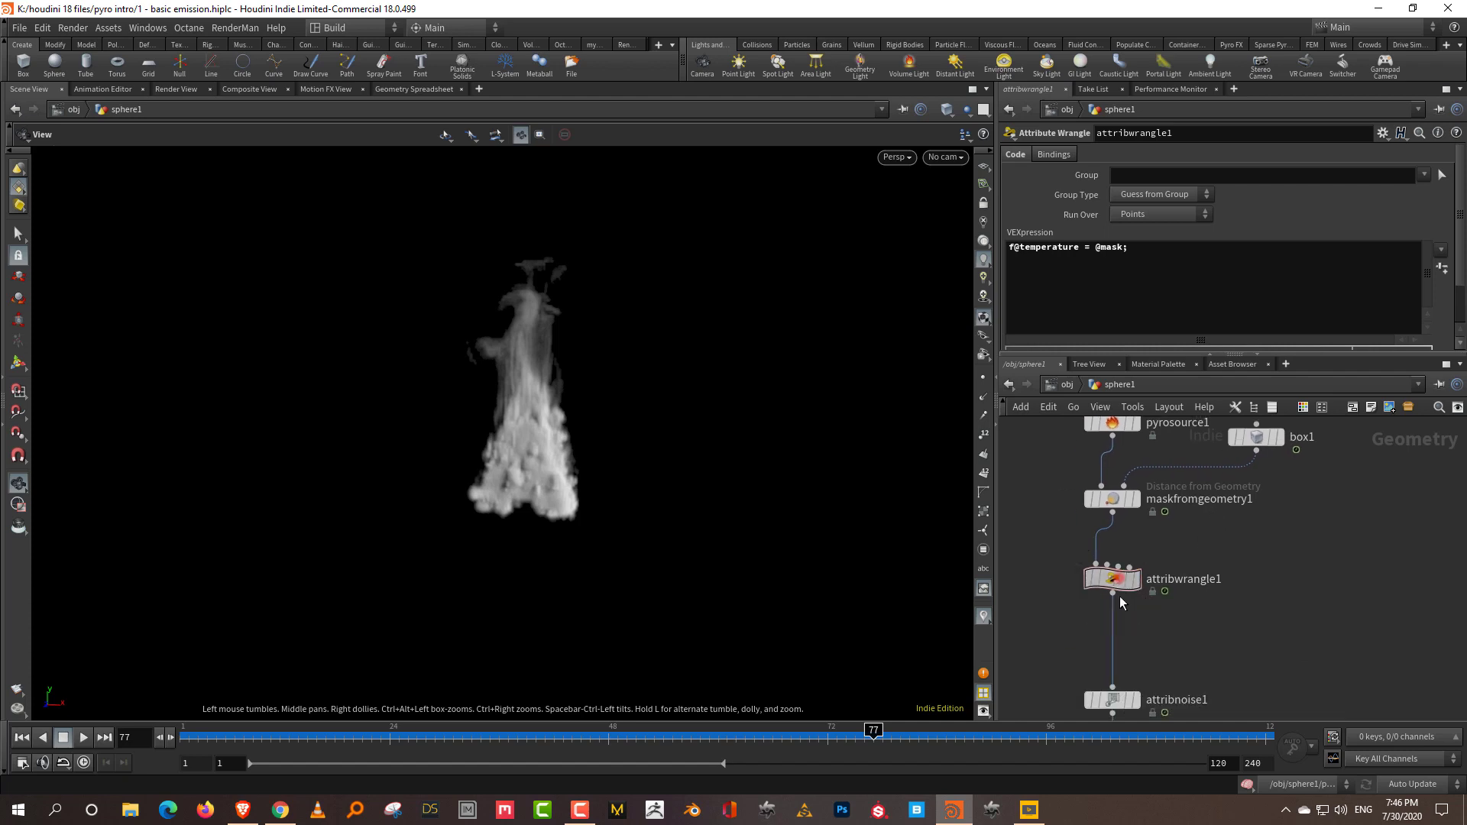
{"action": "left_click_drag", "start_coordinate": [1122, 603], "coordinate": [1118, 634]}
{"action": "left_click", "coordinate": [1114, 497]}
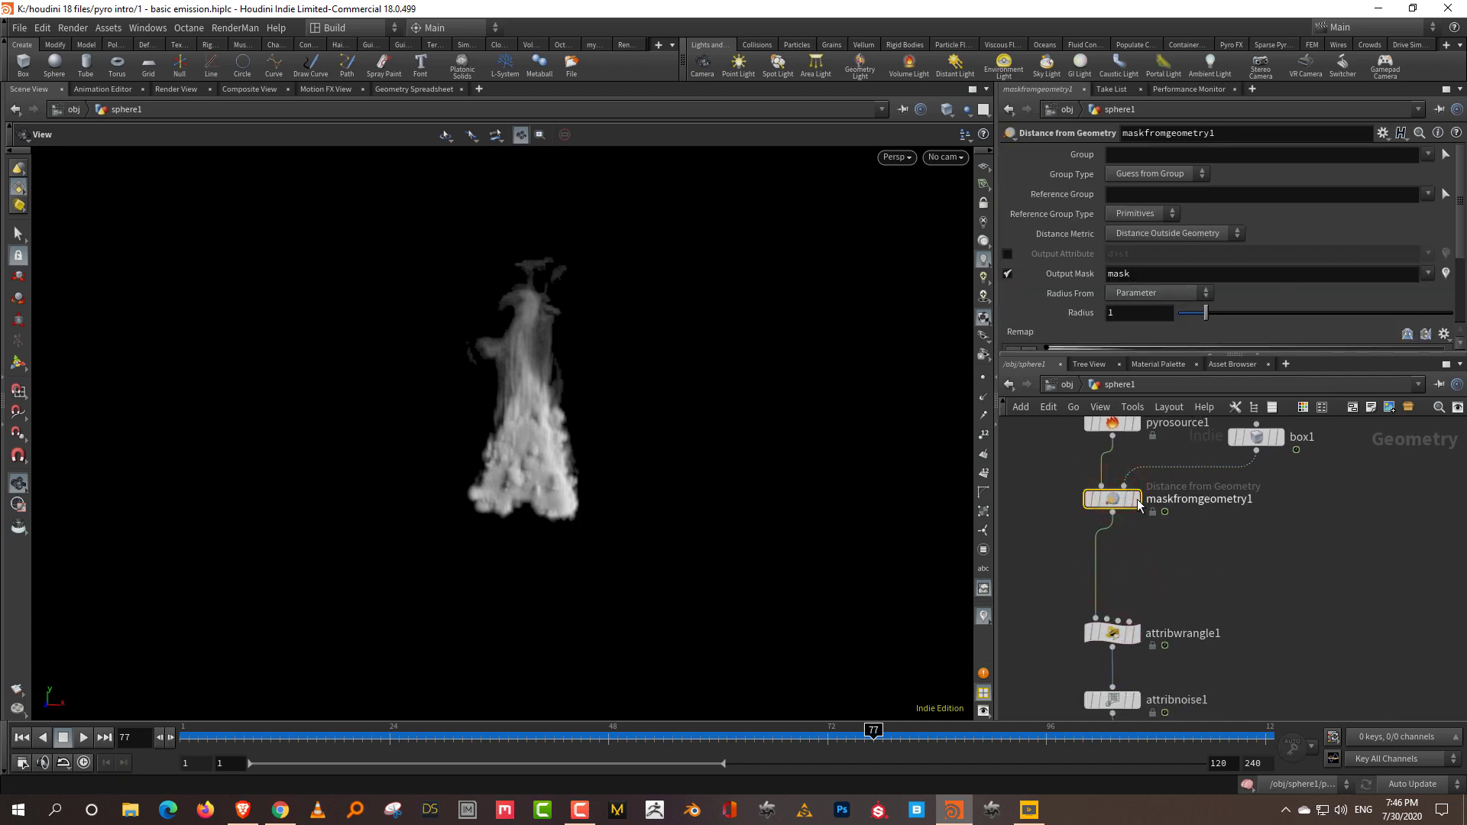
{"action": "left_click_drag", "start_coordinate": [1138, 504], "coordinate": [1123, 518]}
{"action": "left_click_drag", "start_coordinate": [1324, 490], "coordinate": [1234, 428]}
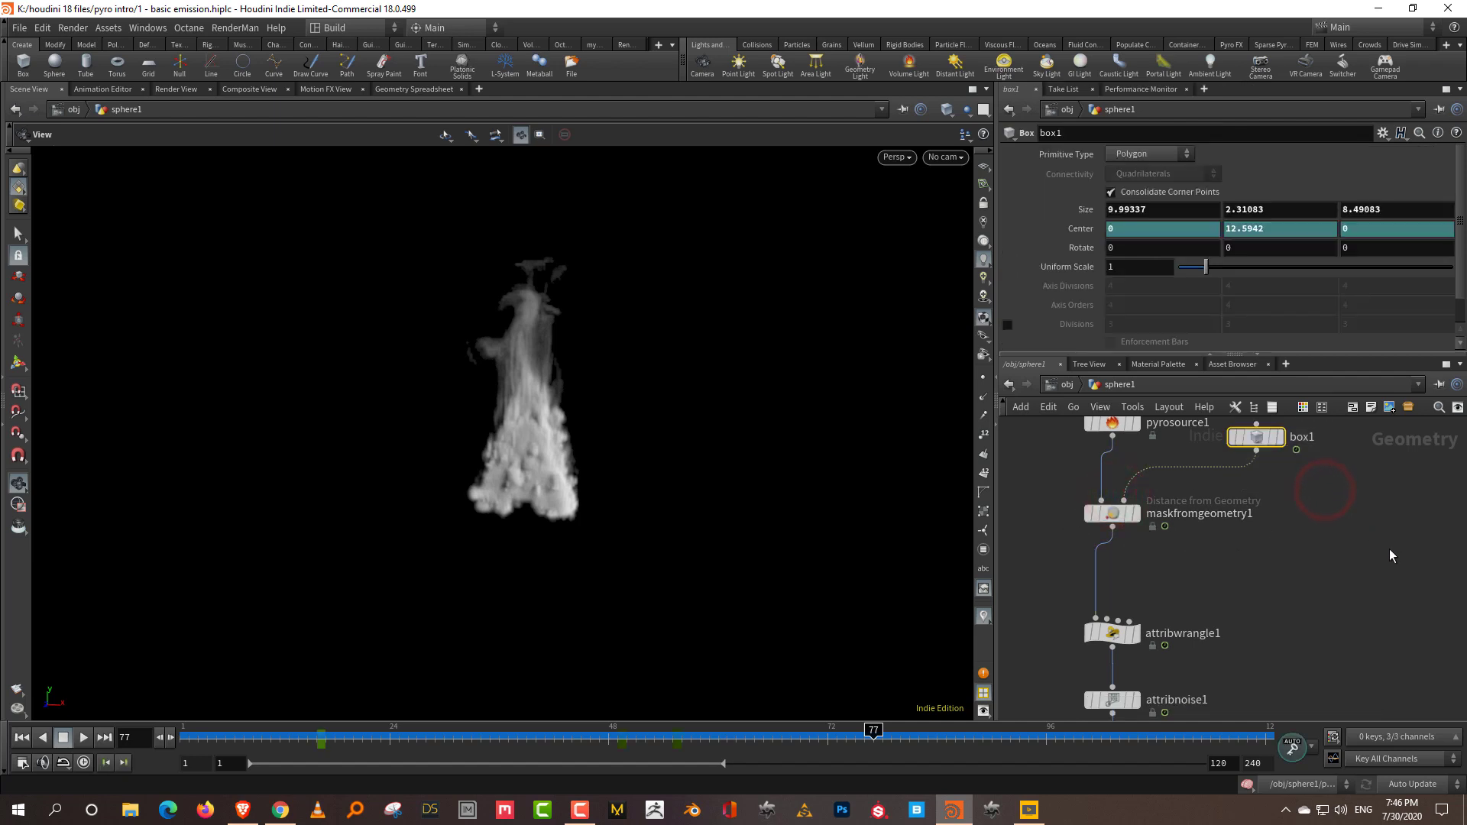
{"action": "key", "text": "ctrl+v"}
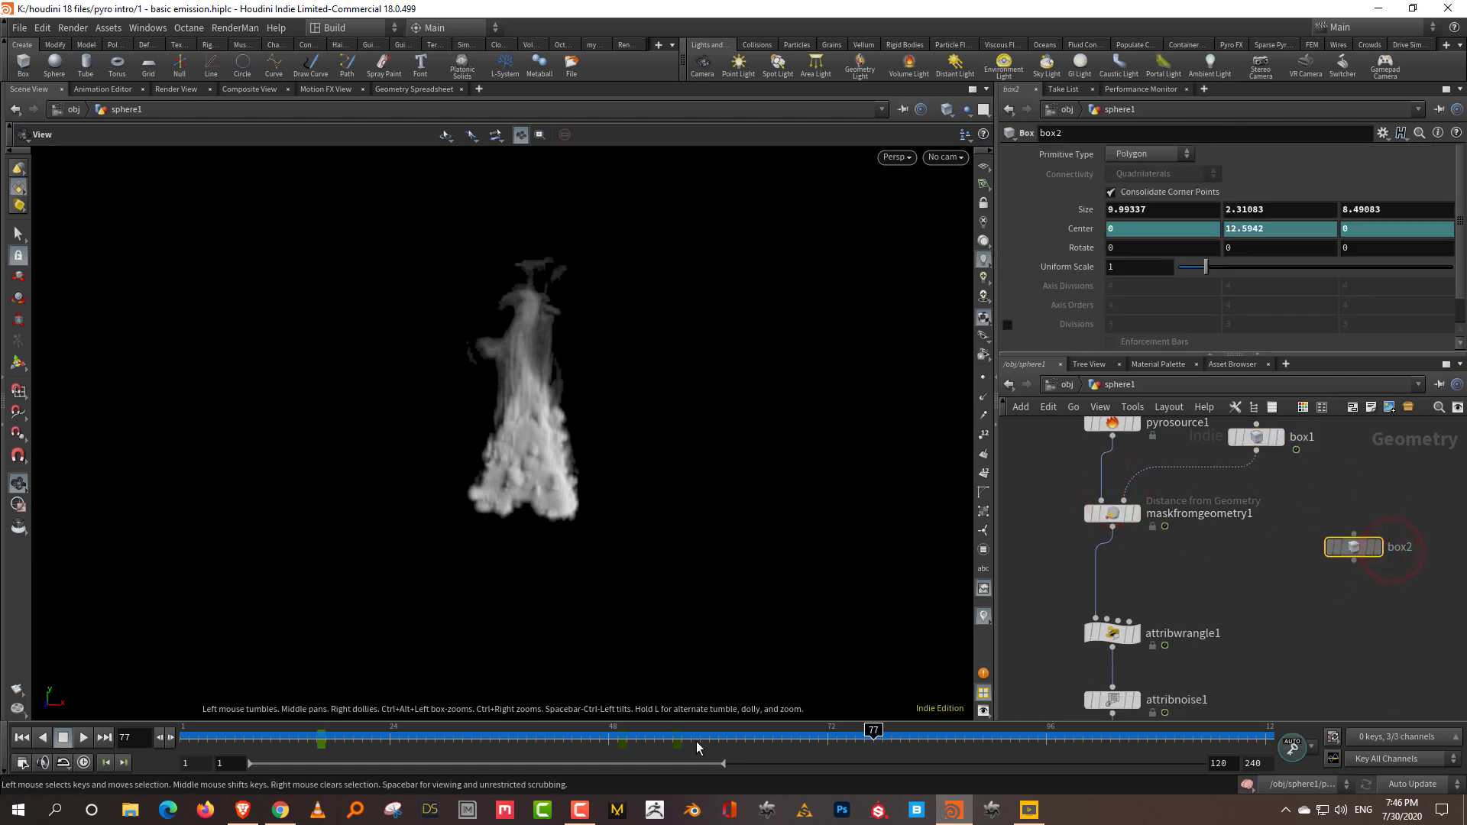
- Shift box2's keyframes to start at about frame 68, and paste a copy of maskfromgeometry1 into the network
{"action": "left_click_drag", "start_coordinate": [693, 739], "coordinate": [899, 705], "text": "shift"}
{"action": "left_click", "coordinate": [1298, 623]}
{"action": "left_click_drag", "start_coordinate": [1058, 533], "coordinate": [1146, 498]}
{"action": "key", "text": "ctrl+c"}
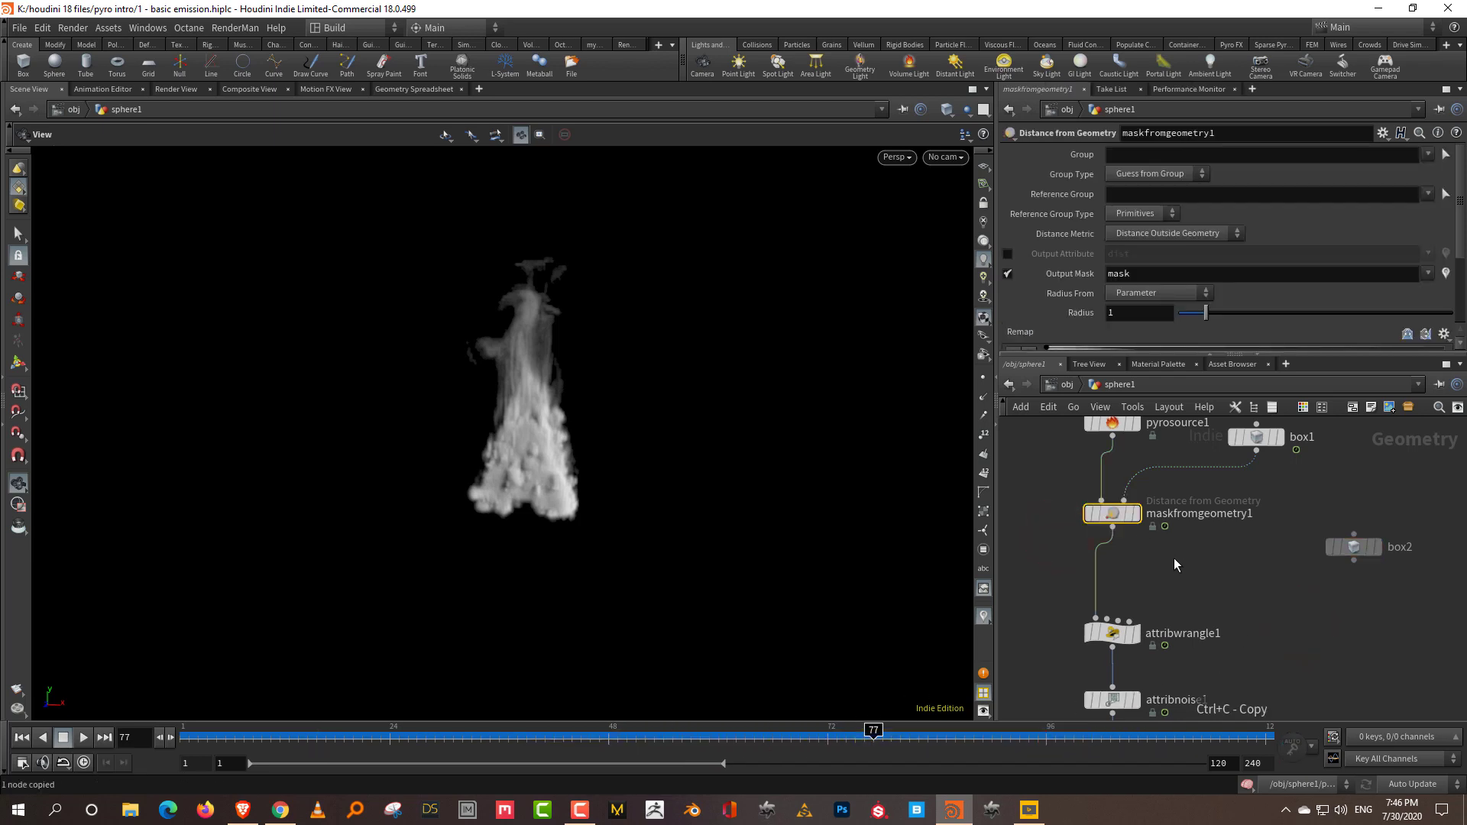
{"action": "key", "text": "ctrl+v"}
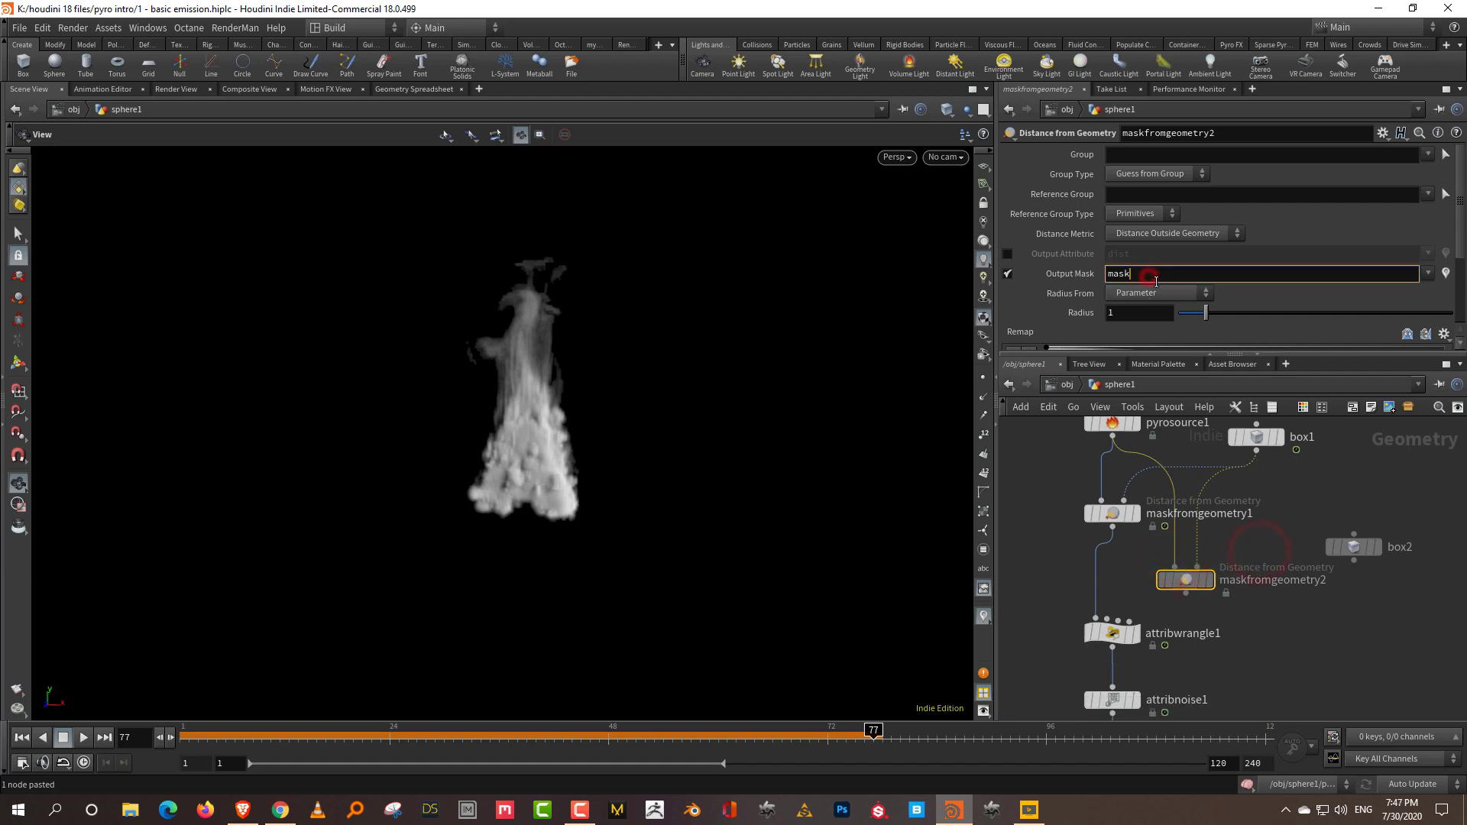
- Output maskA from maskfromgeometry2 and wire it between maskfromgeometry1 and attribwrangle1, with box2 as its reference geometry
{"action": "left_click", "coordinate": [1174, 566]}
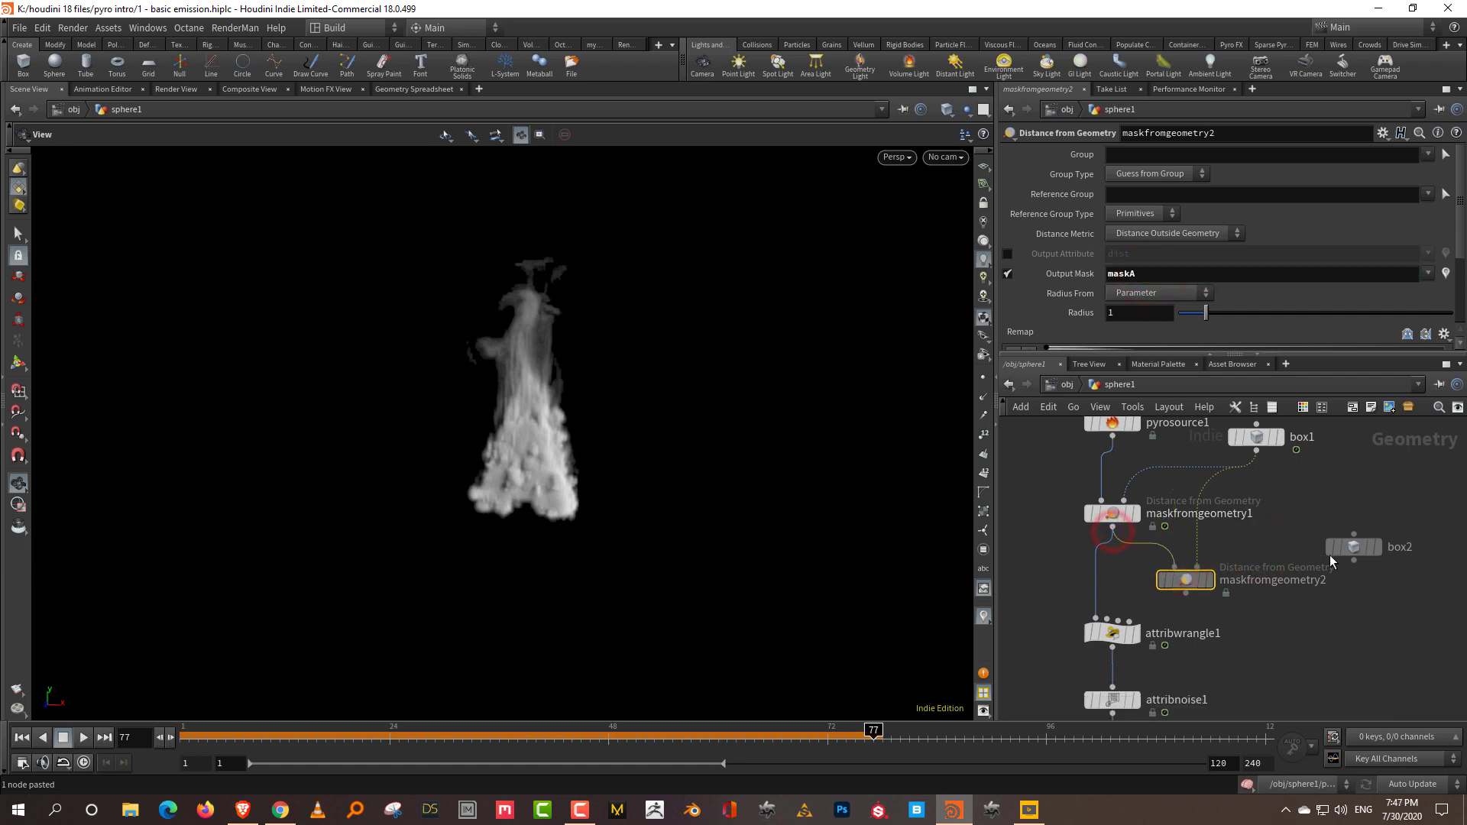
{"action": "left_click", "coordinate": [1341, 502]}
{"action": "left_click", "coordinate": [1196, 566]}
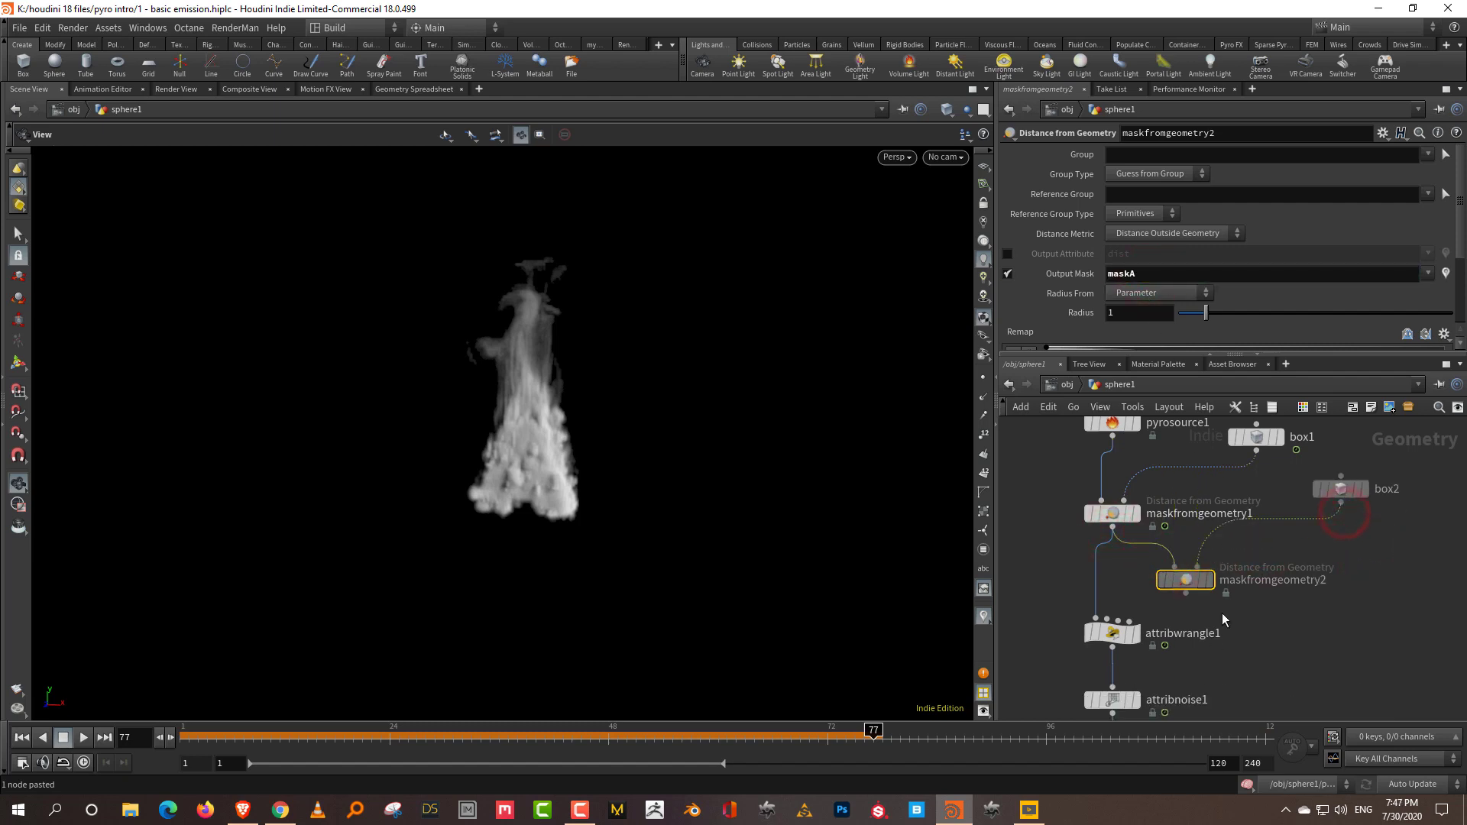
{"action": "left_click", "coordinate": [1185, 592]}
{"action": "left_click", "coordinate": [1136, 641]}
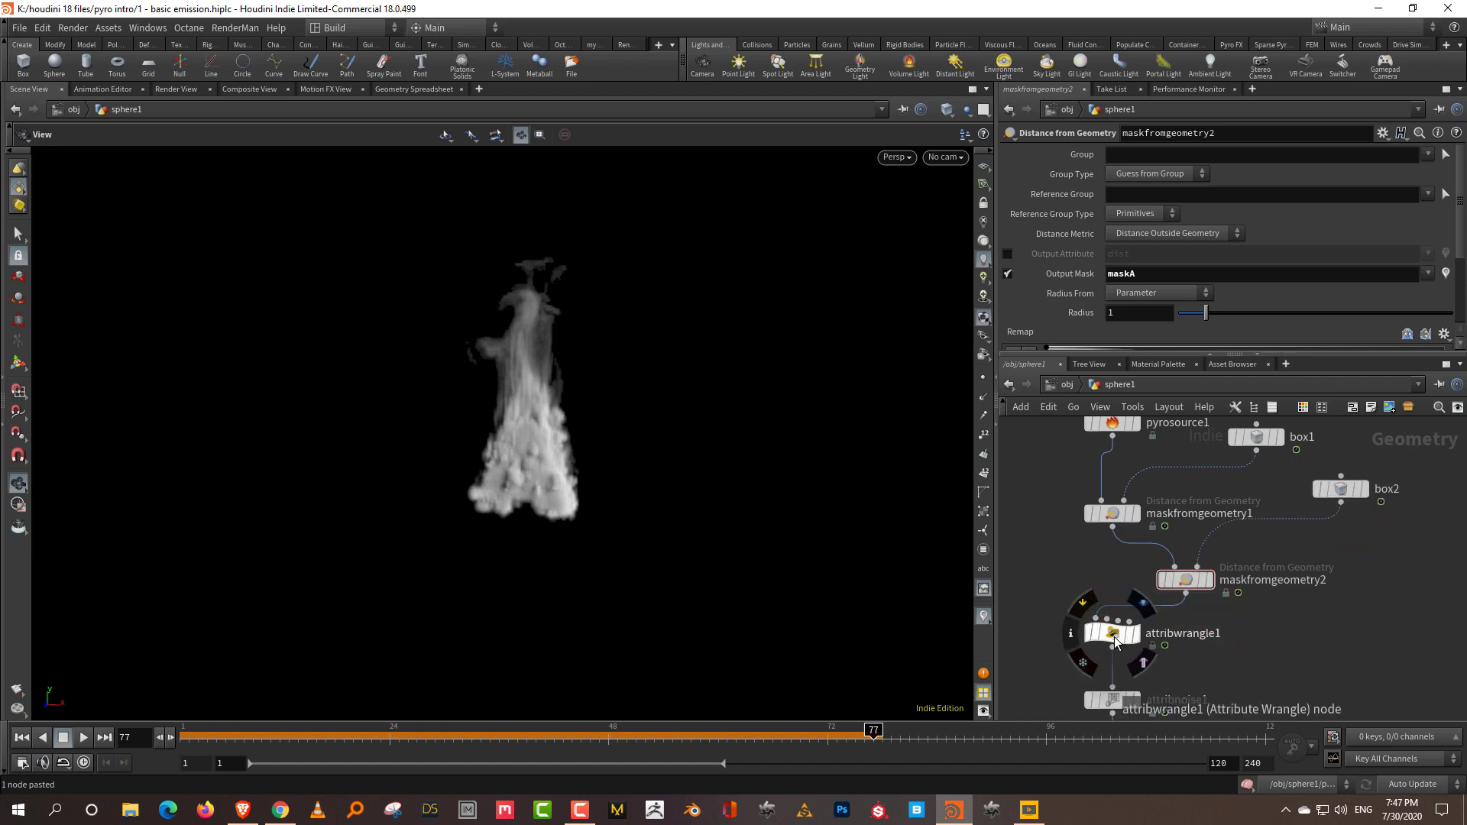
{"action": "left_click", "coordinate": [1112, 632]}
{"action": "key", "text": "ctrl+Up"}
{"action": "left_click", "coordinate": [1037, 593]}
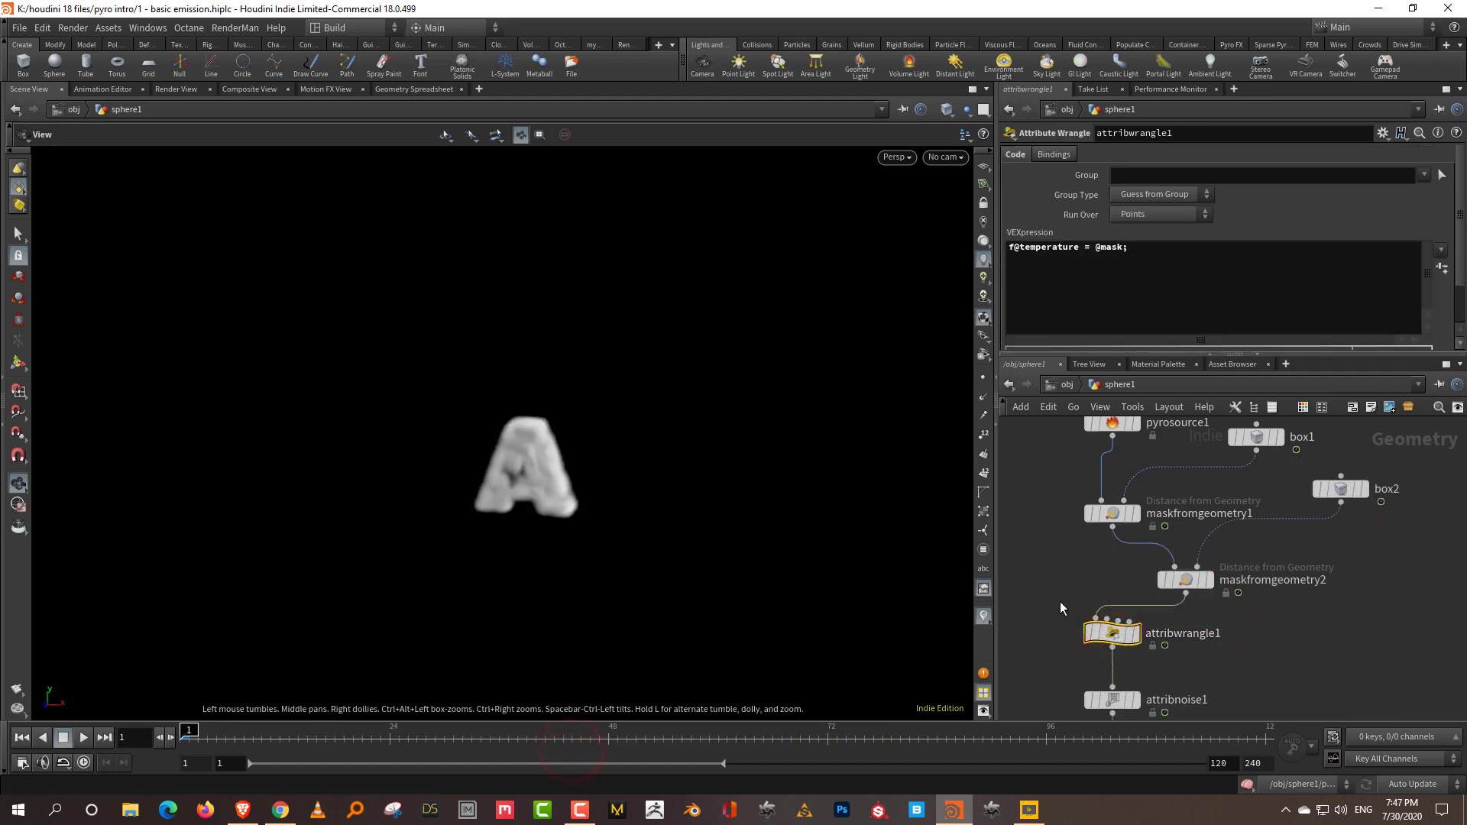
{"action": "left_click", "coordinate": [1139, 246]}
{"action": "key", "text": "Return"}
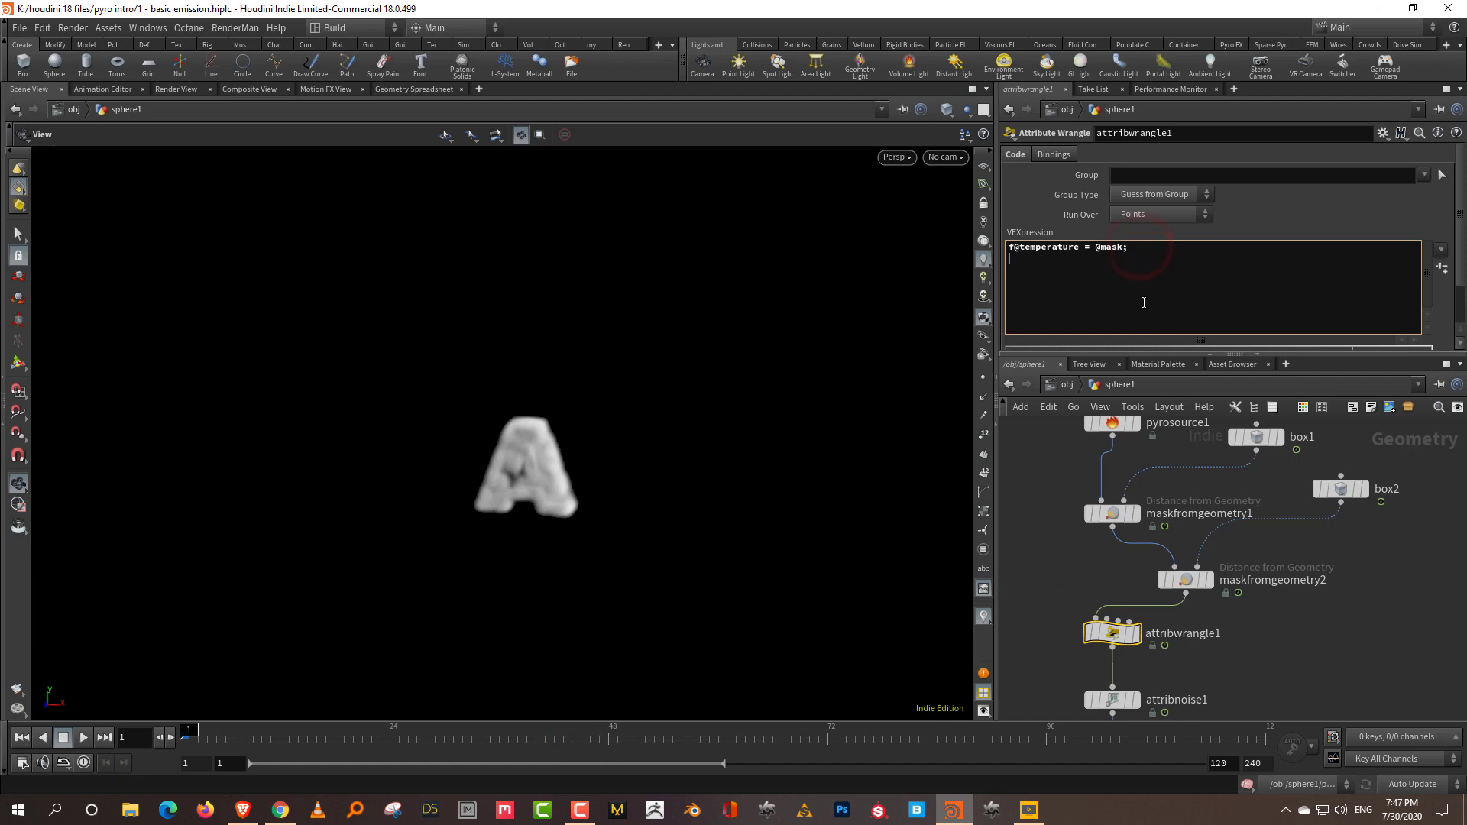
{"action": "type", "text": "f@density ="}
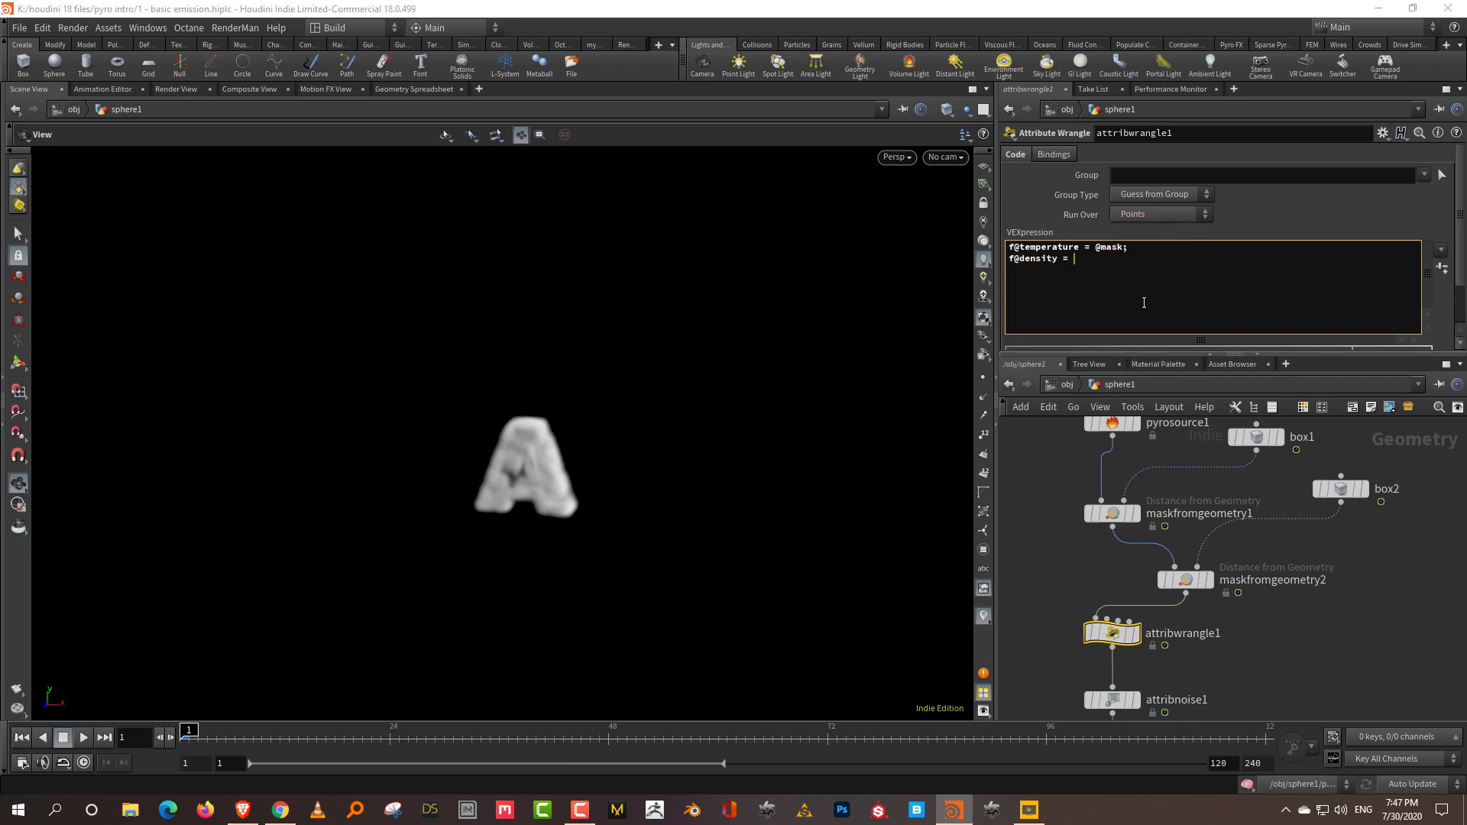
{"action": "type", "text": " @maskA"}
- Display box2 and template pyrosource1 so the letter's points show together with the box
{"action": "left_click", "coordinate": [1189, 545]}
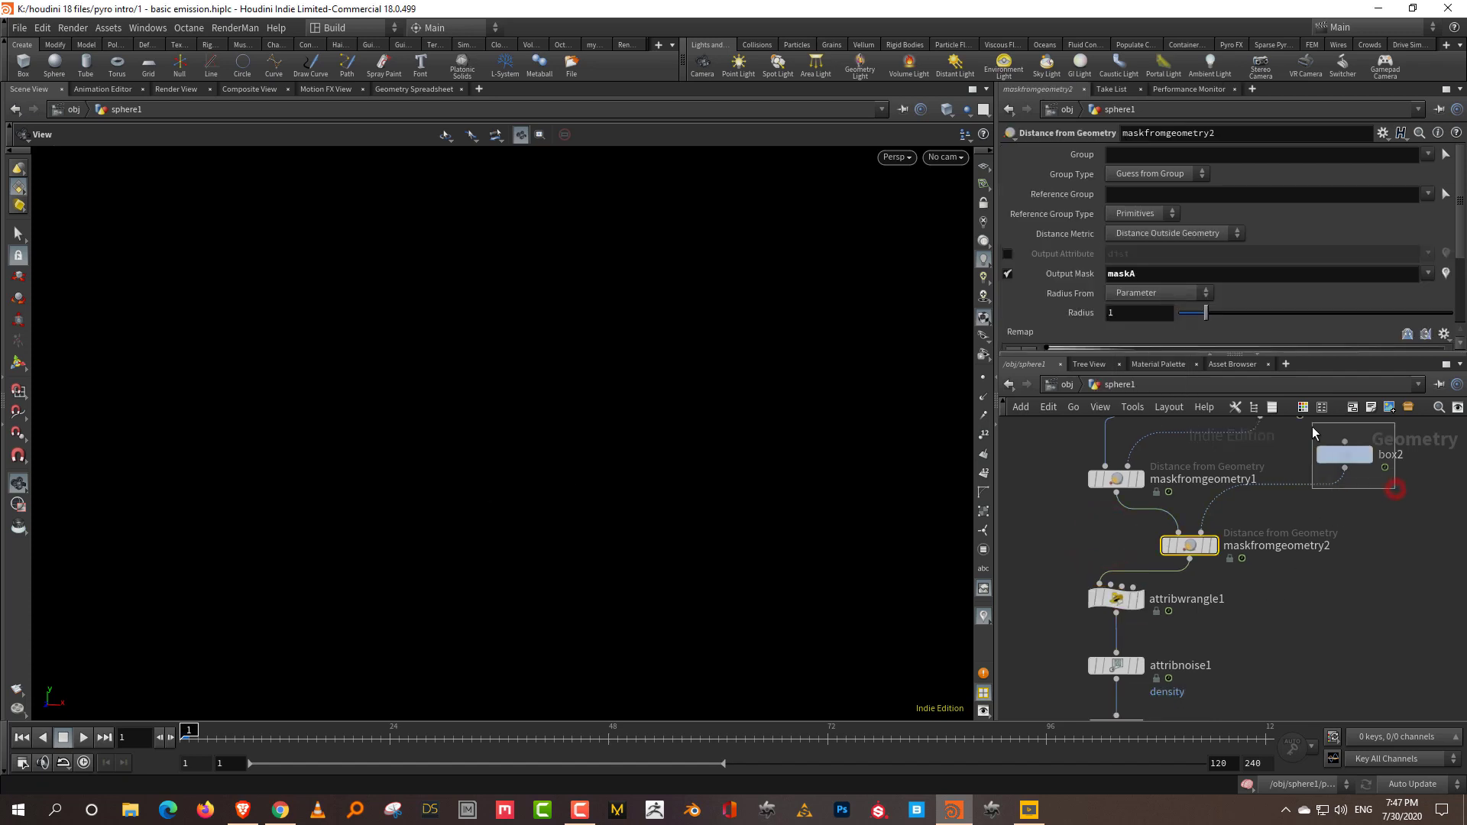
{"action": "left_click_drag", "start_coordinate": [1394, 488], "coordinate": [1313, 429]}
{"action": "mouse_move", "coordinate": [1364, 463]}
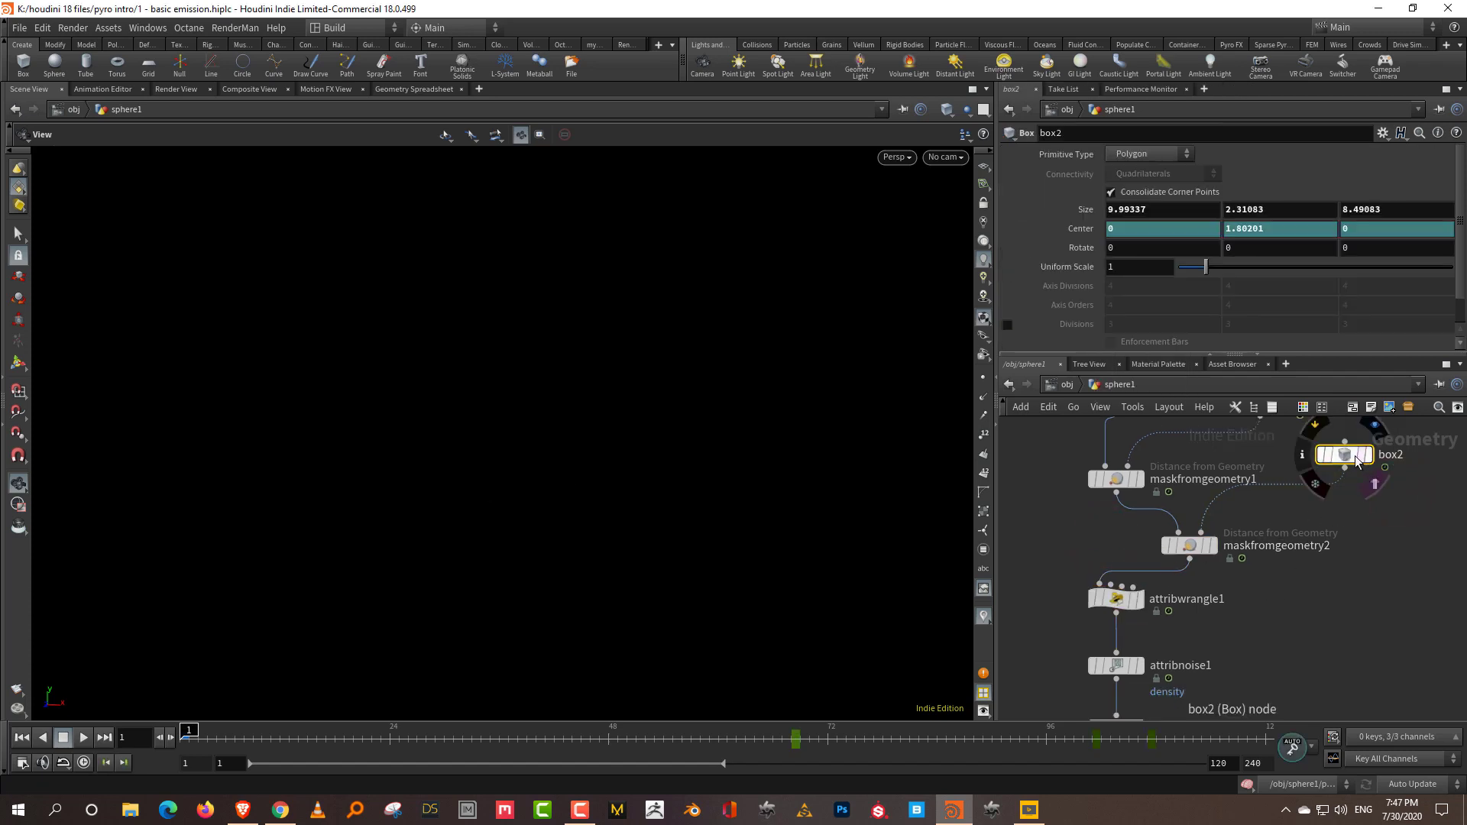
{"action": "left_click", "coordinate": [1362, 456]}
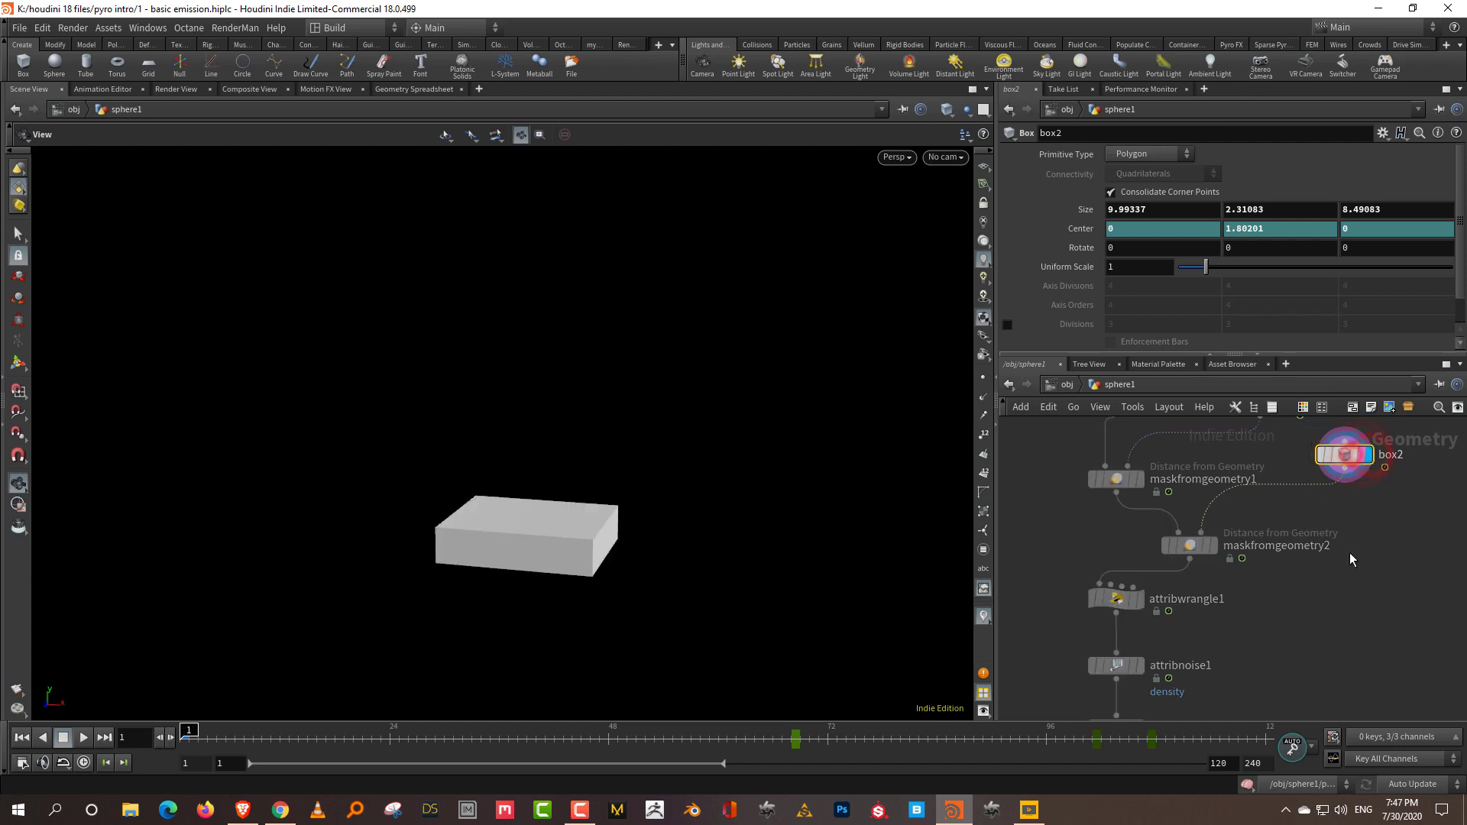
{"action": "left_click", "coordinate": [1384, 526]}
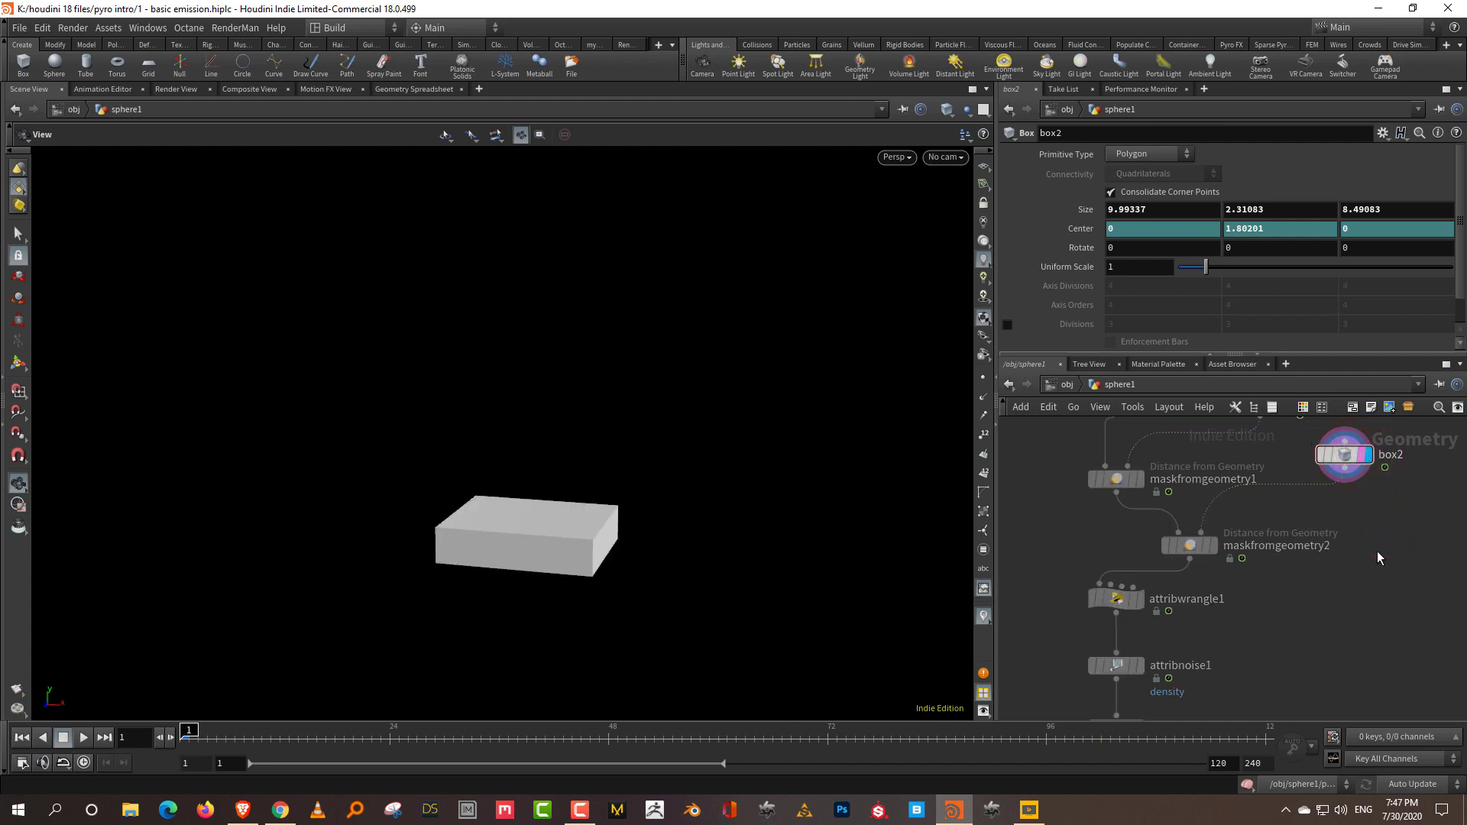
{"action": "left_click", "coordinate": [1396, 497]}
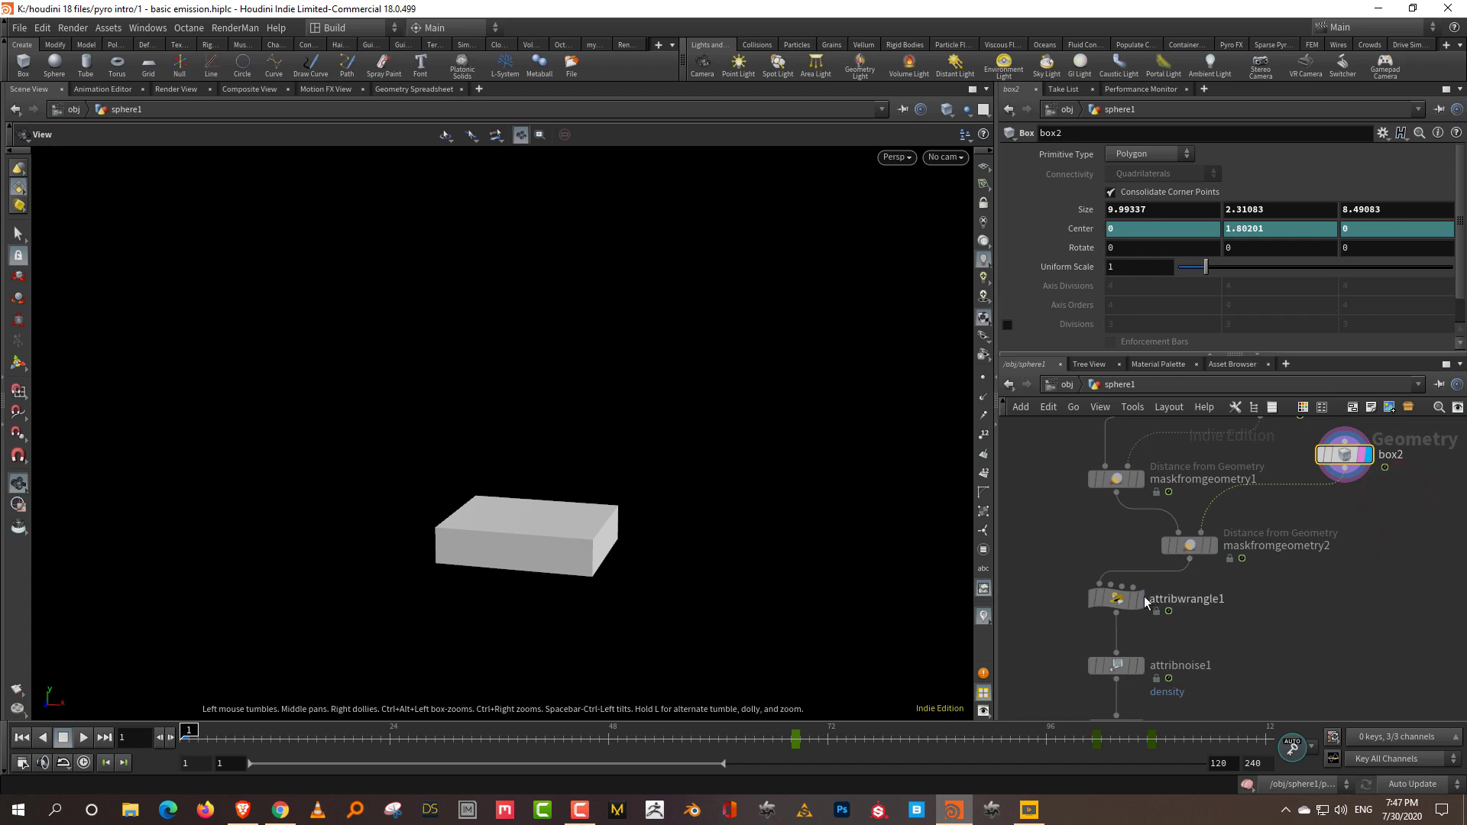
{"action": "mouse_move", "coordinate": [1136, 604]}
{"action": "middle_click_drag", "start_coordinate": [1136, 604], "coordinate": [1117, 674]}
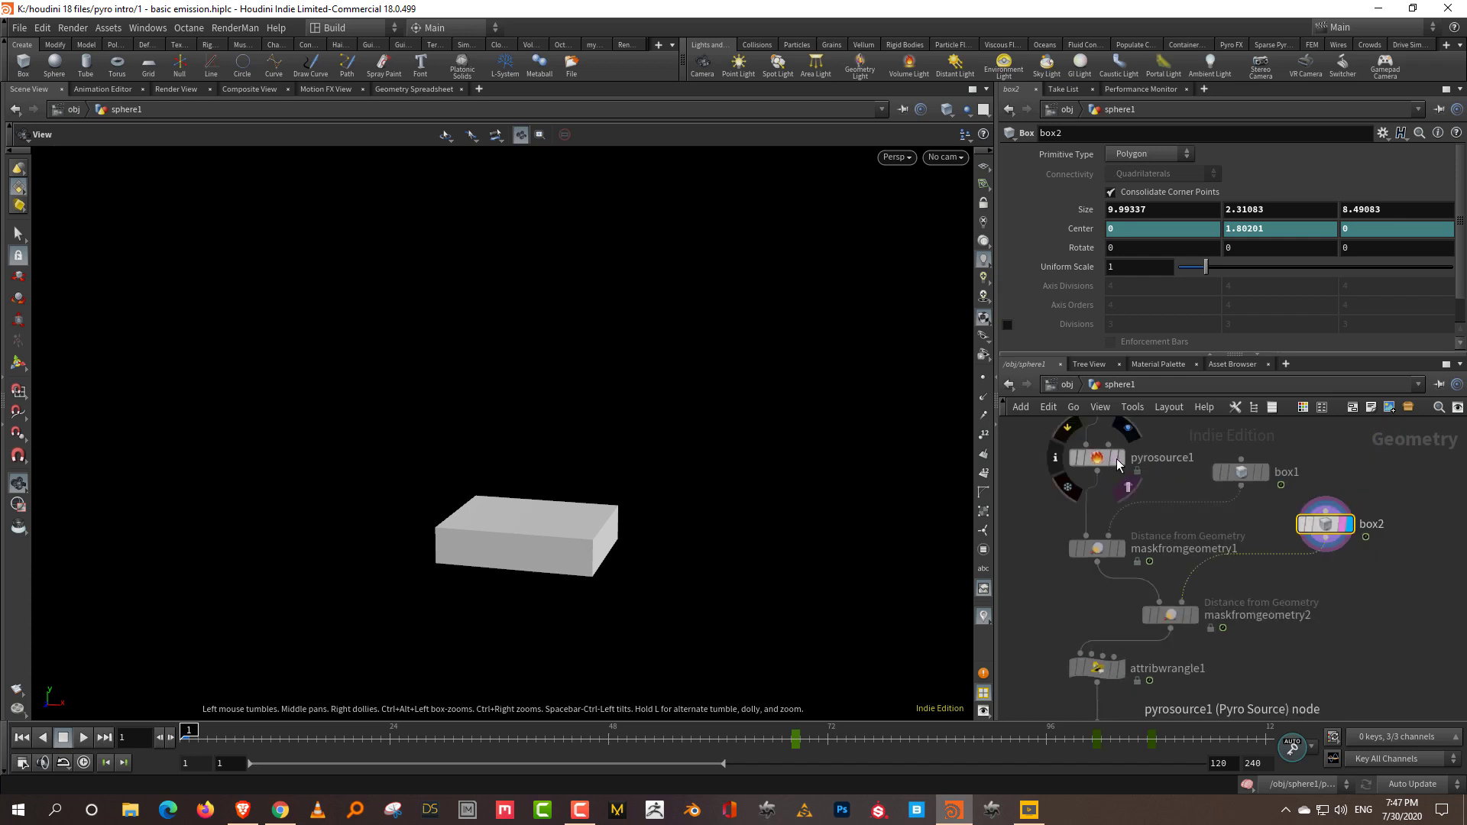
{"action": "left_click", "coordinate": [1114, 457]}
{"action": "left_click_drag", "start_coordinate": [691, 555], "coordinate": [748, 523]}
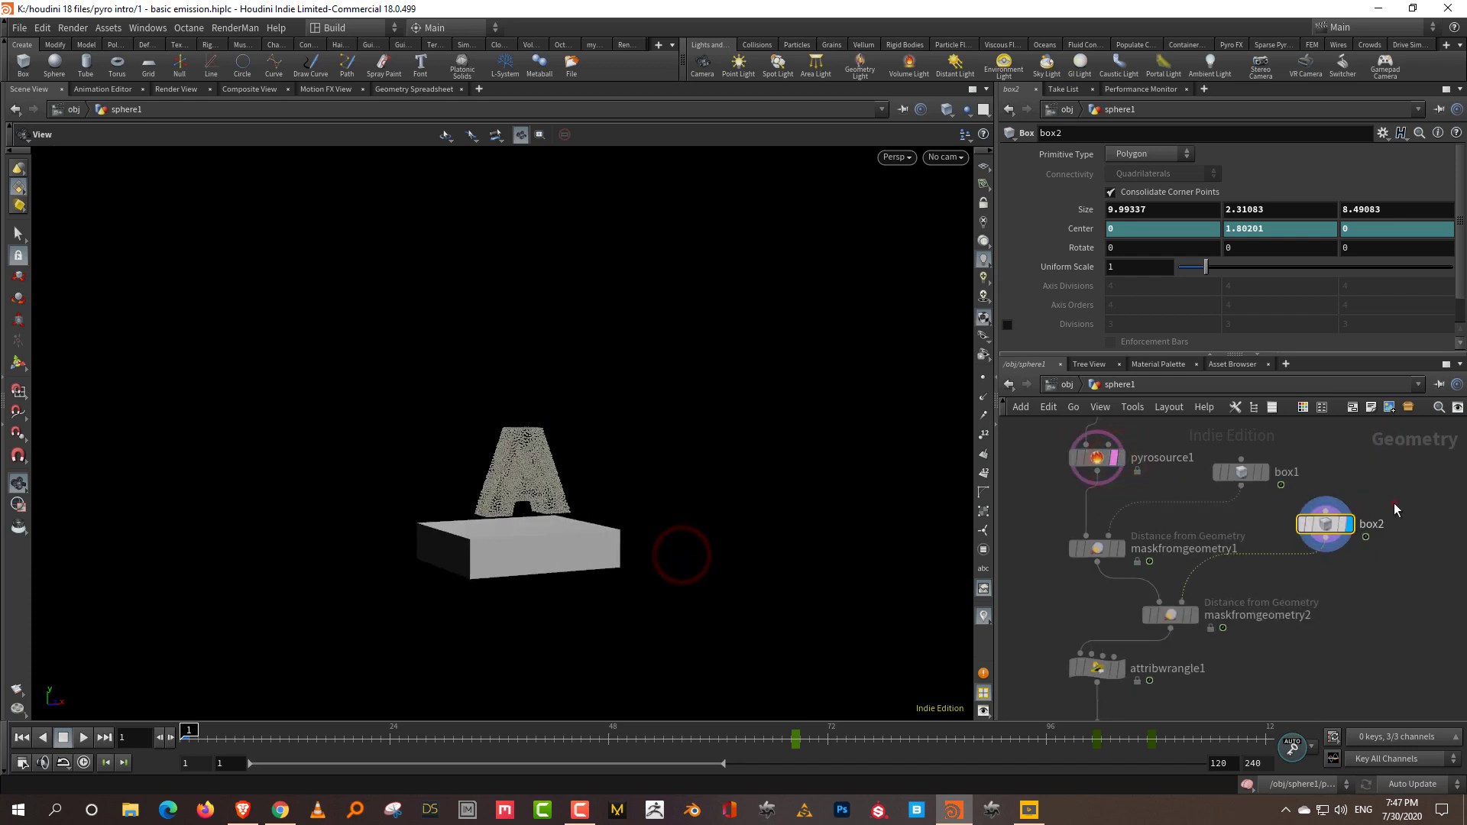
- Stretch box2 upward to about 11.38 high so it encloses the letter, and delete the animation channels on its Center
{"action": "key", "text": "Return"}
{"action": "left_click_drag", "start_coordinate": [524, 517], "coordinate": [519, 403]}
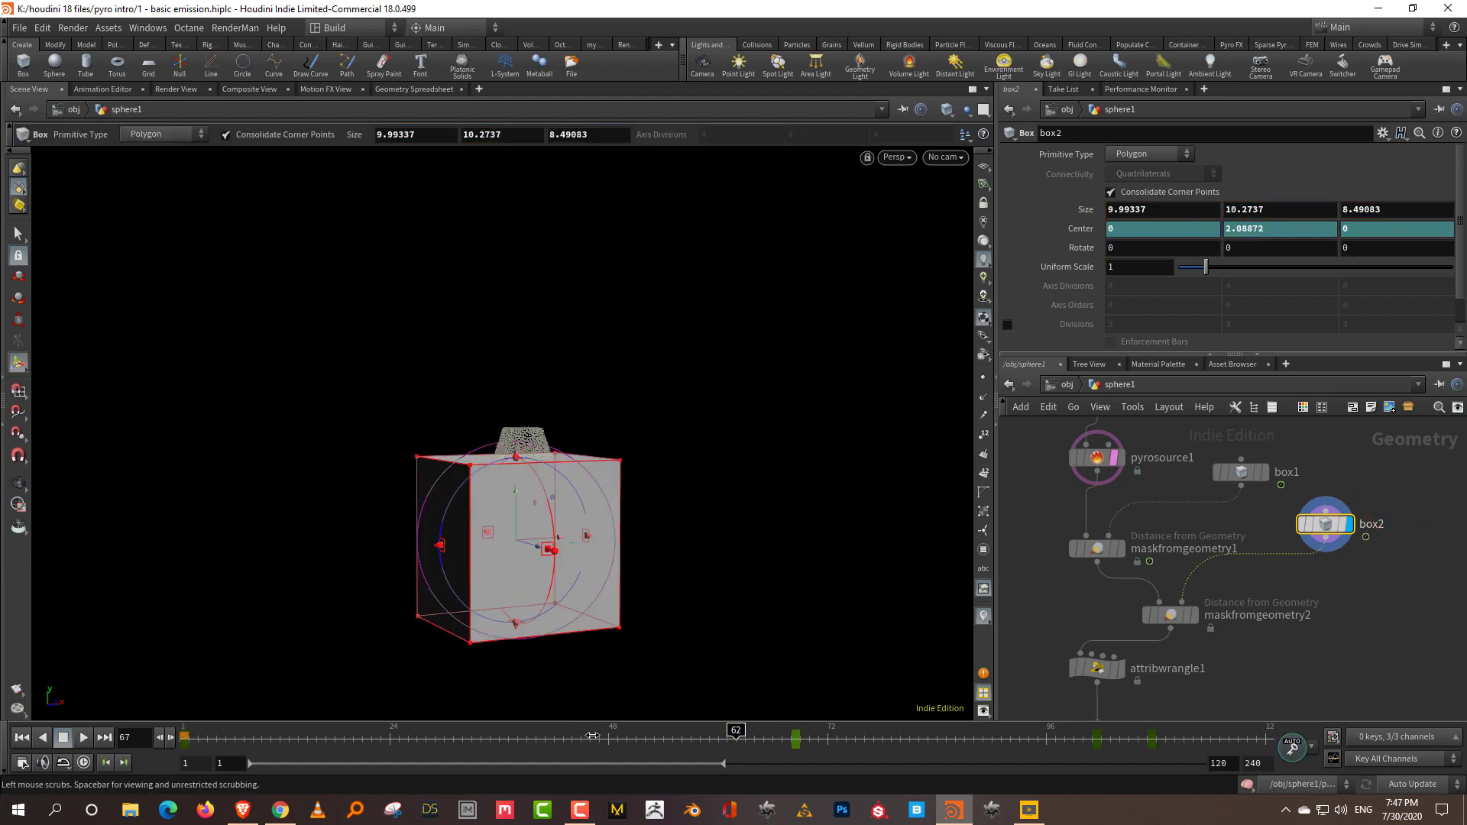
{"action": "right_click", "coordinate": [1078, 214]}
{"action": "mouse_move", "coordinate": [1123, 375]}
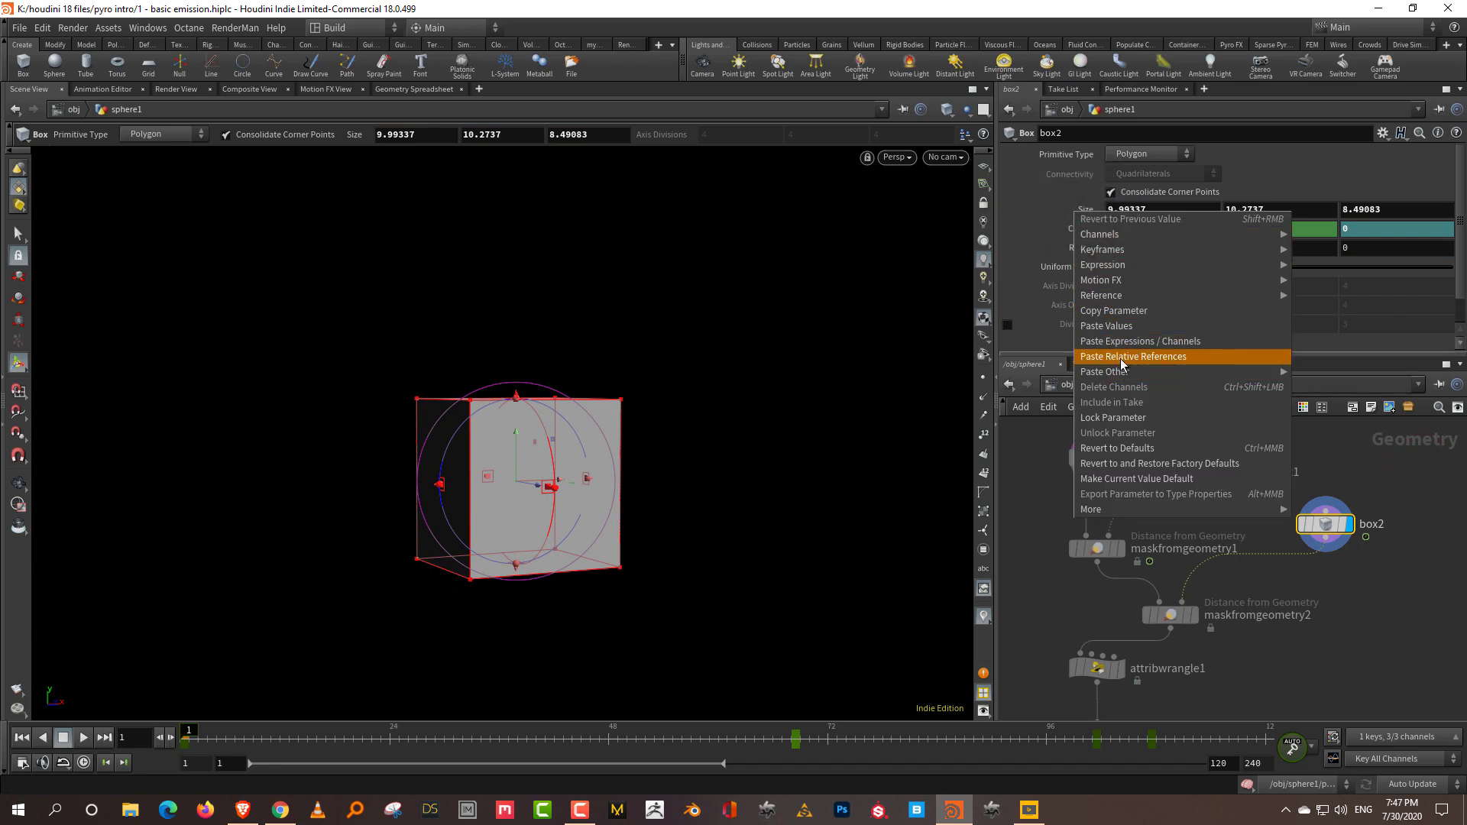
{"action": "right_click", "coordinate": [1083, 232]}
{"action": "left_click", "coordinate": [1142, 405]}
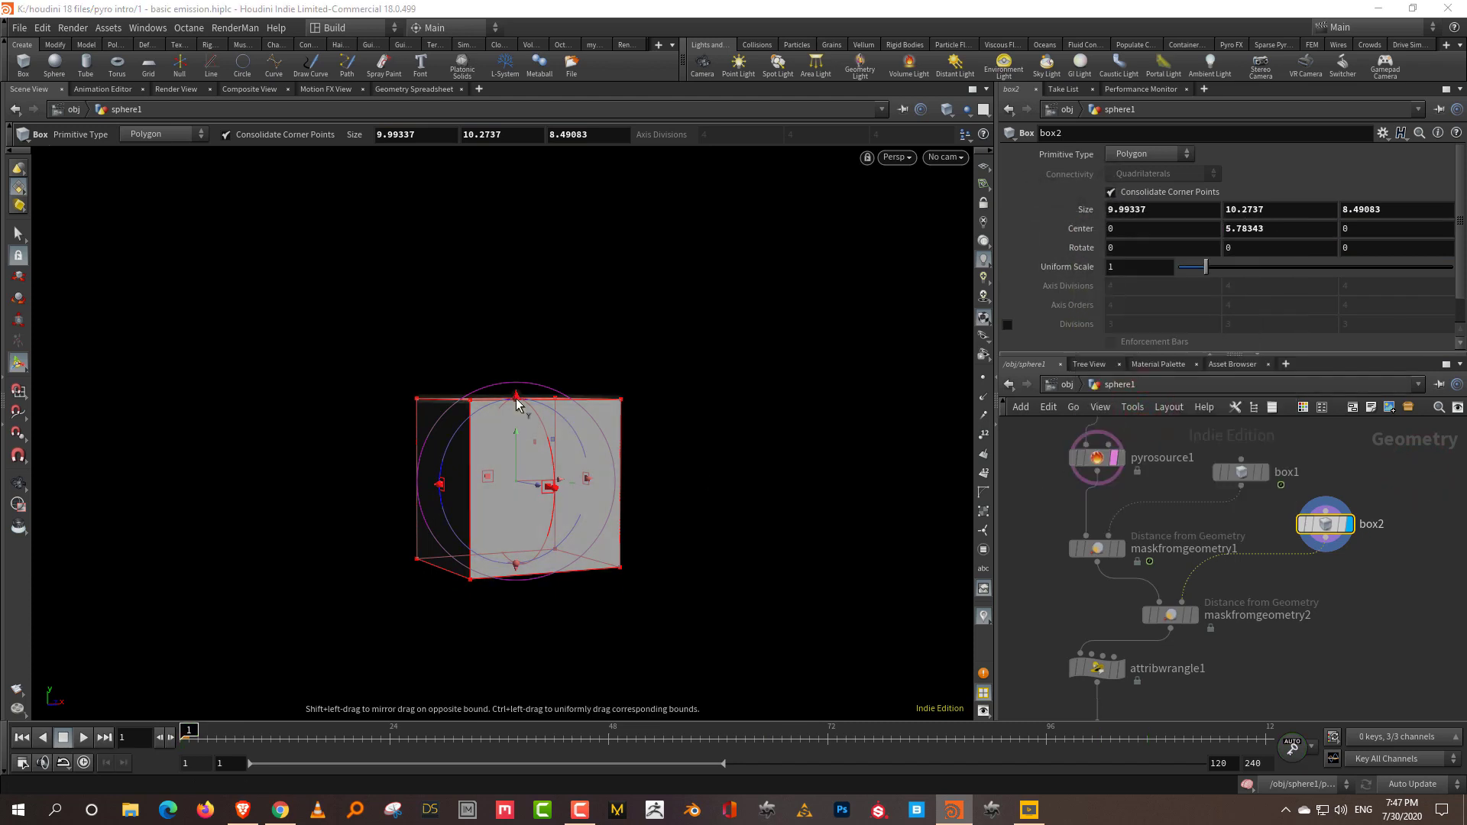
{"action": "left_click_drag", "start_coordinate": [517, 397], "coordinate": [517, 379]}
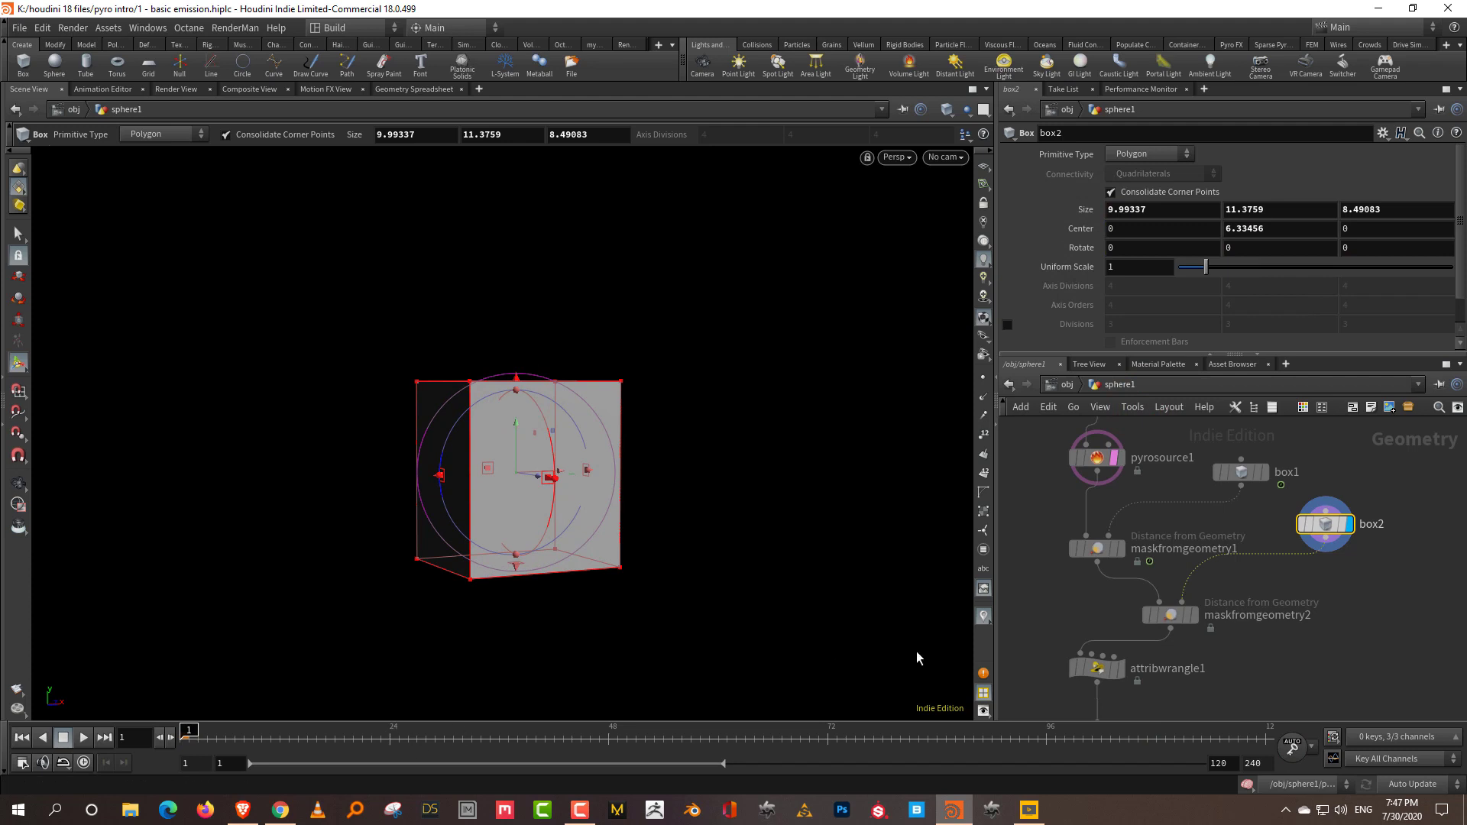
- Display attribwrangle1, keyframe box2's Size at frame 82, and try flattening the box above the letter before undoing it
{"action": "left_click", "coordinate": [1113, 670]}
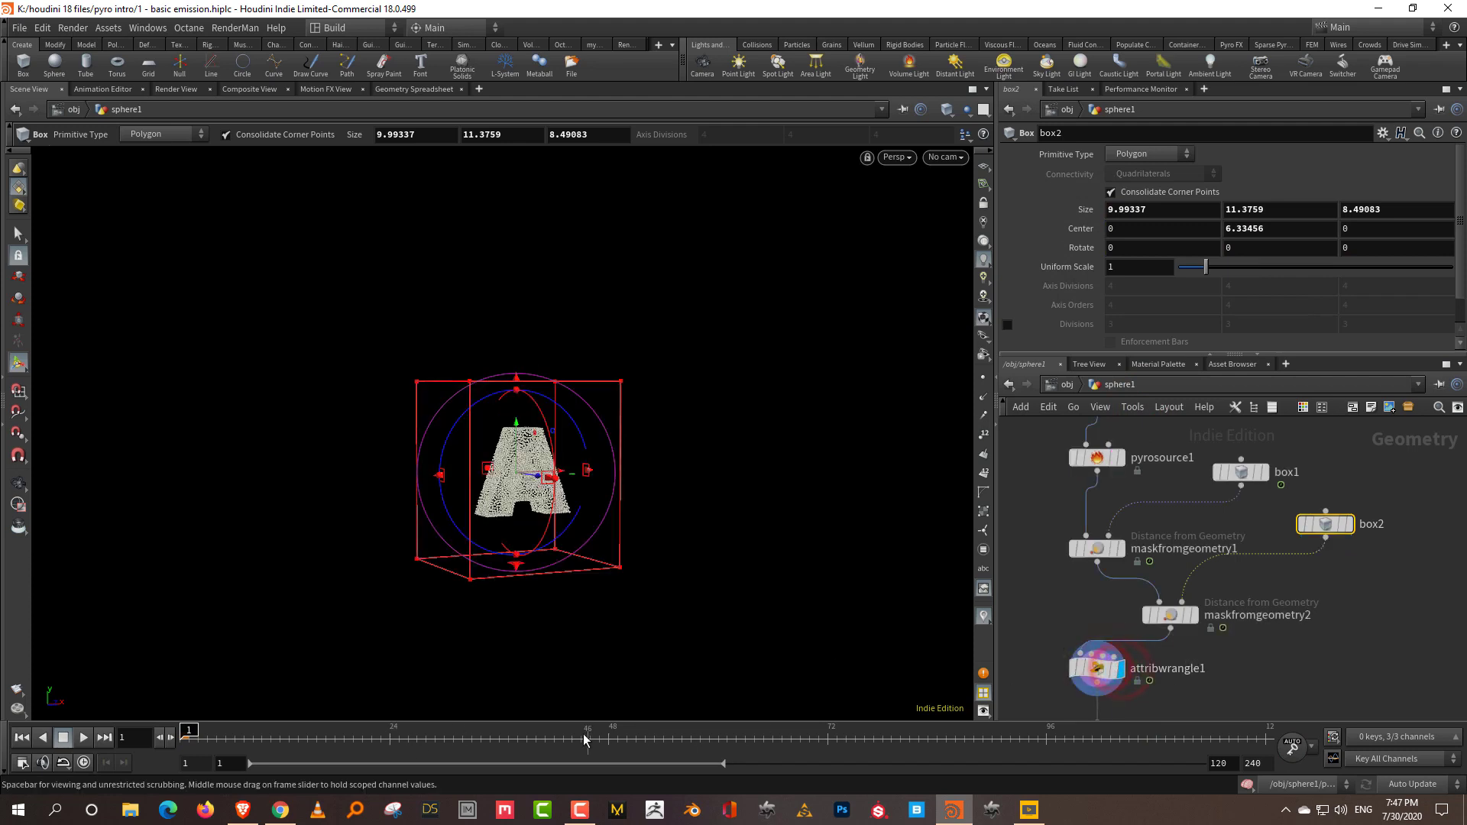
{"action": "left_click_drag", "start_coordinate": [623, 743], "coordinate": [796, 738]}
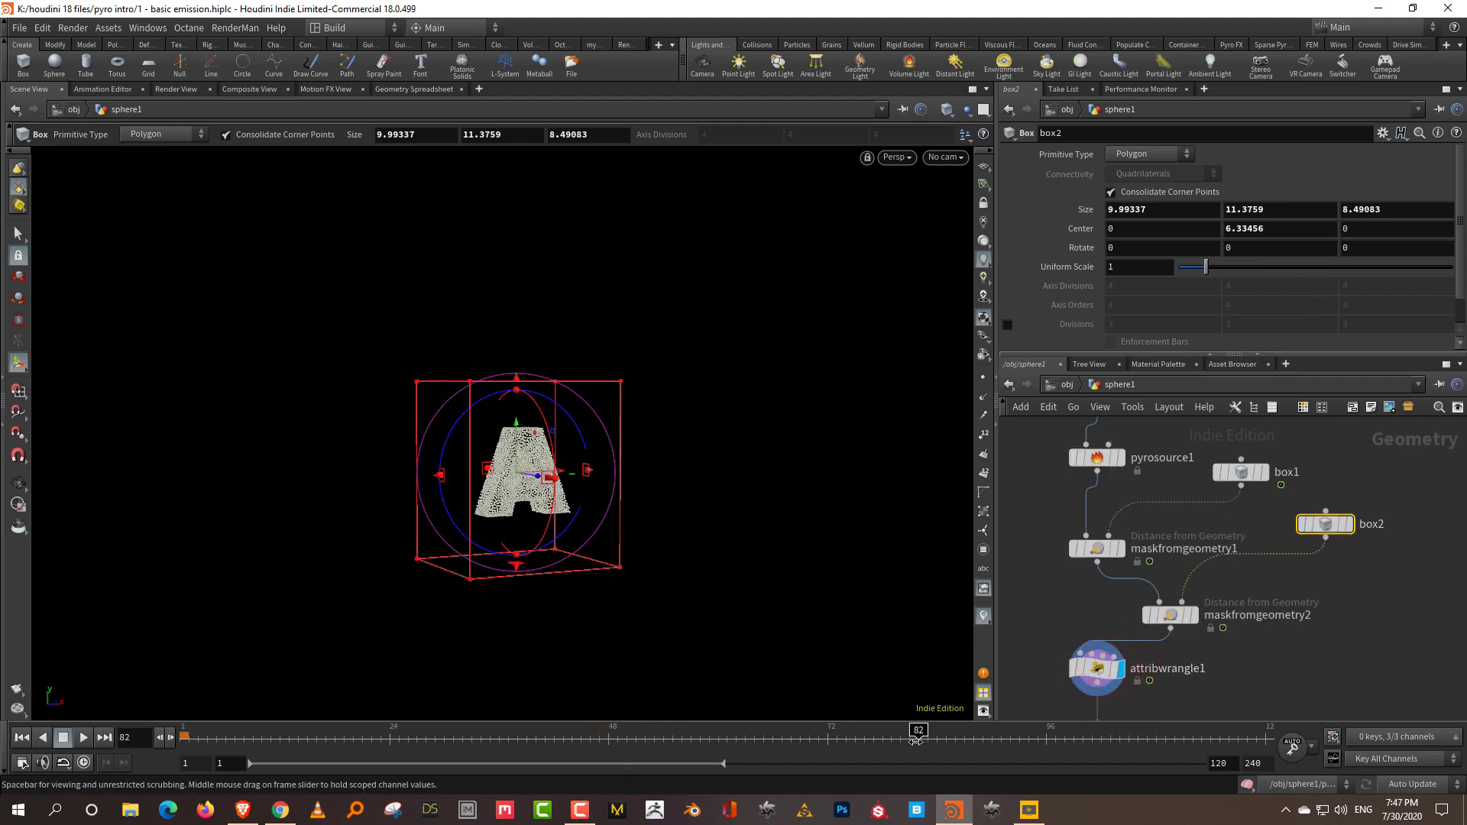
{"action": "left_click", "coordinate": [1089, 210], "text": "alt"}
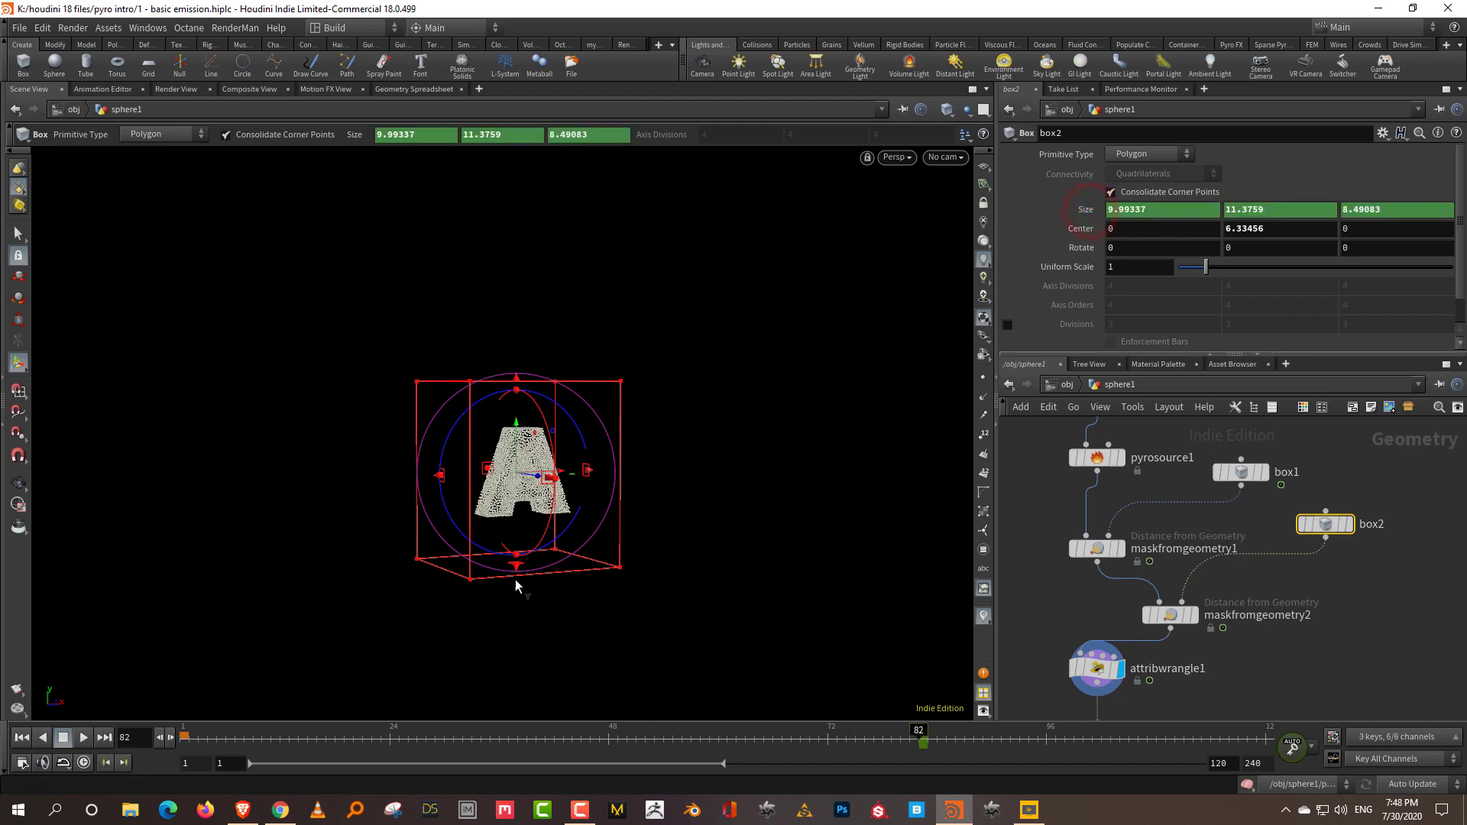
{"action": "left_click_drag", "start_coordinate": [516, 583], "coordinate": [527, 405]}
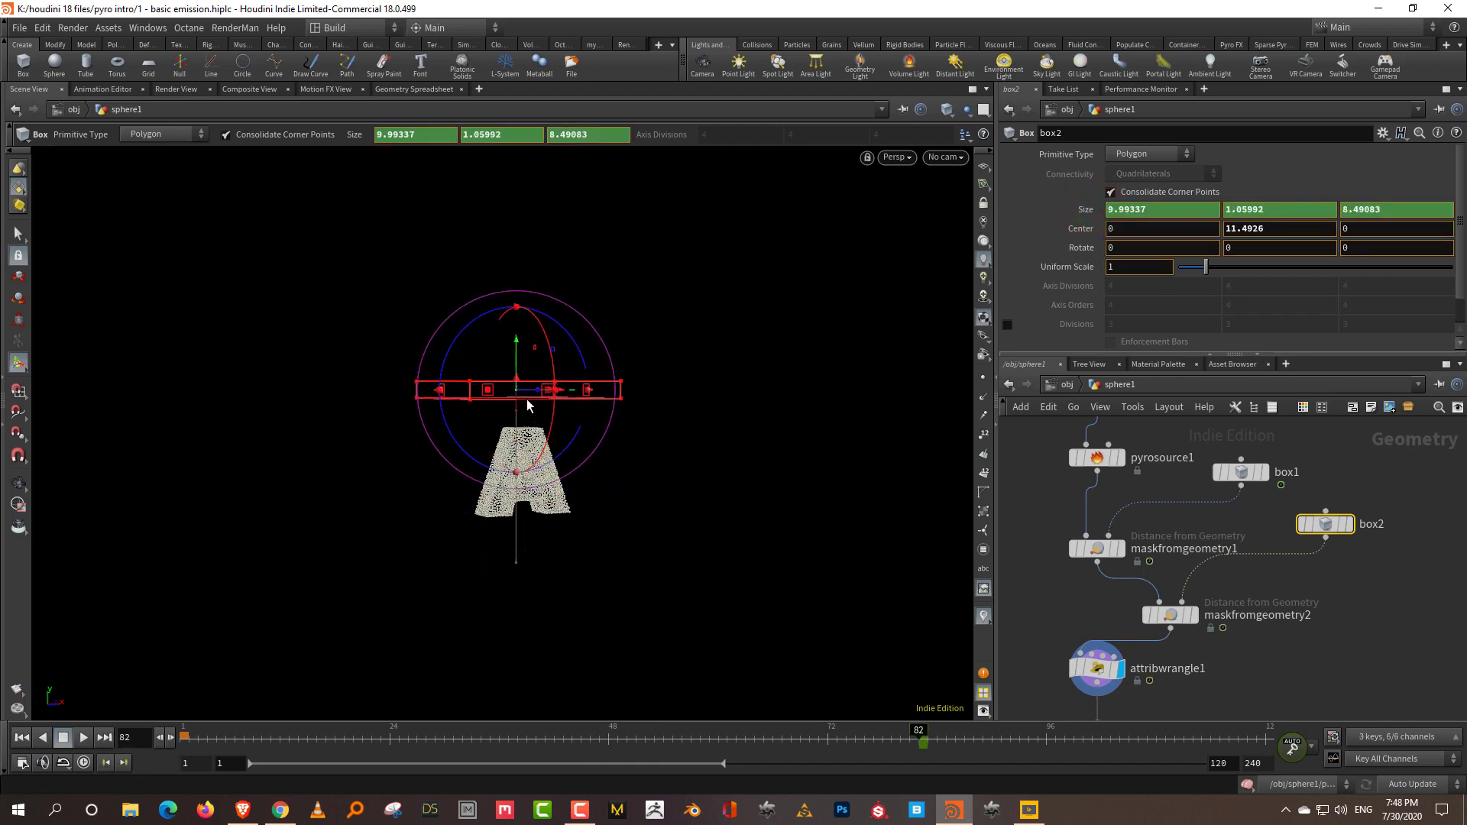
{"action": "key", "text": "ctrl+z"}
- At frame 105, raise box2's lower side above the letter, and scrub the animation back to frame 1
{"action": "left_click_drag", "start_coordinate": [922, 730], "coordinate": [1132, 723]}
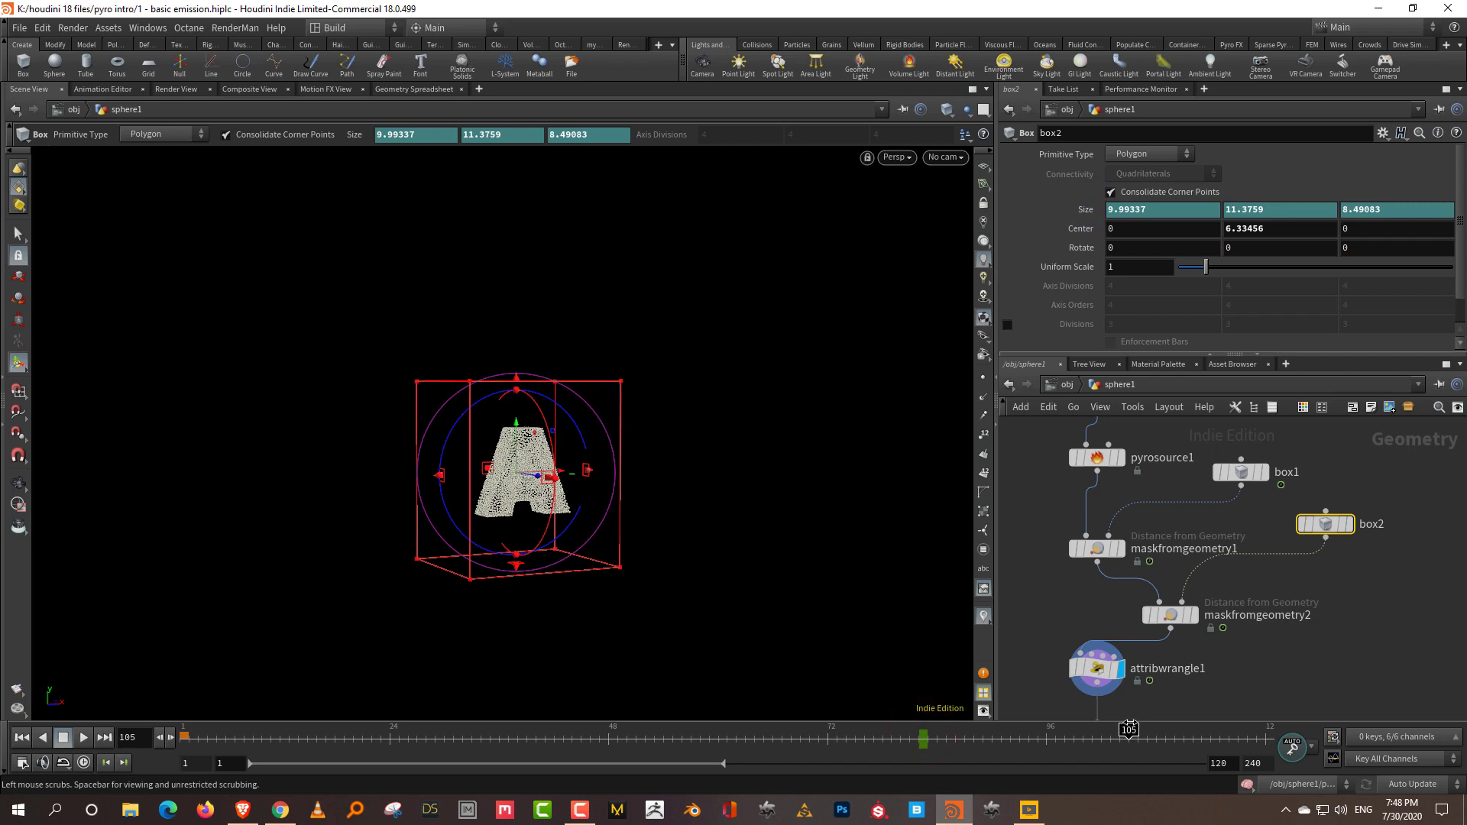
{"action": "left_click_drag", "start_coordinate": [517, 567], "coordinate": [544, 402]}
{"action": "left_click_drag", "start_coordinate": [909, 732], "coordinate": [863, 737]}
{"action": "left_click_drag", "start_coordinate": [206, 732], "coordinate": [189, 732]}
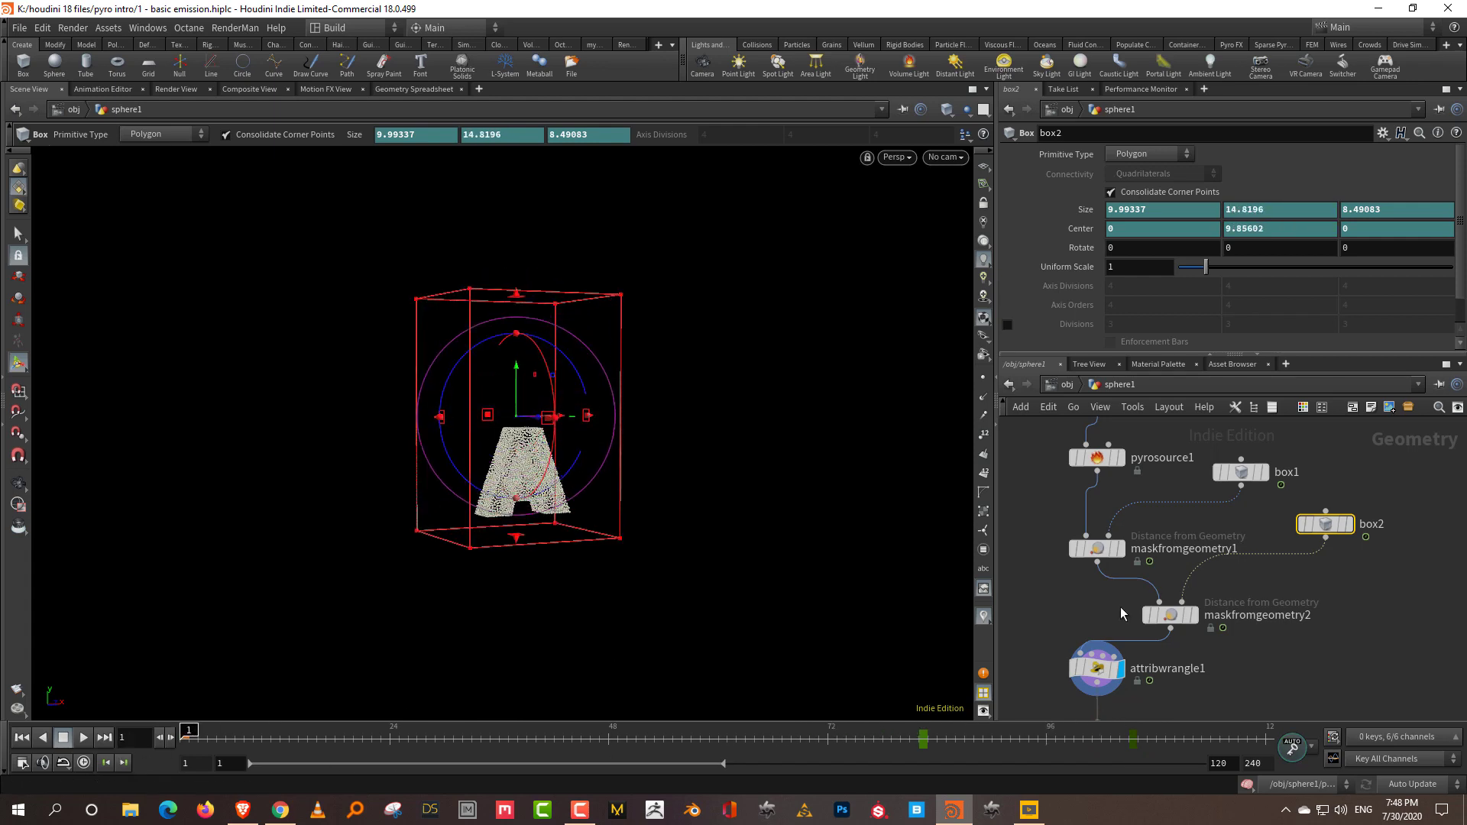
- Display volumerasterizeattributes1 and scrub the timeline to check the animated density source
{"action": "scroll", "coordinate": [1146, 609], "scroll_direction": "down", "scroll_amount": 8}
{"action": "left_click", "coordinate": [1174, 554]}
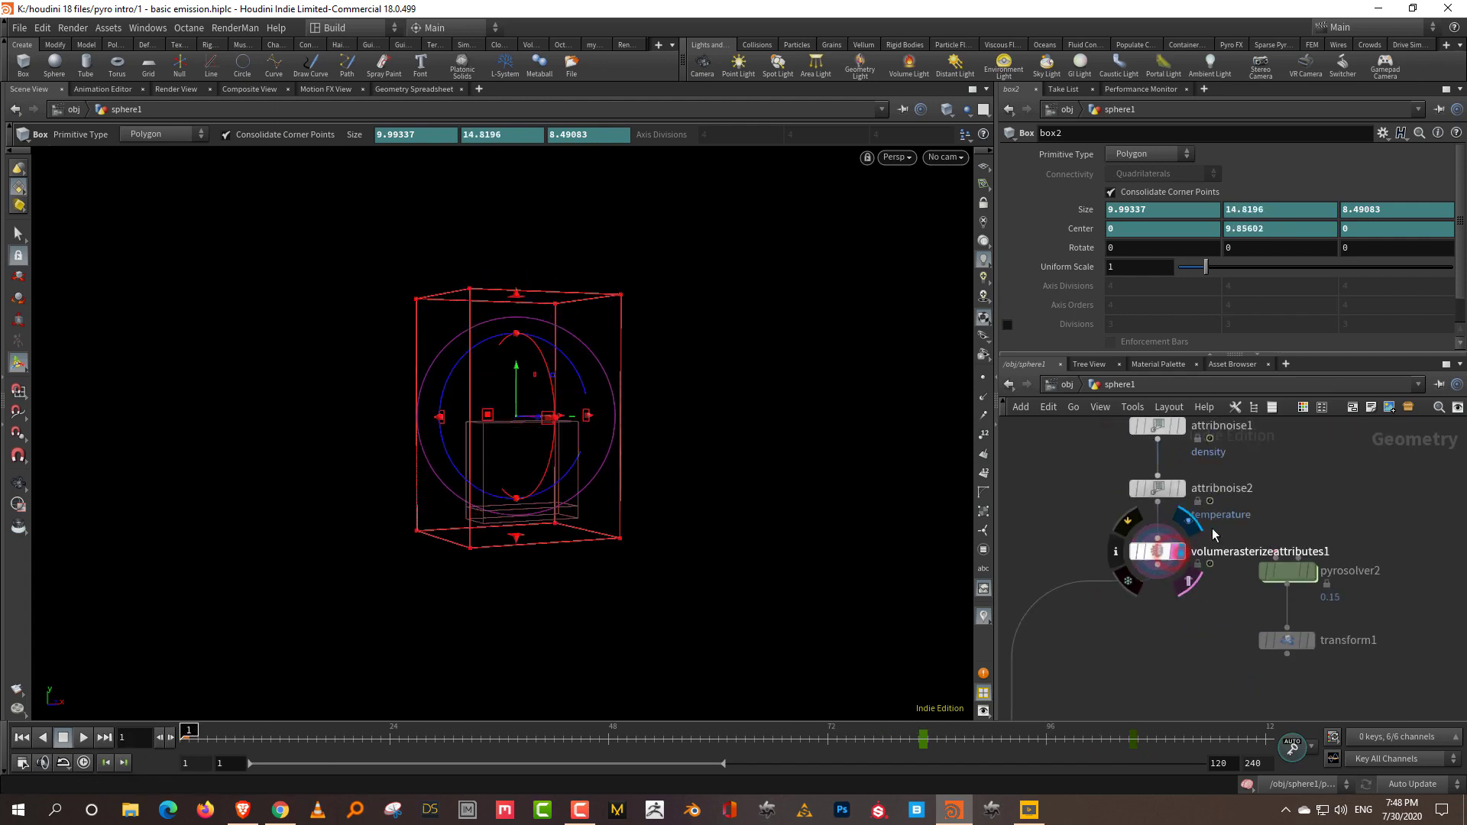
{"action": "left_click_drag", "start_coordinate": [188, 732], "coordinate": [535, 724]}
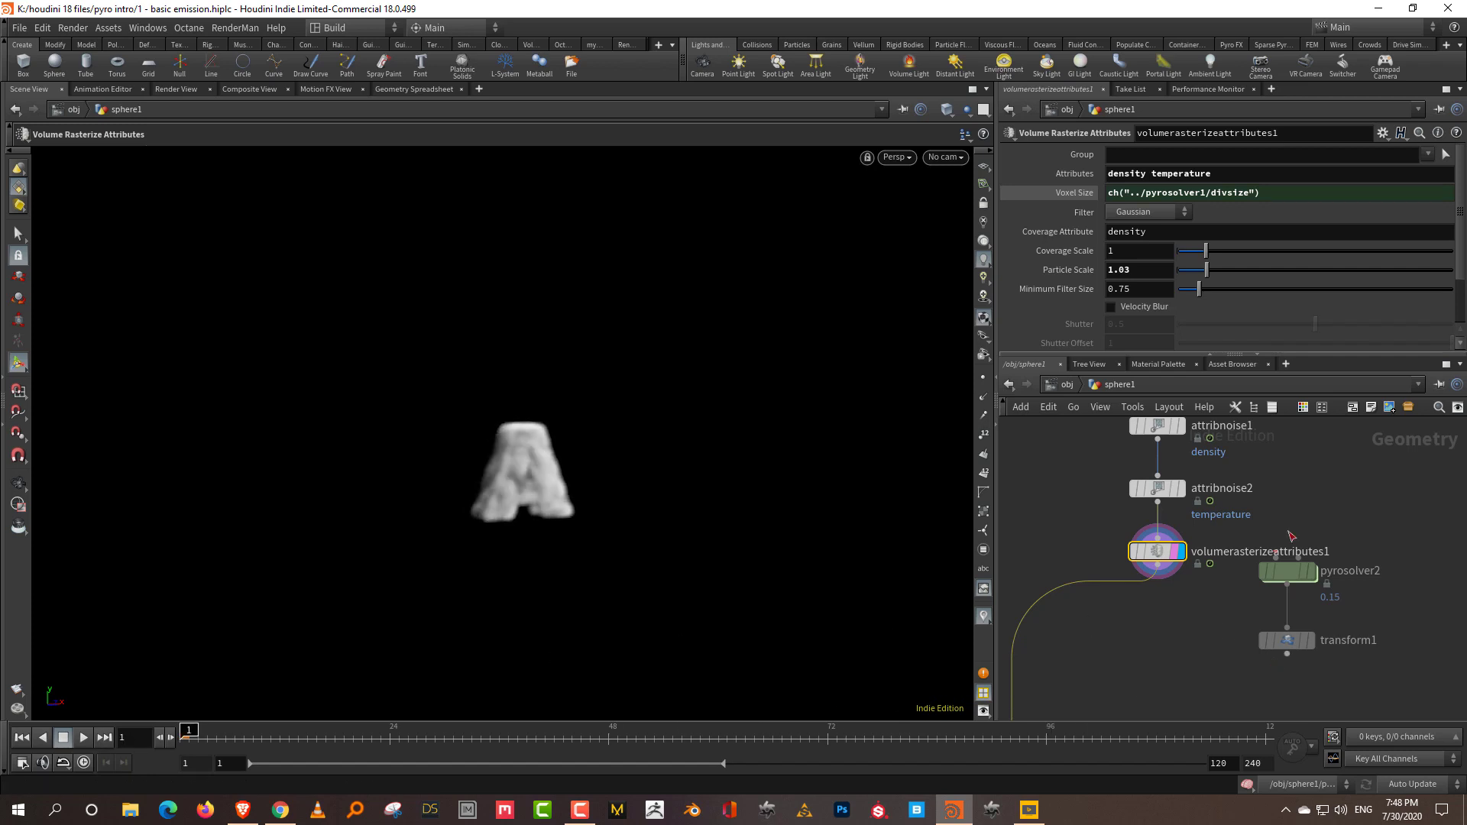
- Display merge1, play the smoke simulation with the playback range extended to frame 136, and stop it
{"action": "middle_click_drag", "start_coordinate": [1162, 672], "coordinate": [1226, 512]}
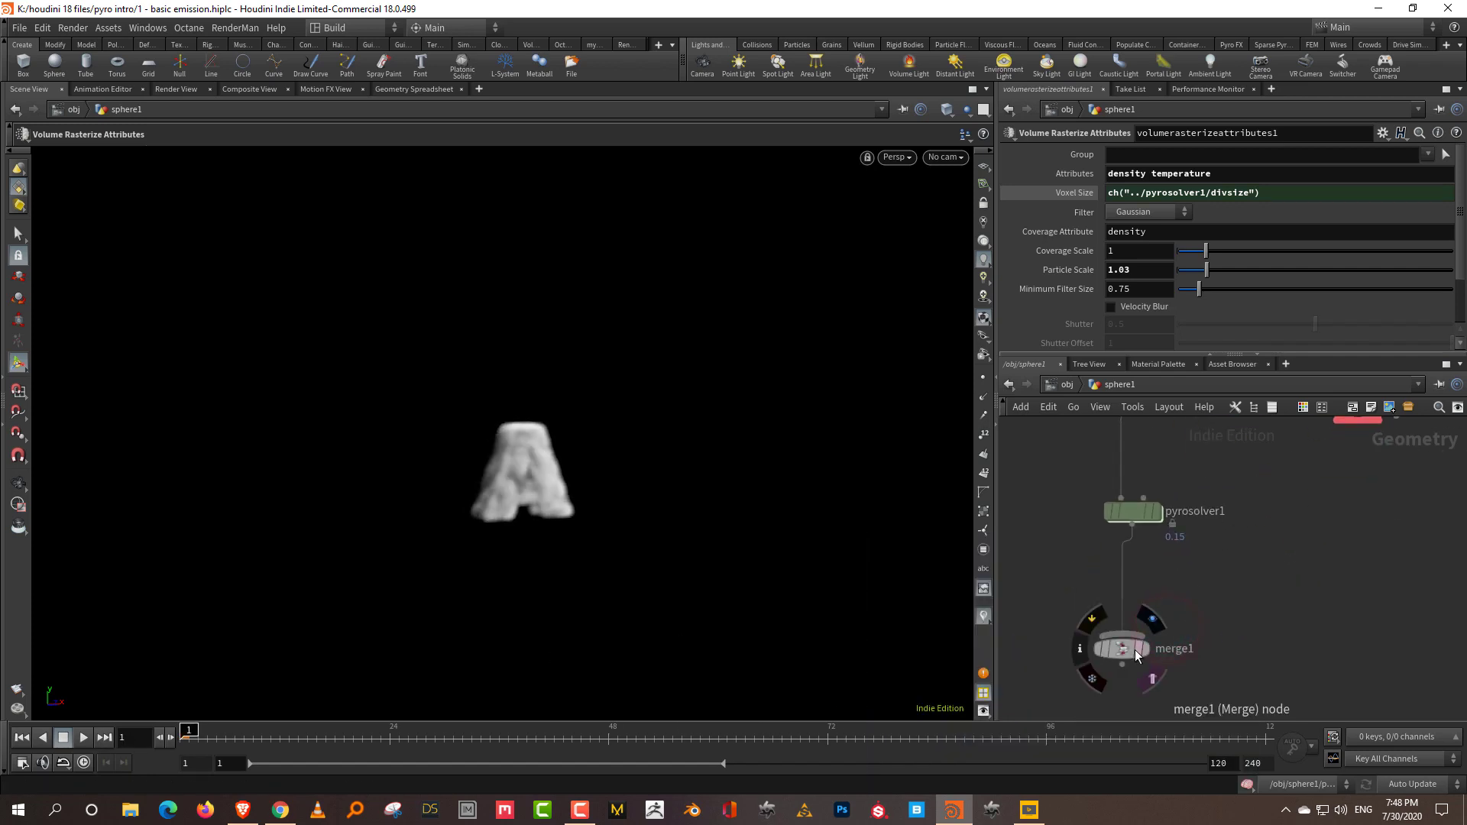
{"action": "left_click", "coordinate": [1146, 650]}
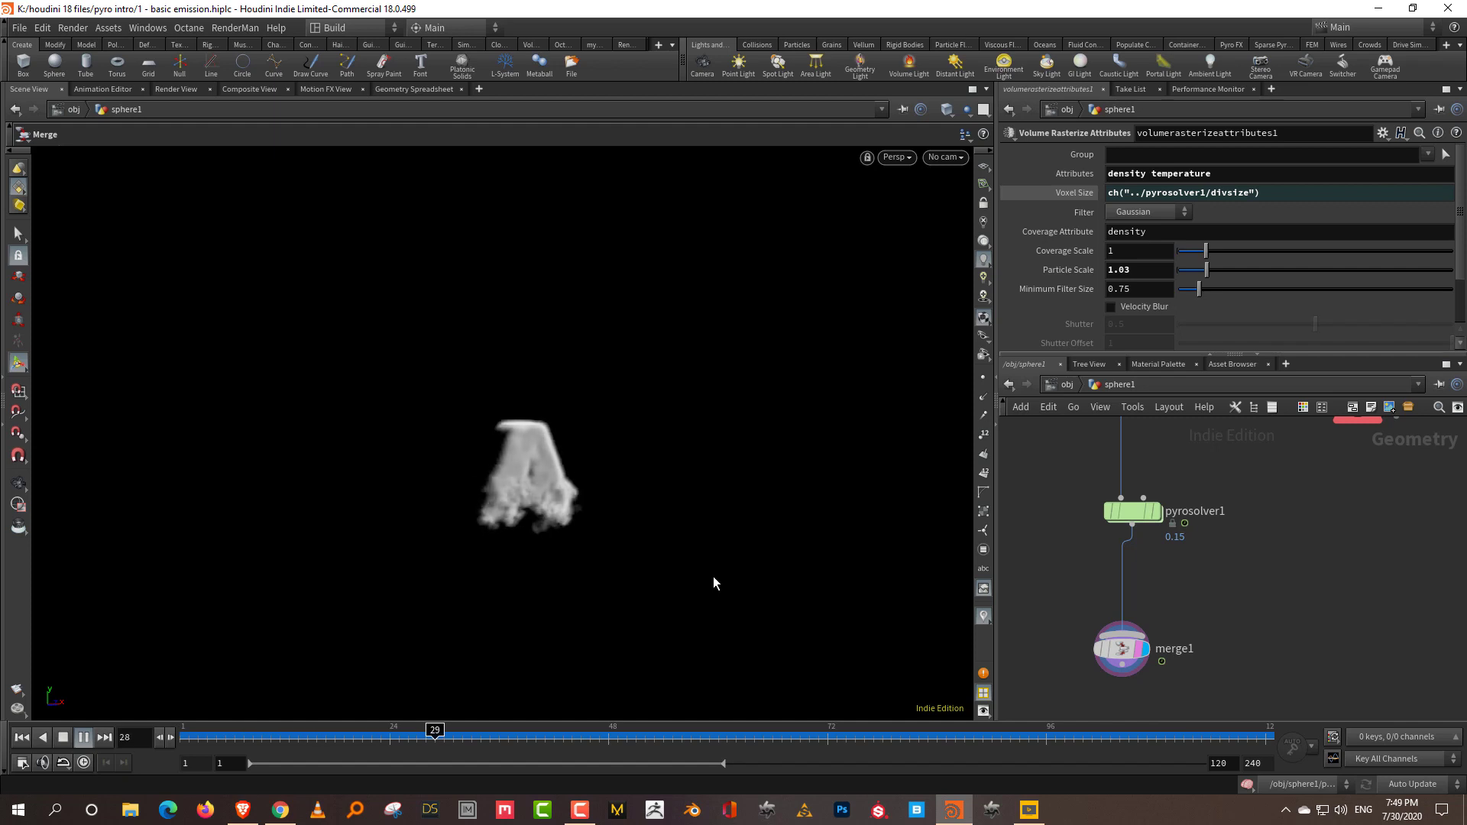
{"action": "left_click_drag", "start_coordinate": [740, 761], "coordinate": [806, 761]}
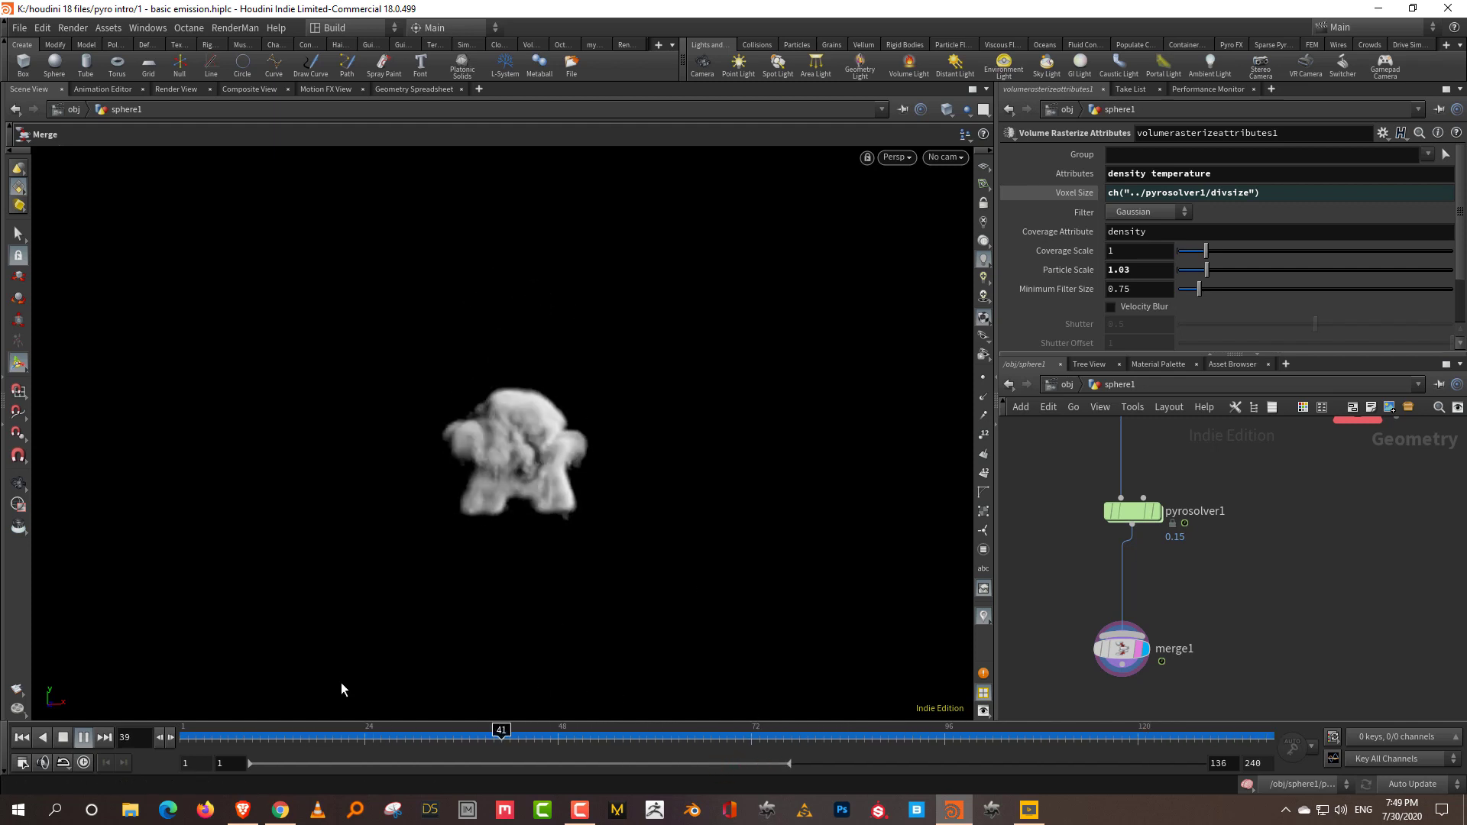
{"action": "left_click", "coordinate": [65, 738]}
- Shift both of box2's keyframes about 20 frames earlier, replay the simulation, and return to frame 1
{"action": "scroll", "coordinate": [1096, 550], "scroll_direction": "up", "scroll_amount": 10}
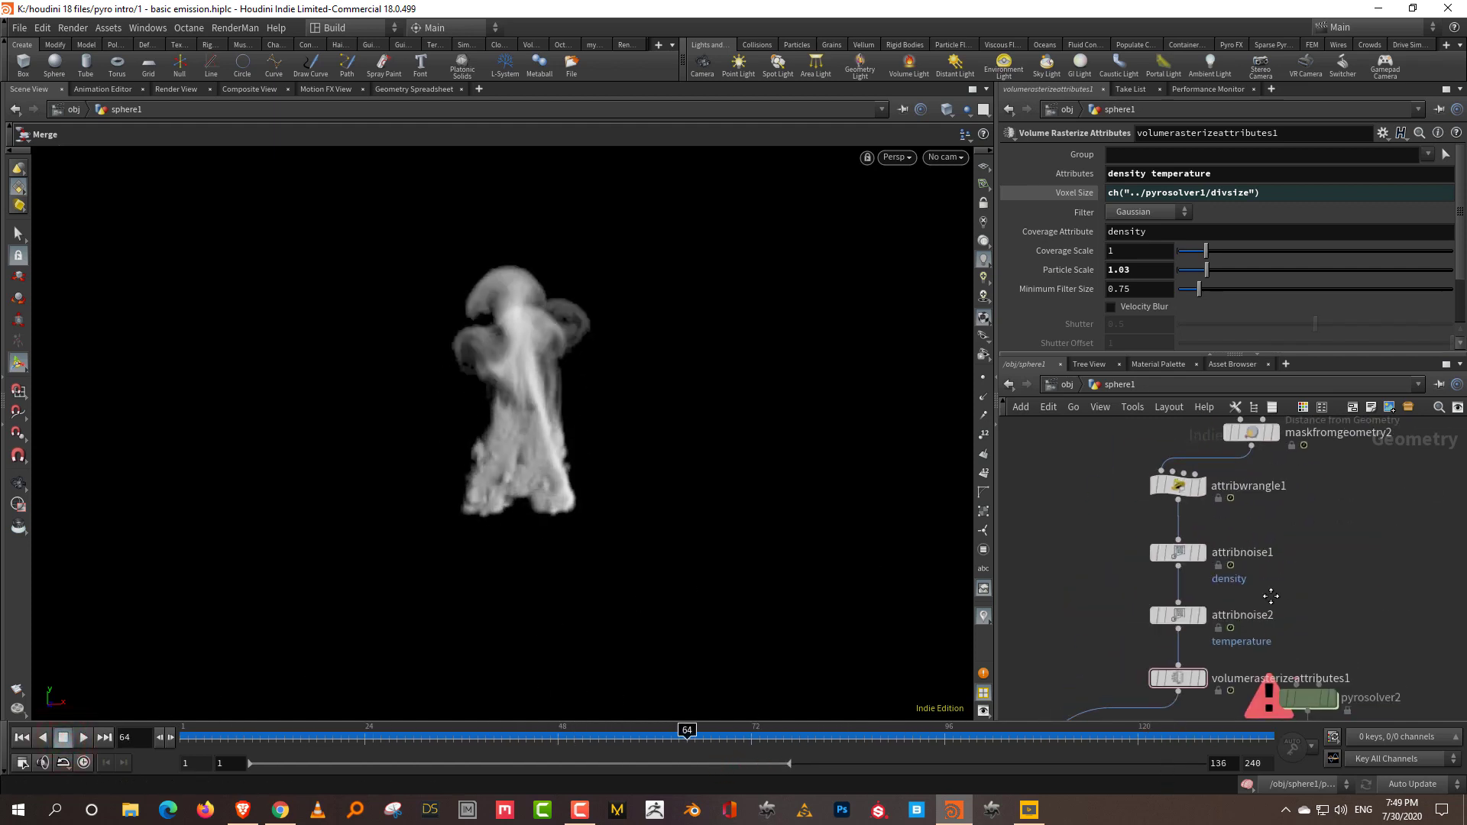
{"action": "left_click", "coordinate": [1330, 500]}
{"action": "left_click_drag", "start_coordinate": [776, 740], "coordinate": [1057, 739], "text": "shift"}
{"action": "left_click_drag", "start_coordinate": [914, 739], "coordinate": [767, 756]}
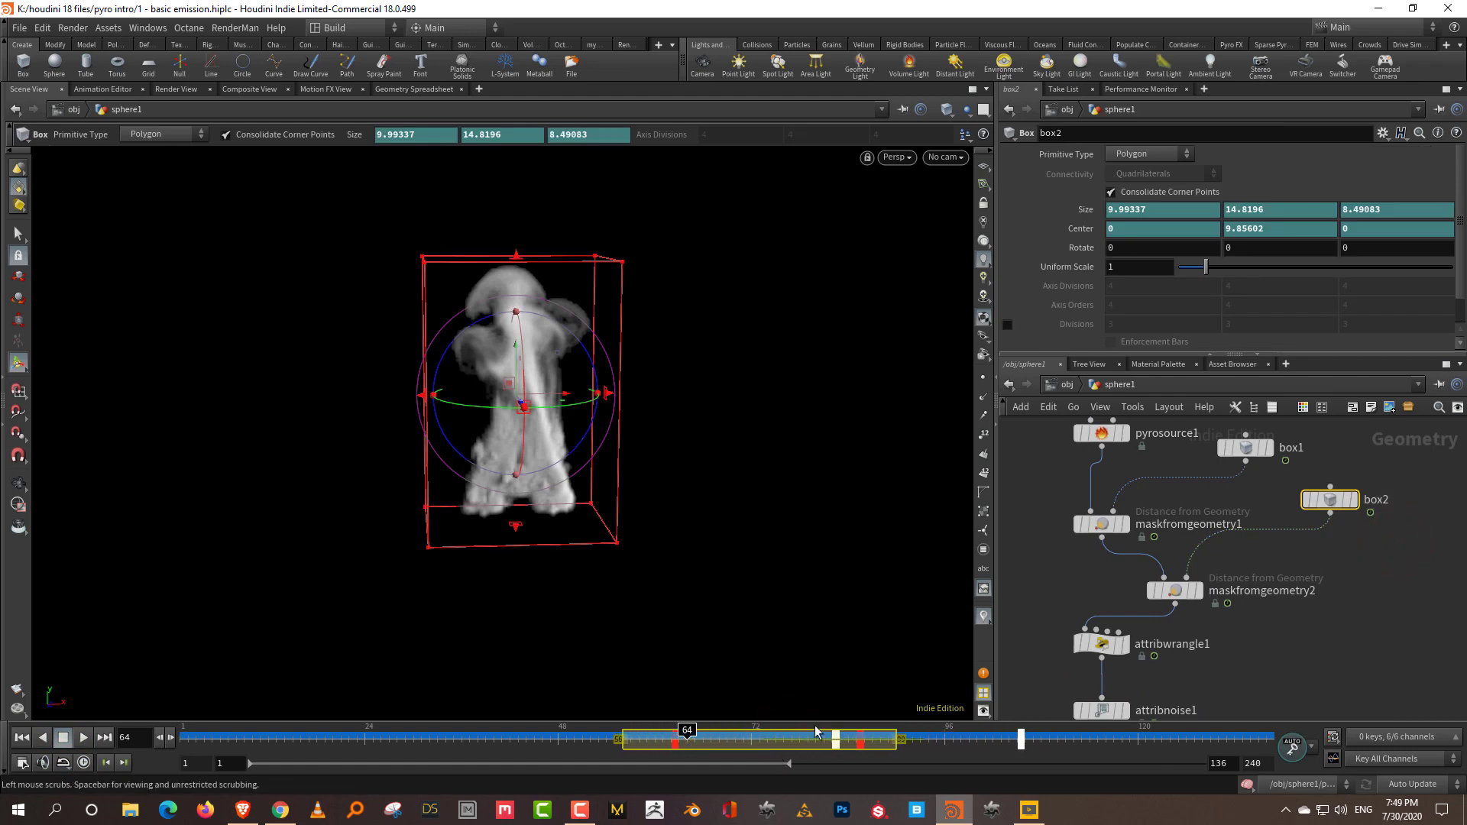
{"action": "key", "text": "Up"}
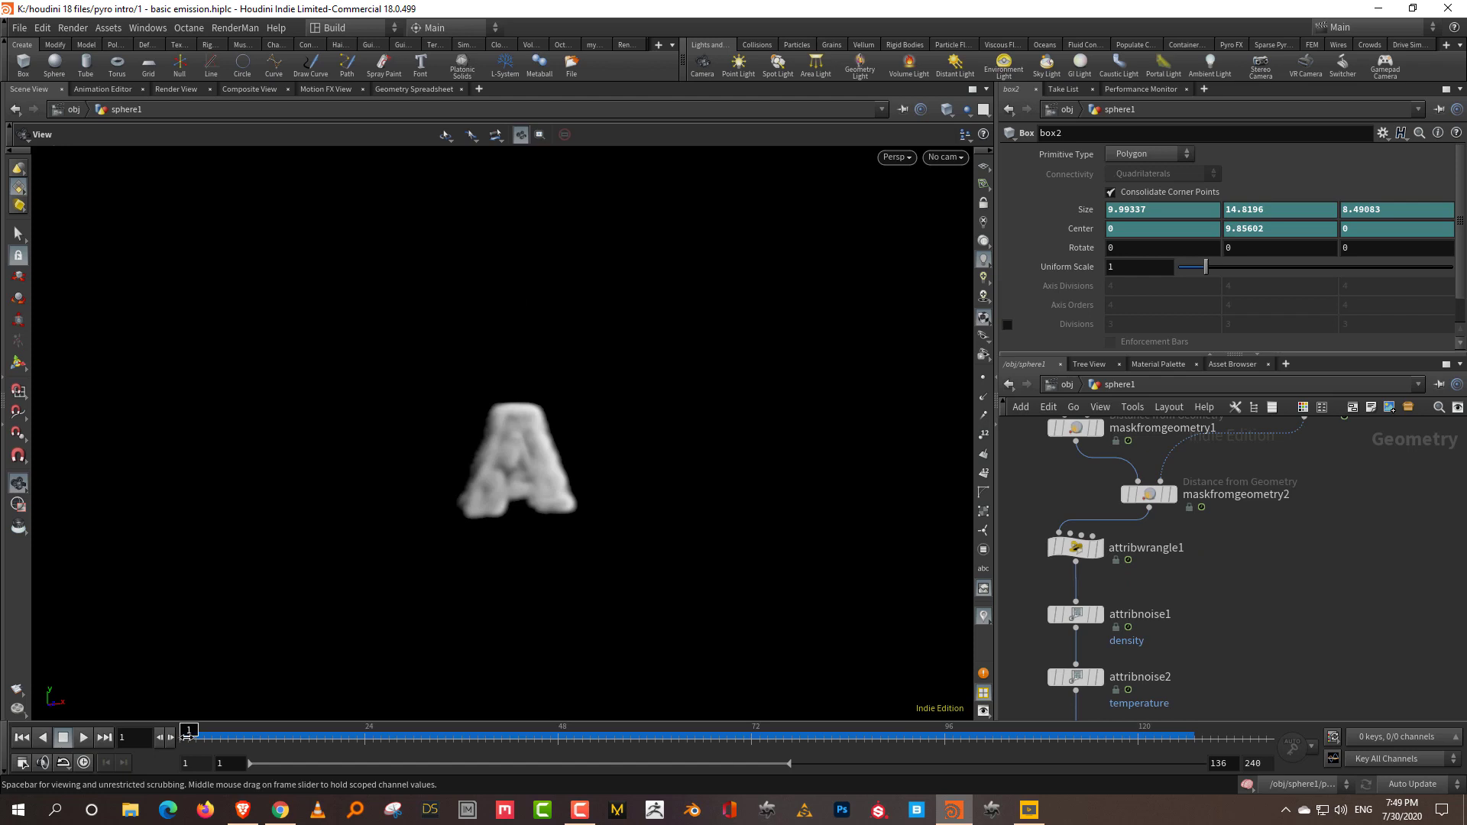
{"action": "mouse_move", "coordinate": [186, 735]}
{"action": "left_mouse_down"}
{"action": "mouse_move", "coordinate": [909, 752]}
{"action": "mouse_move", "coordinate": [187, 741]}
{"action": "left_mouse_up"}
- Move font1 aside, add a Collision Source node, and feed it from polyextrude1's output
{"action": "scroll", "coordinate": [1313, 611], "scroll_direction": "down", "scroll_amount": 2}
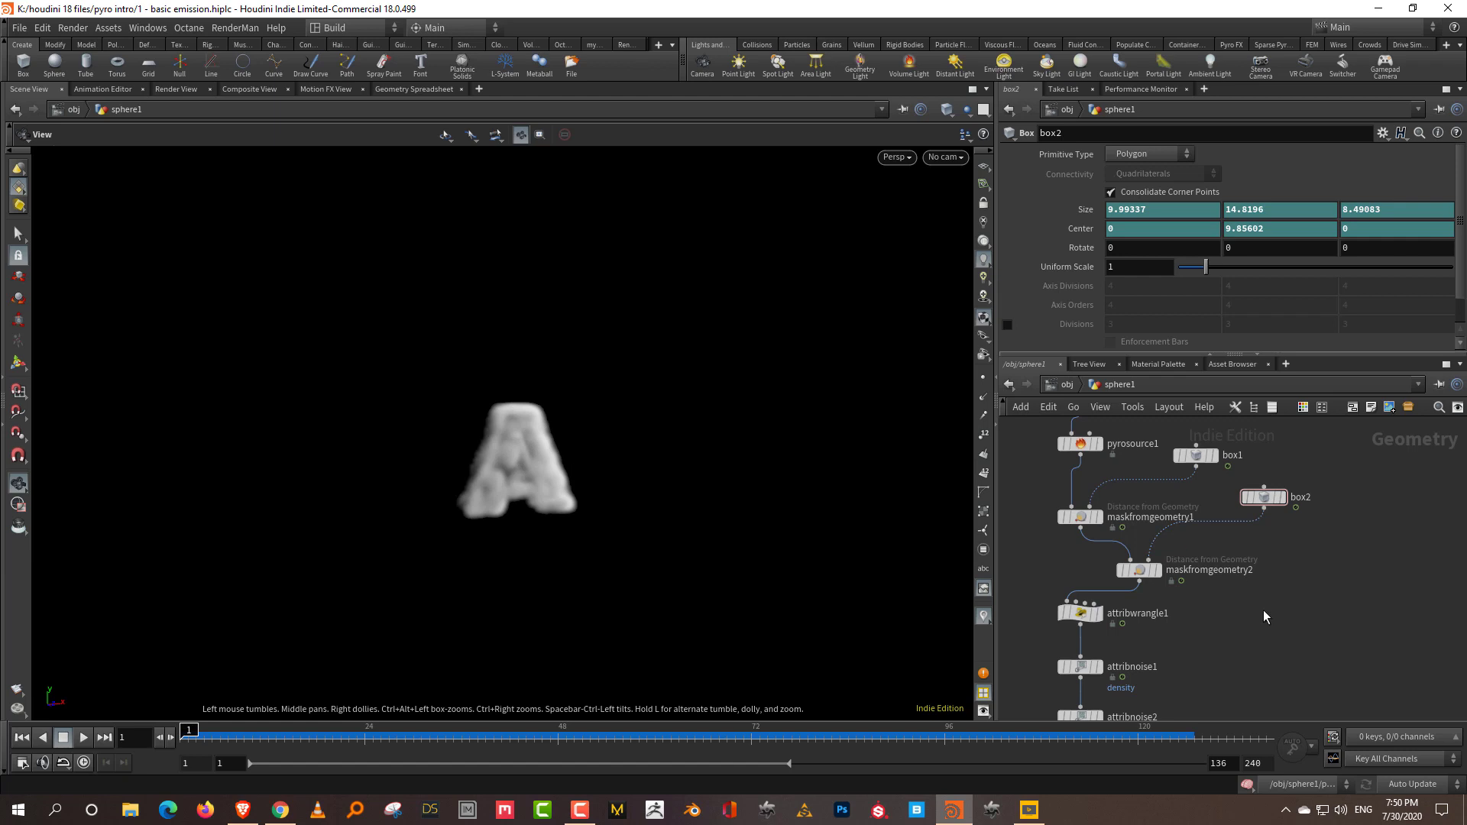
{"action": "scroll", "coordinate": [1264, 616], "scroll_direction": "down", "scroll_amount": 2}
{"action": "middle_click_drag", "start_coordinate": [1218, 638], "coordinate": [1286, 655]}
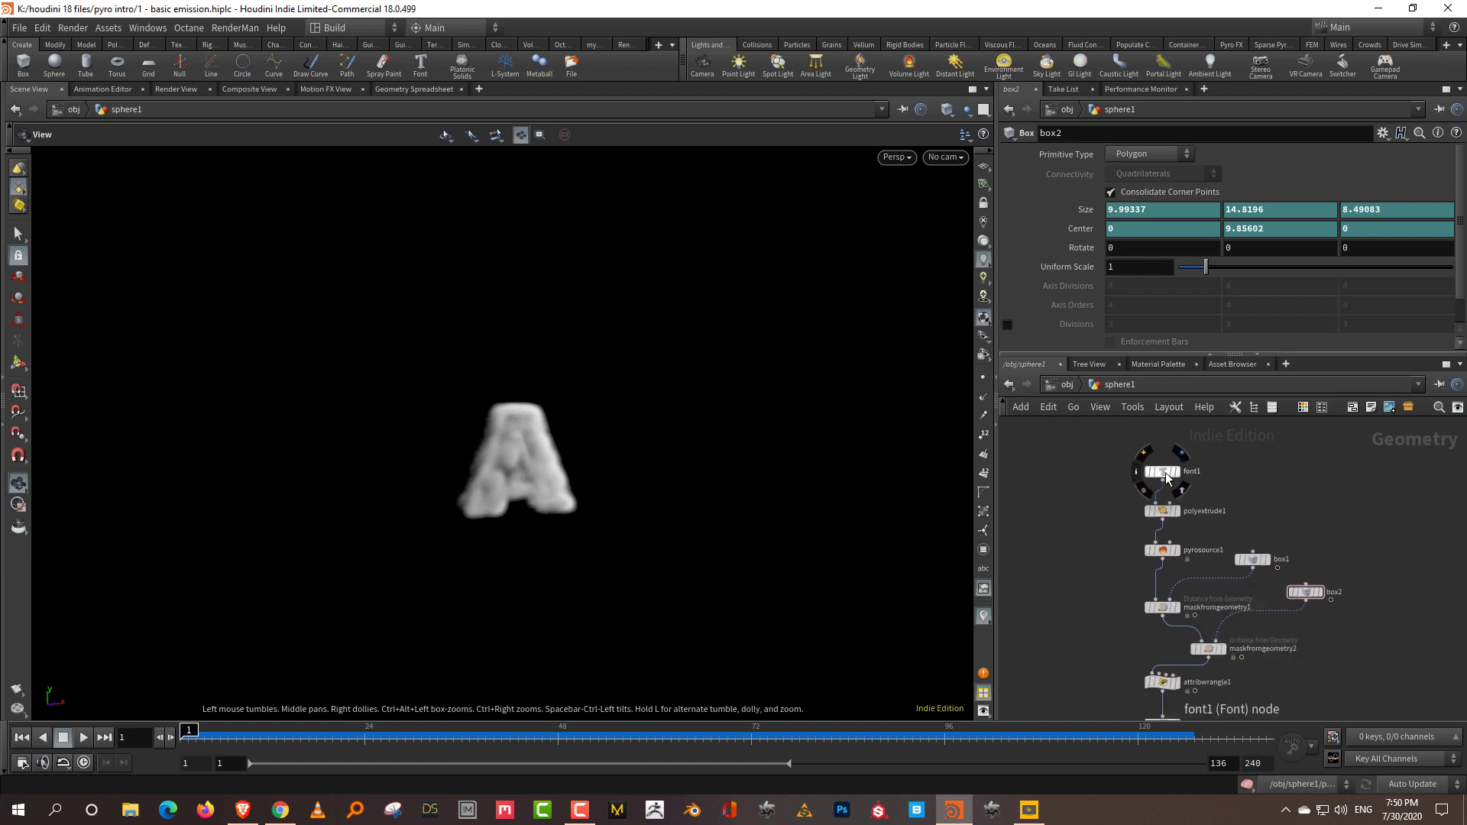
{"action": "left_click_drag", "start_coordinate": [1167, 478], "coordinate": [1113, 476]}
{"action": "key", "text": "Tab"}
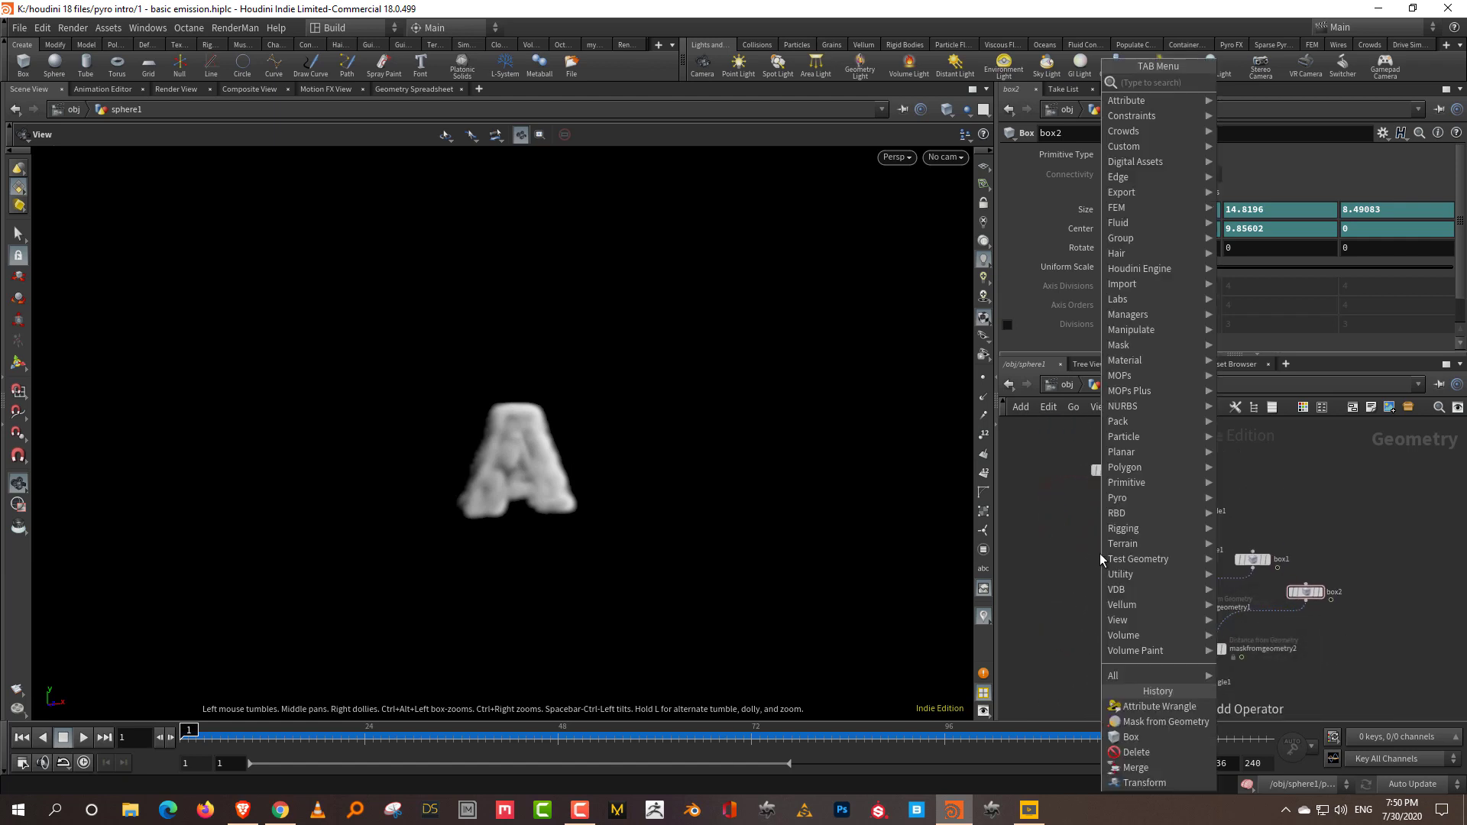
{"action": "type", "text": "coll"}
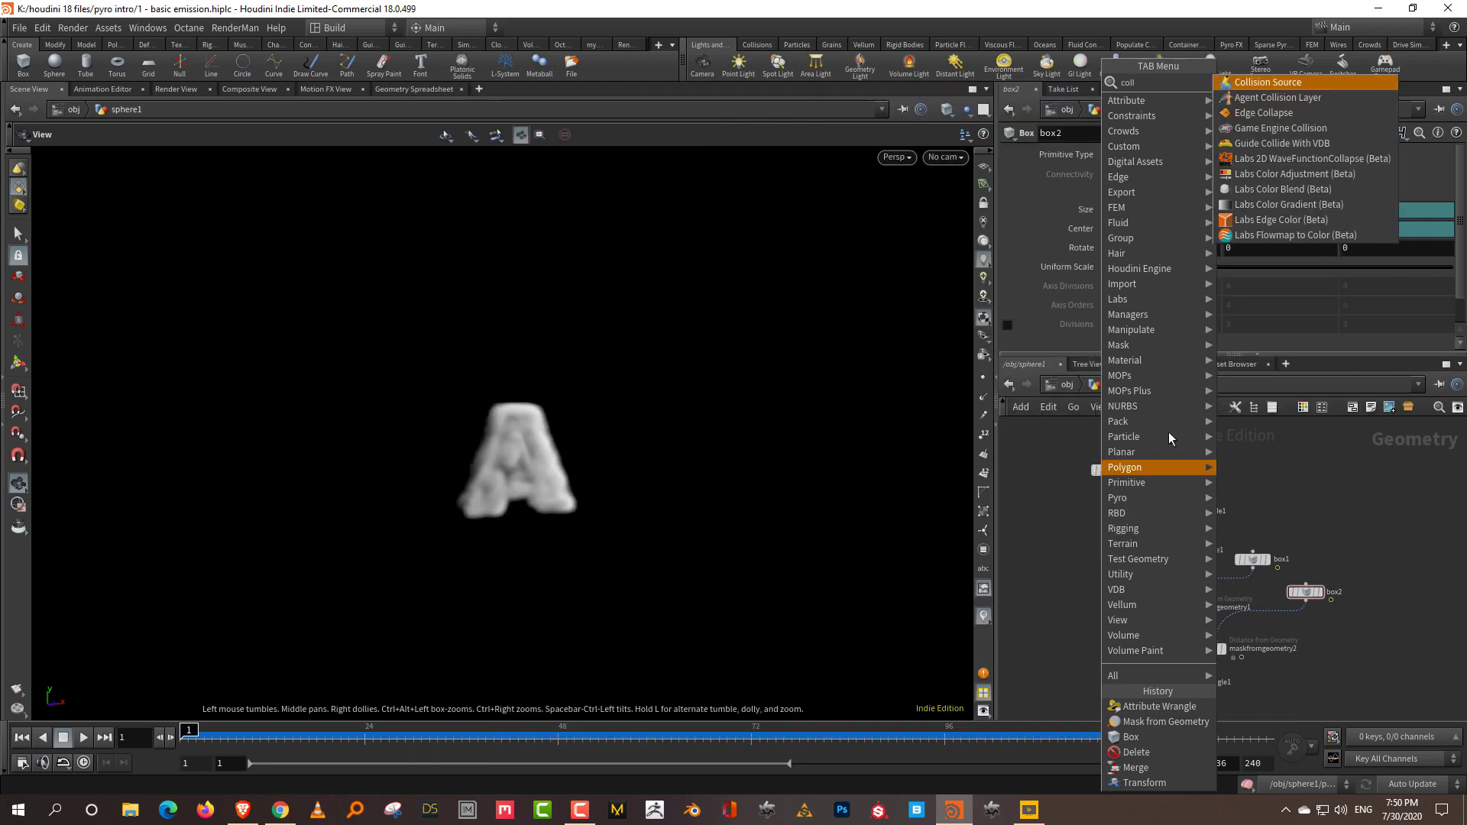
{"action": "left_click", "coordinate": [1268, 82]}
{"action": "left_click", "coordinate": [1041, 571]}
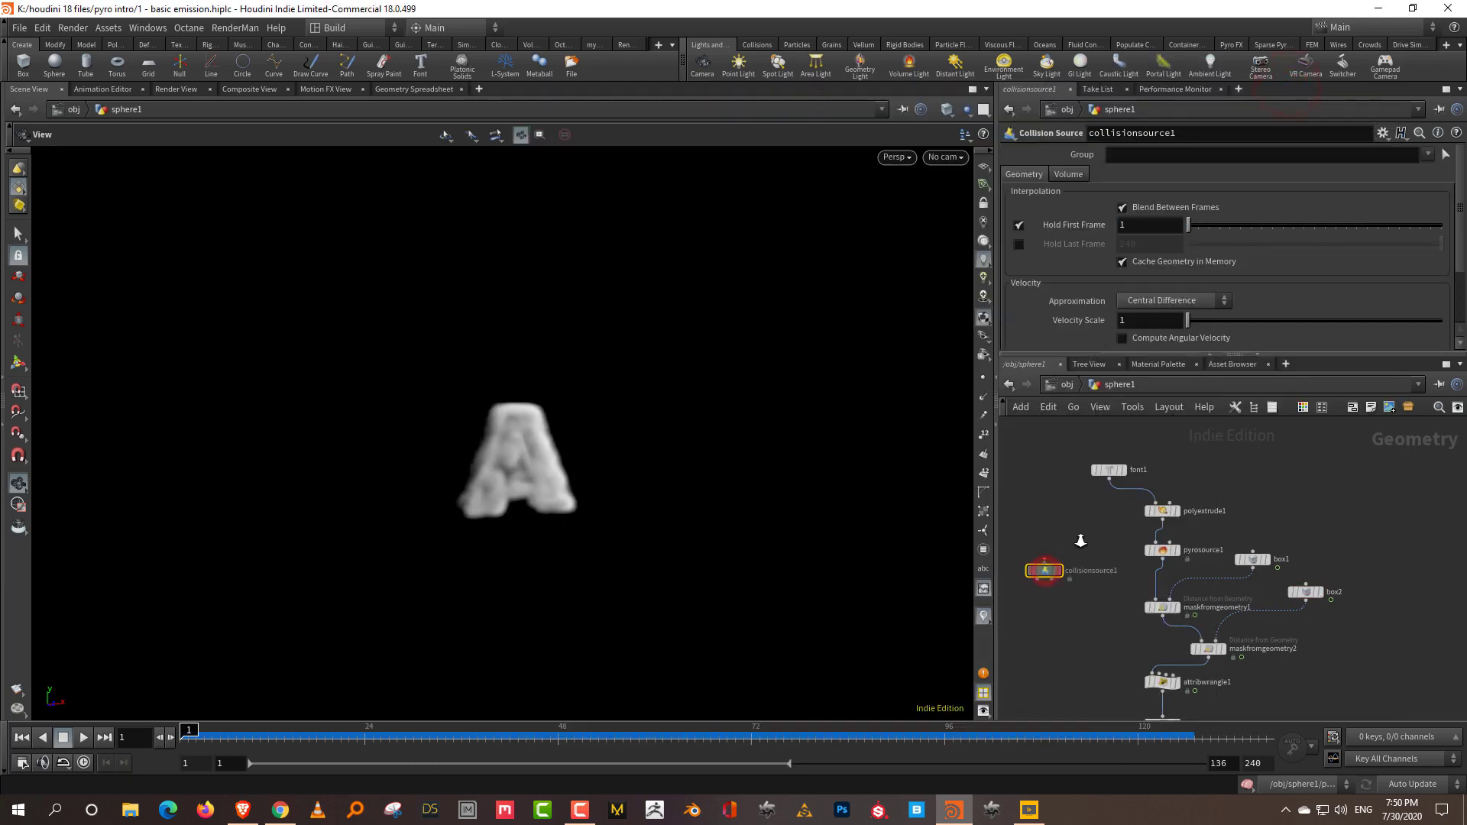
{"action": "left_click", "coordinate": [1192, 512]}
{"action": "left_click", "coordinate": [1032, 570]}
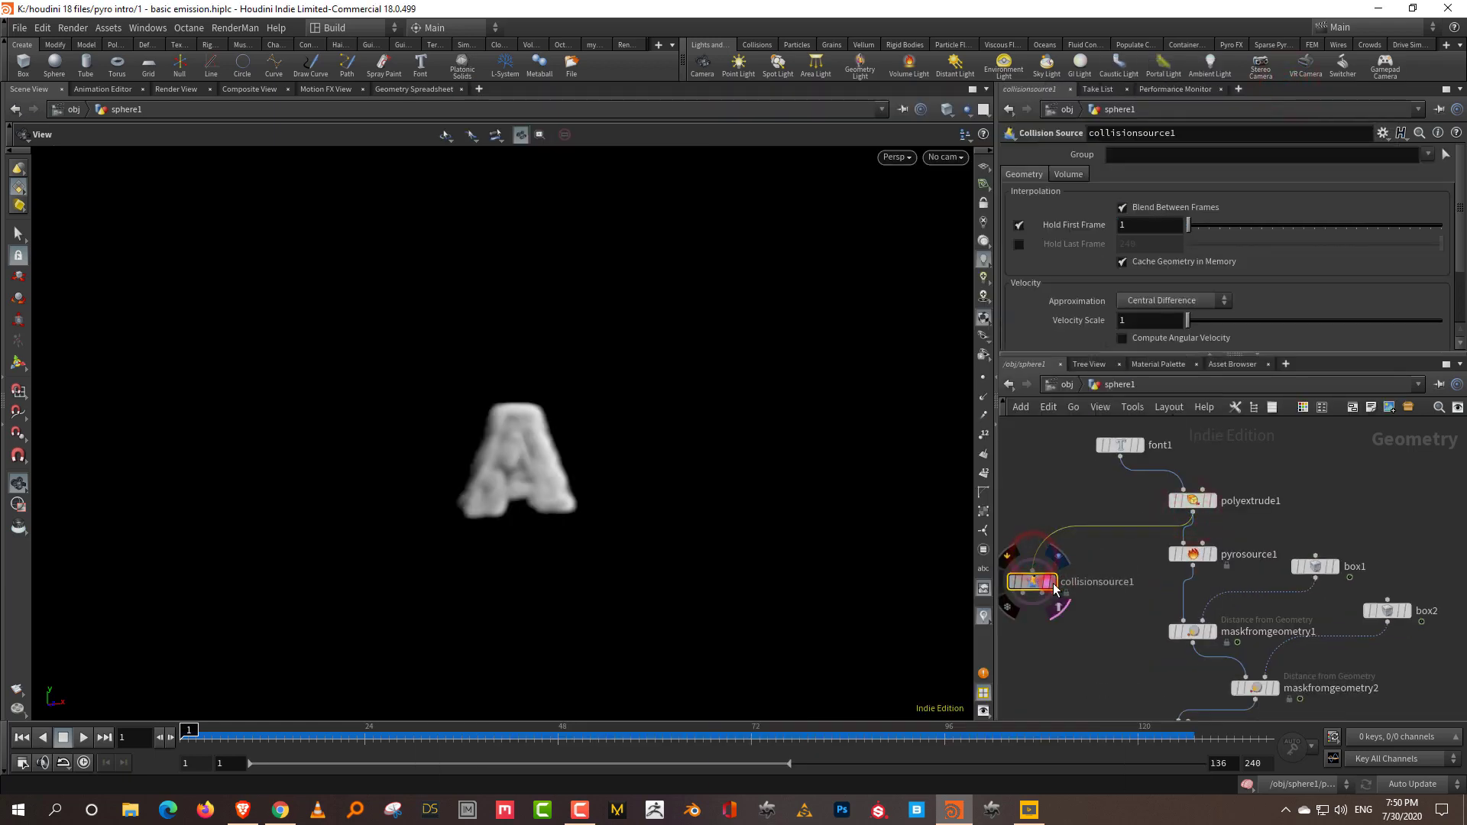
- Display collisionsource1, then add a Null on its VDB output and display that
{"action": "left_click", "coordinate": [1041, 584]}
{"action": "middle_click_drag", "start_coordinate": [1038, 587], "coordinate": [1138, 603]}
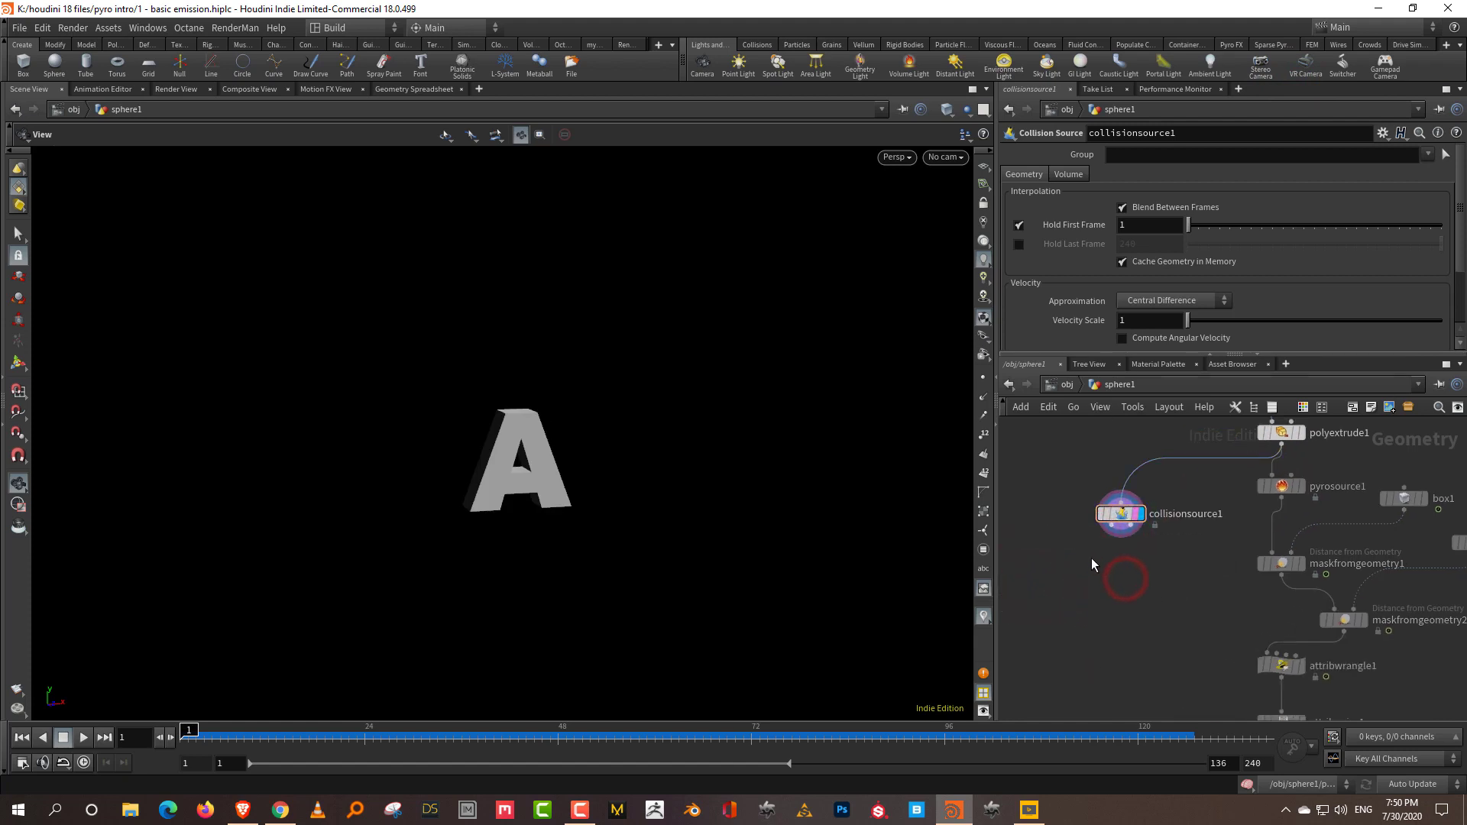
{"action": "scroll", "coordinate": [1091, 564], "scroll_direction": "up", "scroll_amount": 2}
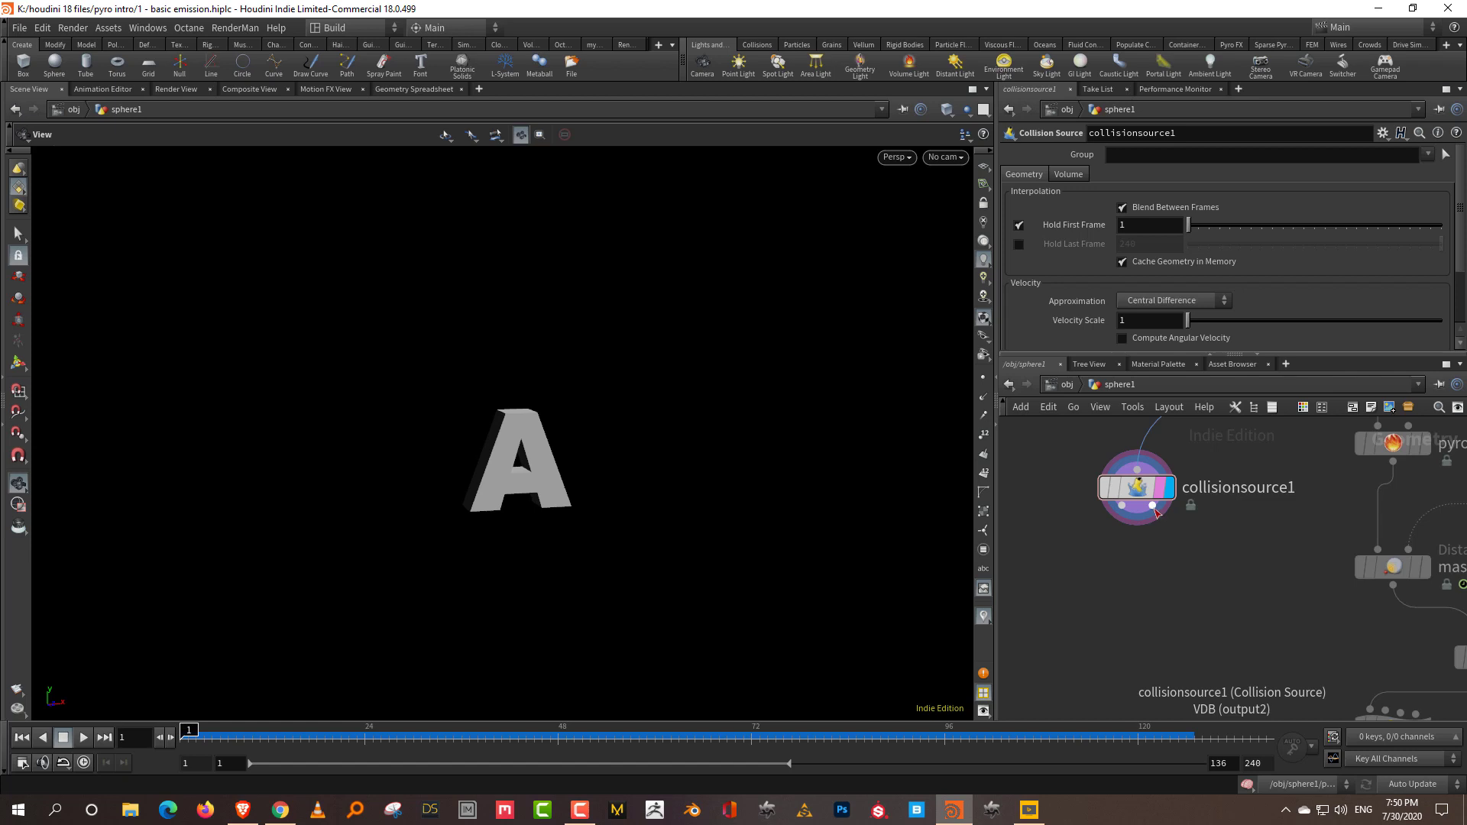
{"action": "key", "text": "Tab"}
{"action": "type", "text": "nul"}
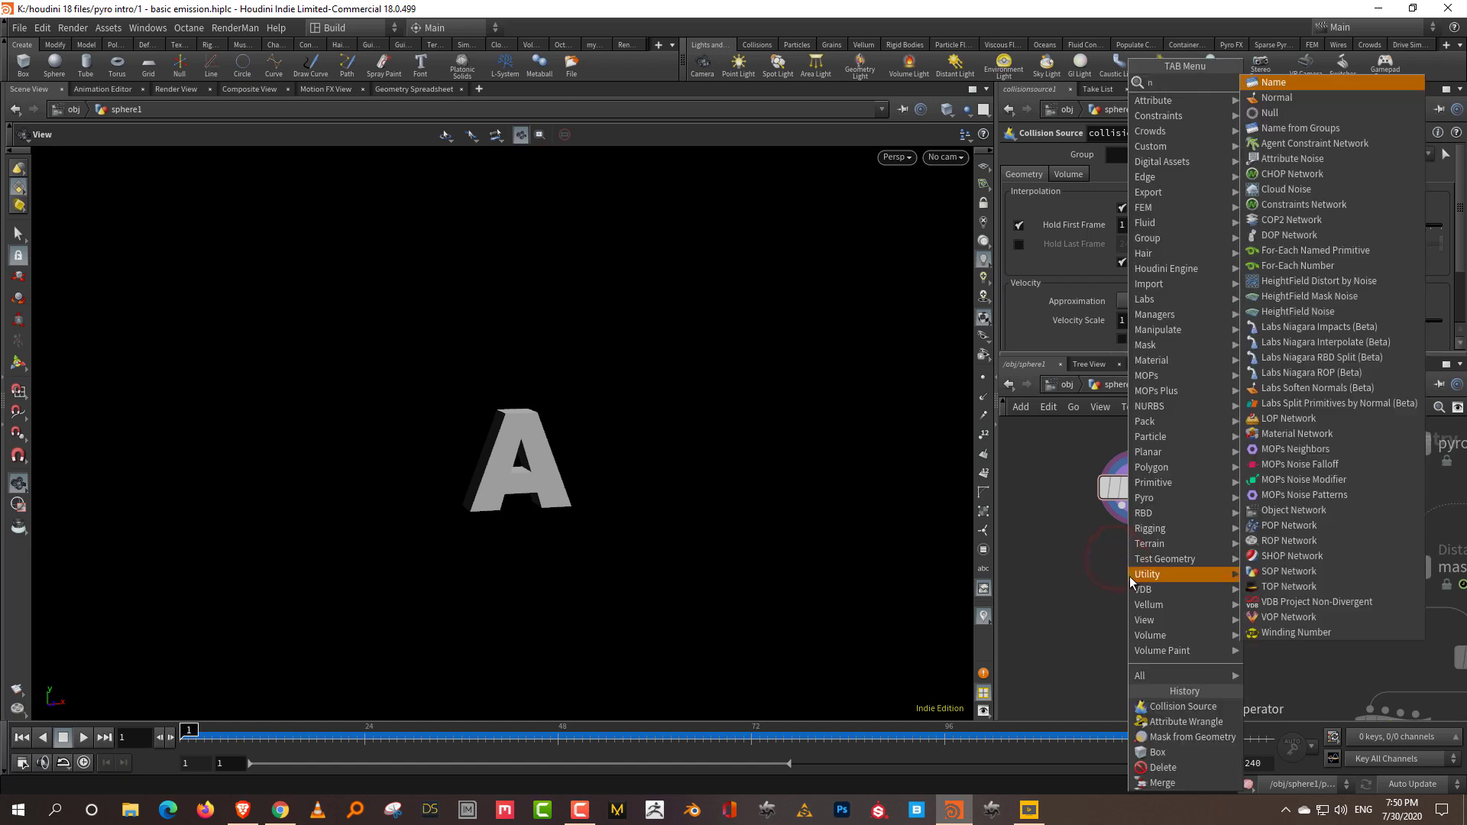
{"action": "left_click", "coordinate": [1265, 82]}
{"action": "left_click", "coordinate": [1204, 608]}
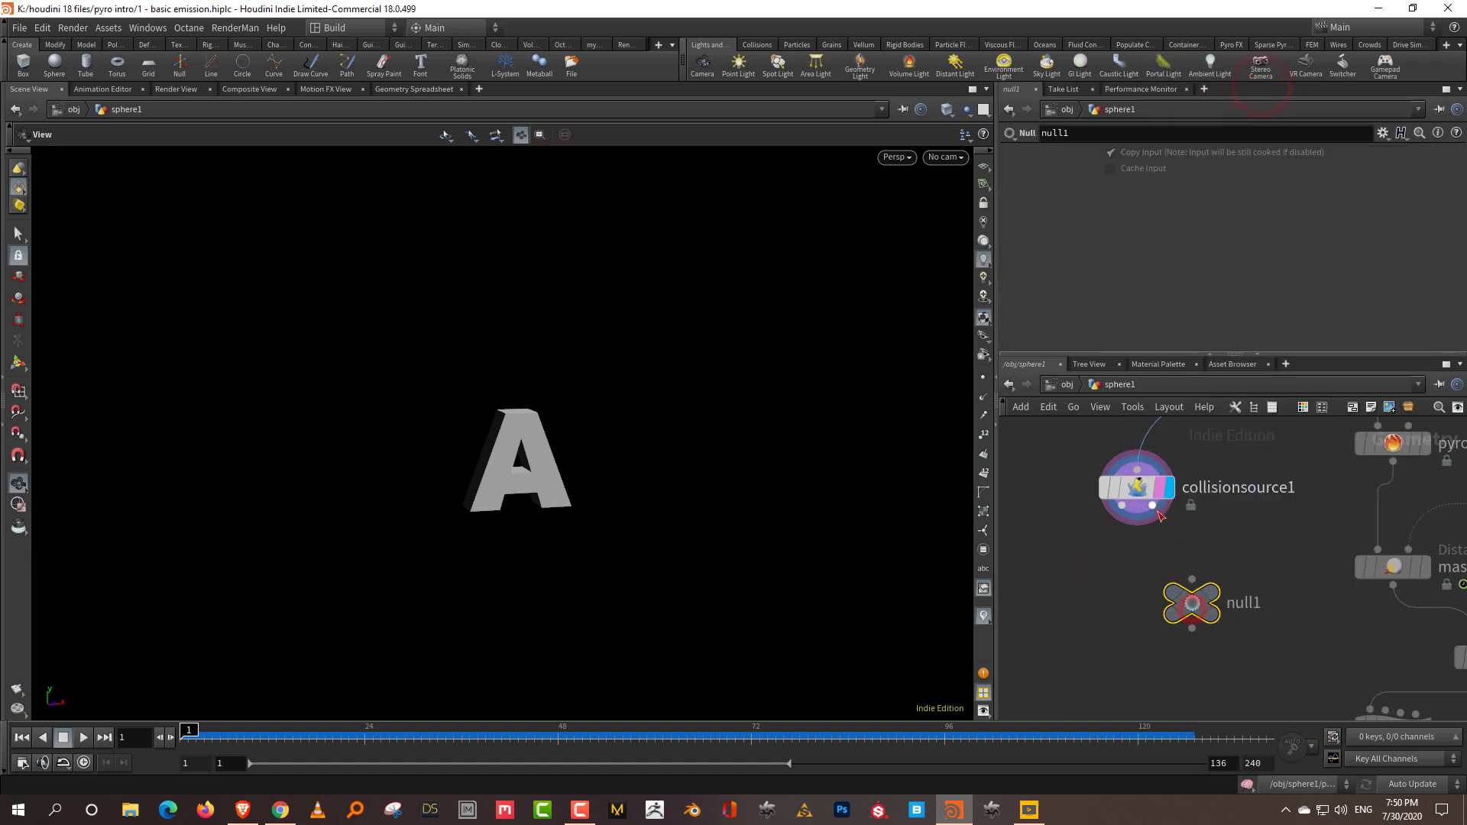
{"action": "mouse_move", "coordinate": [1207, 609]}
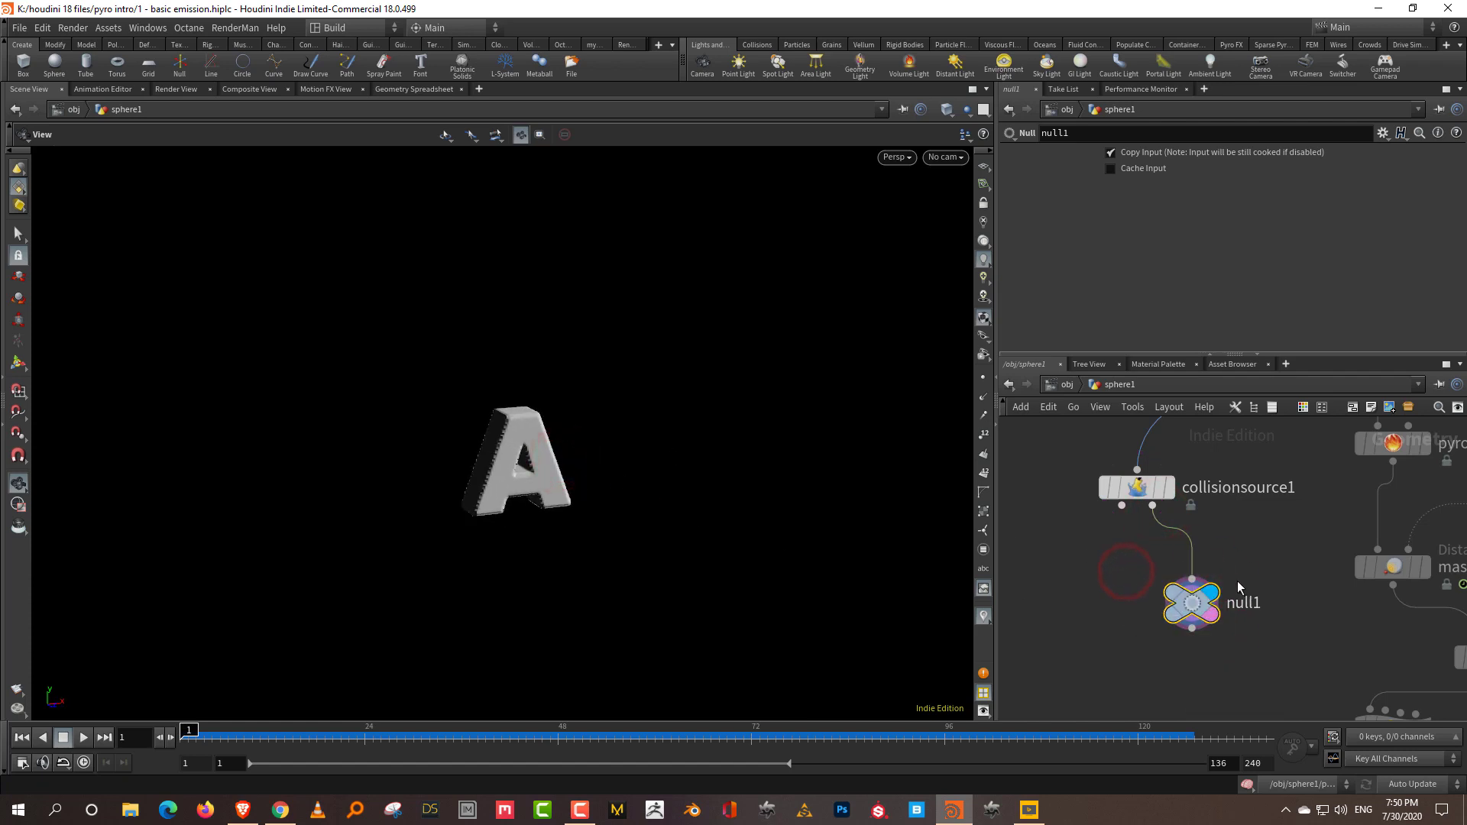
{"action": "key", "text": "ctrl+z"}
{"action": "key", "text": "ctrl+z"}
{"action": "scroll", "coordinate": [1237, 552], "scroll_direction": "down", "scroll_amount": 3}
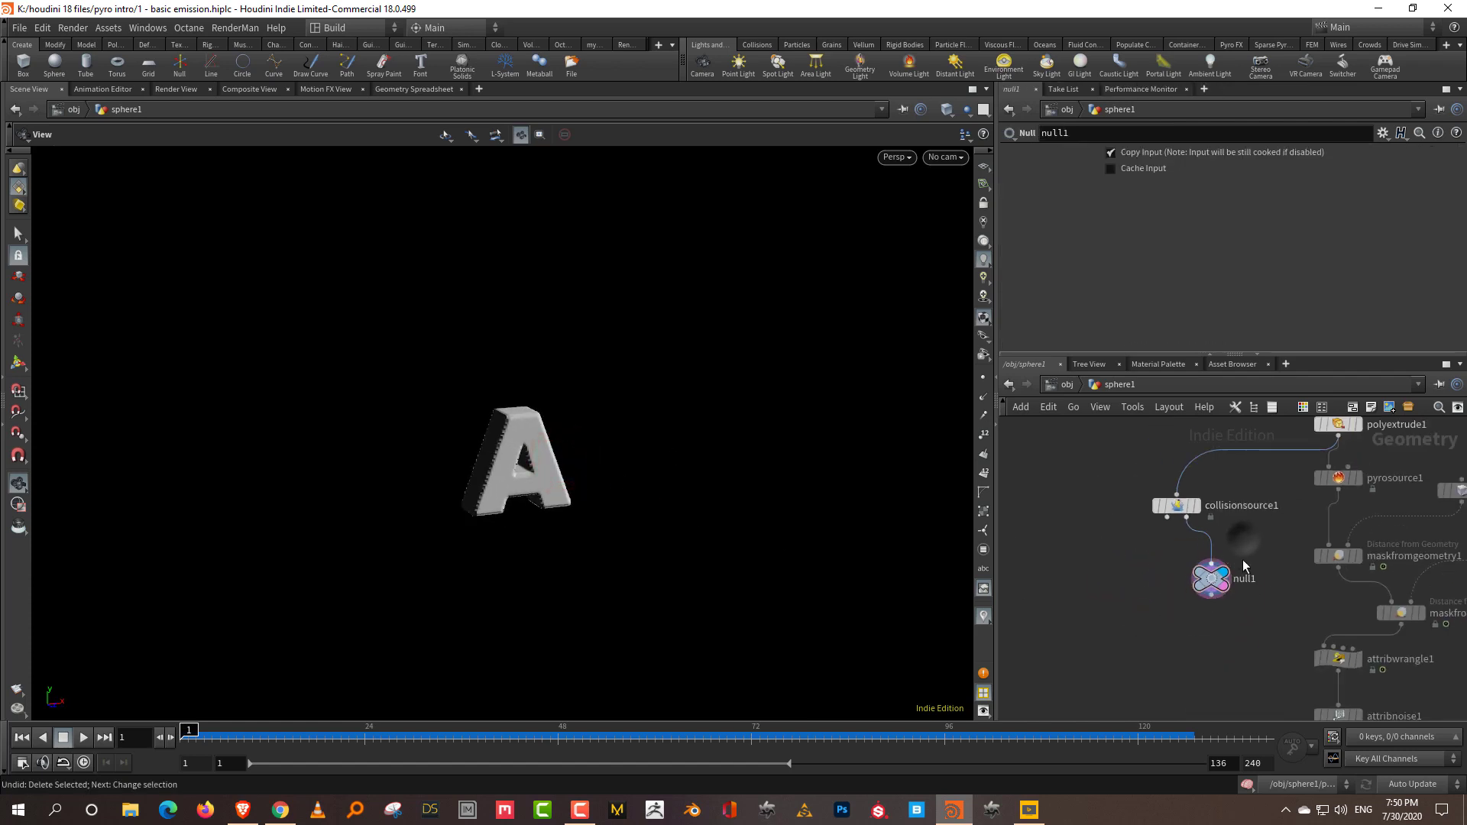
- Connect null1 to pyrosolver1's Volumes for Collisions input
{"action": "middle_click_drag", "start_coordinate": [1242, 559], "coordinate": [1115, 503]}
{"action": "left_click_drag", "start_coordinate": [1100, 491], "coordinate": [1117, 608]}
{"action": "middle_click_drag", "start_coordinate": [1158, 674], "coordinate": [1153, 524]}
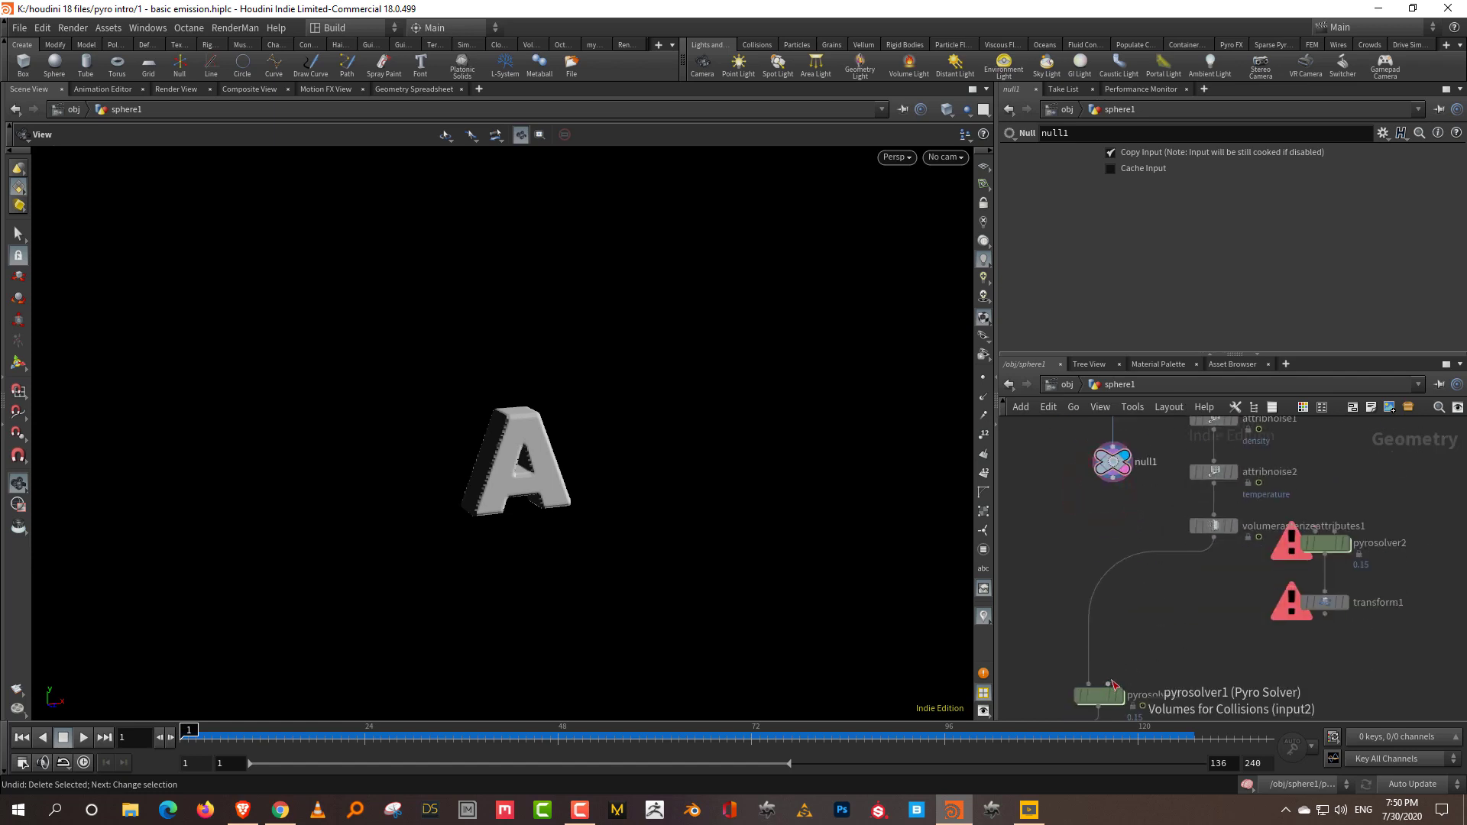
{"action": "left_click_drag", "start_coordinate": [1114, 483], "coordinate": [1108, 684]}
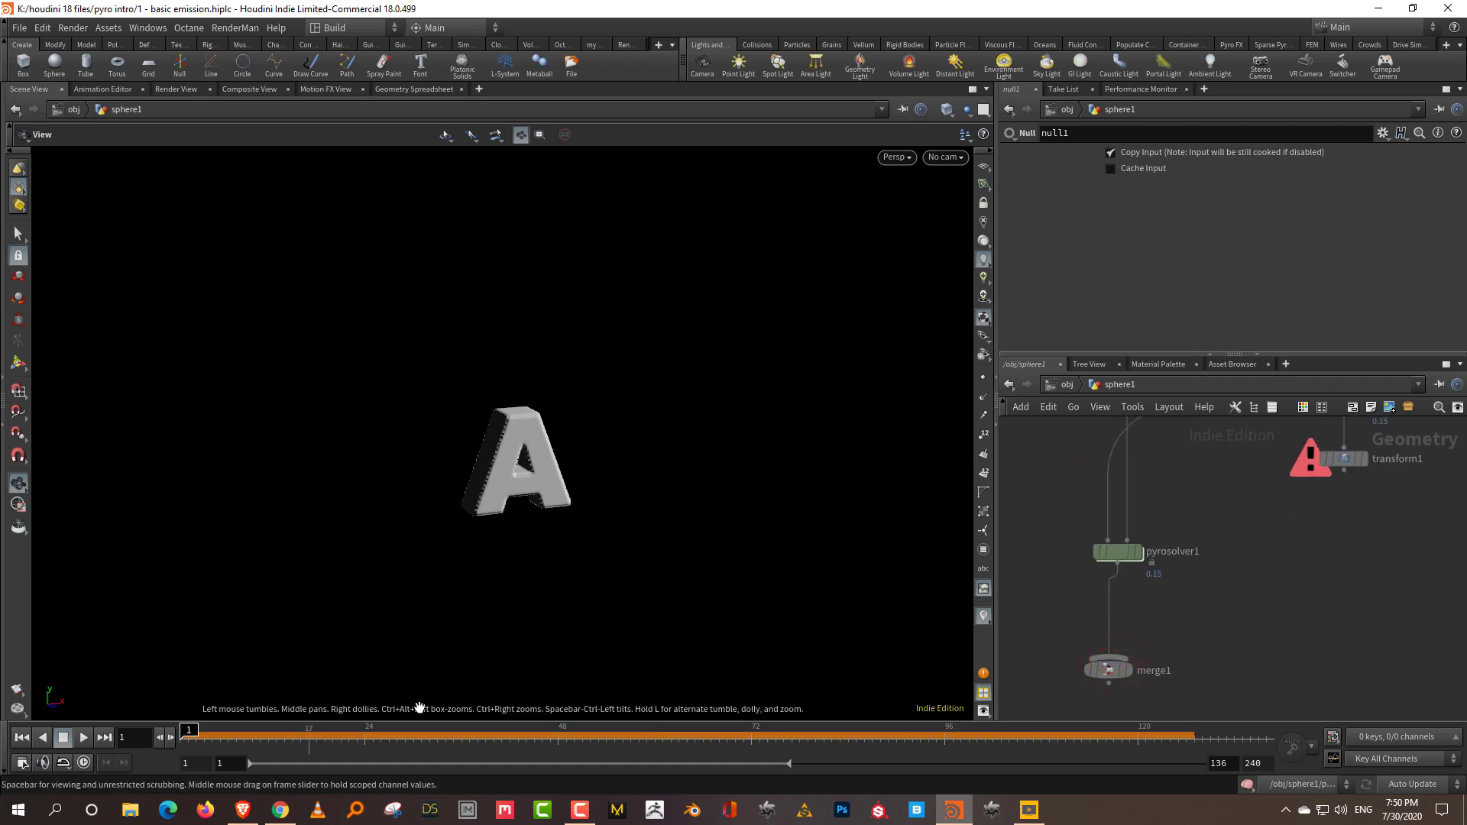
- Display merge1, play the smoke simulation with the letter as collider, and scrub through the frames
{"action": "left_click", "coordinate": [1125, 669]}
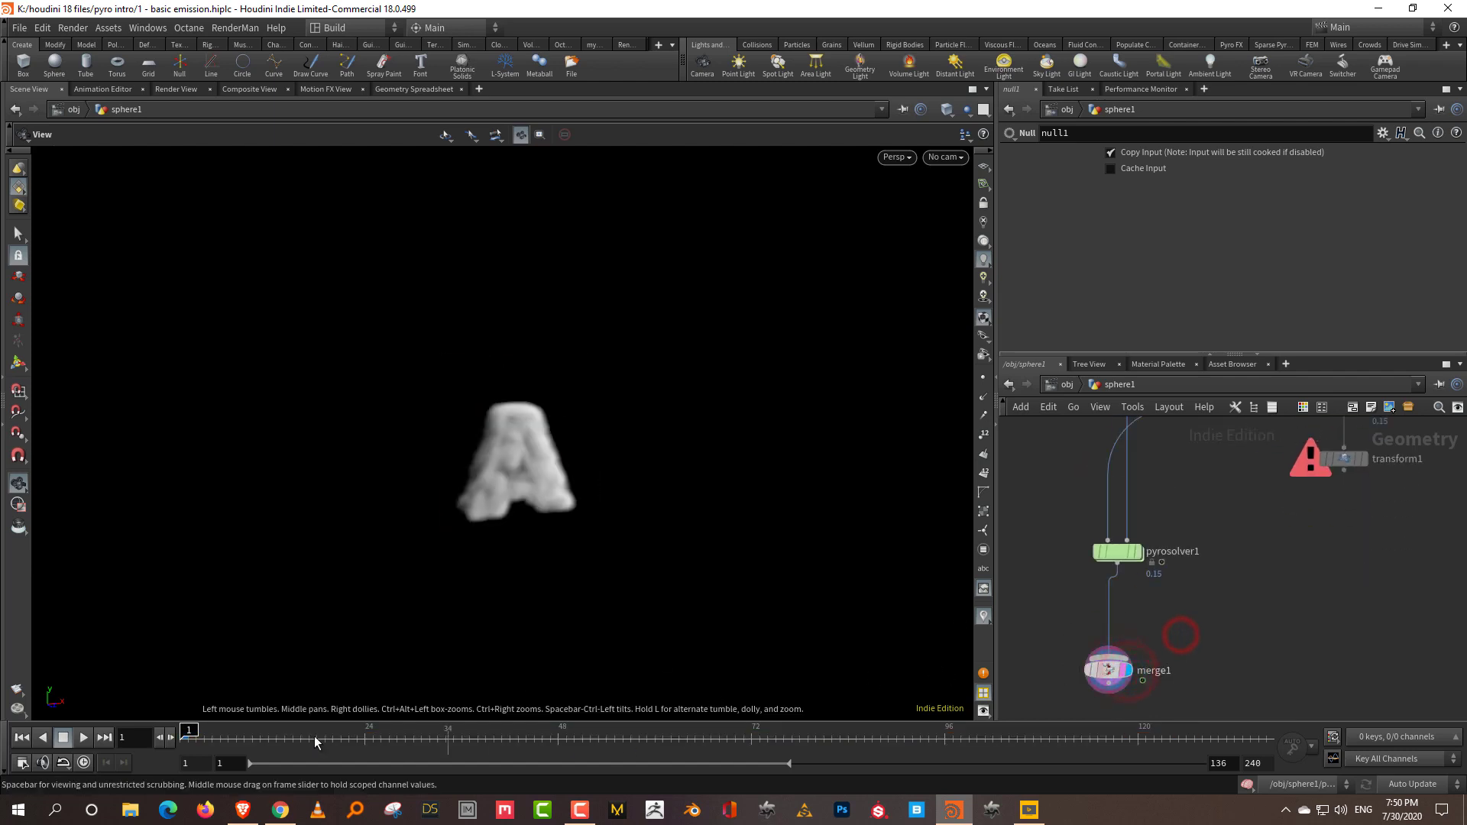
{"action": "left_click", "coordinate": [84, 737]}
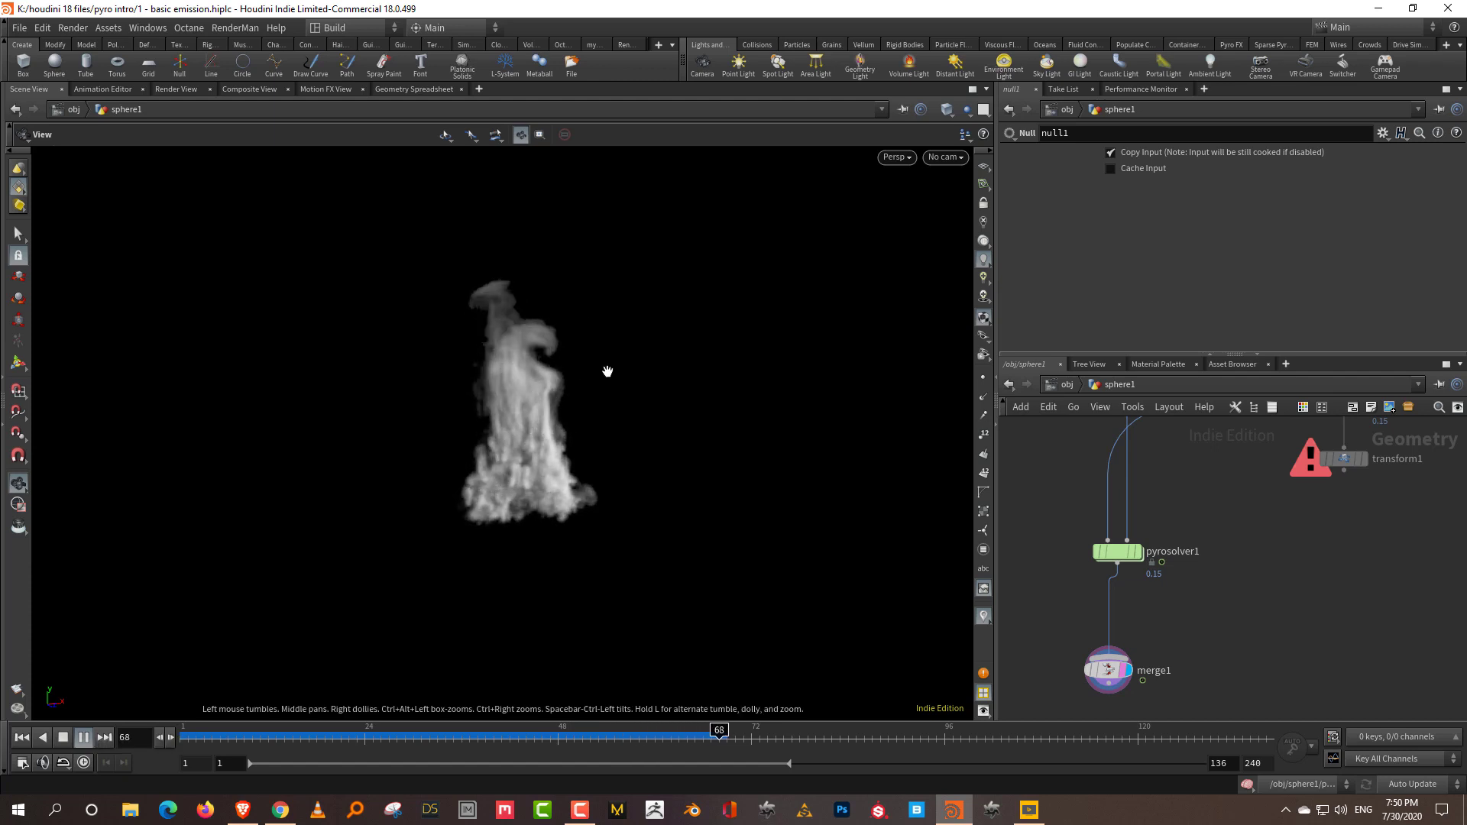
{"action": "left_click", "coordinate": [191, 740]}
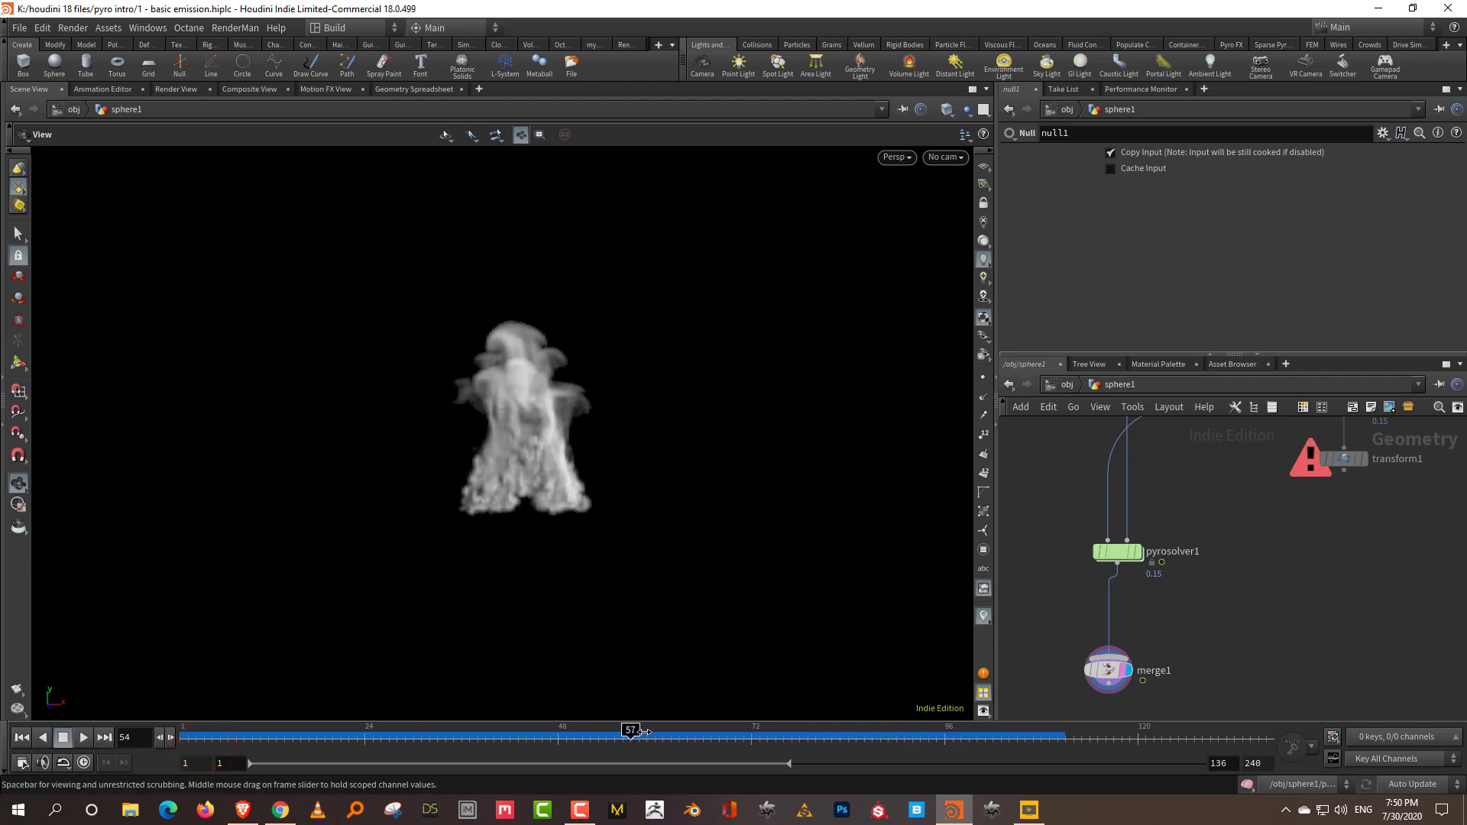
{"action": "left_click_drag", "start_coordinate": [644, 732], "coordinate": [824, 732]}
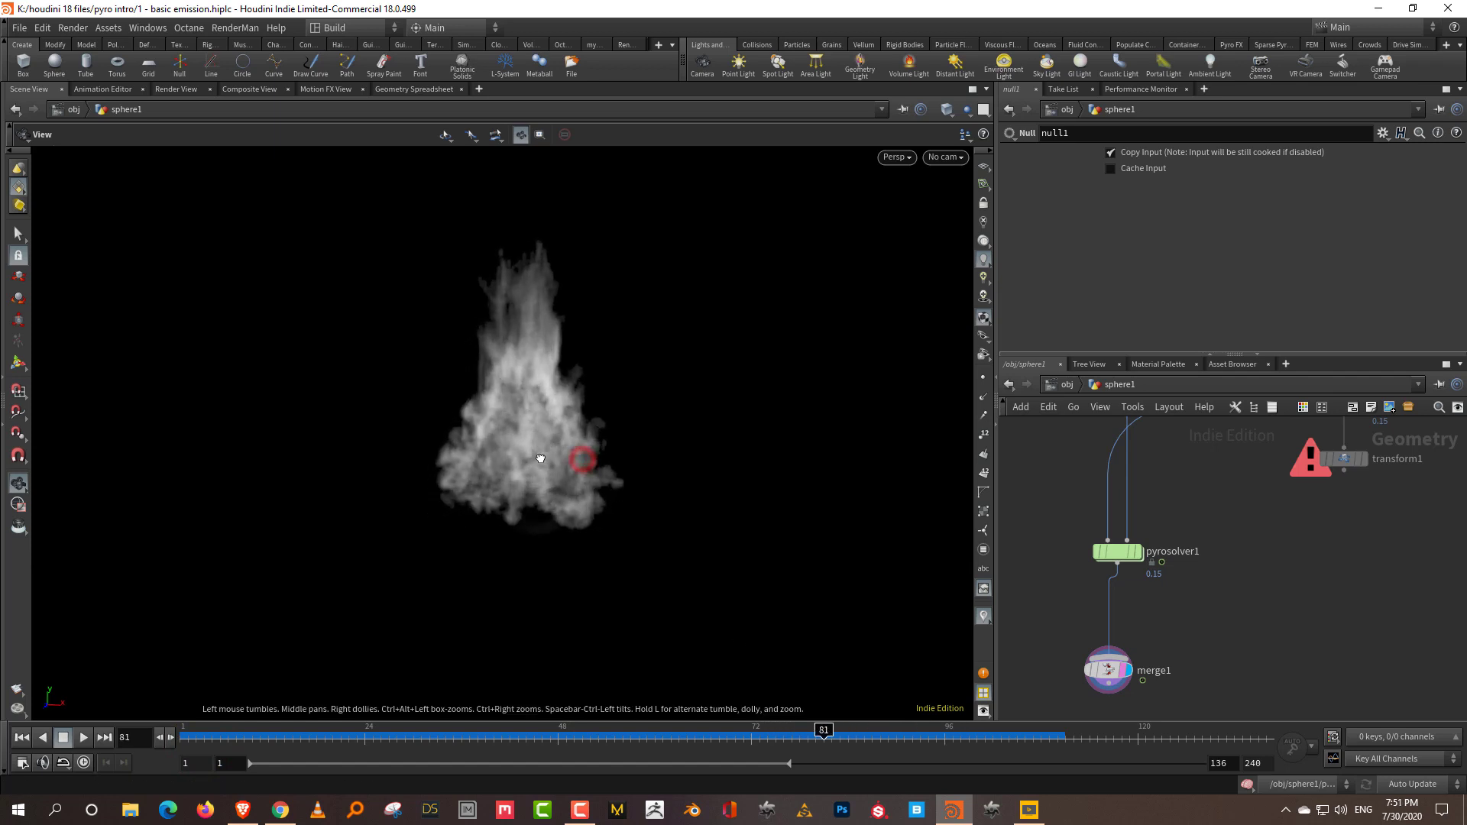
{"action": "left_click_drag", "start_coordinate": [462, 739], "coordinate": [663, 732]}
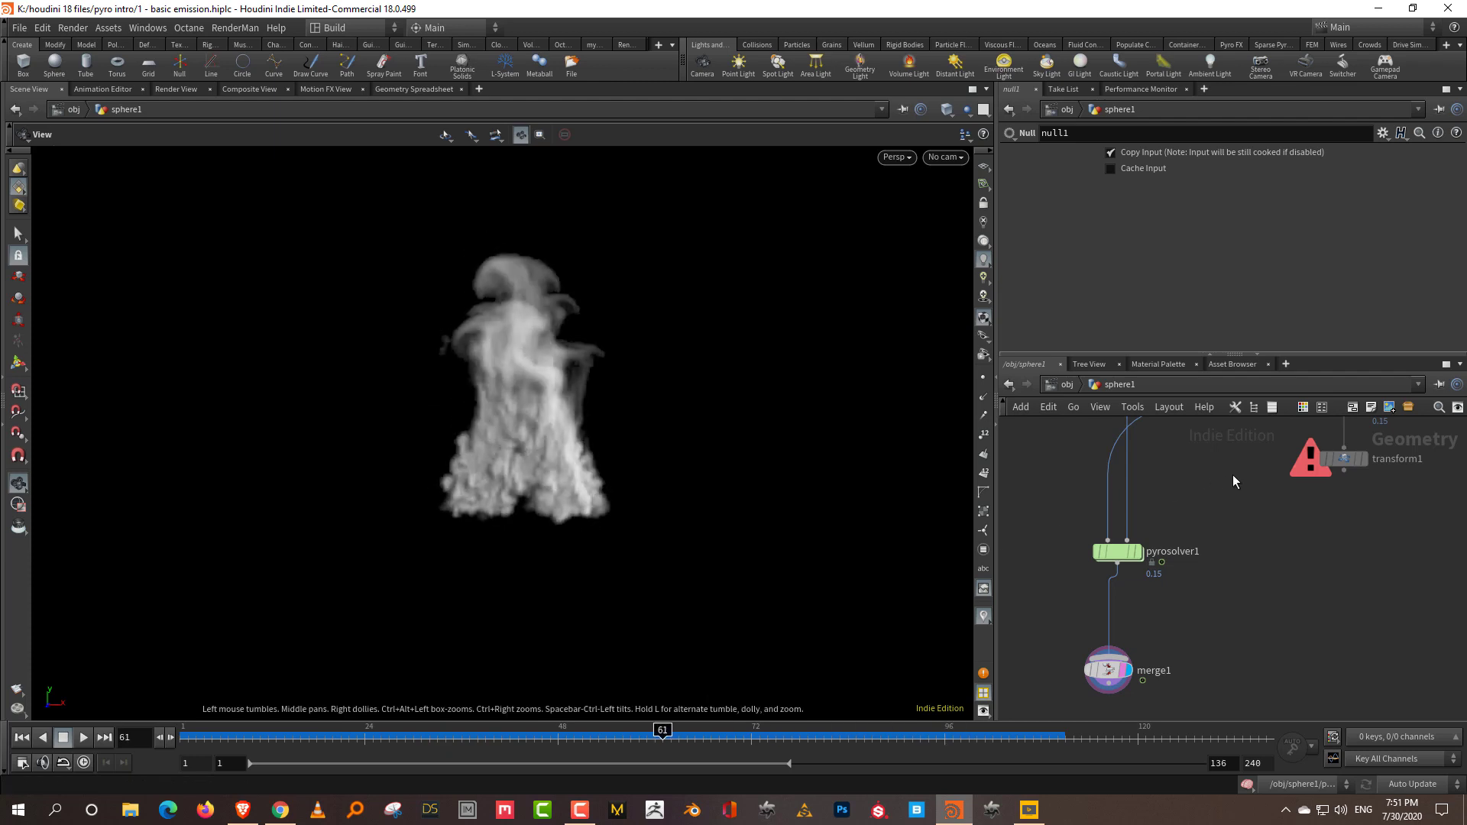
- Cut the collision wire into pyrosolver1 and replay the simulation from frame 1 for comparison
{"action": "key", "text": "y"}
{"action": "left_click_drag", "start_coordinate": [1172, 478], "coordinate": [1100, 482]}
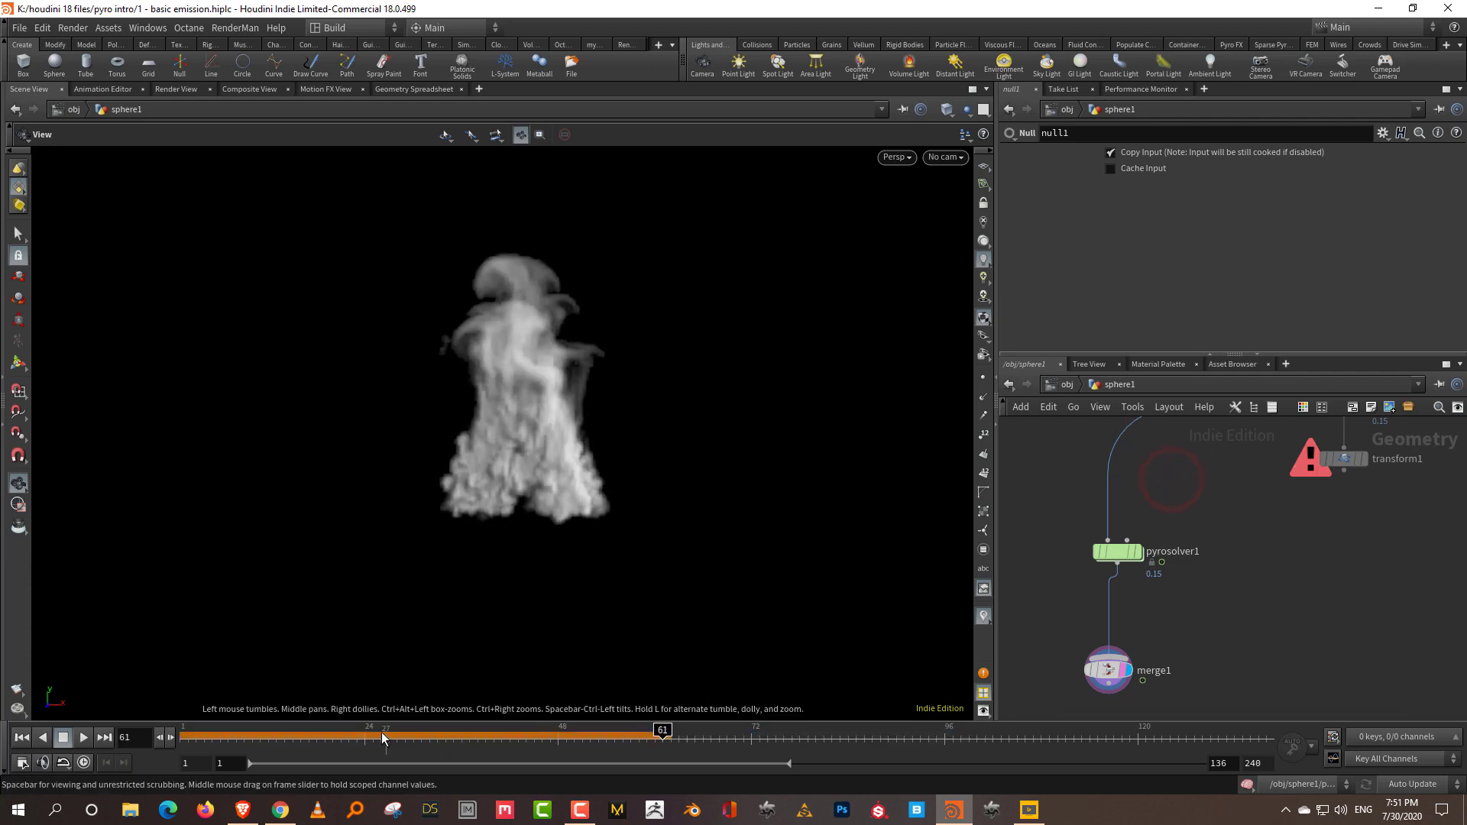
{"action": "left_click_drag", "start_coordinate": [351, 736], "coordinate": [117, 743]}
{"action": "left_click", "coordinate": [84, 737]}
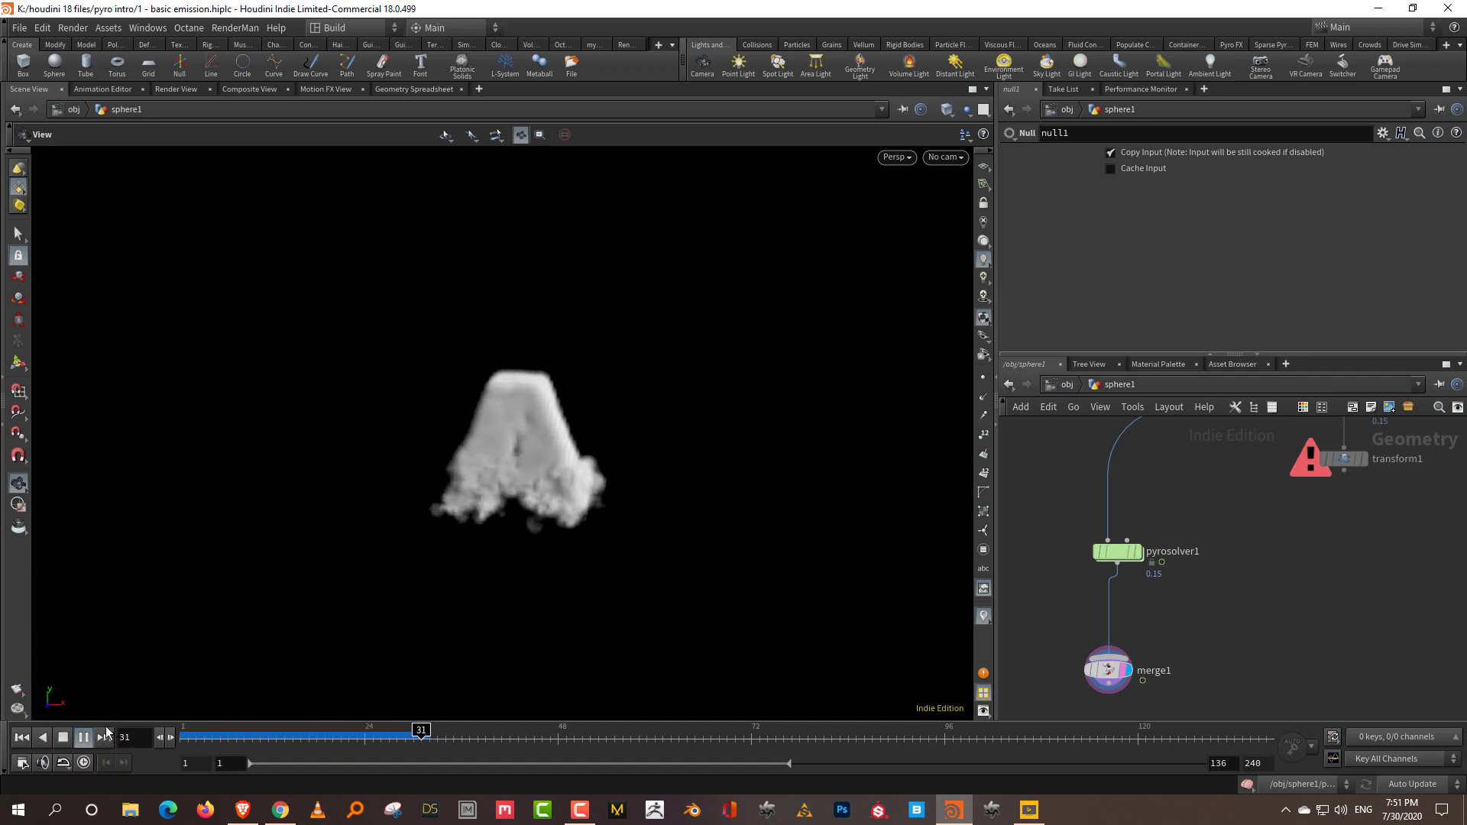
{"action": "left_click", "coordinate": [62, 737]}
{"action": "scroll", "coordinate": [1131, 572], "scroll_direction": "down", "scroll_amount": 4}
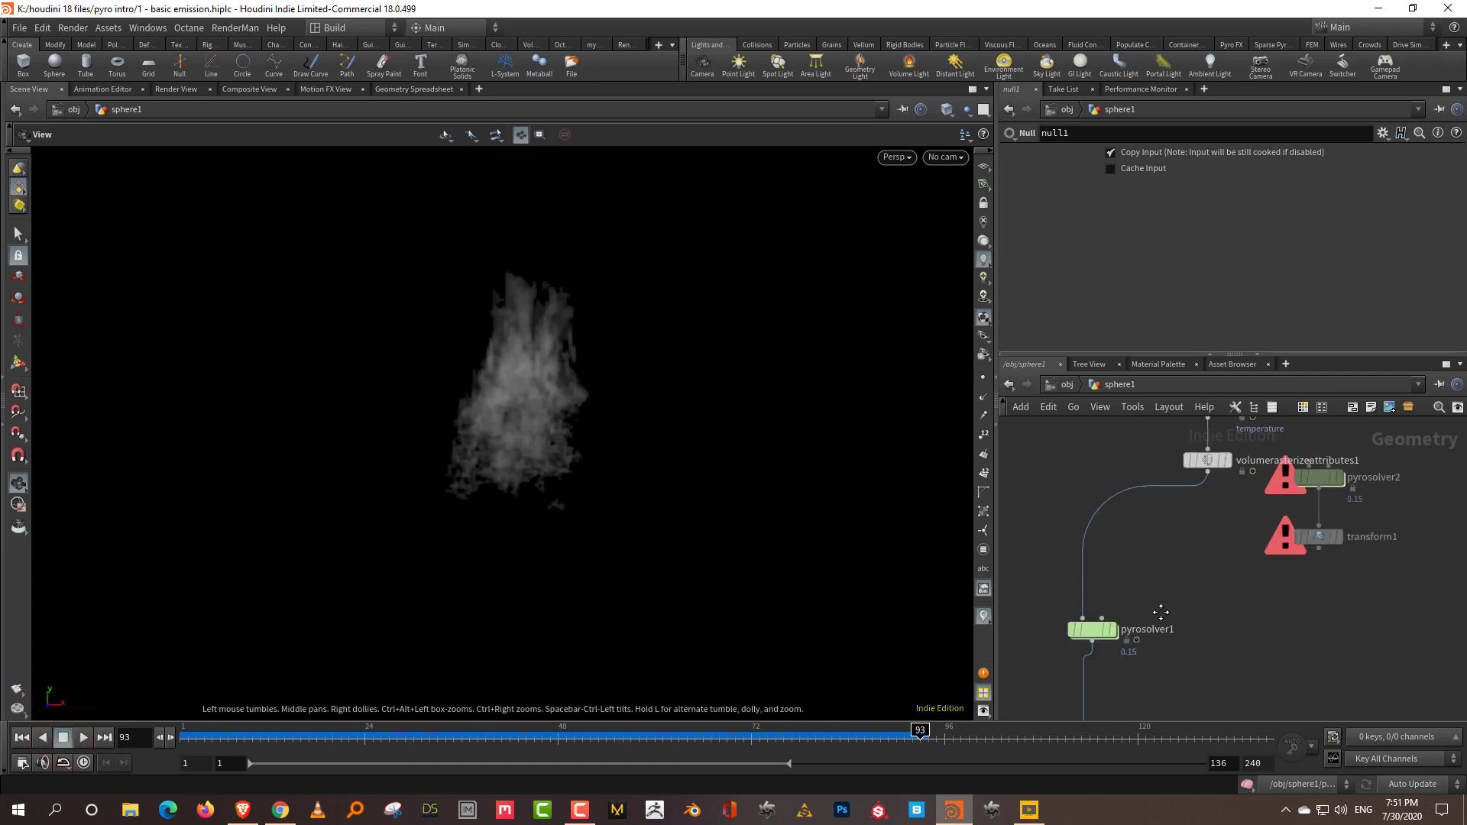
- Reconnect null1 to pyrosolver1's collision input, replay the simulation, and return to frame 1
{"action": "left_click", "coordinate": [83, 736]}
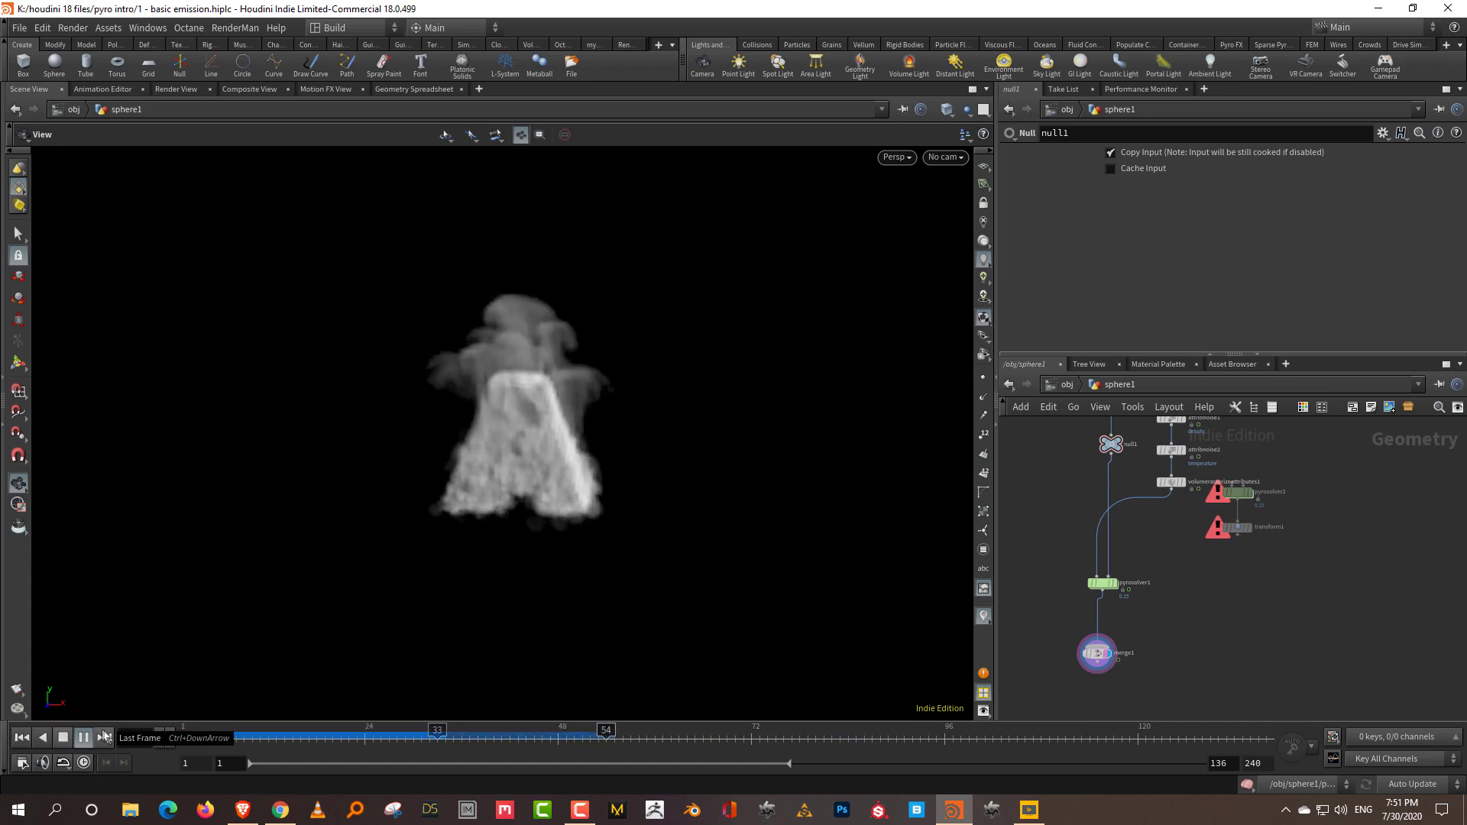
{"action": "left_click", "coordinate": [62, 736]}
{"action": "left_click", "coordinate": [200, 745]}
- Set pyrosolver1's Dissipation to 0.105 and bring up its detailed dissipation settings
{"action": "left_click", "coordinate": [1101, 583]}
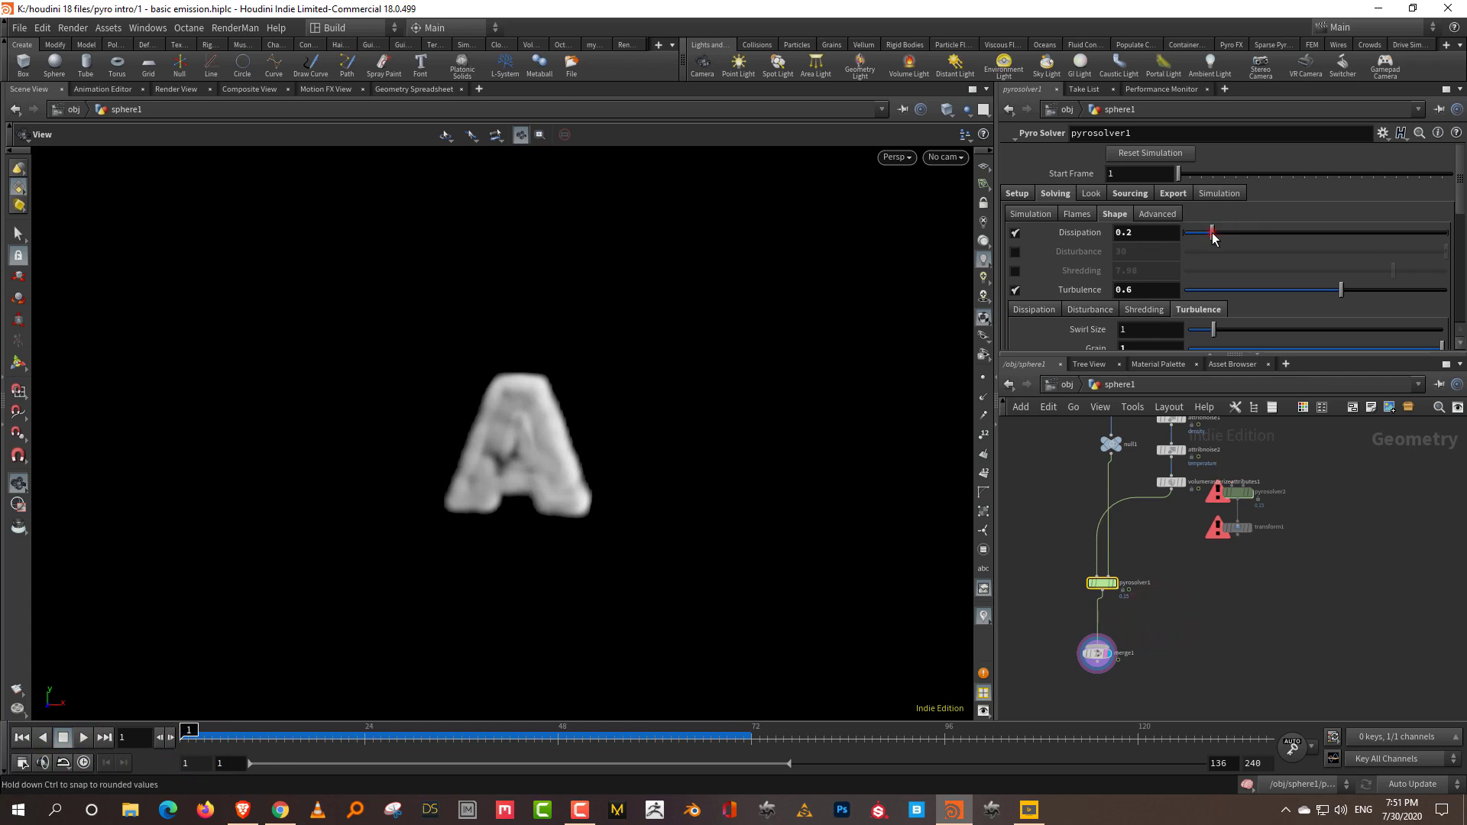
{"action": "left_click_drag", "start_coordinate": [1213, 236], "coordinate": [1211, 235]}
{"action": "left_click", "coordinate": [1033, 310]}
{"action": "left_click_drag", "start_coordinate": [1110, 353], "coordinate": [1112, 491]}
- Add a Sphere node to the network and set its radius to 3.7 on all axes
{"action": "middle_click_drag", "start_coordinate": [1158, 636], "coordinate": [1097, 655]}
{"action": "key", "text": "Tab"}
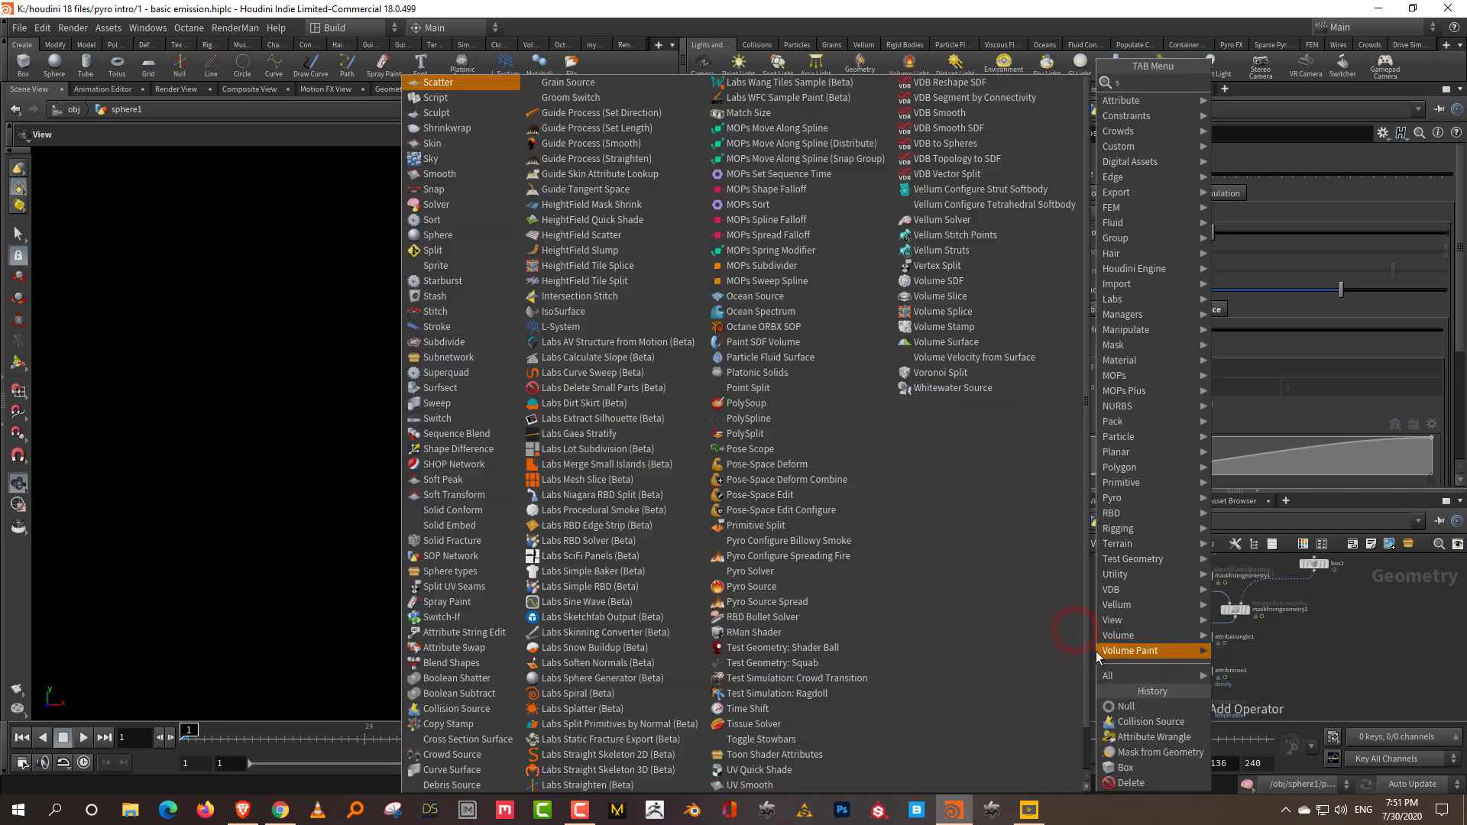
{"action": "type", "text": "sph"}
{"action": "left_click", "coordinate": [1268, 98]}
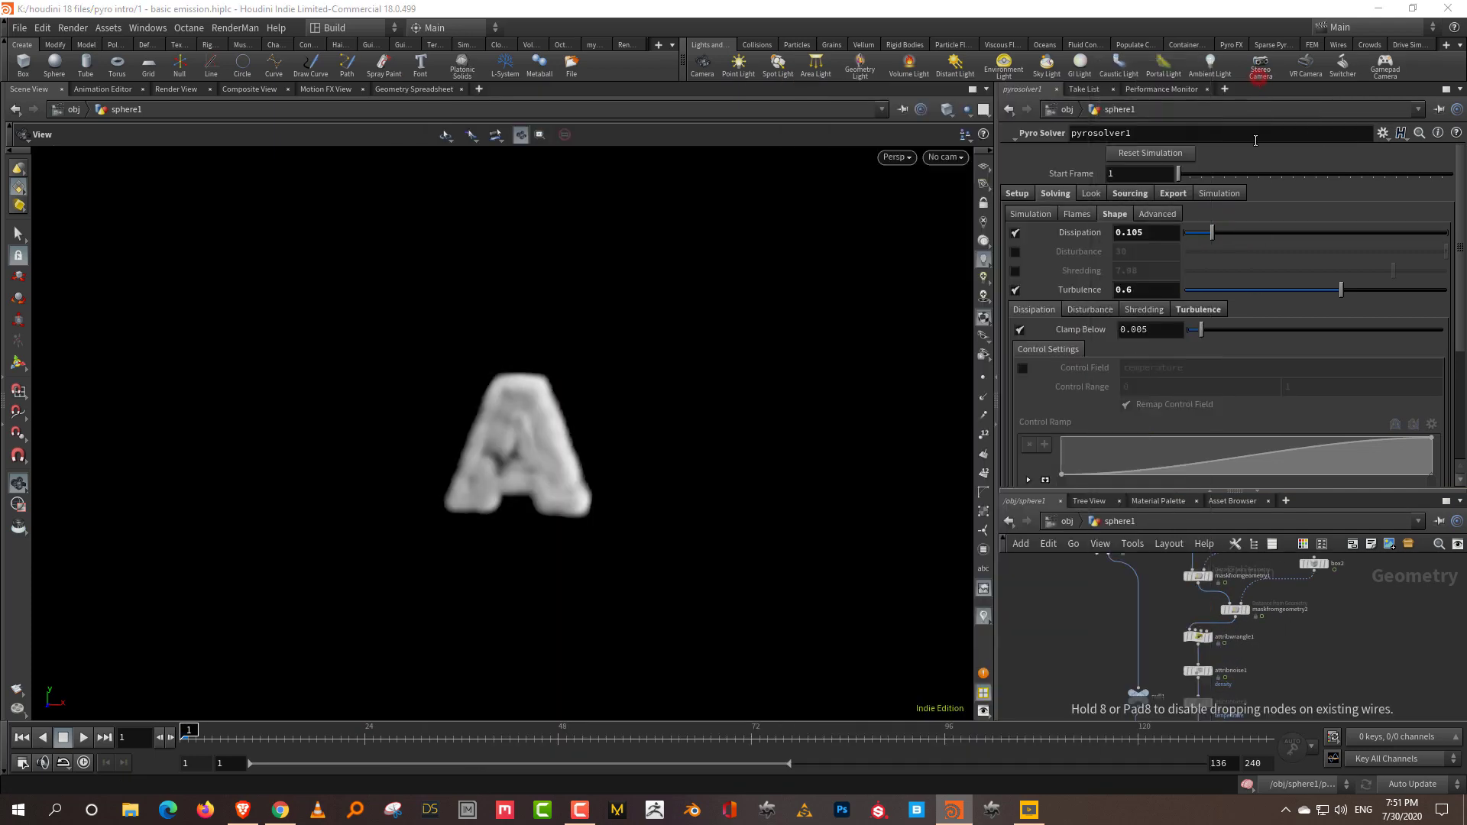
{"action": "left_click", "coordinate": [1064, 617]}
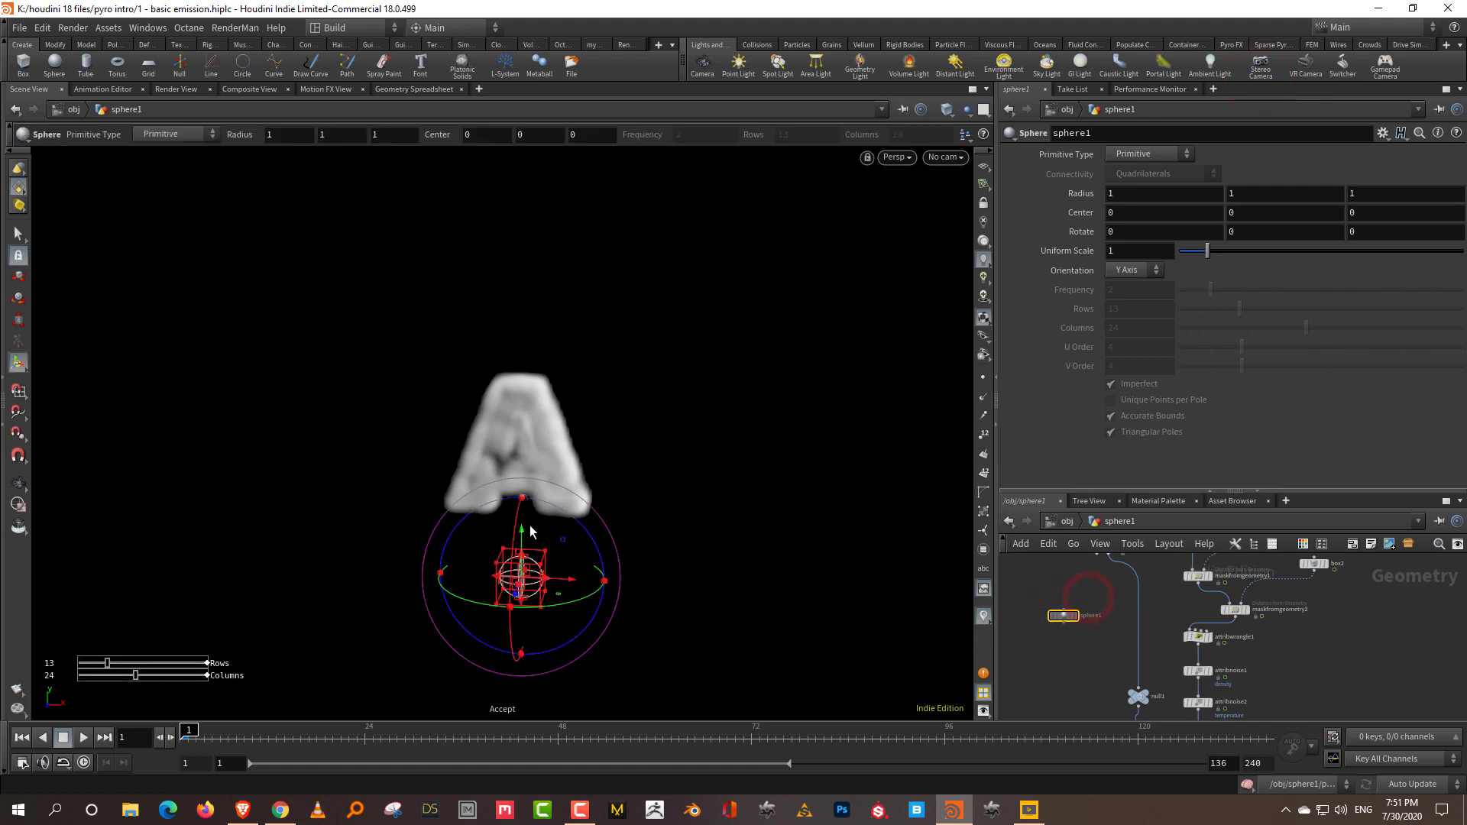
{"action": "middle_click_drag", "start_coordinate": [1081, 193], "coordinate": [1203, 180]}
{"action": "scroll", "coordinate": [1062, 604], "scroll_direction": "up", "scroll_amount": 3}
- Make sphere1 a Polygon primitive with frequency 8 and raise it above the letter to a center Y of 14.2829
{"action": "left_click", "coordinate": [1143, 154]}
{"action": "left_click", "coordinate": [1142, 193]}
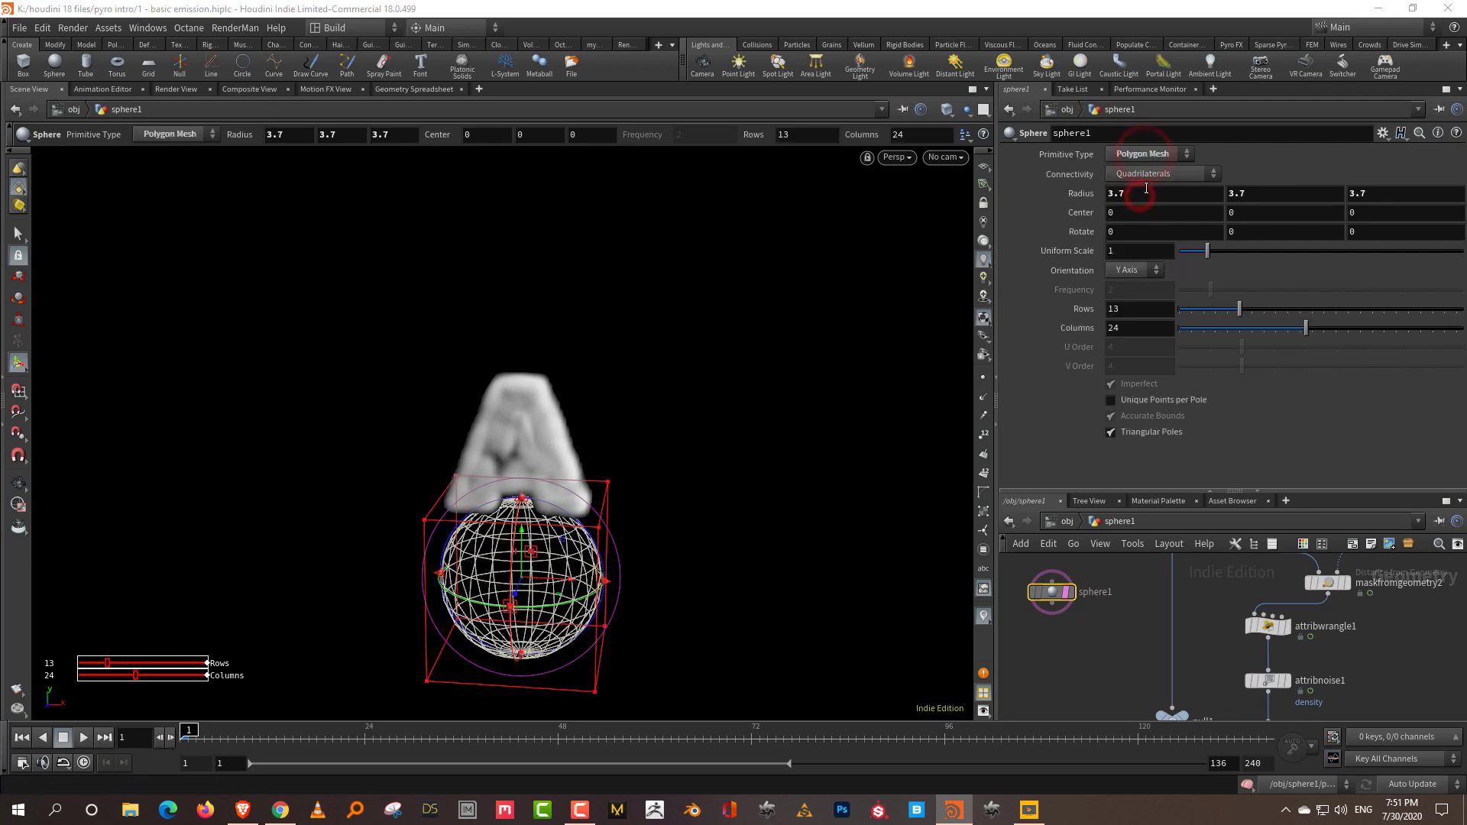
{"action": "left_click", "coordinate": [1144, 154]}
{"action": "left_click", "coordinate": [1142, 173]}
{"action": "left_click_drag", "start_coordinate": [1234, 297], "coordinate": [1399, 290]}
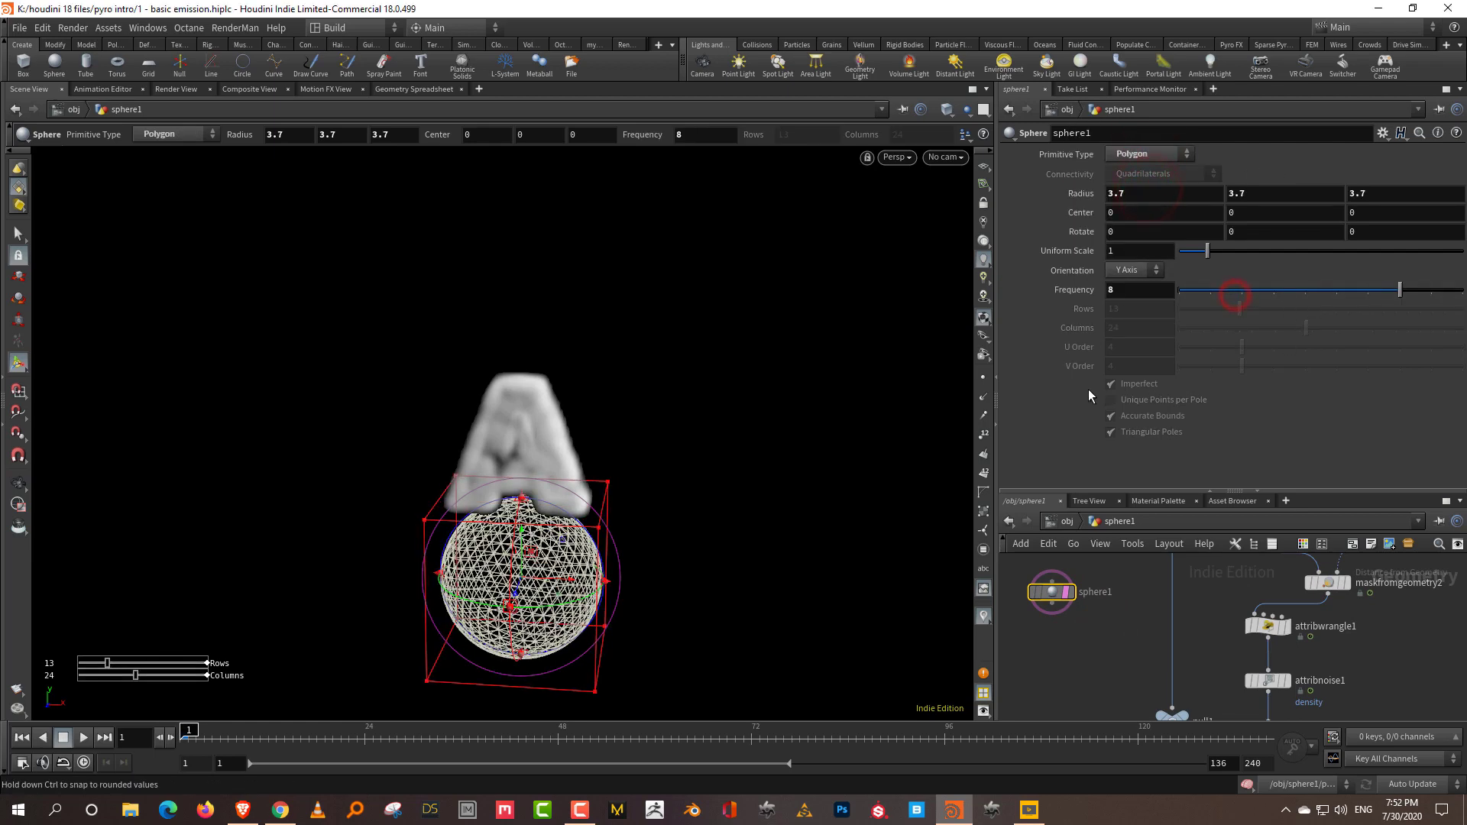
{"action": "left_click_drag", "start_coordinate": [648, 540], "coordinate": [566, 212]}
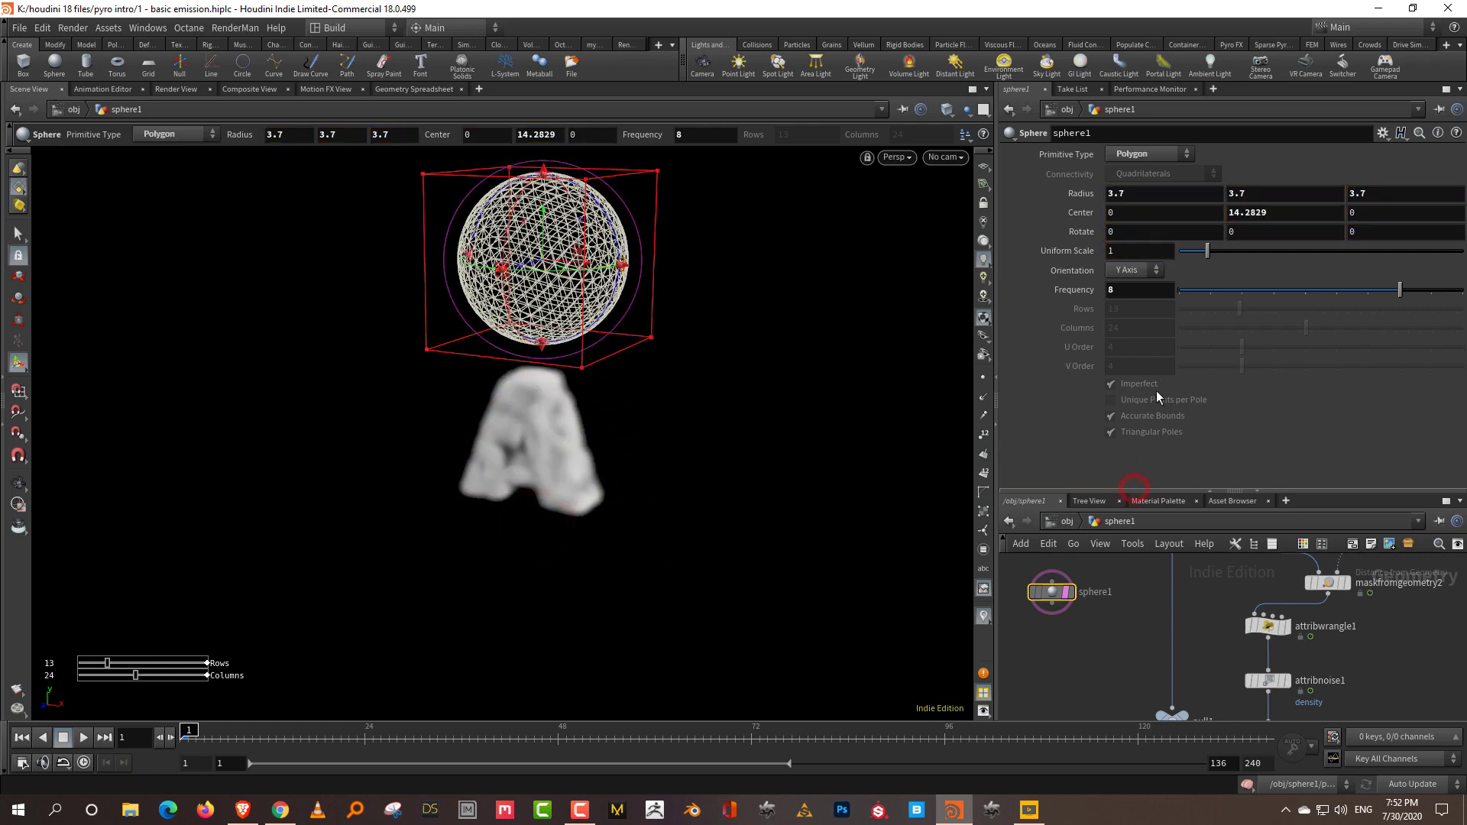
- Duplicate collisionsource1 and feed the copy from sphere1 instead of the extruded letter
{"action": "left_click_drag", "start_coordinate": [1143, 491], "coordinate": [1144, 348]}
{"action": "middle_click_drag", "start_coordinate": [1079, 461], "coordinate": [1079, 545]}
{"action": "left_click", "coordinate": [1112, 502]}
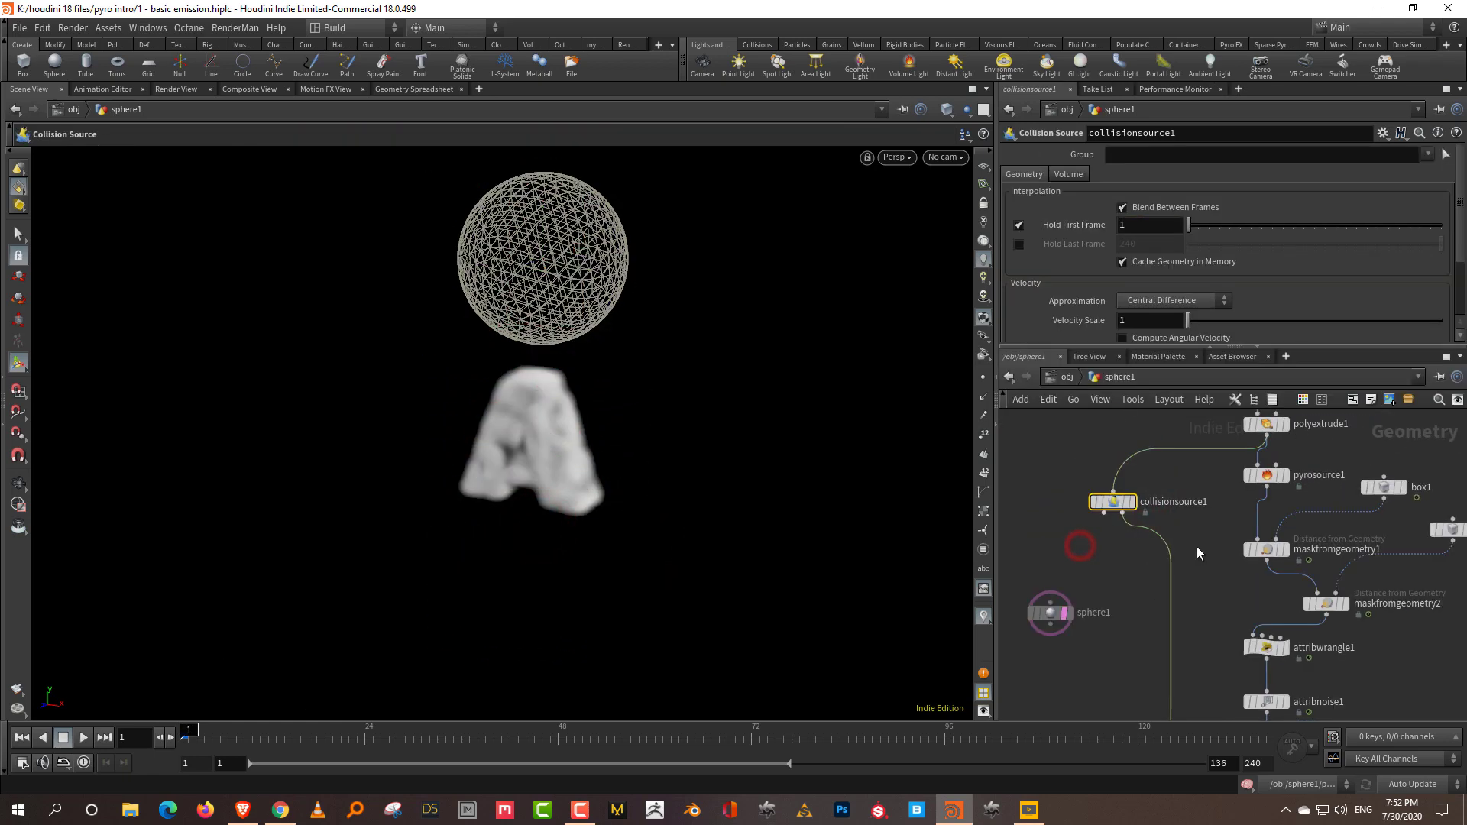
{"action": "key", "text": "ctrl+c"}
{"action": "key", "text": "ctrl+v"}
{"action": "left_click_drag", "start_coordinate": [1196, 551], "coordinate": [1090, 691]}
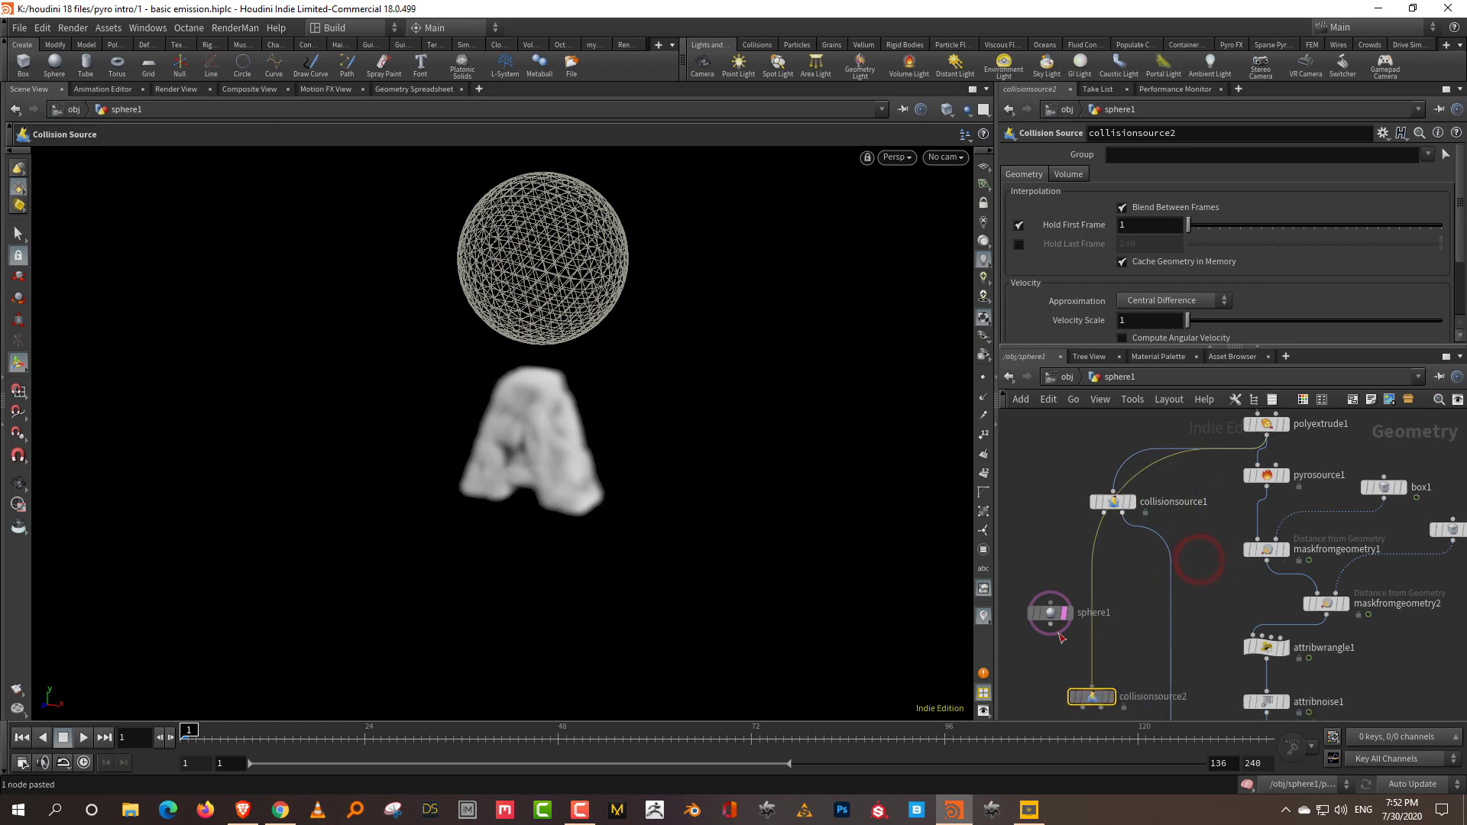
{"action": "left_click_drag", "start_coordinate": [1051, 631], "coordinate": [1091, 690]}
{"action": "middle_click_drag", "start_coordinate": [1049, 622], "coordinate": [1059, 453]}
{"action": "left_click", "coordinate": [1085, 509]}
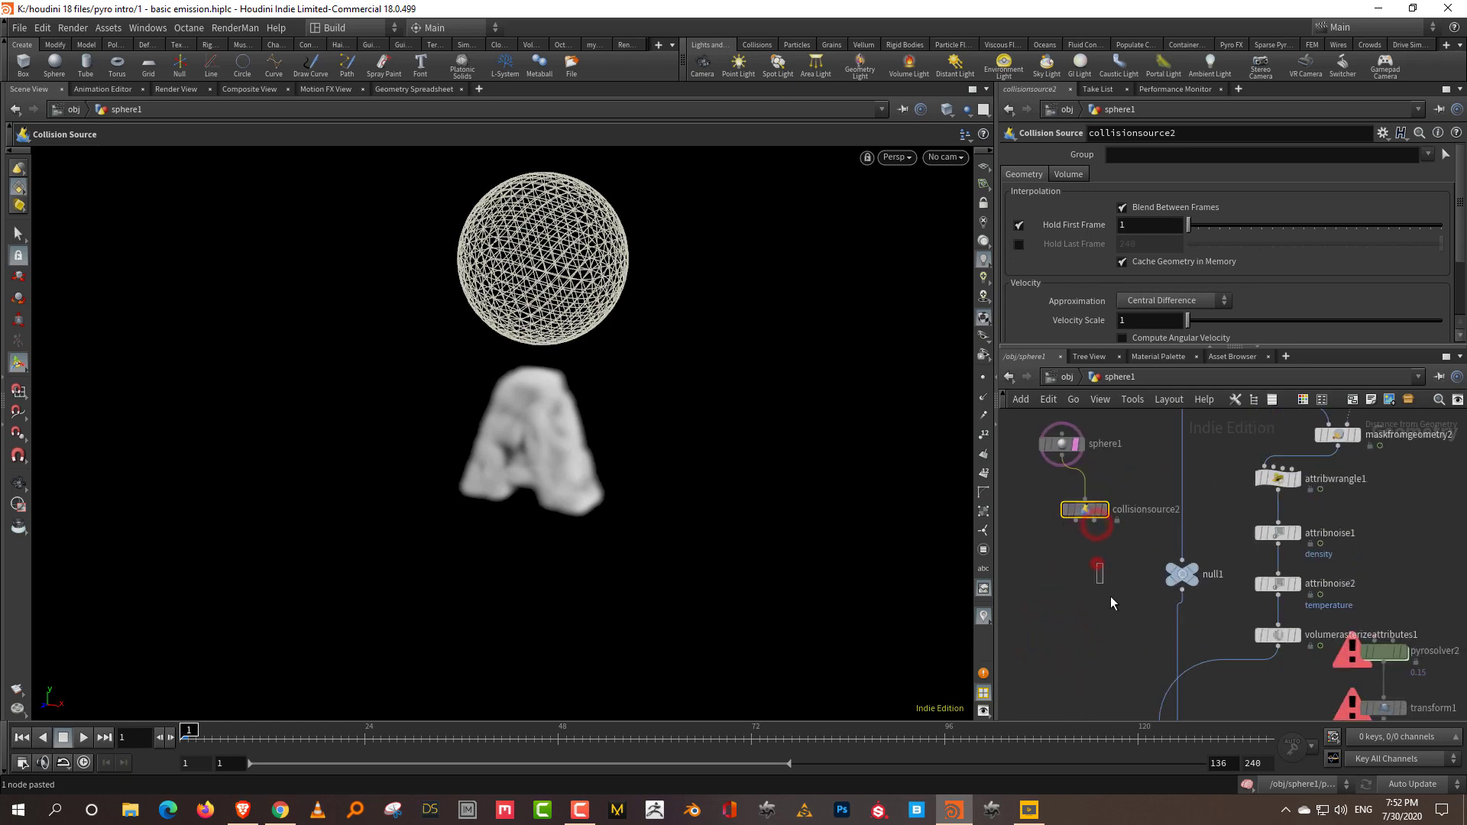
- Add a Merge node above null1 that combines the VDB collision volumes of collisionsource1 and collisionsource2
{"action": "key", "text": "Tab"}
{"action": "type", "text": "null"}
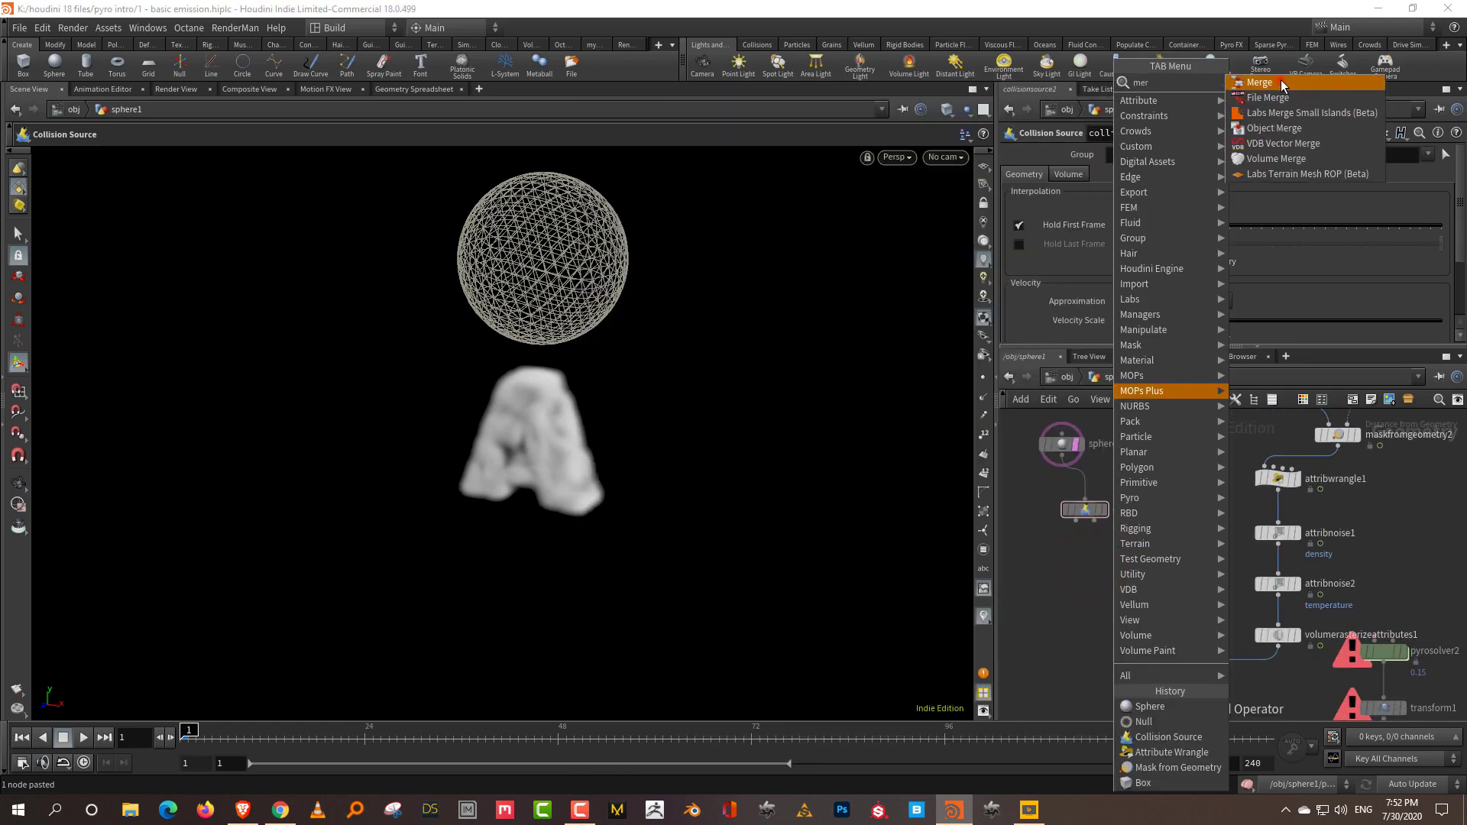
{"action": "left_click", "coordinate": [1281, 81]}
{"action": "left_click", "coordinate": [1171, 537]}
{"action": "left_click", "coordinate": [1094, 524]}
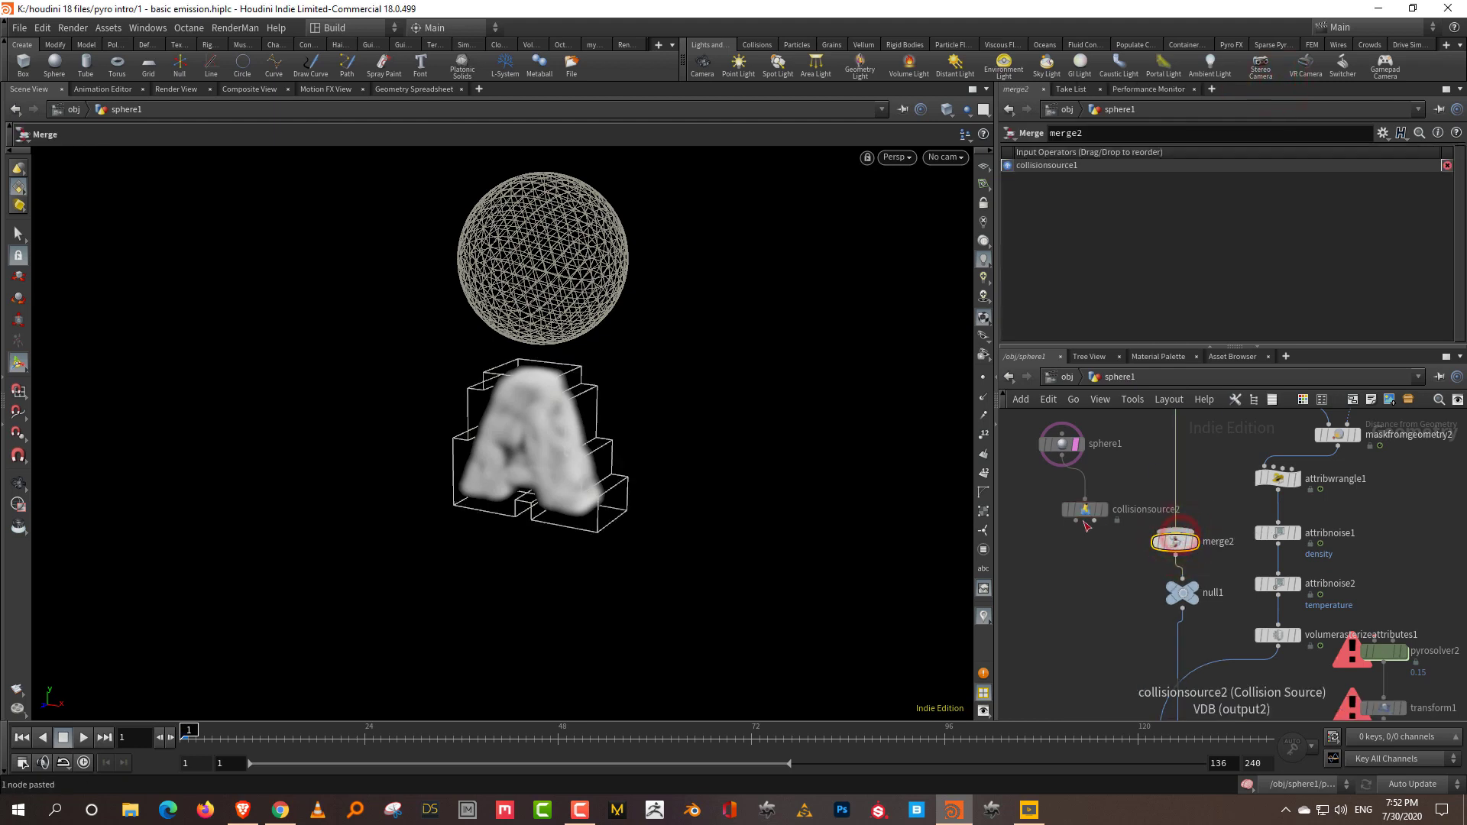
{"action": "left_click", "coordinate": [1155, 539]}
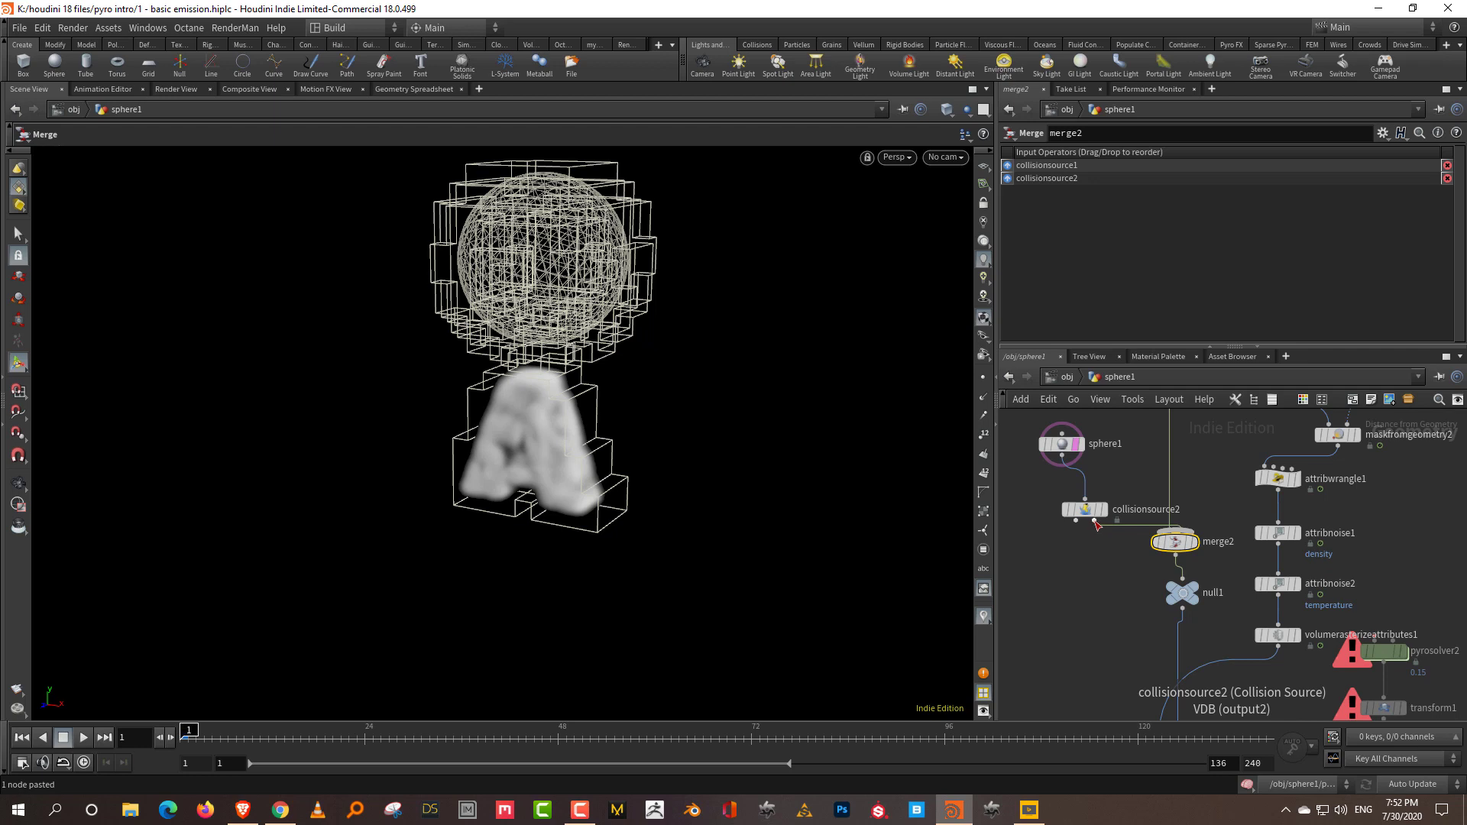
{"action": "left_click_drag", "start_coordinate": [1174, 541], "coordinate": [1181, 555]}
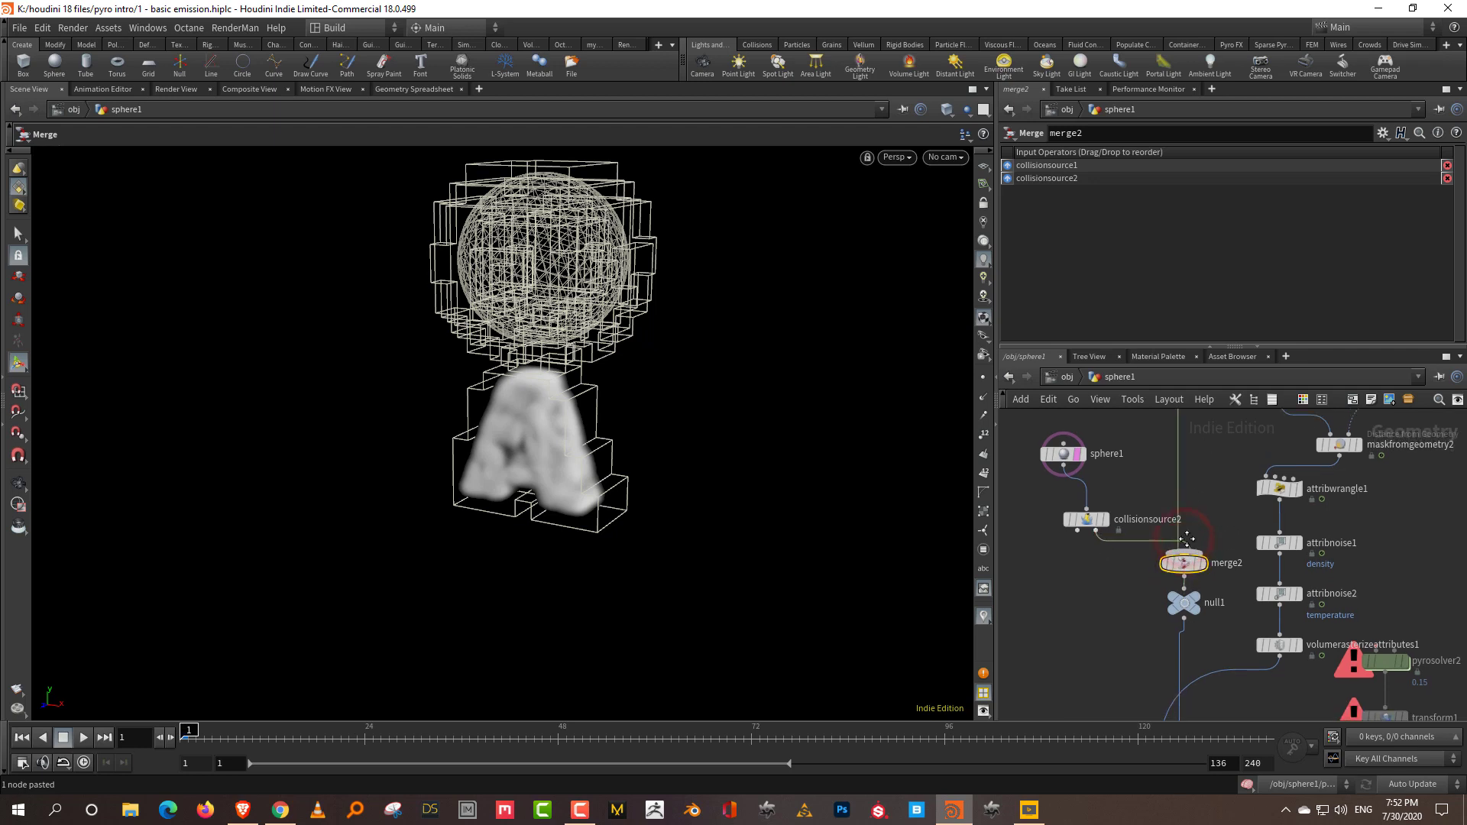
{"action": "middle_click_drag", "start_coordinate": [1130, 428], "coordinate": [1108, 551]}
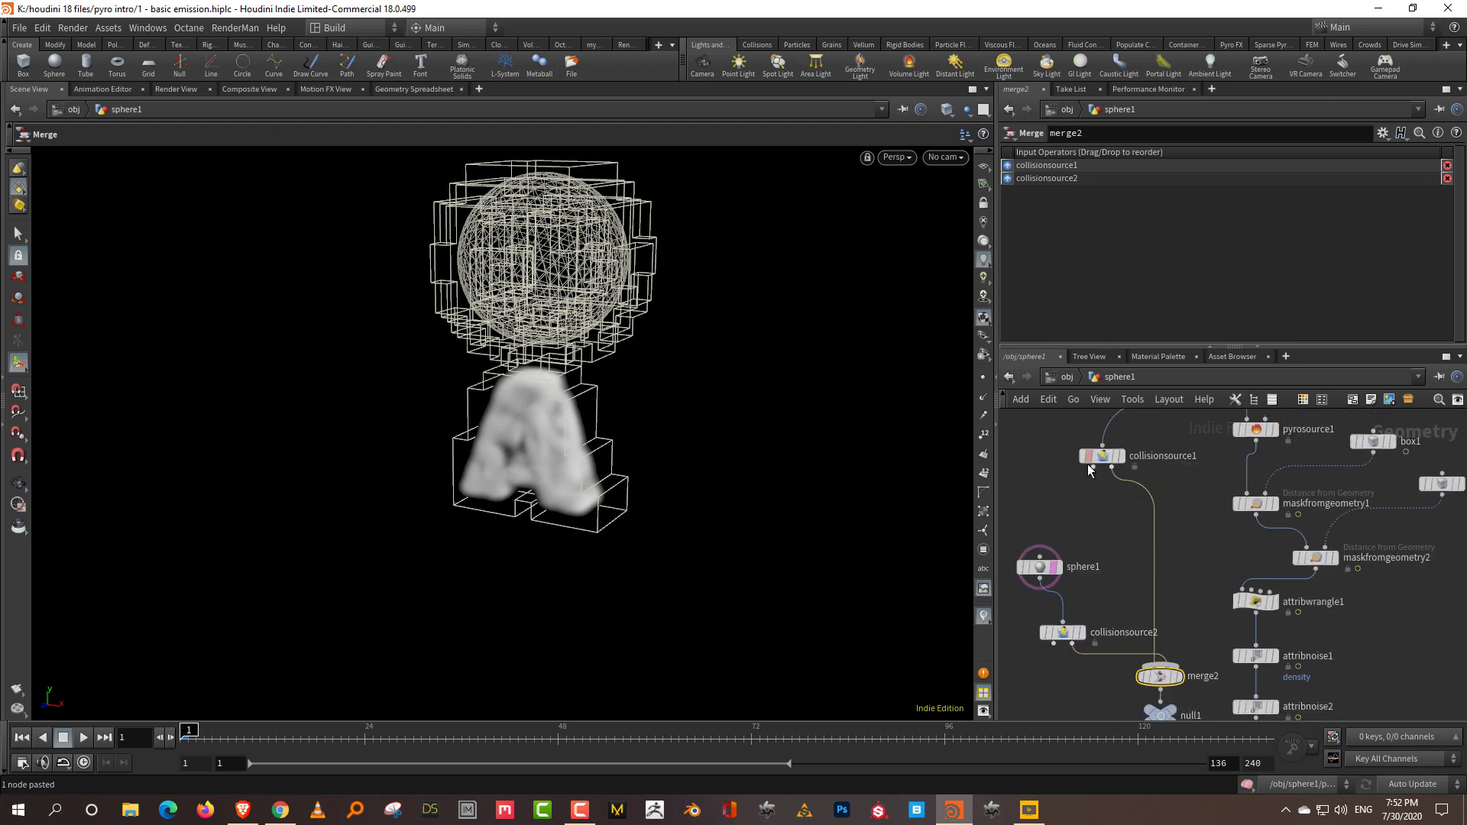
{"action": "middle_click_drag", "start_coordinate": [1200, 504], "coordinate": [1161, 555]}
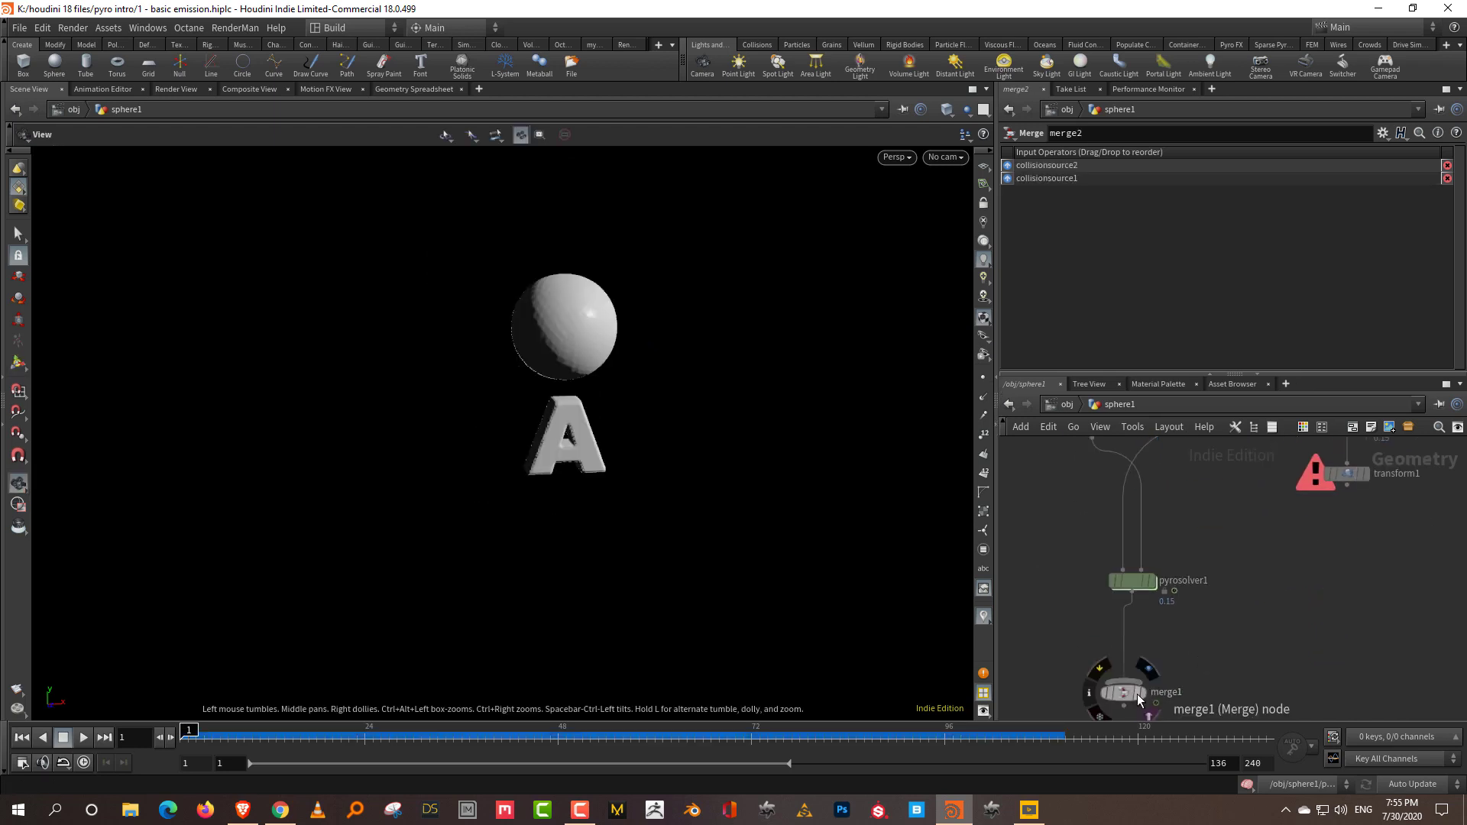
- Display merge1, reset pyrosolver1's simulation, and play and scrub the smoke up to frame 84
{"action": "left_click", "coordinate": [1138, 694]}
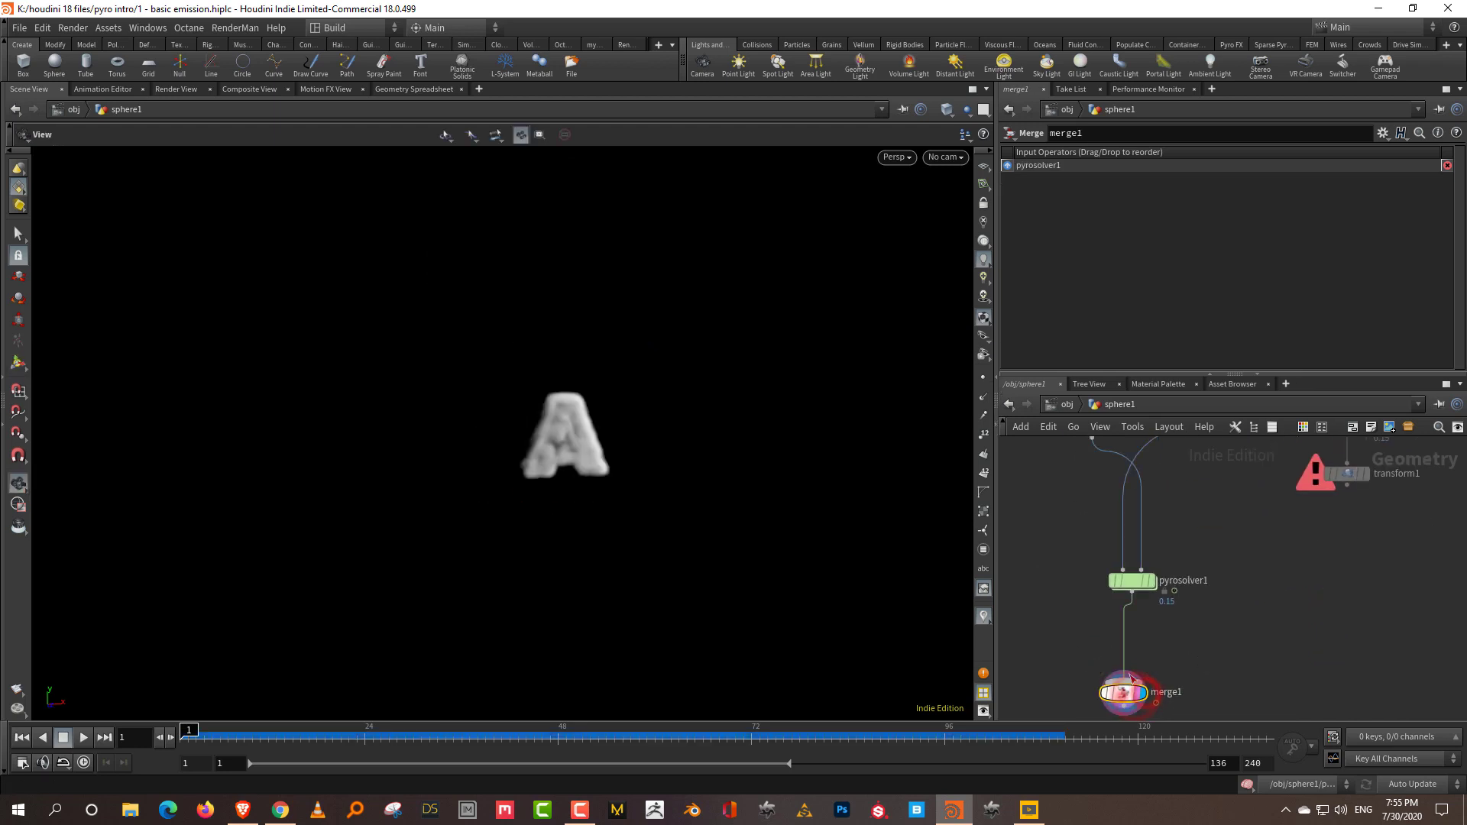
{"action": "left_click", "coordinate": [1178, 575]}
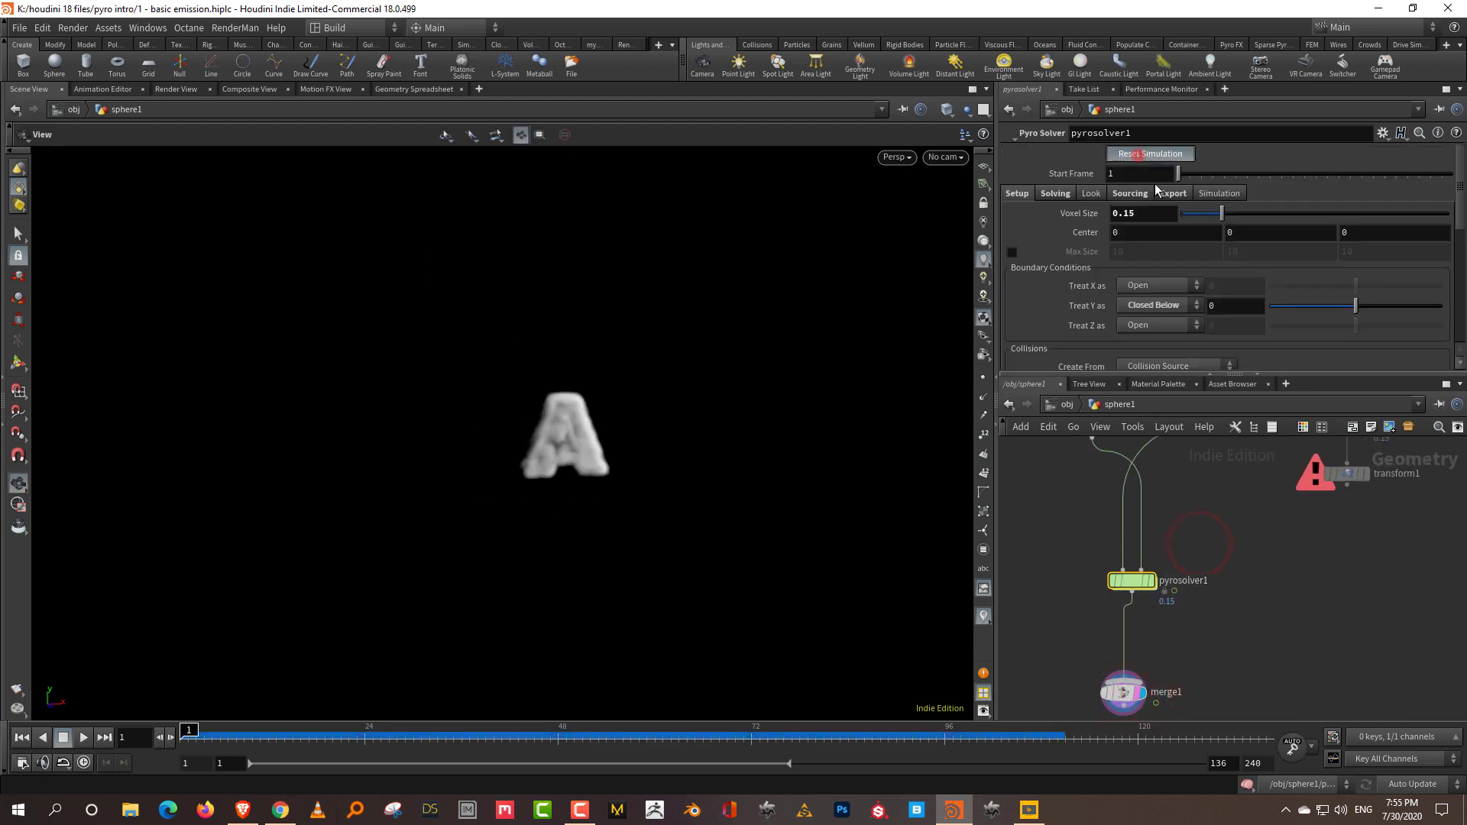
{"action": "left_click", "coordinate": [84, 737]}
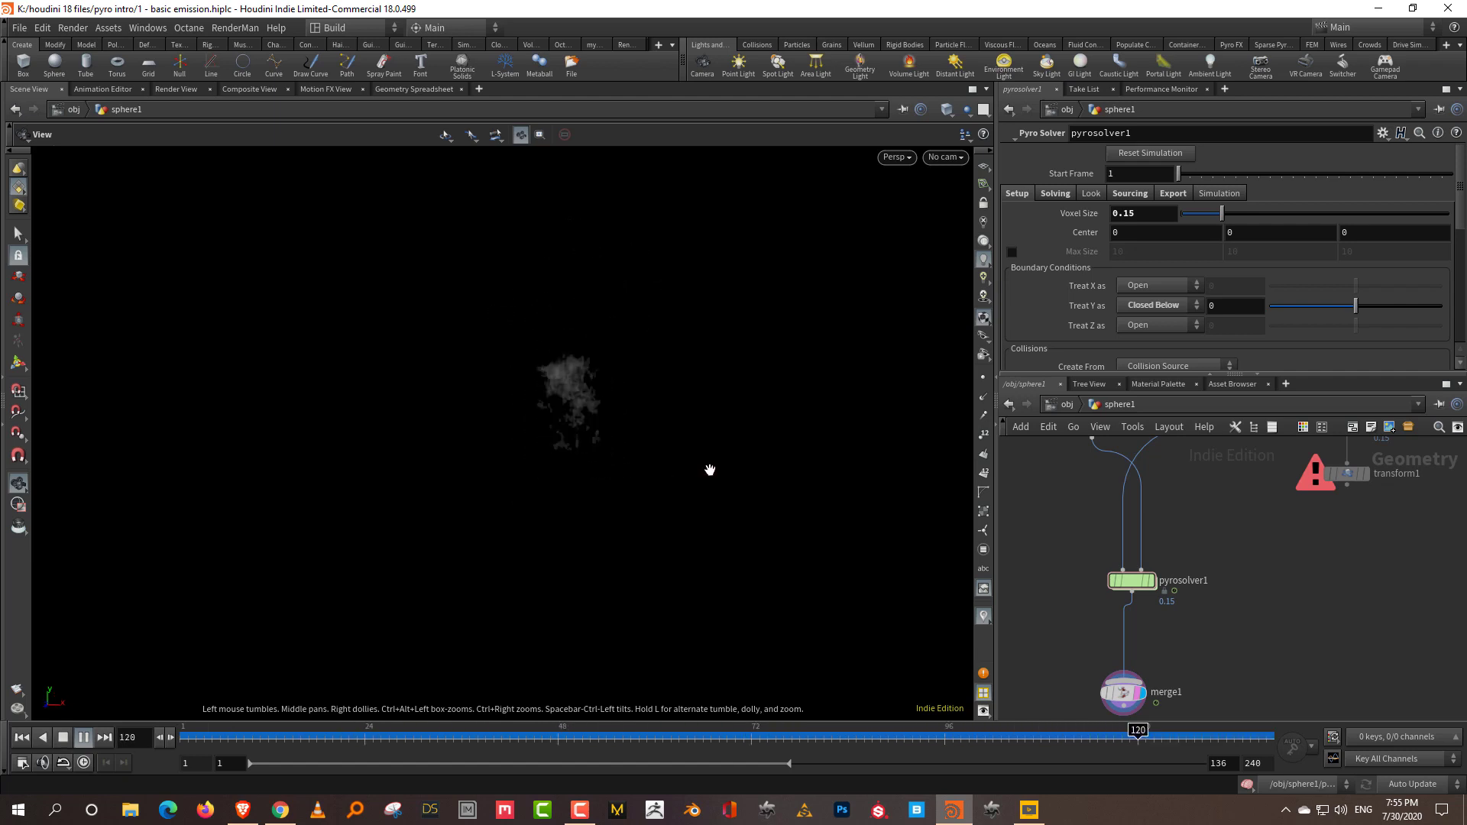
{"action": "left_click", "coordinate": [83, 736]}
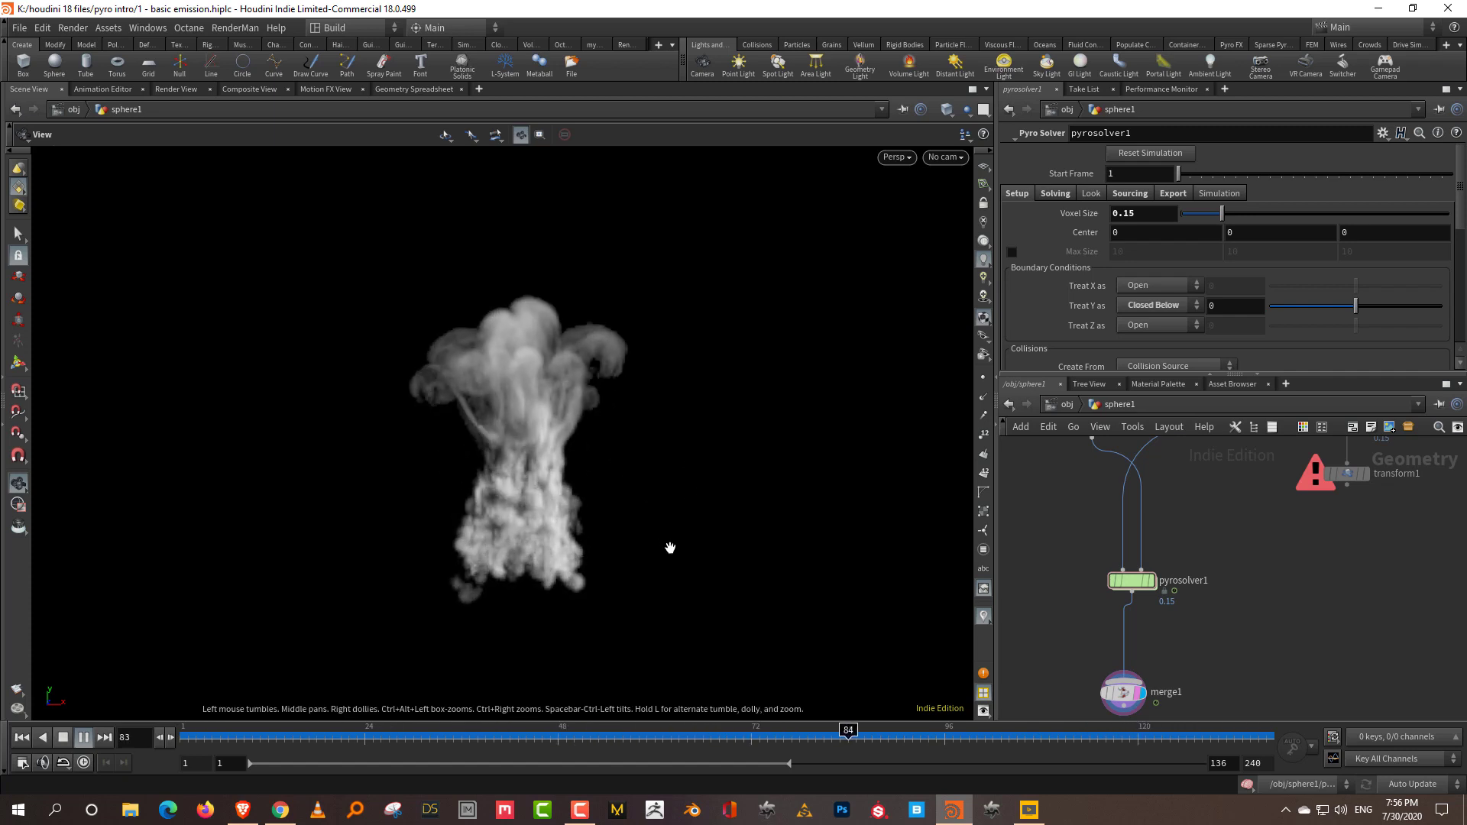
{"action": "left_click", "coordinate": [83, 736]}
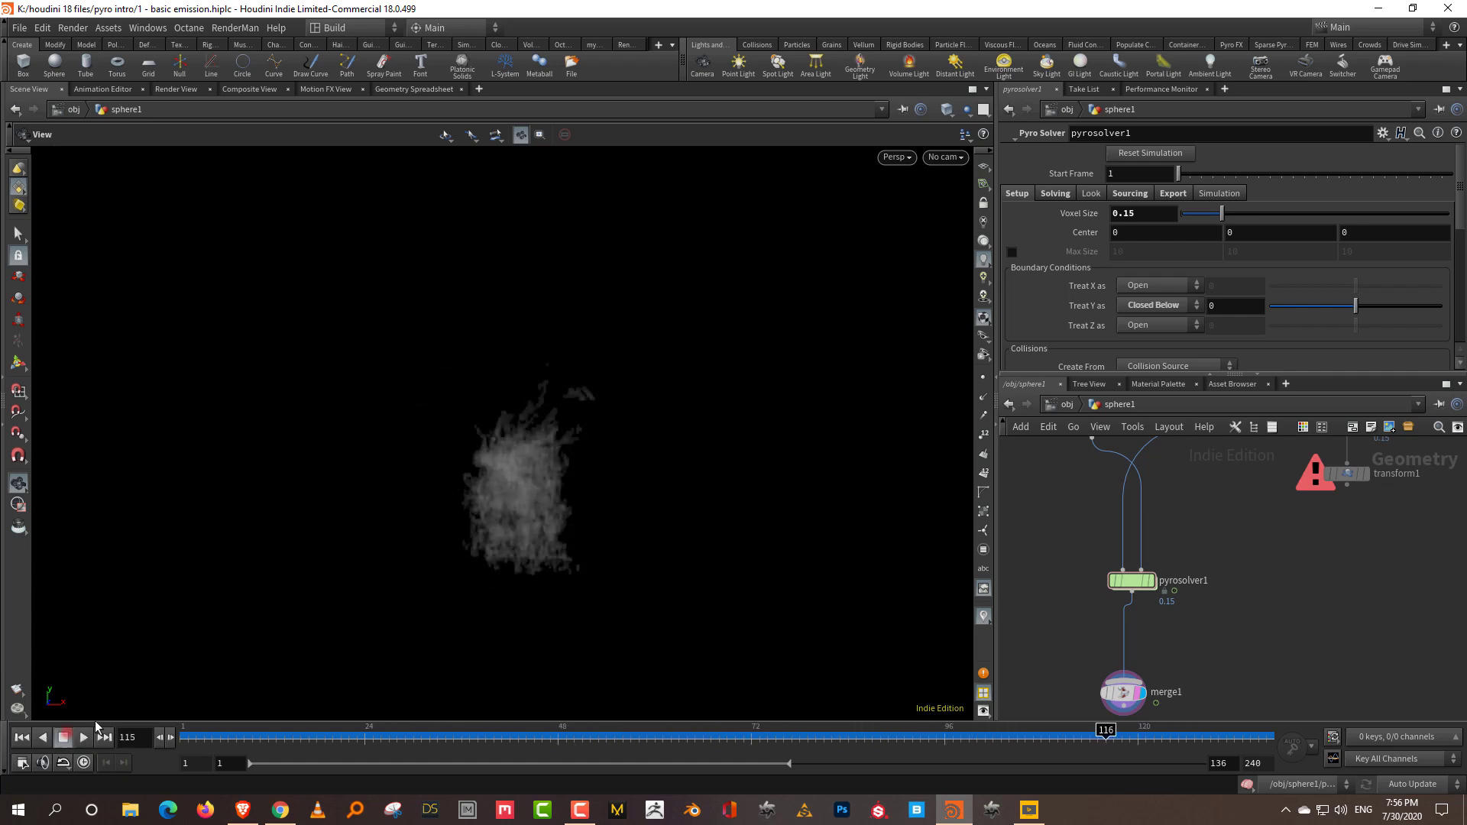
{"action": "left_click_drag", "start_coordinate": [212, 734], "coordinate": [848, 740]}
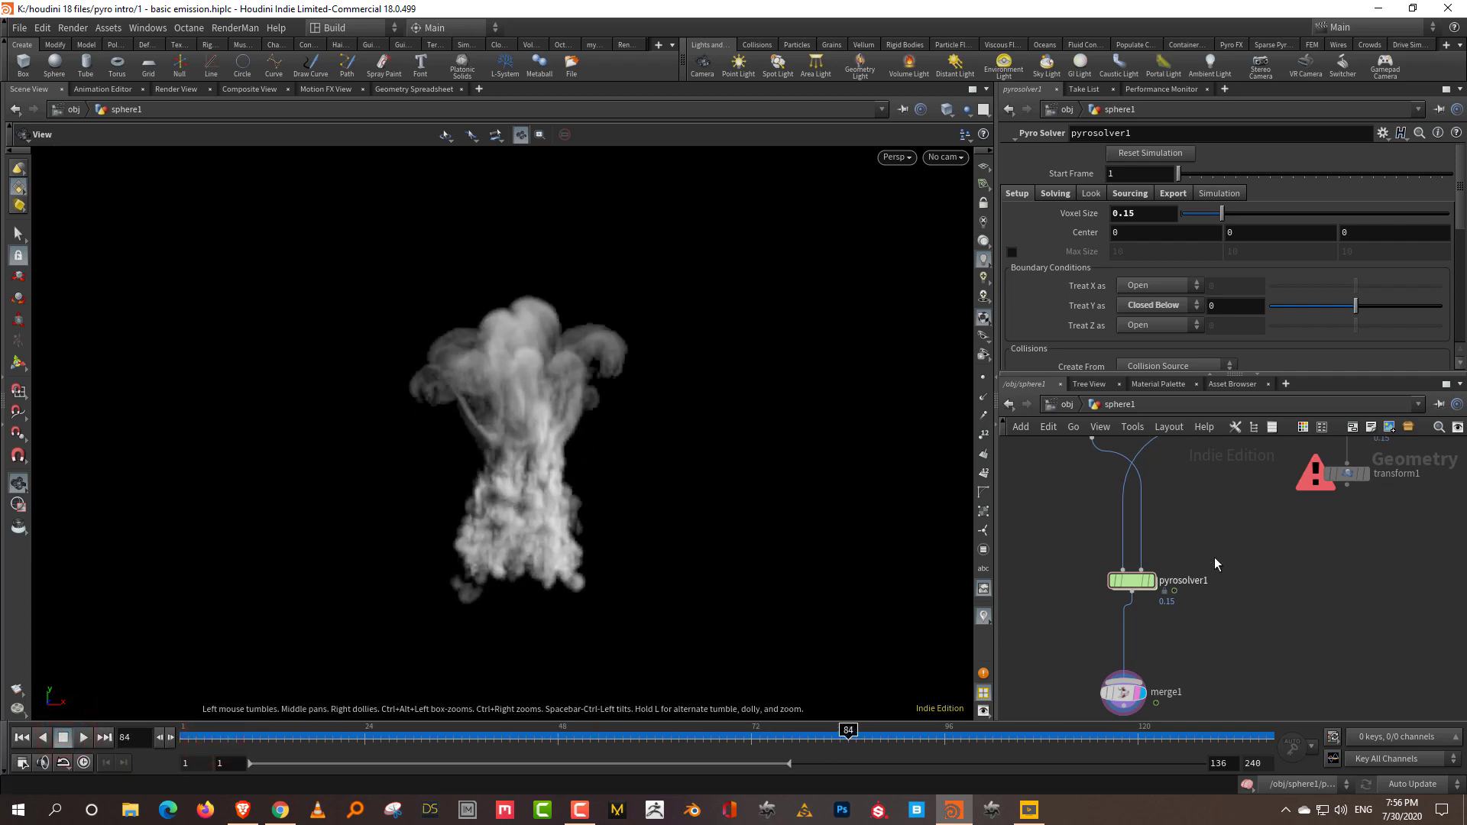
- Raise the smoke Density Scale in pyrosolver1's look settings to 1.825
{"action": "scroll", "coordinate": [1230, 566], "scroll_direction": "down", "scroll_amount": 1}
{"action": "left_click_drag", "start_coordinate": [1327, 376], "coordinate": [1327, 282]}
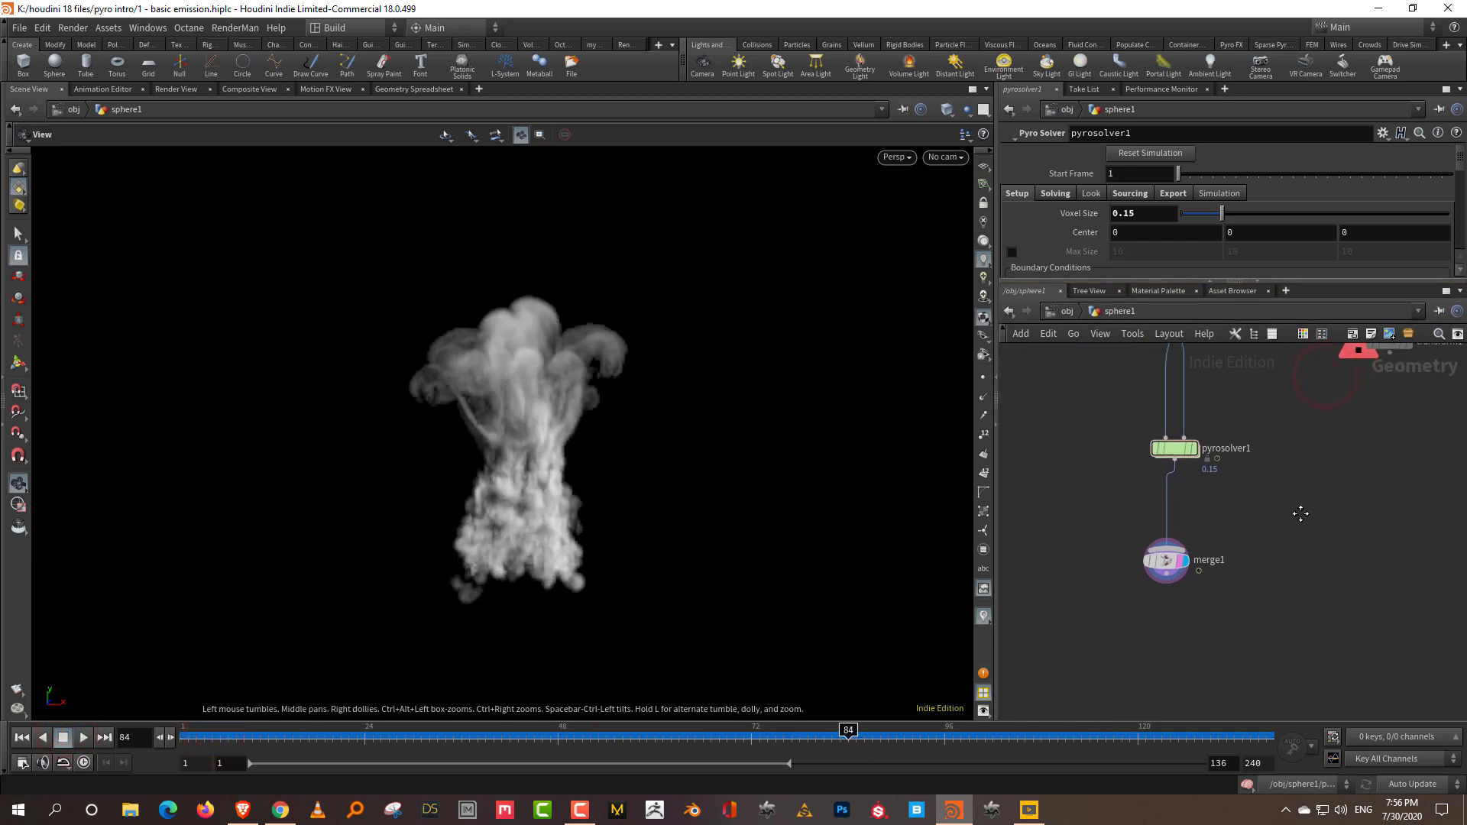
{"action": "left_click", "coordinate": [1248, 440]}
{"action": "left_click_drag", "start_coordinate": [1168, 280], "coordinate": [1168, 430]}
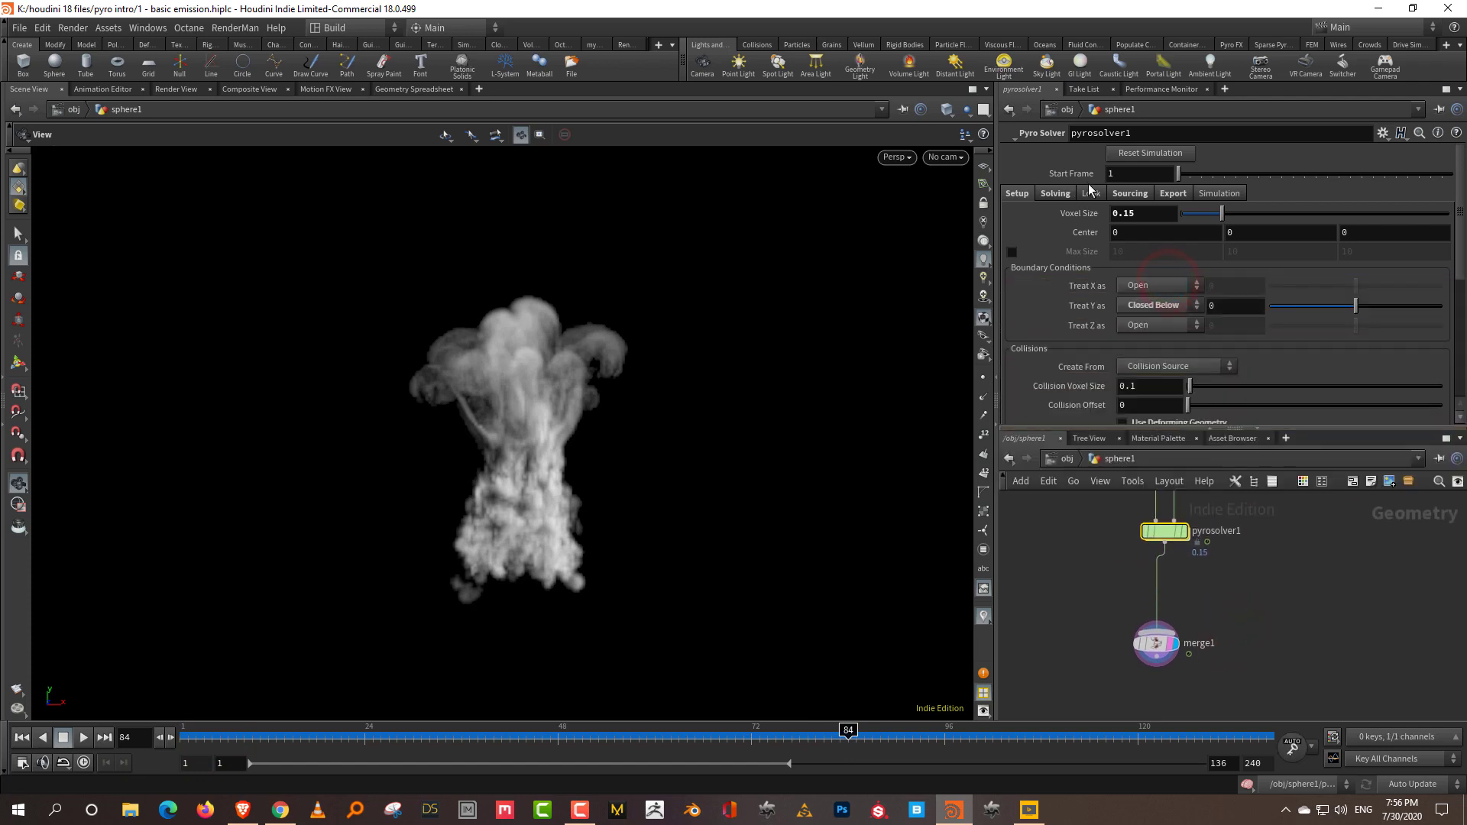
{"action": "left_click", "coordinate": [1092, 194]}
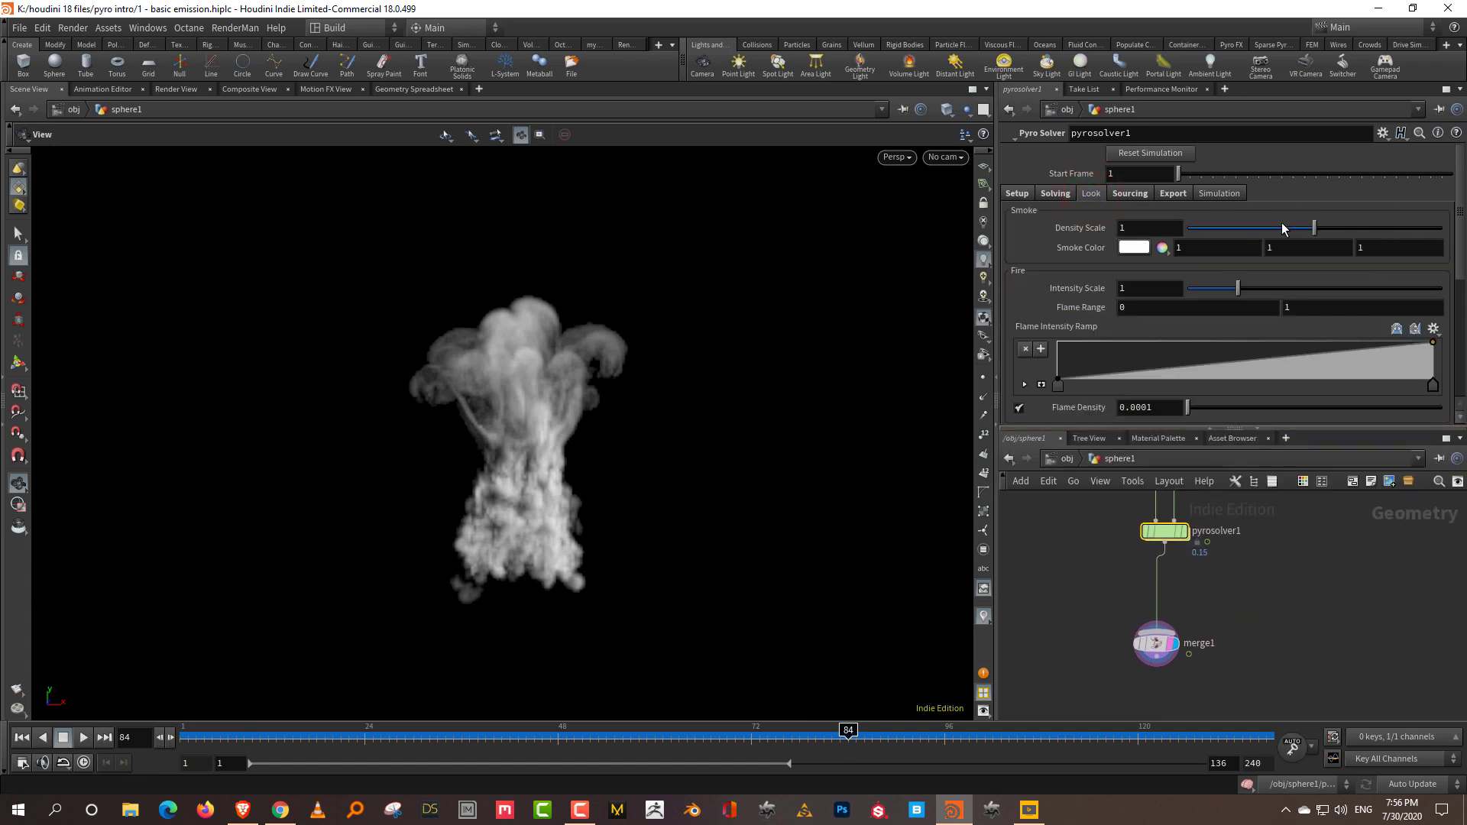
{"action": "left_click_drag", "start_coordinate": [1350, 231], "coordinate": [1419, 229]}
- Try a more saturated Smoke Color in pyrosolver1's look settings
{"action": "left_click", "coordinate": [1135, 246]}
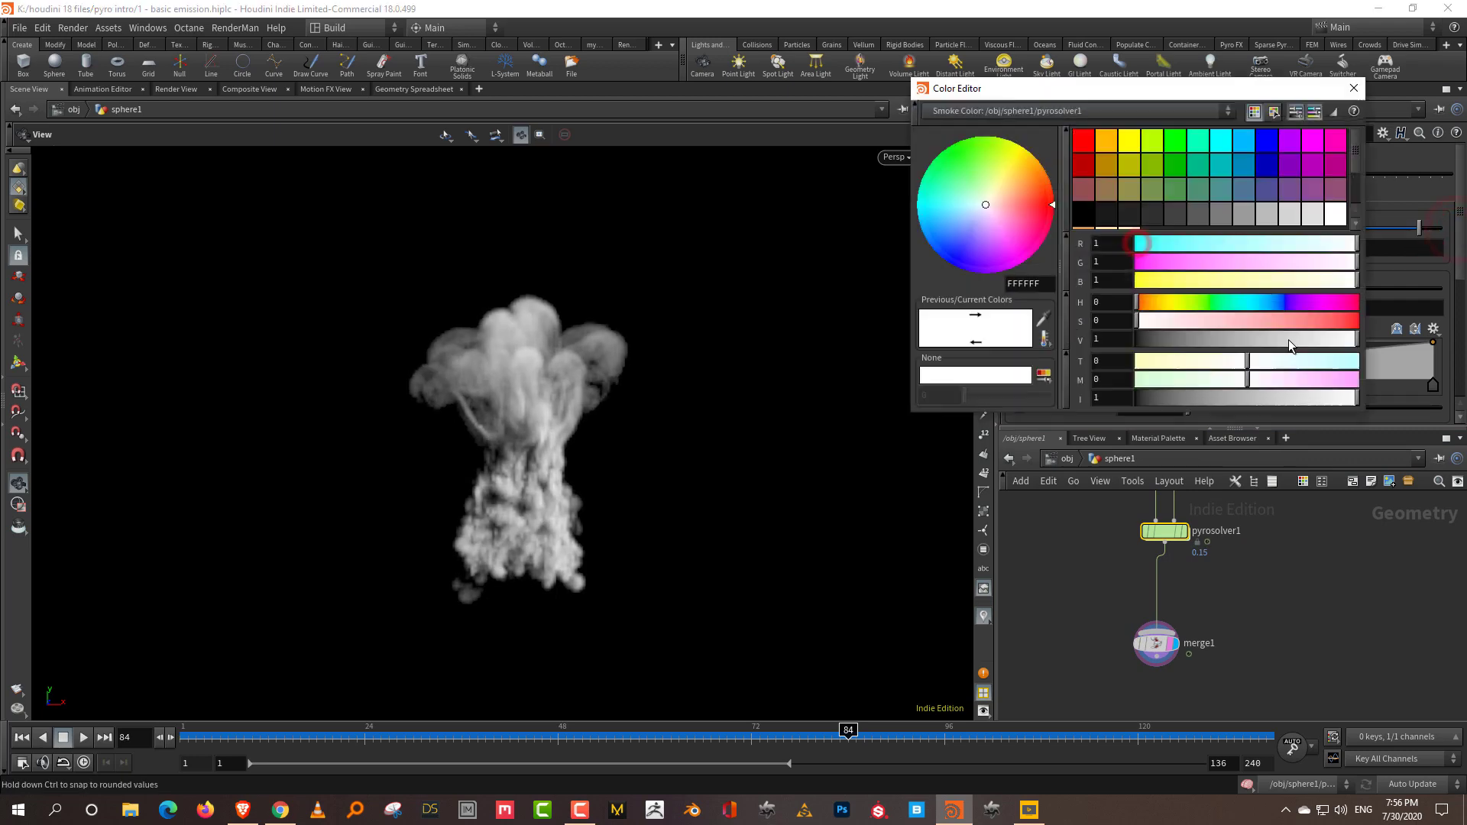
{"action": "left_click_drag", "start_coordinate": [1291, 322], "coordinate": [1109, 317]}
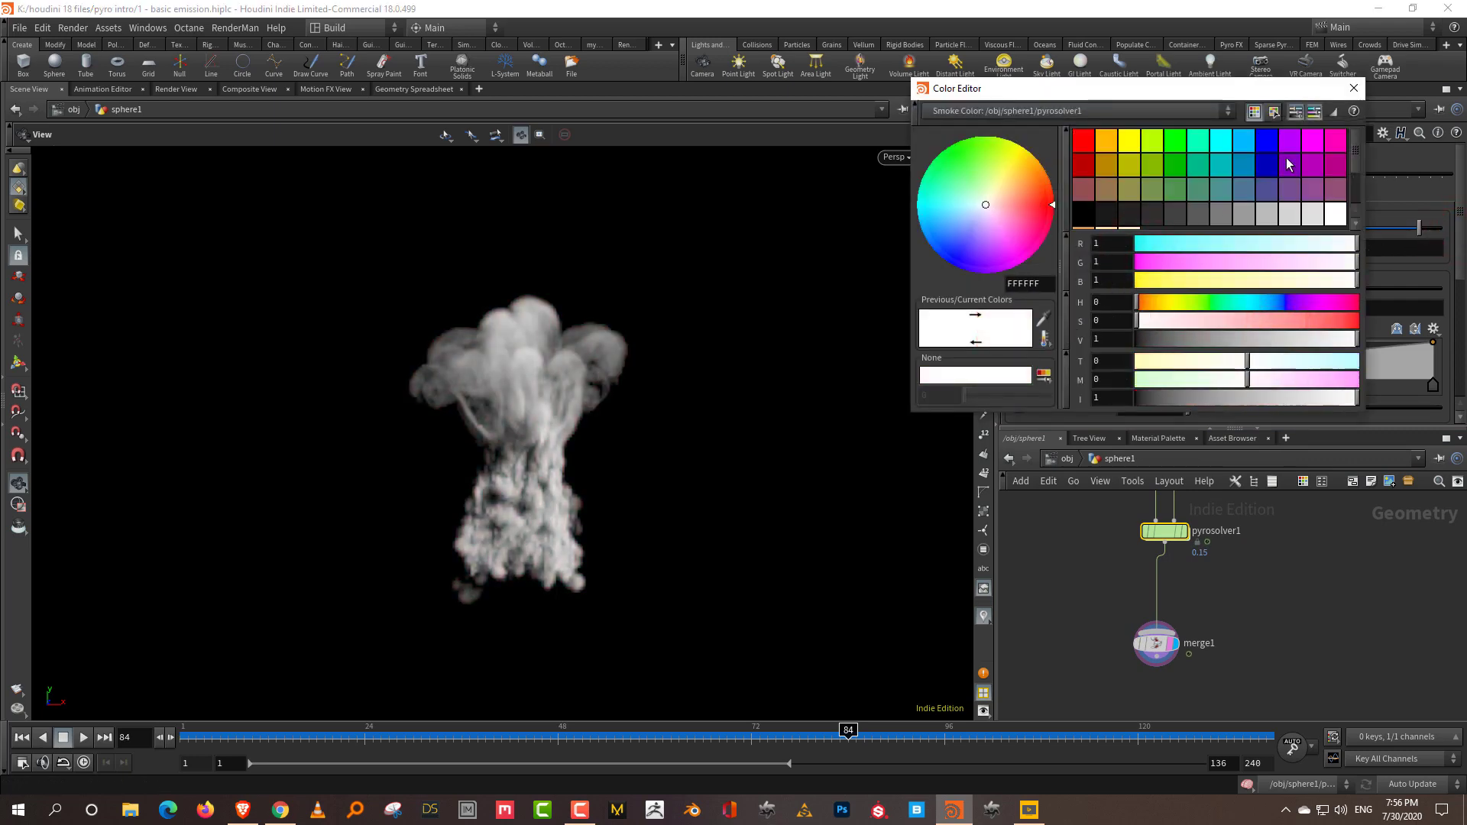
{"action": "left_click", "coordinate": [1354, 88]}
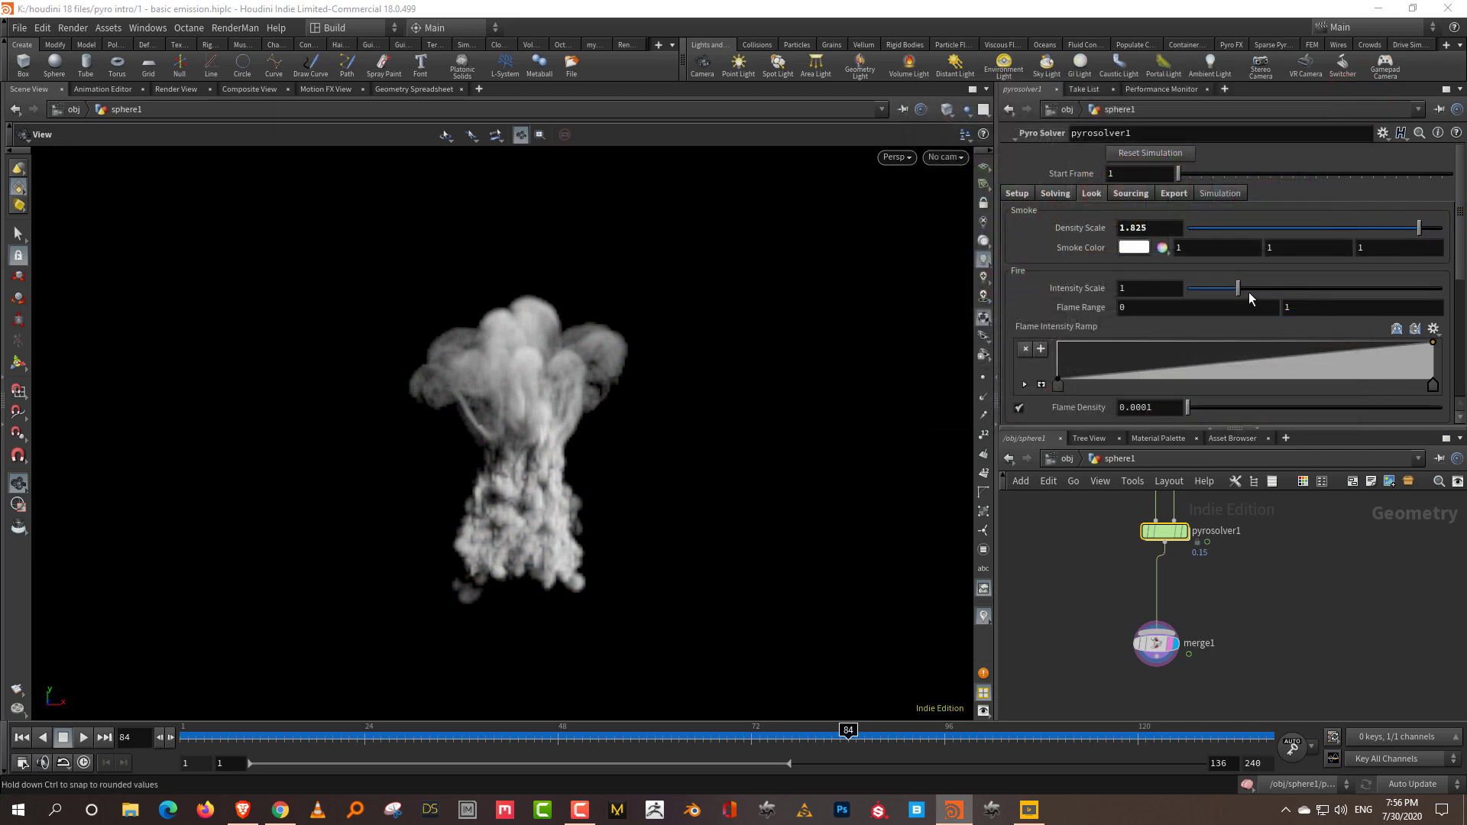
- Set pyrosolver1's fire Intensity Scale to 1.14 and review the remaining fire color and shadow settings
{"action": "left_click_drag", "start_coordinate": [1249, 293], "coordinate": [1360, 294]}
{"action": "left_click_drag", "start_coordinate": [1269, 290], "coordinate": [1265, 290]}
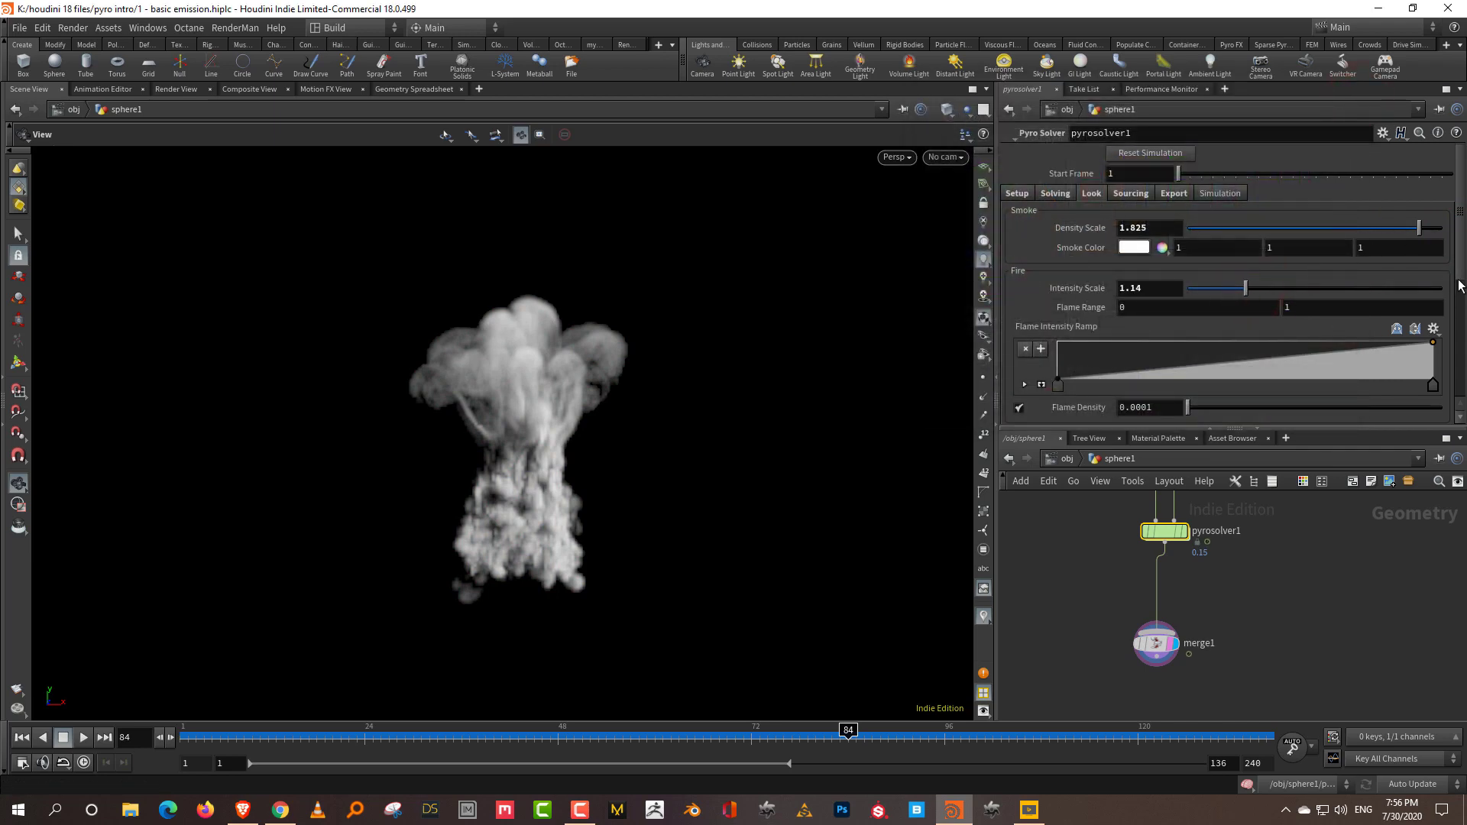
{"action": "left_click_drag", "start_coordinate": [1459, 286], "coordinate": [1459, 256]}
{"action": "scroll", "coordinate": [1222, 321], "scroll_direction": "down", "scroll_amount": 5}
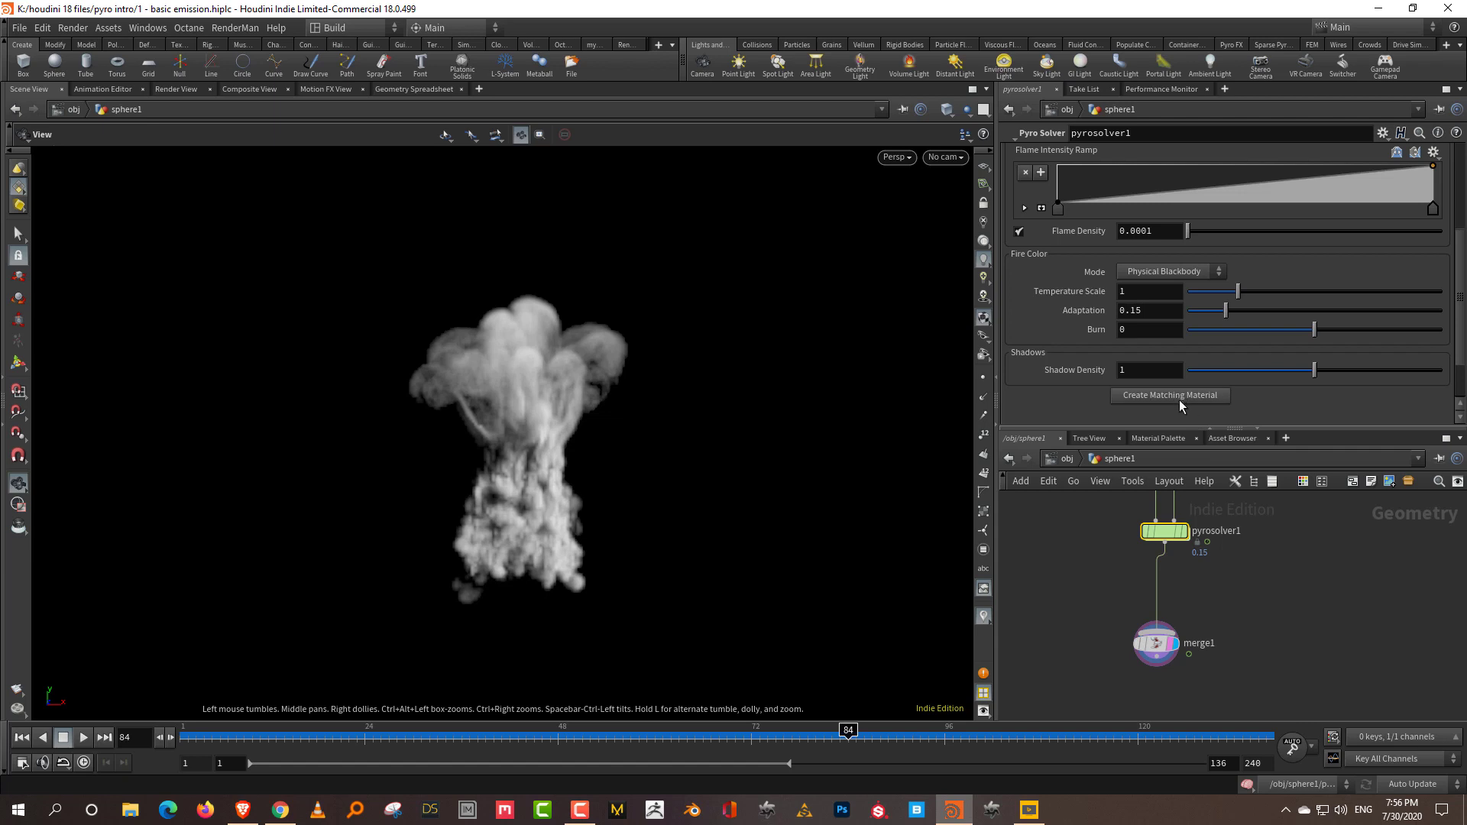
{"action": "key", "text": "Delete"}
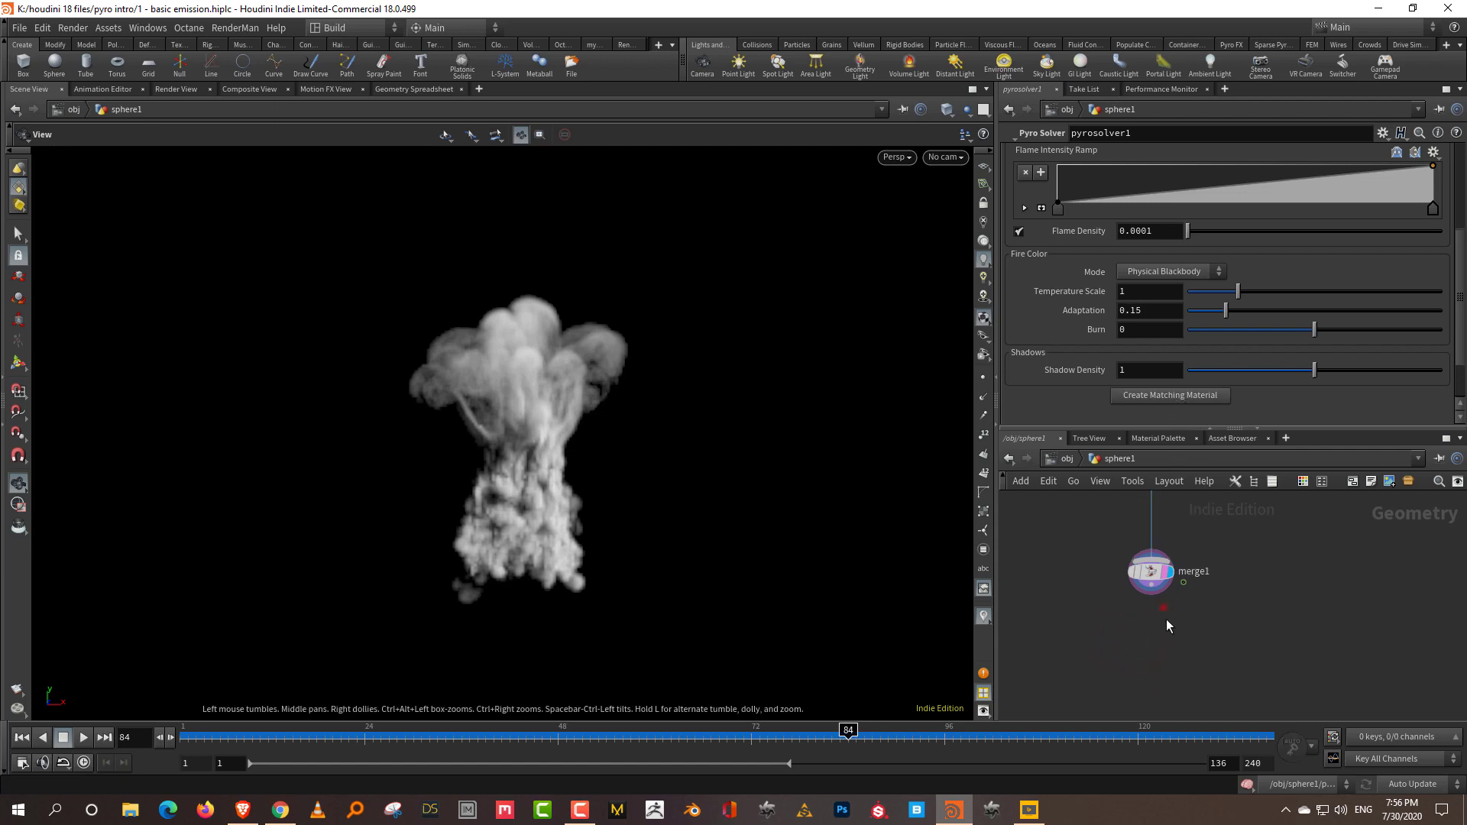
- Add a Volume Visualization node, wire it below merge1 and make it the displayed node
{"action": "key", "text": "Tab"}
{"action": "type", "text": "visu"}
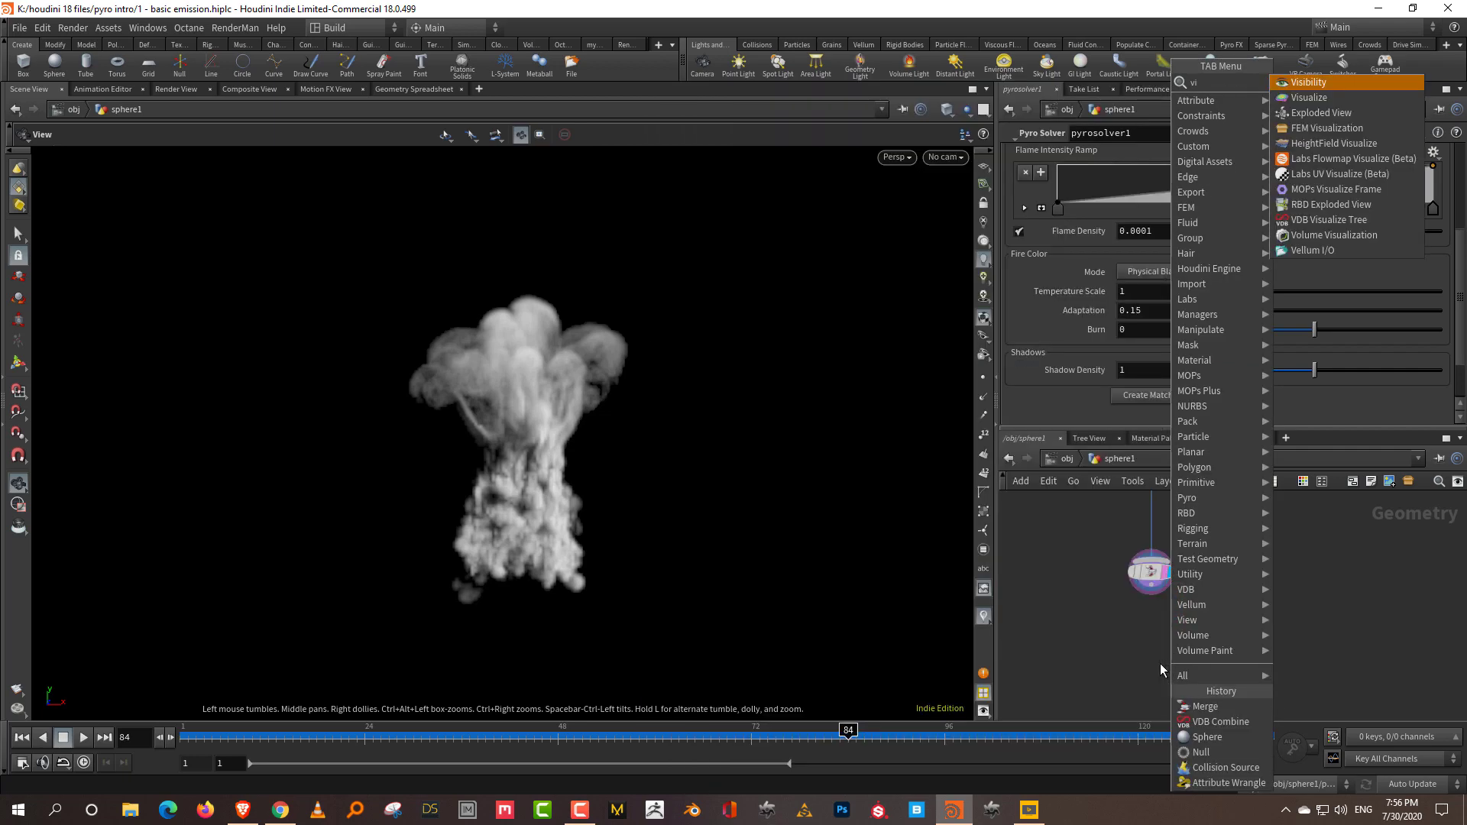
{"action": "left_click", "coordinate": [1331, 189]}
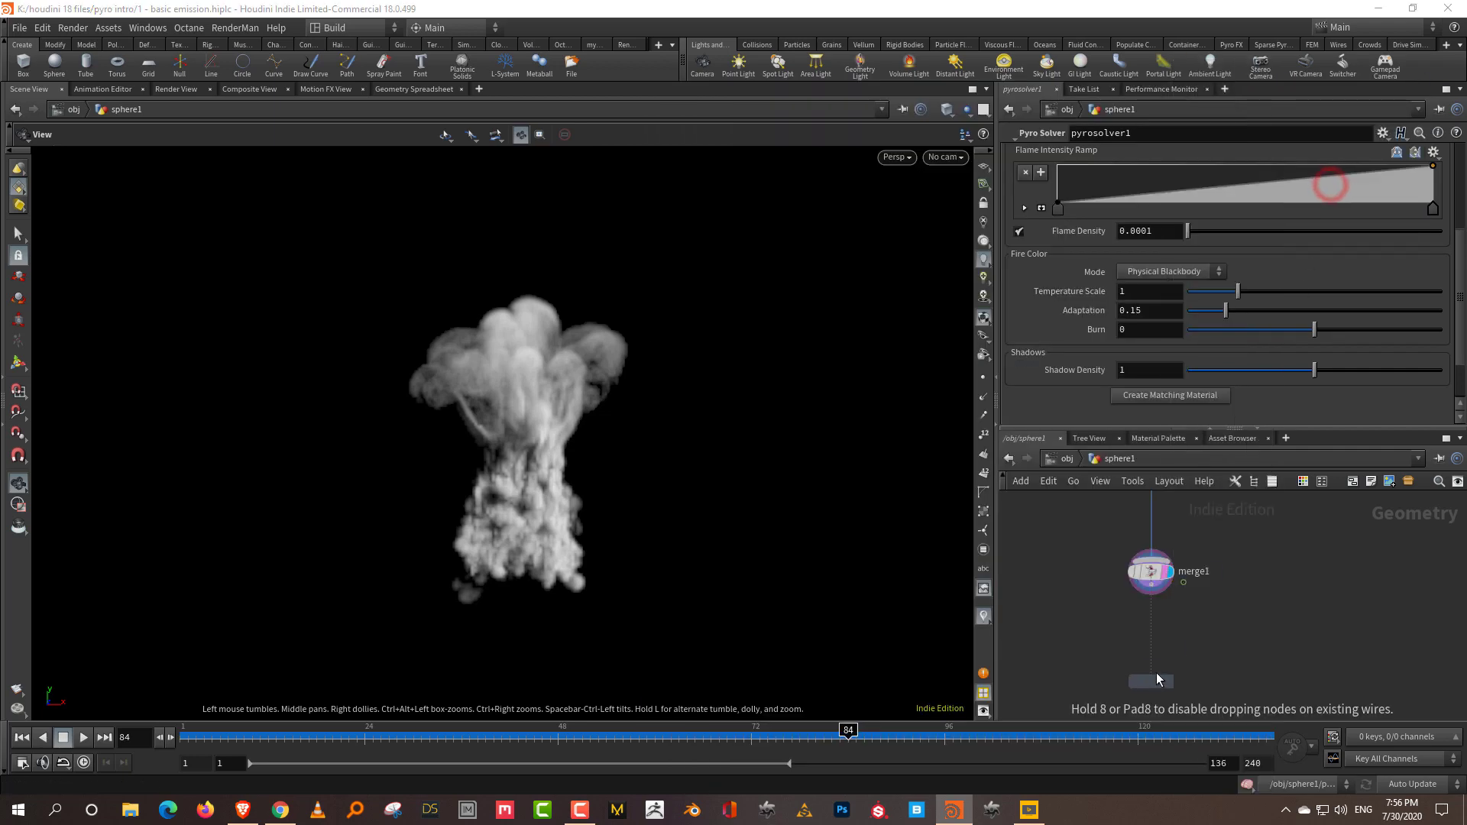
{"action": "left_click", "coordinate": [1151, 659]}
{"action": "left_click", "coordinate": [1151, 649]}
{"action": "left_click", "coordinate": [1151, 585]}
{"action": "left_click", "coordinate": [1169, 659]}
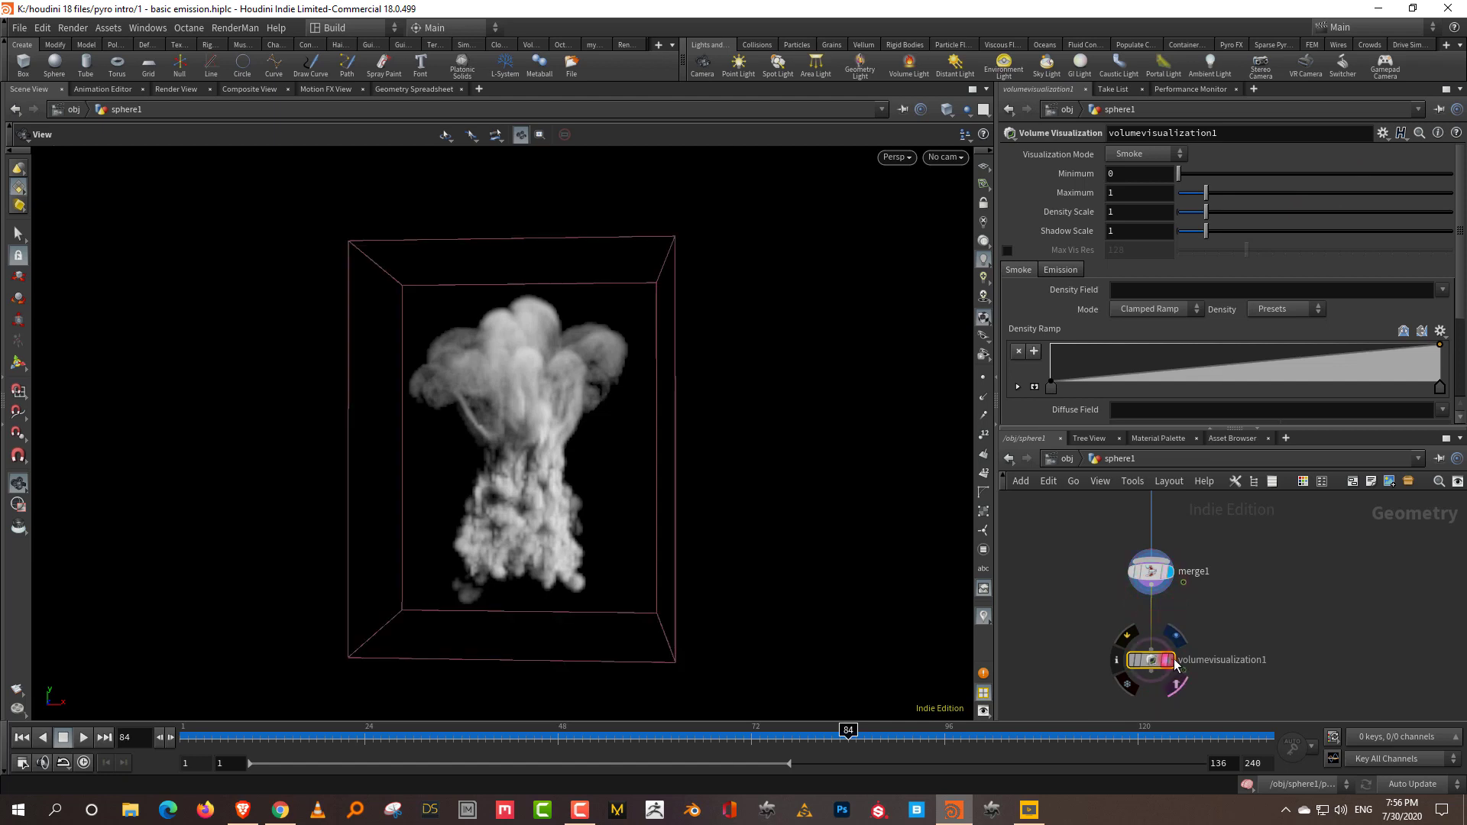
- Move to frame 24 and set volumevisualization1's Density Field to density
{"action": "left_click_drag", "start_coordinate": [233, 736], "coordinate": [364, 736]}
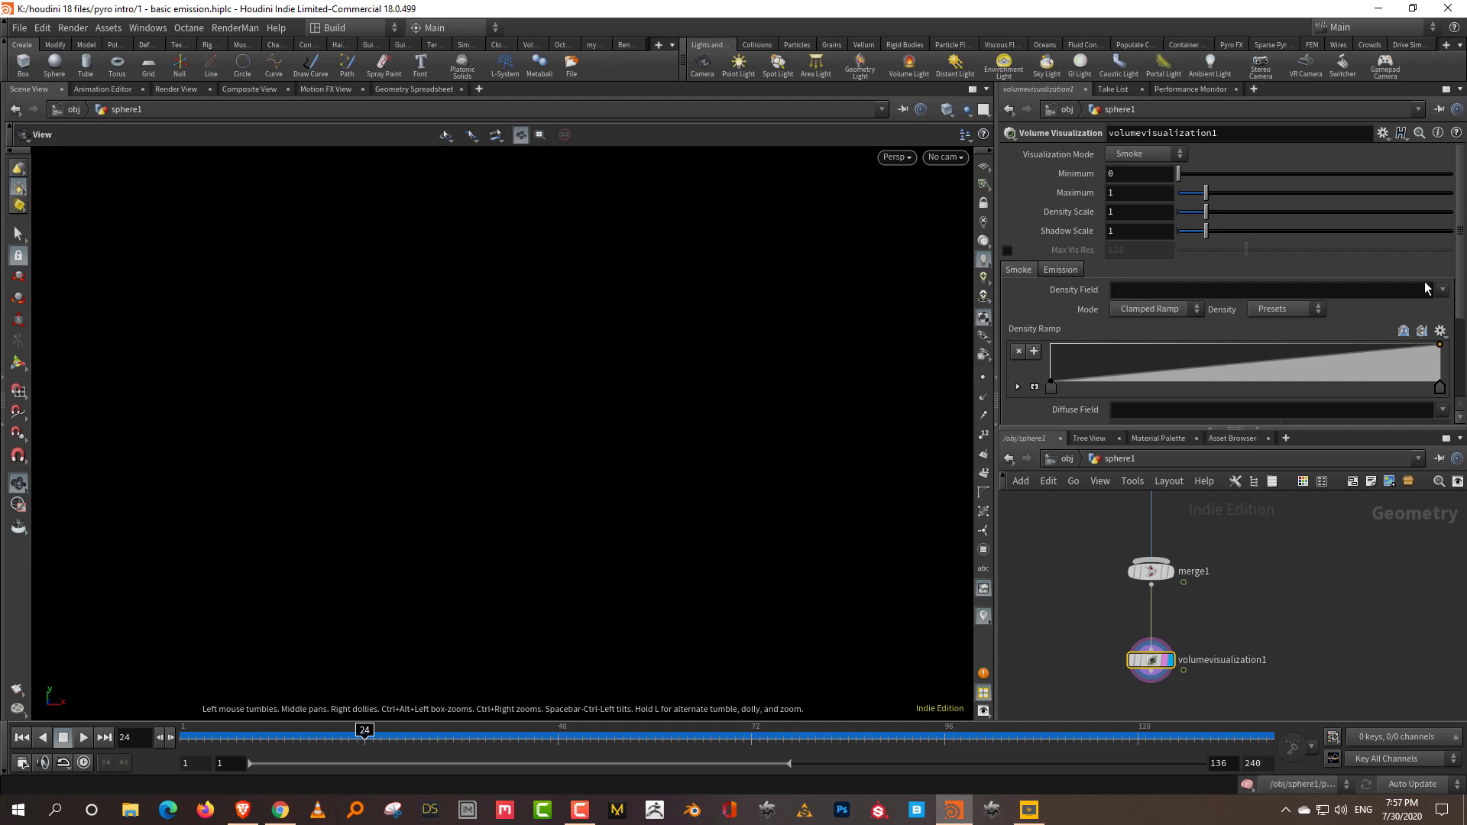
{"action": "left_click", "coordinate": [1442, 289]}
{"action": "left_click", "coordinate": [1432, 328]}
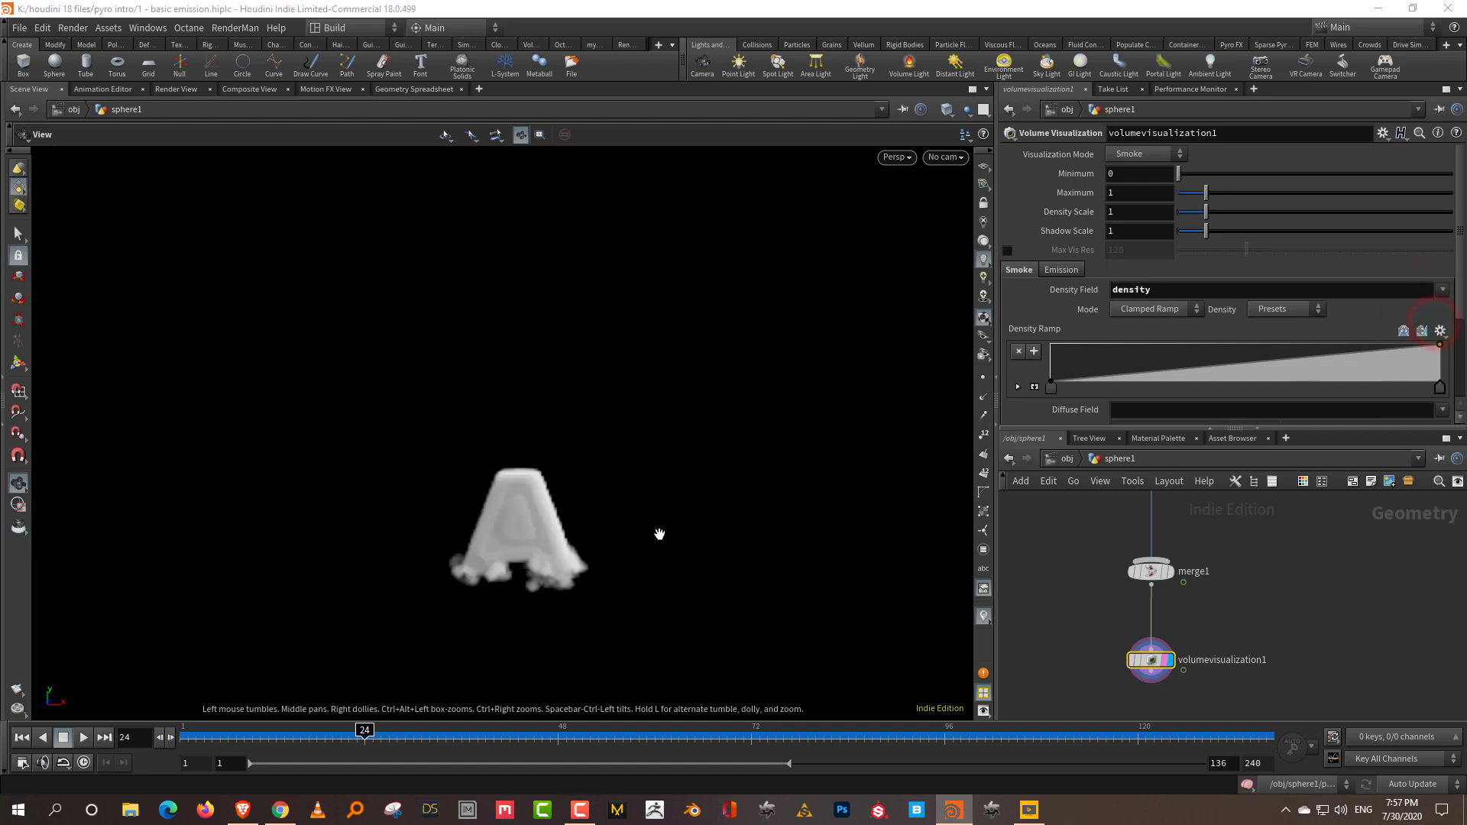
- At frame 79, set volumevisualization1's Density Scale to 4.89 and increase its Shadow Scale
{"action": "left_click_drag", "start_coordinate": [191, 736], "coordinate": [815, 752]}
{"action": "left_click_drag", "start_coordinate": [1205, 212], "coordinate": [1289, 233]}
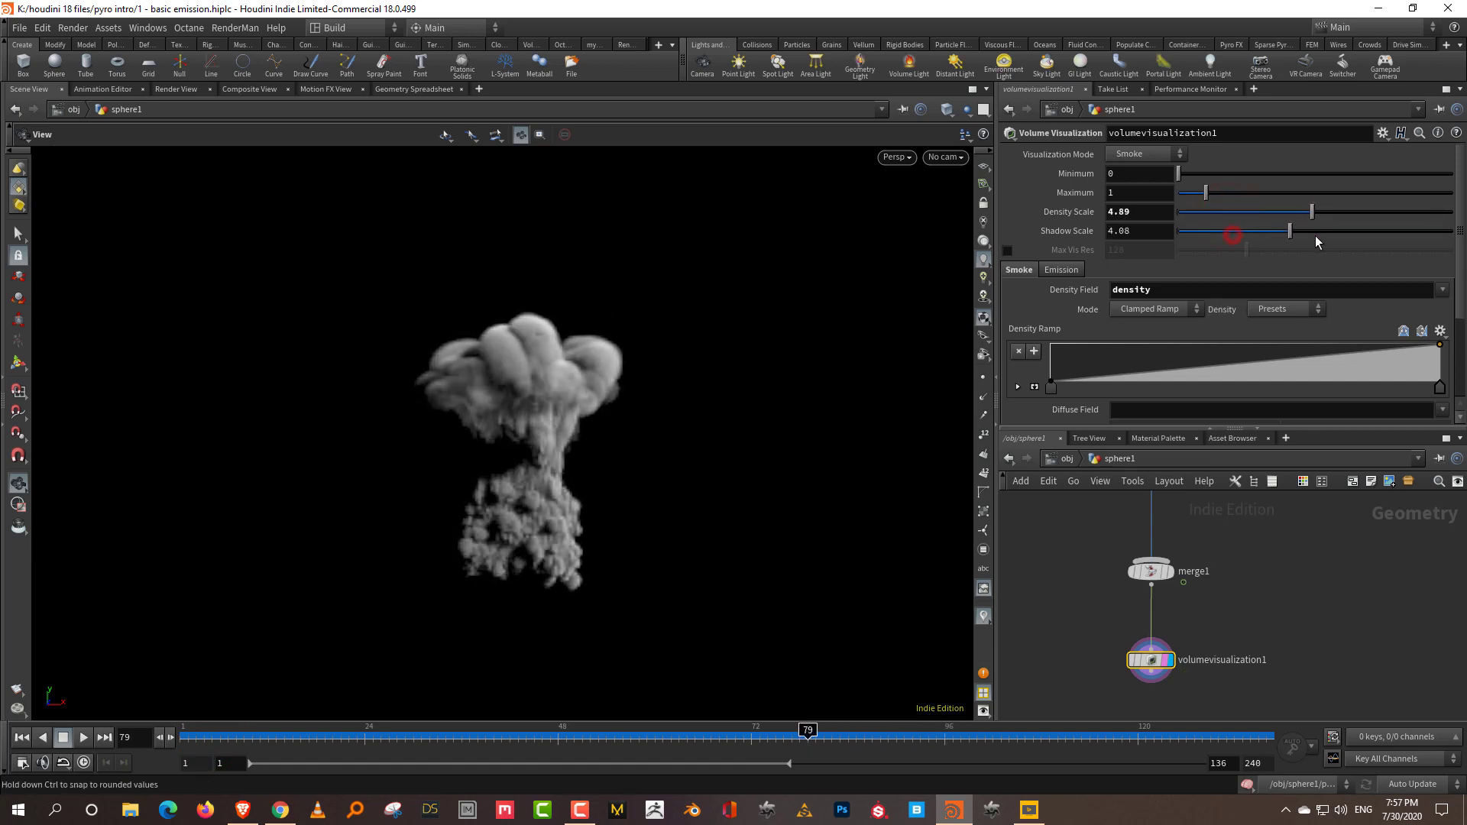
{"action": "left_click", "coordinate": [1231, 242]}
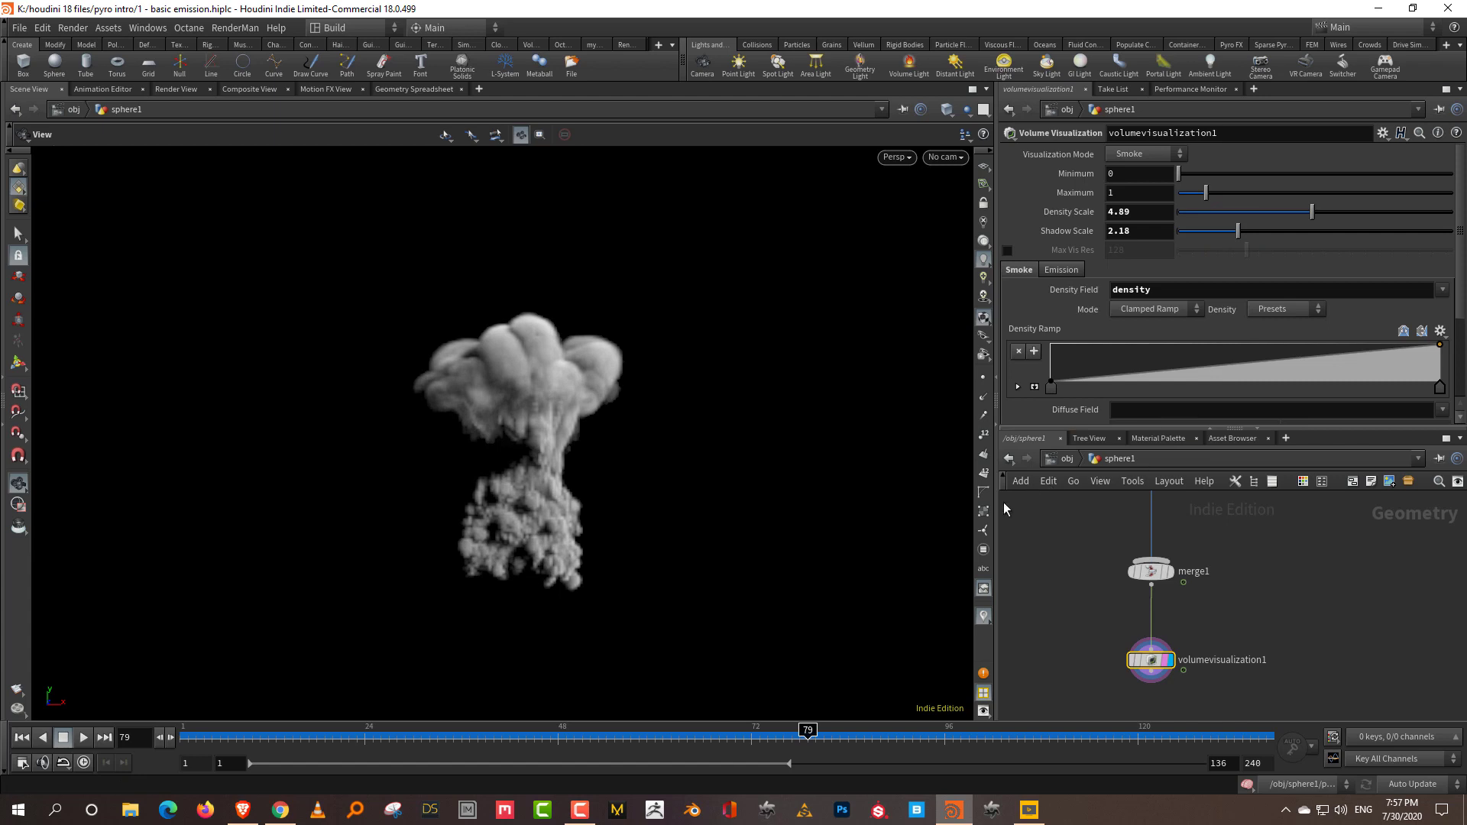
{"action": "left_click_drag", "start_coordinate": [1237, 234], "coordinate": [1232, 199]}
- Set volumevisualization1's Diffuse Field to density and apply the Two-Tone preset to the Diffuse Ramp
{"action": "scroll", "coordinate": [1436, 290], "scroll_direction": "down", "scroll_amount": 3}
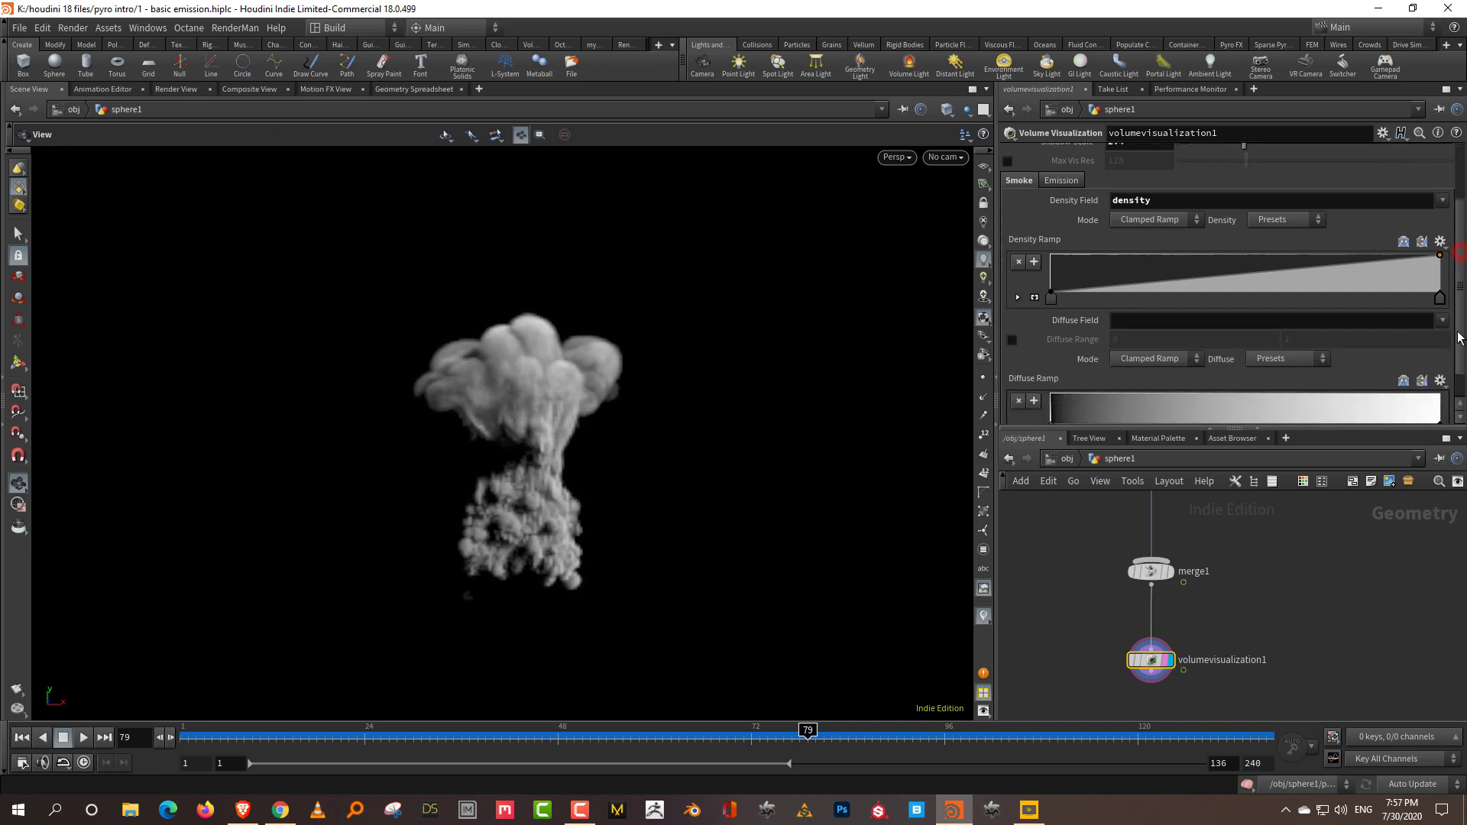
{"action": "left_click", "coordinate": [1450, 288]}
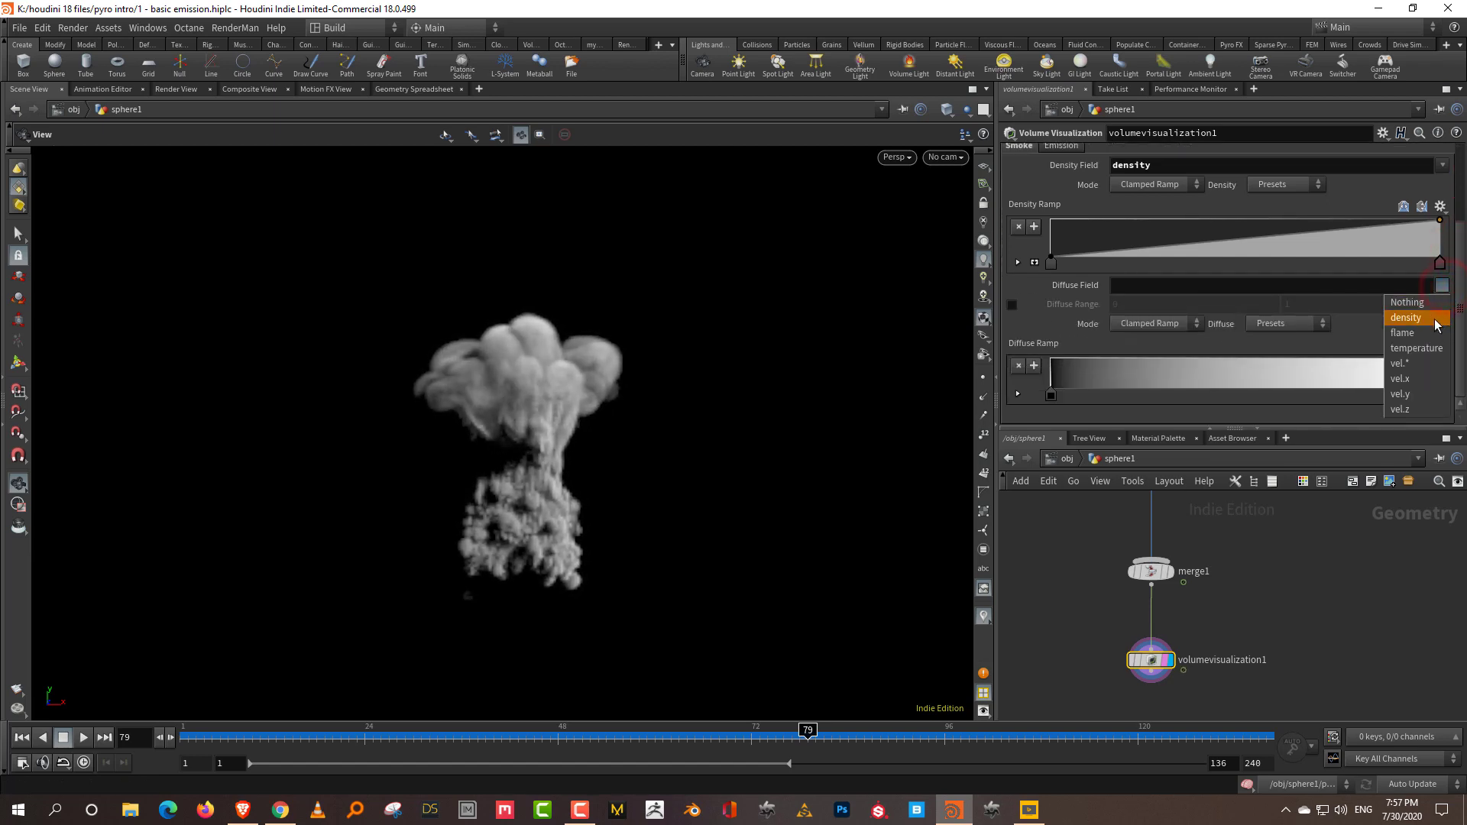
{"action": "left_click", "coordinate": [1434, 319]}
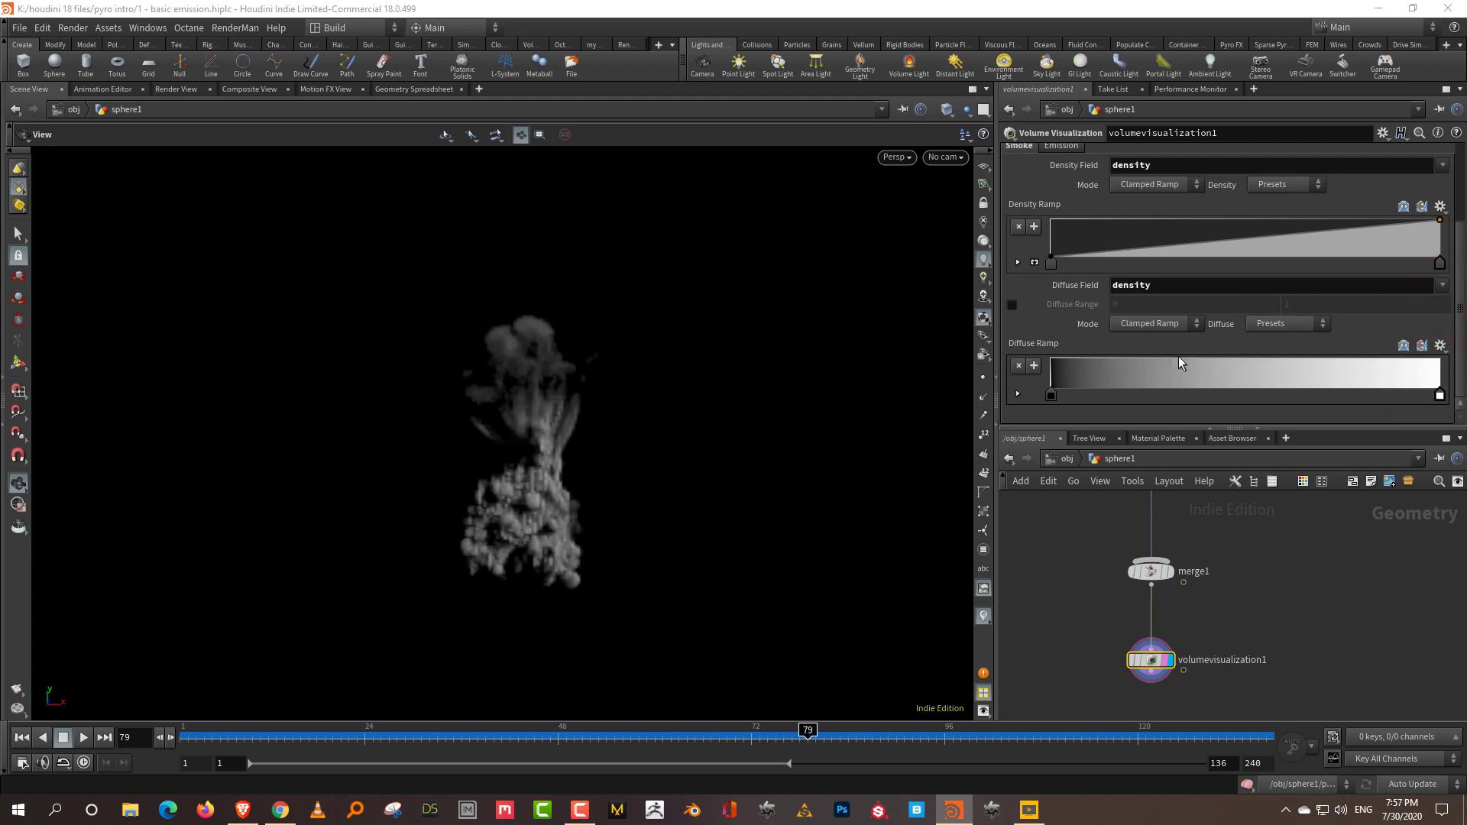
{"action": "left_click", "coordinate": [1439, 345]}
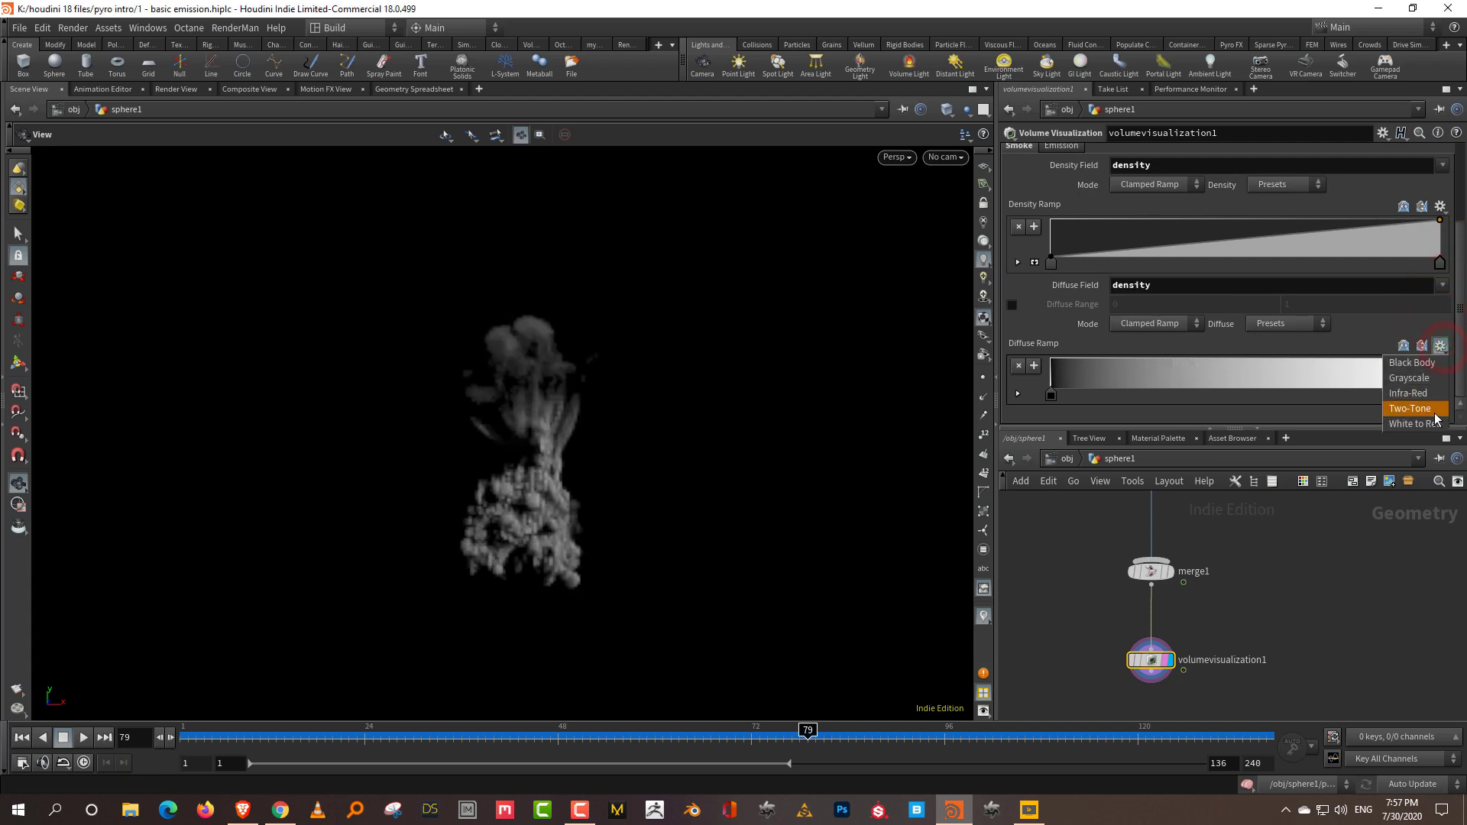
{"action": "left_click", "coordinate": [1438, 416]}
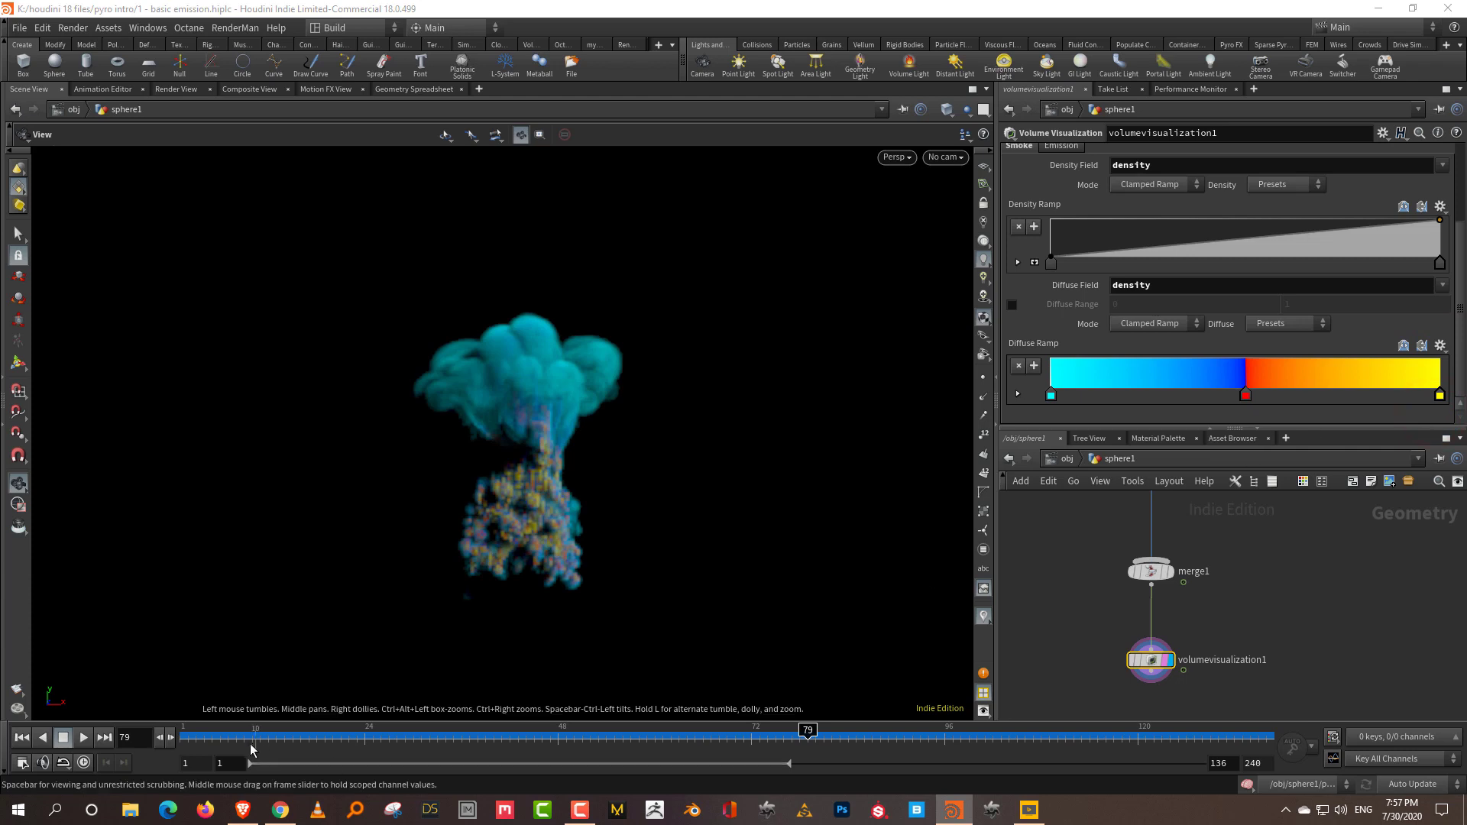
- Try the Infra-Red preset on volumevisualization1's Diffuse Ramp and scrub the timeline to frame 75
{"action": "left_click_drag", "start_coordinate": [333, 738], "coordinate": [992, 737]}
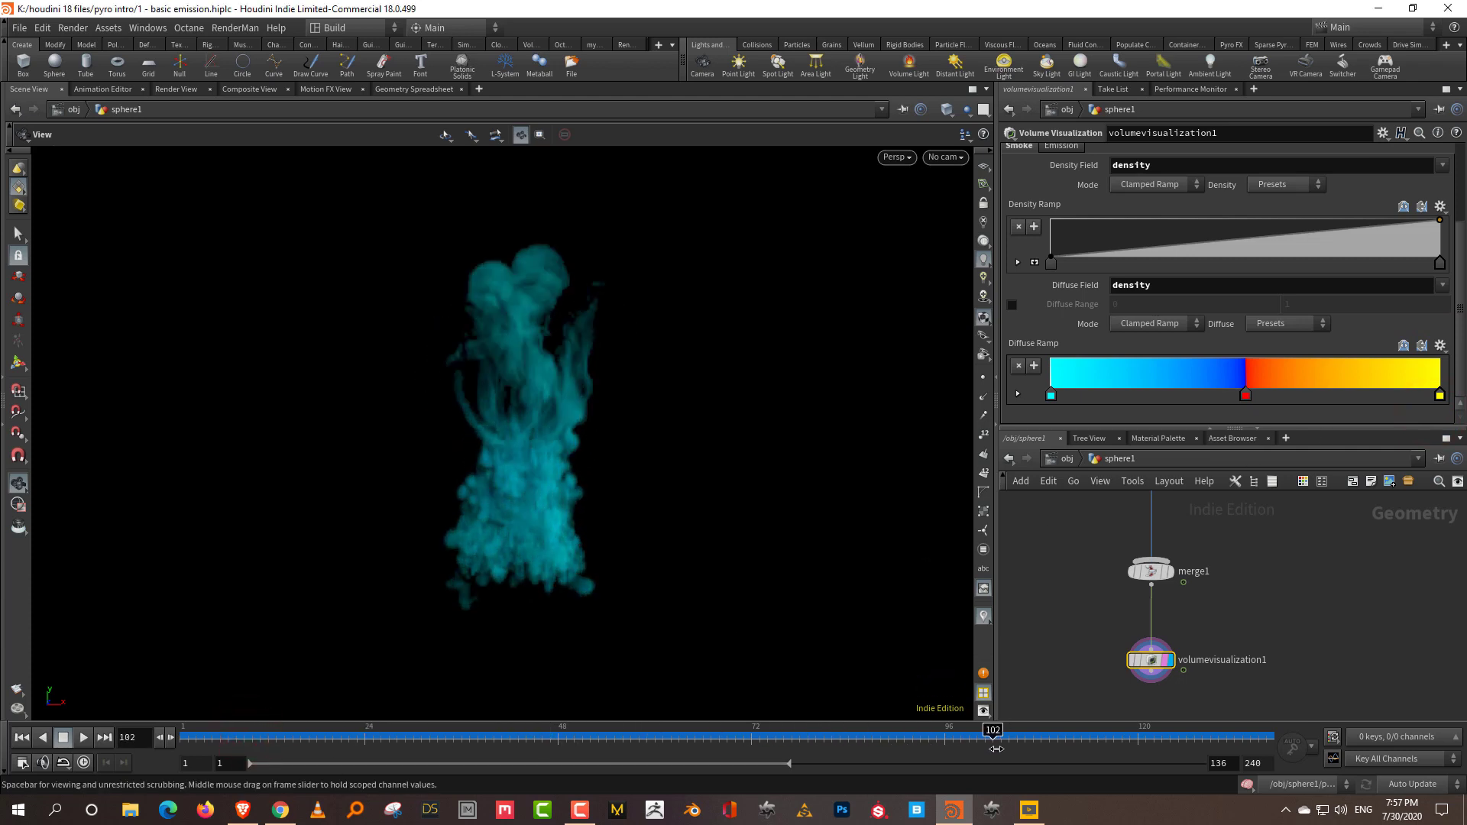
{"action": "left_click", "coordinate": [1439, 345]}
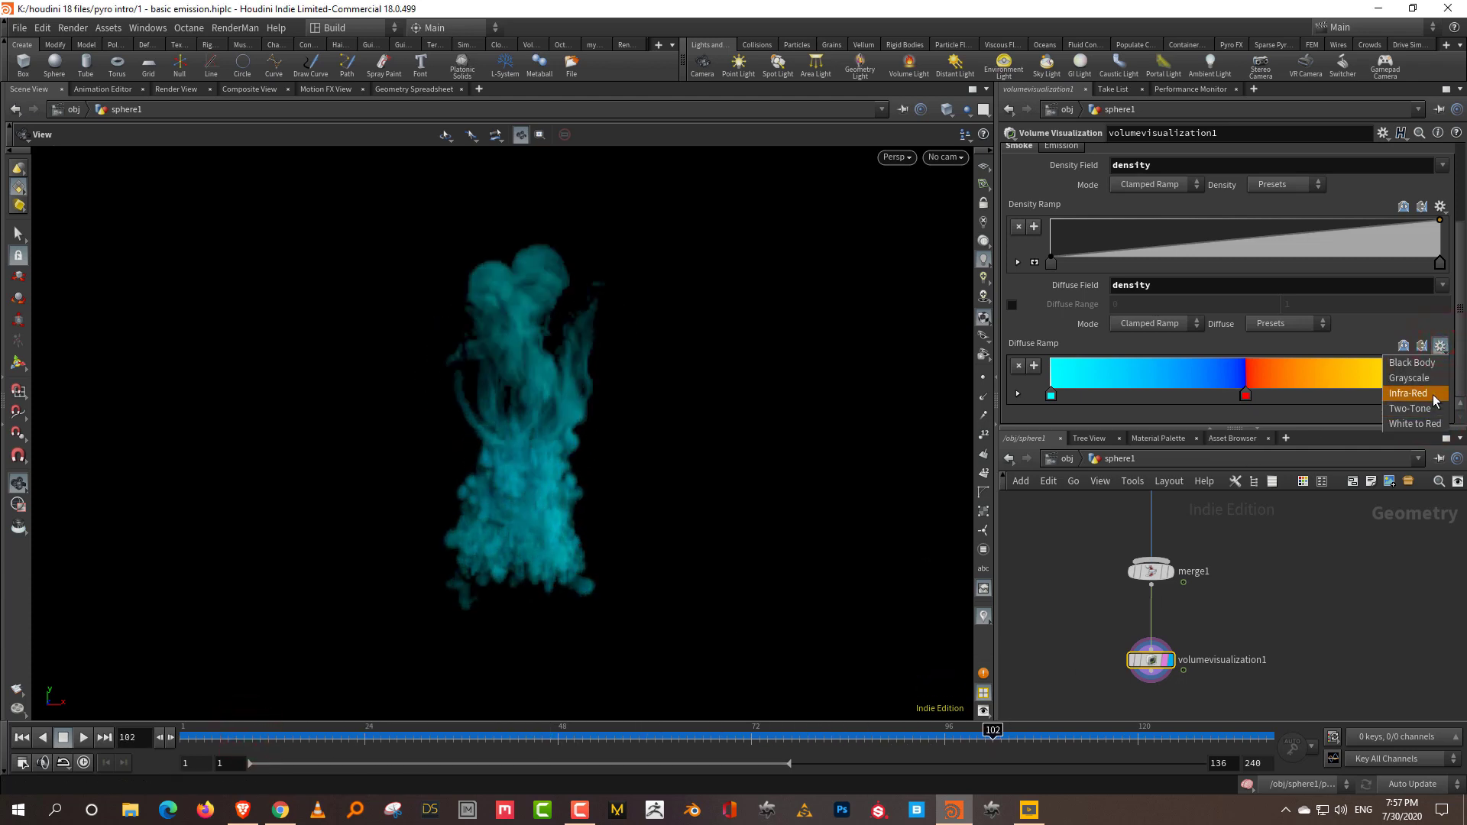
{"action": "left_click", "coordinate": [1409, 393]}
{"action": "left_click_drag", "start_coordinate": [280, 733], "coordinate": [776, 737]}
- Try the Black Body preset on the Diffuse Ramp, switch it to Two-Tone, and scrub to frame 52
{"action": "left_click", "coordinate": [1440, 346]}
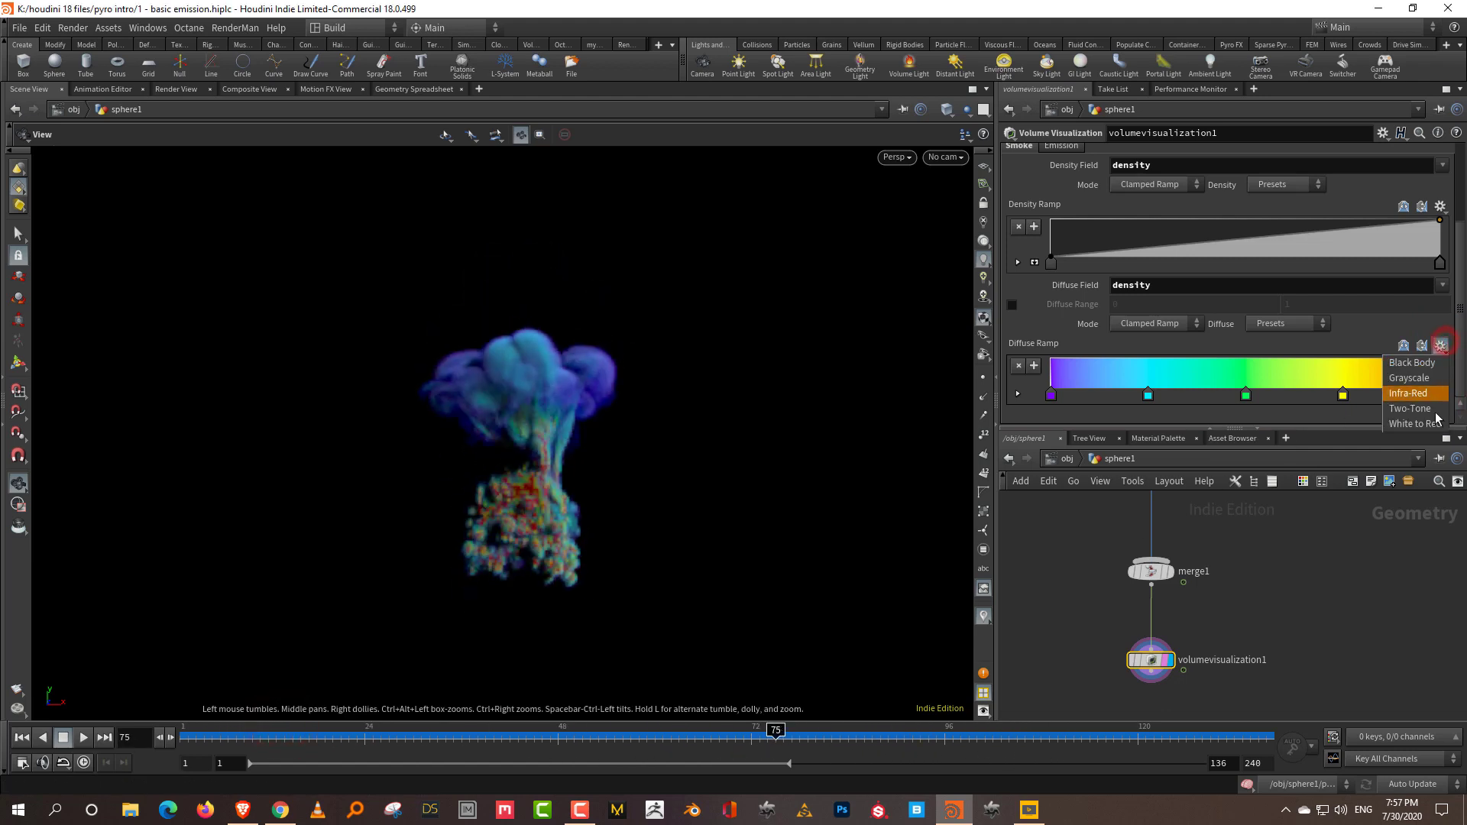
{"action": "left_click", "coordinate": [1419, 368]}
{"action": "left_click", "coordinate": [1441, 346]}
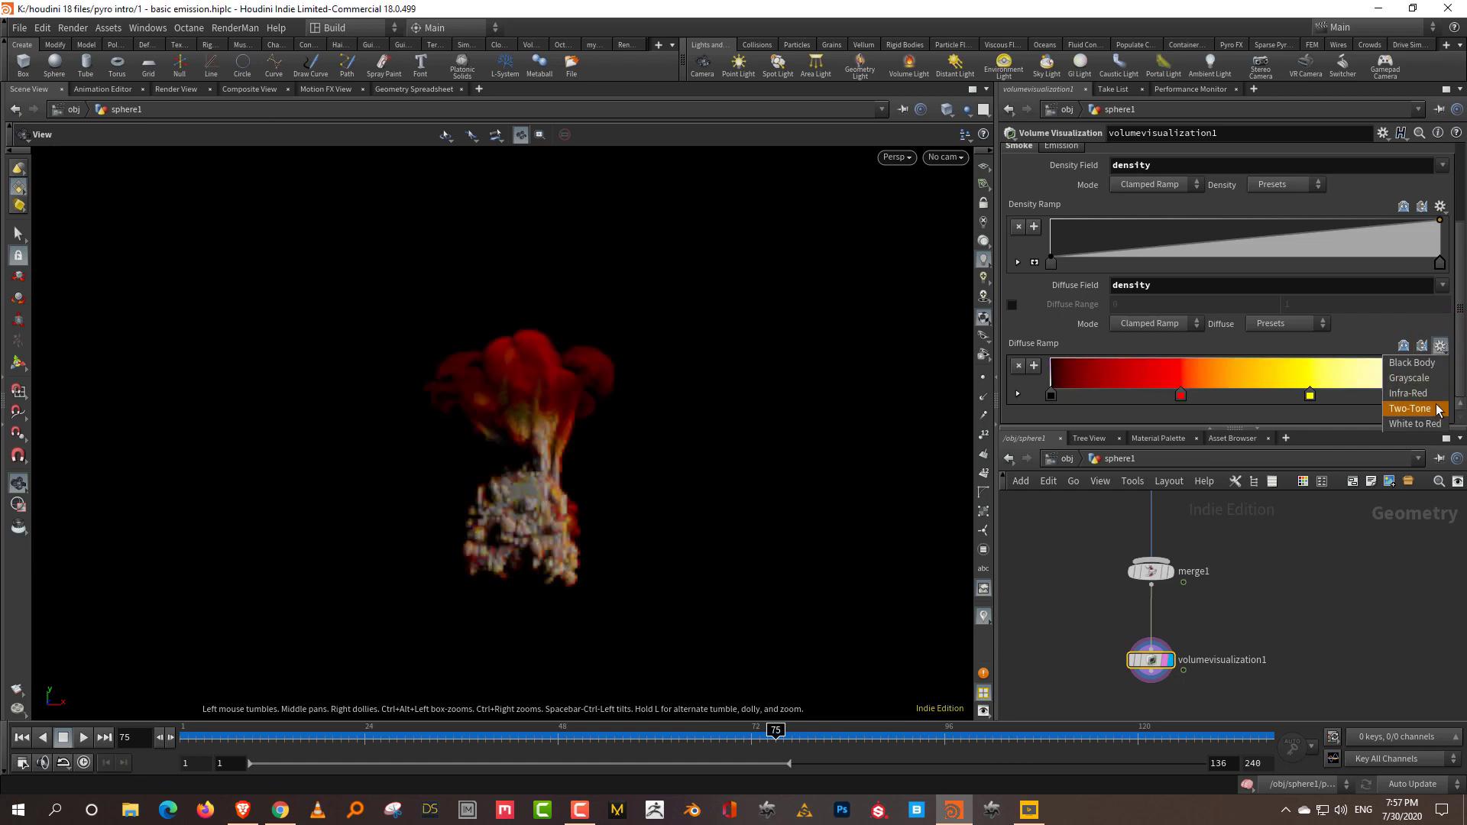
{"action": "left_click", "coordinate": [1426, 408]}
{"action": "left_click_drag", "start_coordinate": [269, 737], "coordinate": [590, 737]}
- Reverse the Diffuse Ramp and flip it back, remove its yellow end point, and scrub to frame 85
{"action": "left_click", "coordinate": [1405, 346]}
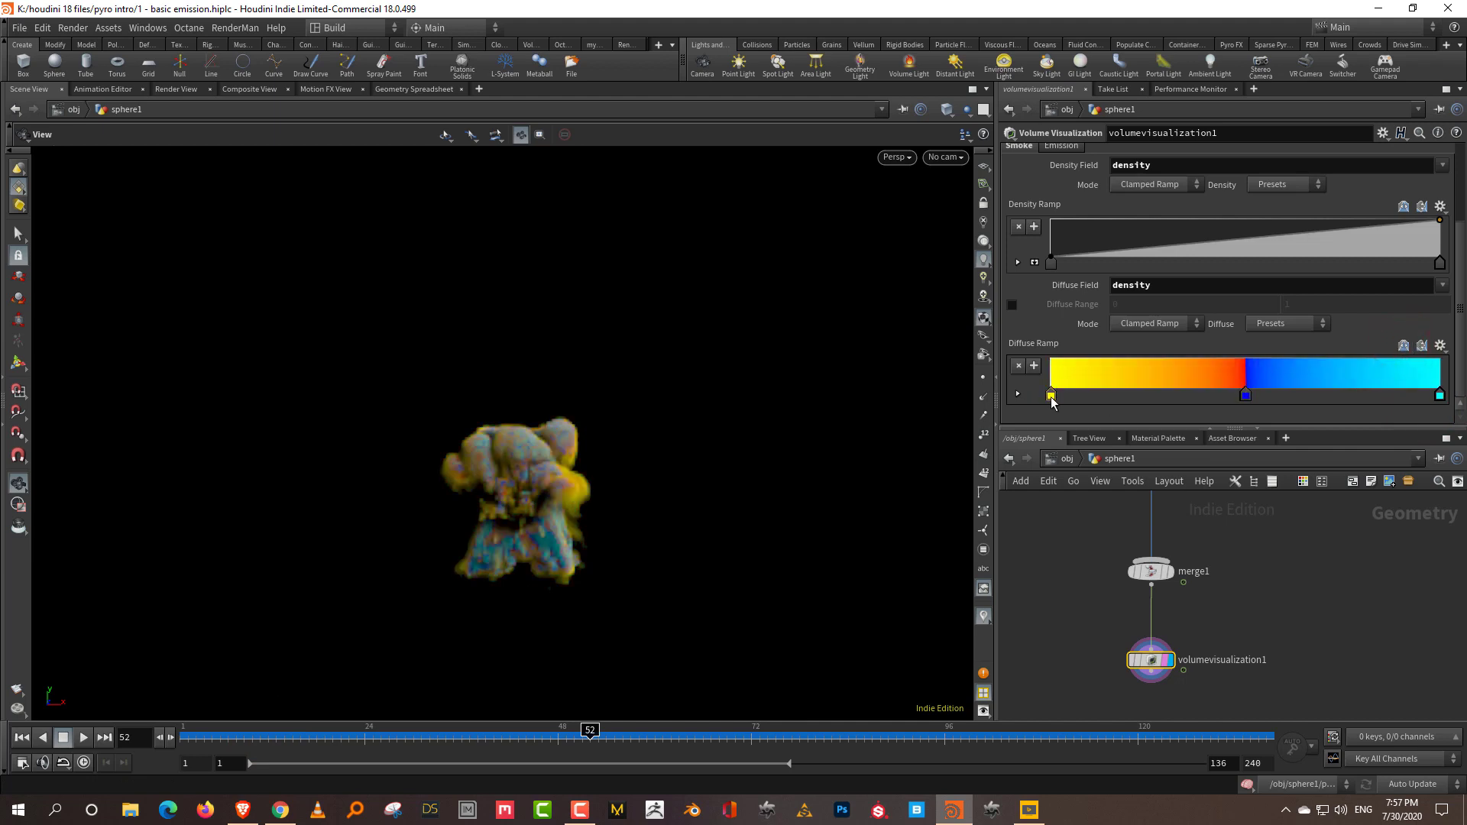
{"action": "left_click", "coordinate": [1408, 346]}
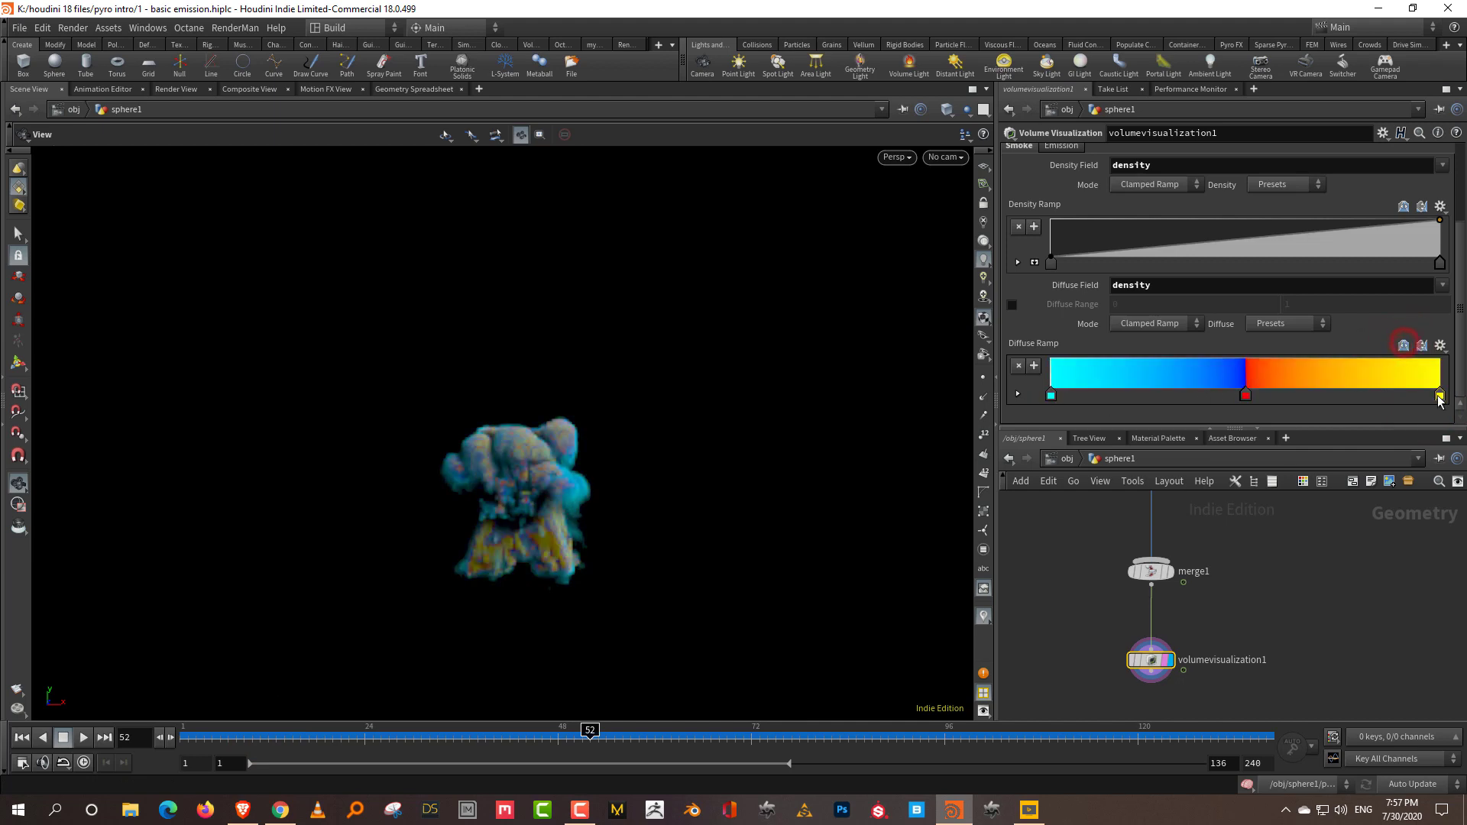
{"action": "left_click_drag", "start_coordinate": [1438, 396], "coordinate": [1436, 430]}
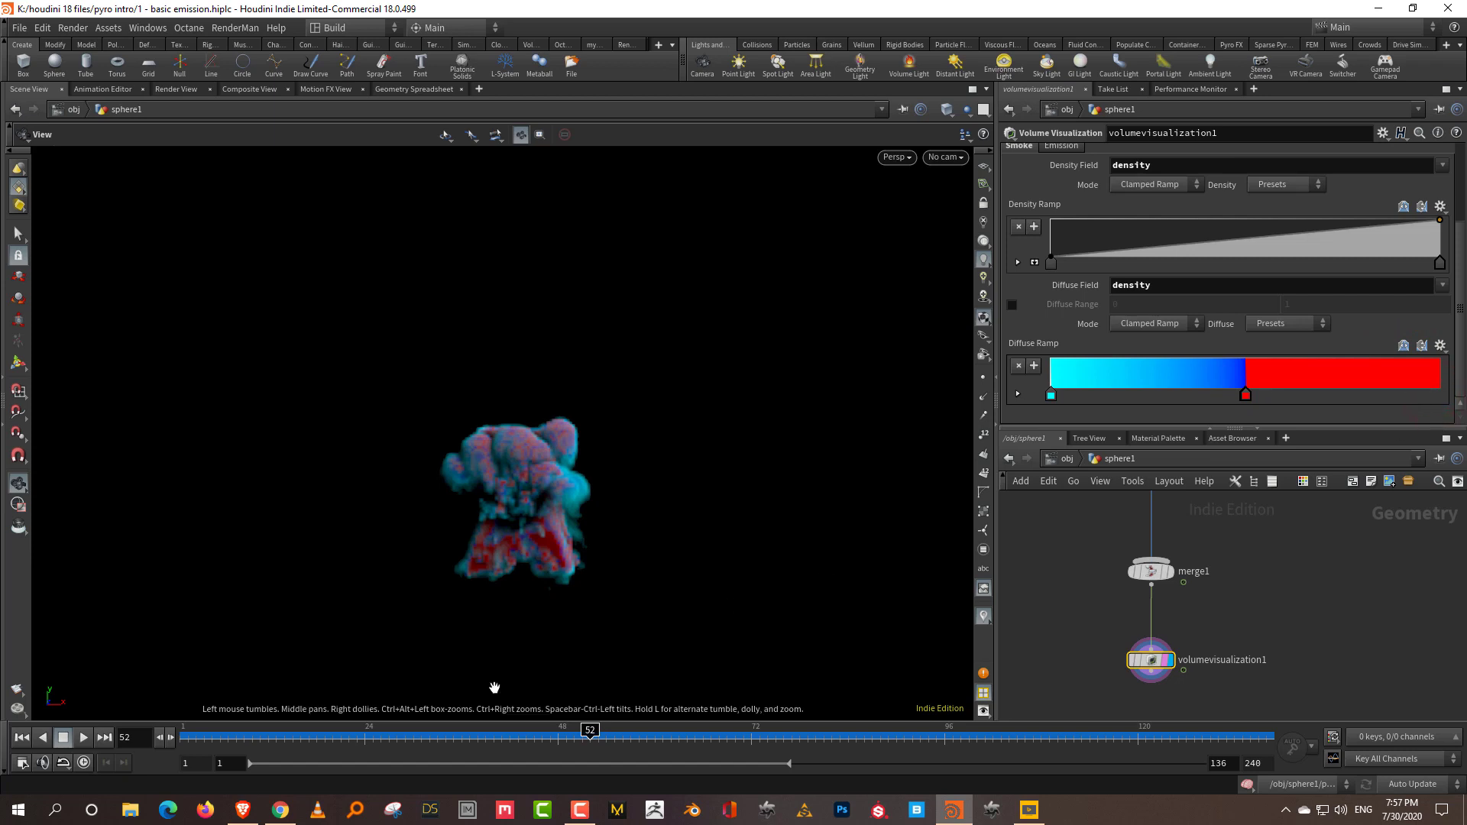
{"action": "left_click_drag", "start_coordinate": [676, 730], "coordinate": [860, 703]}
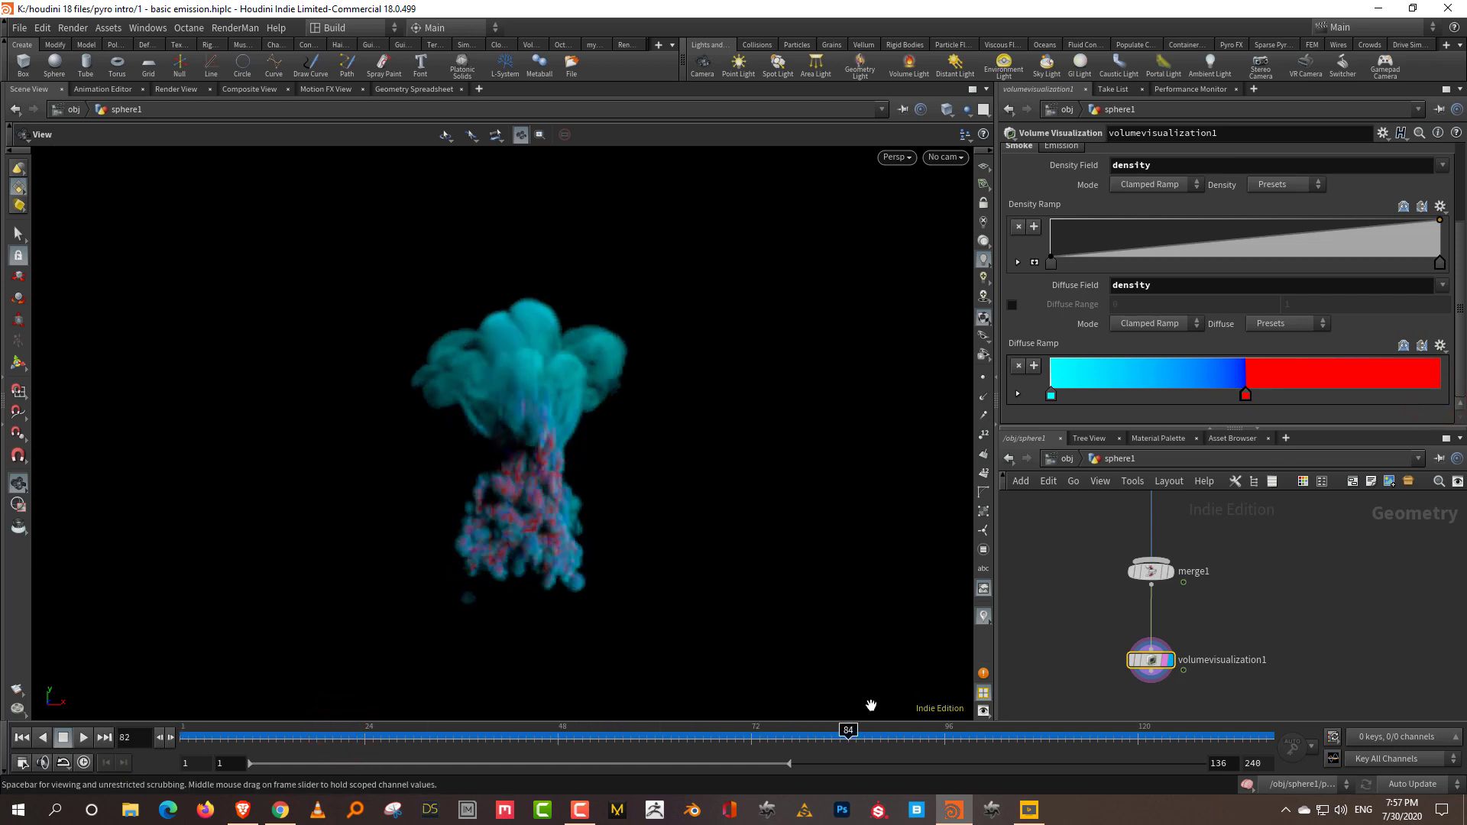
- Move the Diffuse Ramp's cyan point inward and give a new point at the ramp's start a darker teal color
{"action": "left_click", "coordinate": [1459, 334]}
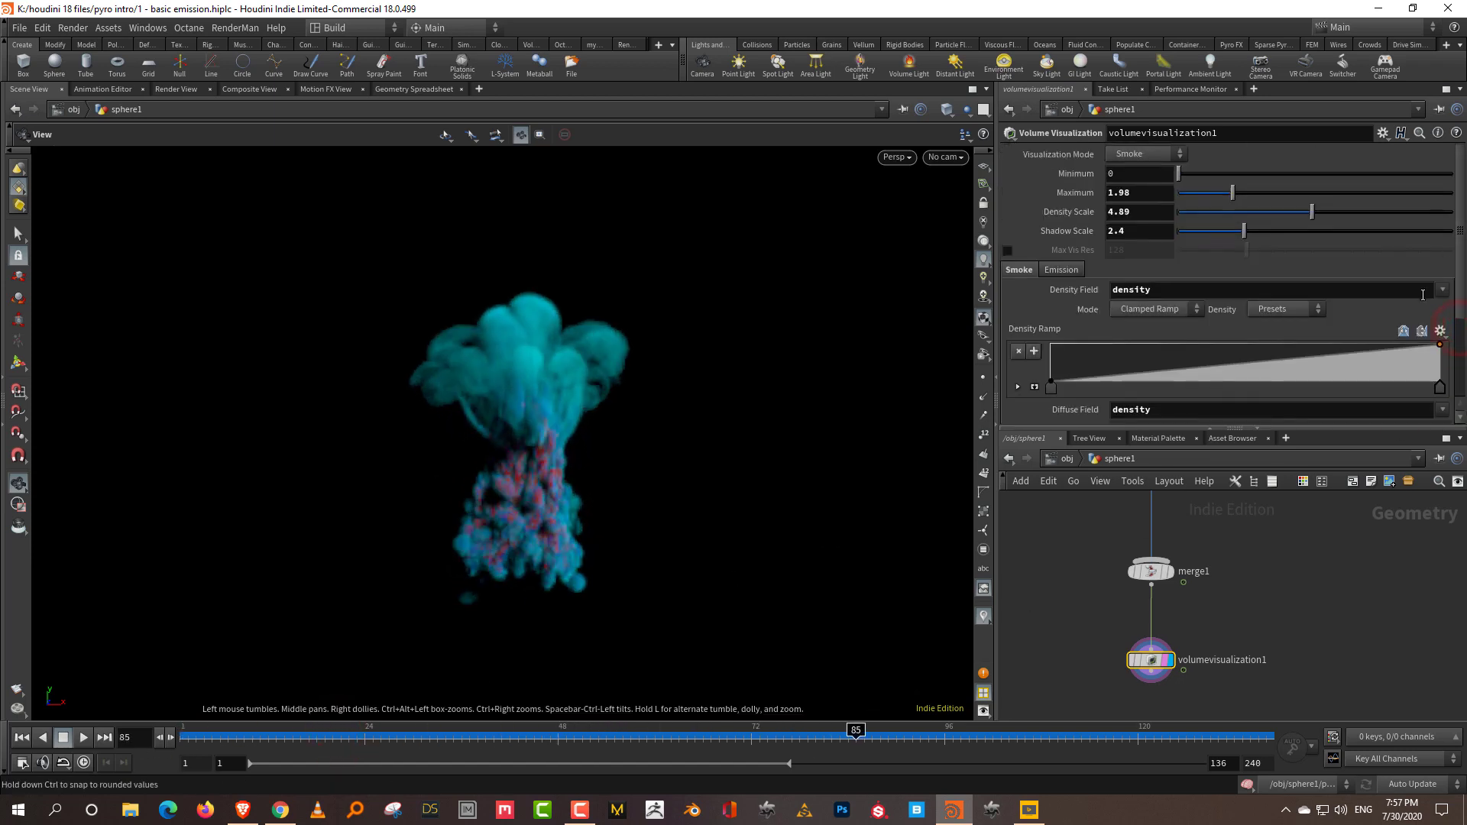
{"action": "left_click_drag", "start_coordinate": [1460, 280], "coordinate": [1463, 380]}
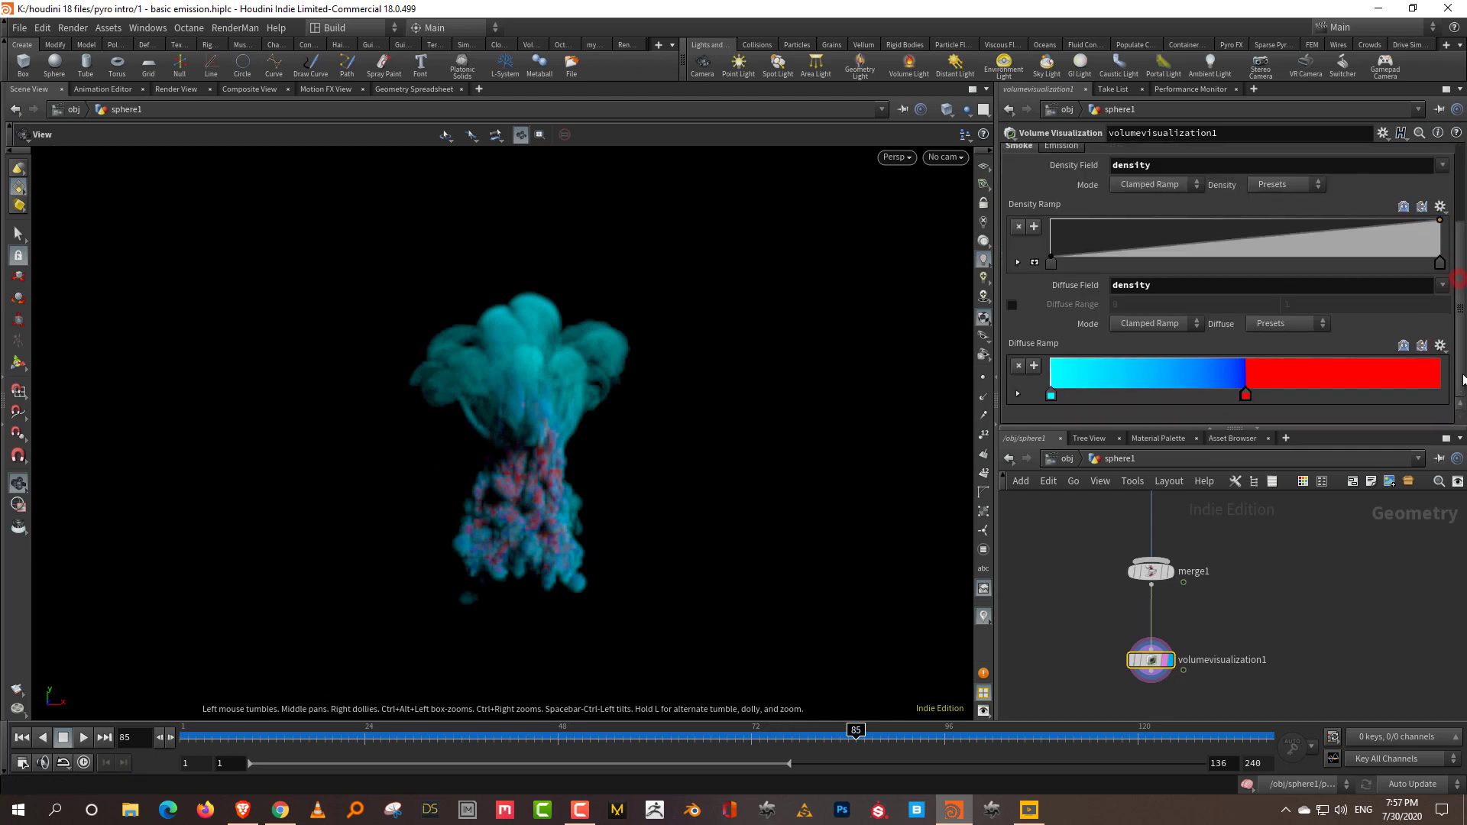
{"action": "left_click_drag", "start_coordinate": [1051, 394], "coordinate": [1117, 394]}
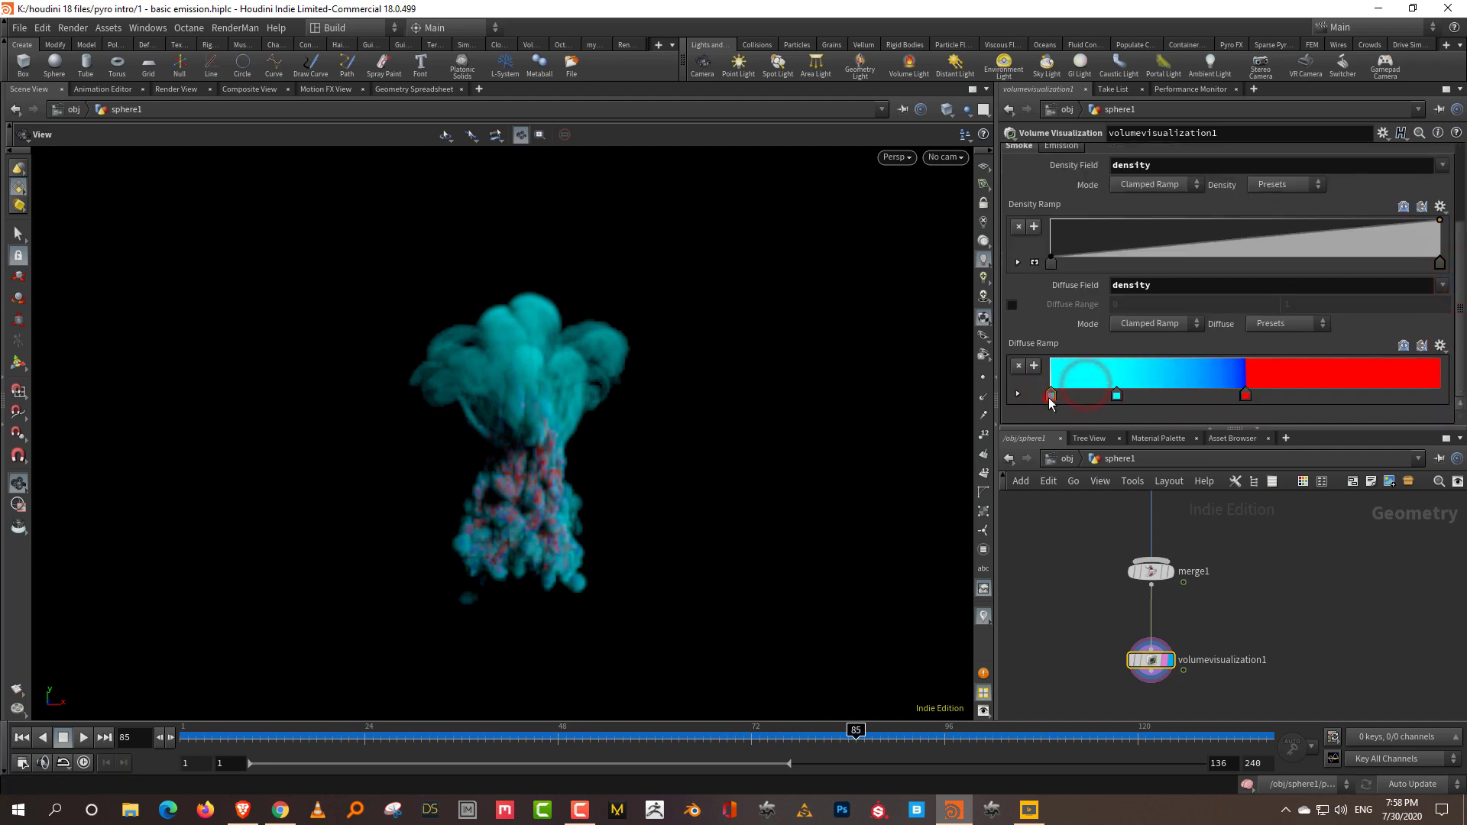
{"action": "double_click", "coordinate": [1050, 395]}
{"action": "left_click", "coordinate": [1180, 339]}
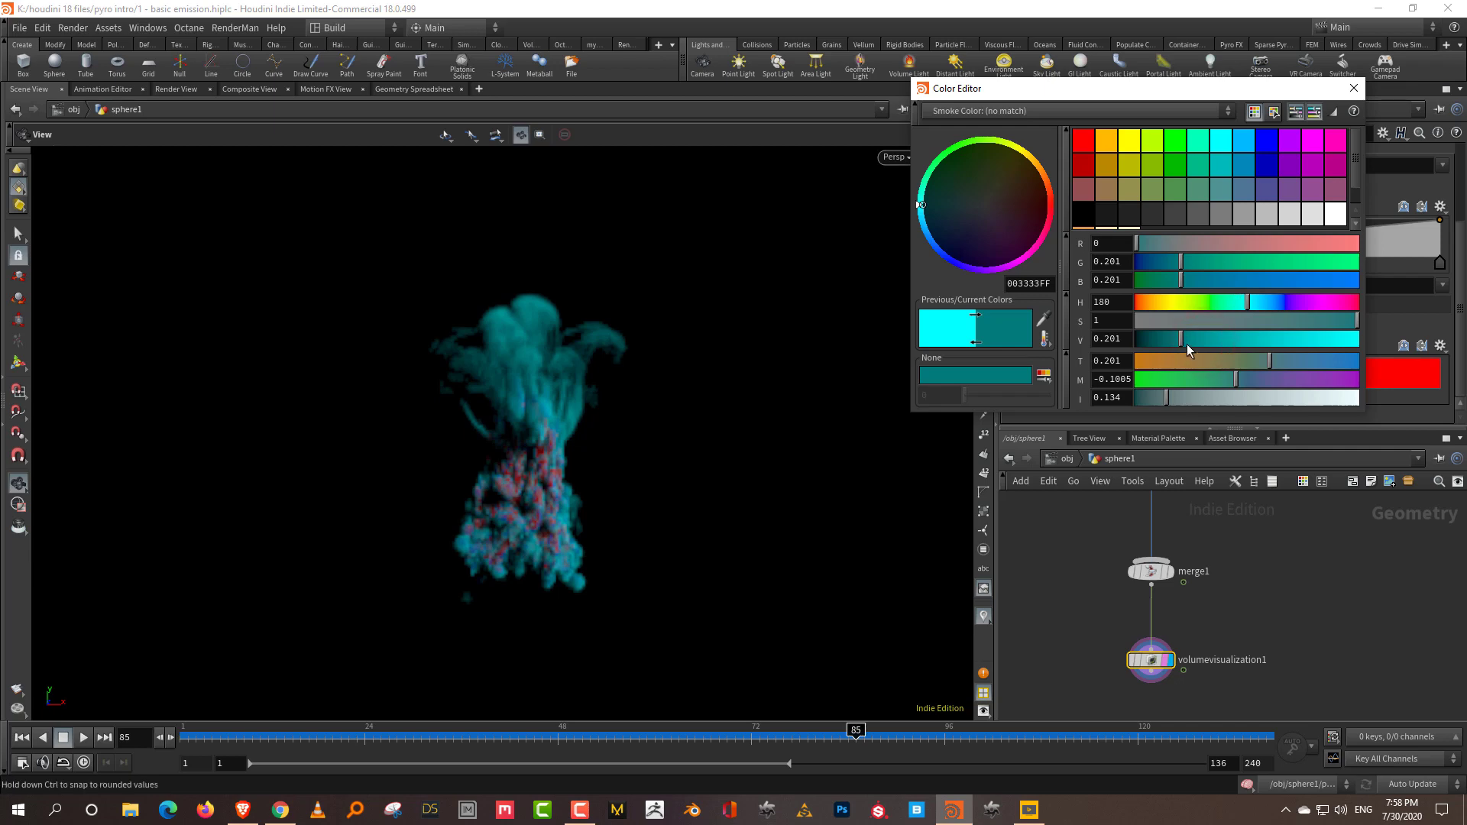
{"action": "left_click_drag", "start_coordinate": [1186, 344], "coordinate": [1285, 265]}
{"action": "left_click", "coordinate": [1354, 87]}
- Set volumevisualization1's Emission Field to density and its Emission Scale to 3.82
{"action": "left_click_drag", "start_coordinate": [1460, 321], "coordinate": [1459, 159]}
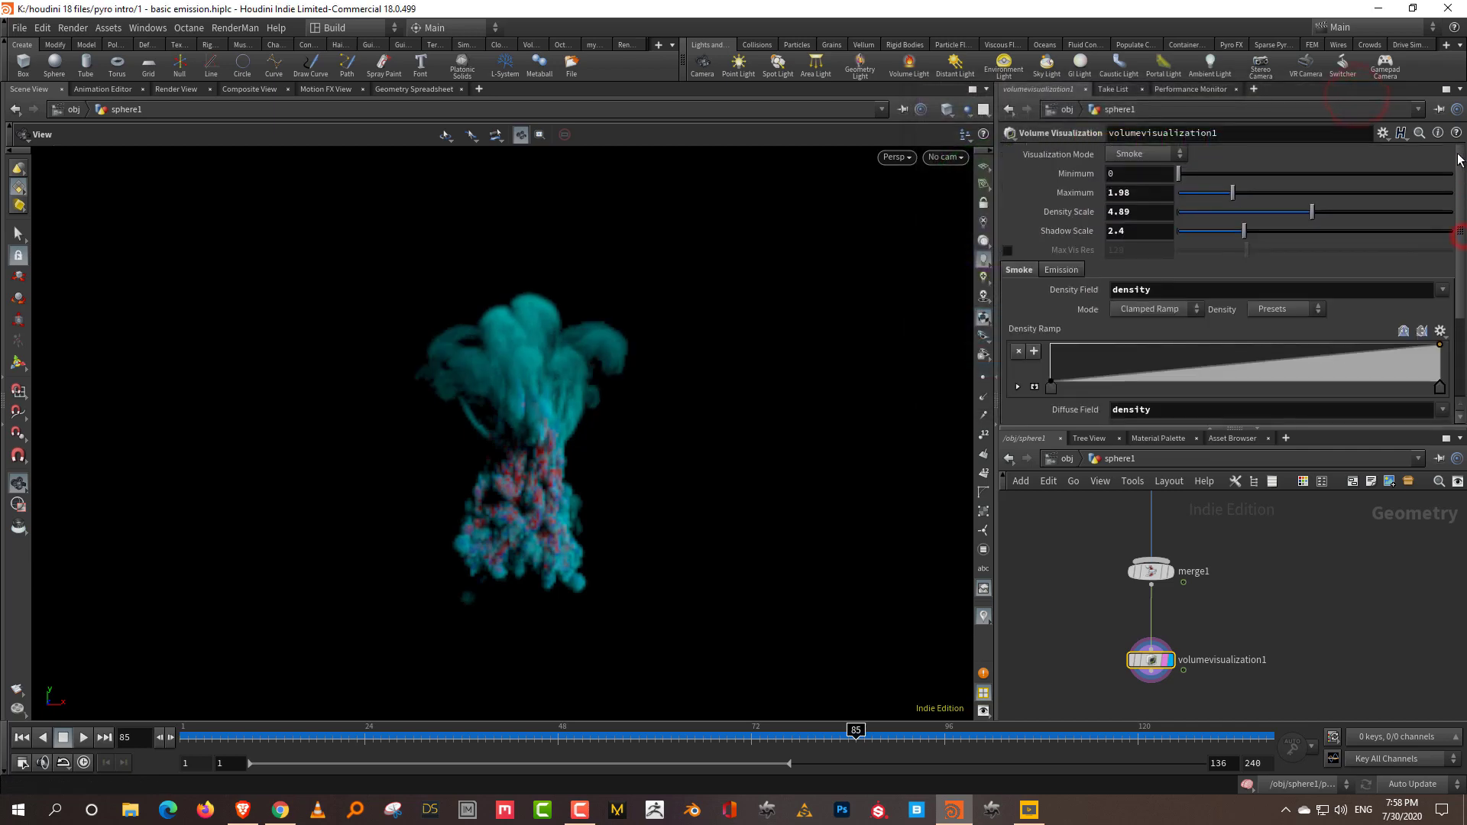
{"action": "left_click", "coordinate": [1057, 270]}
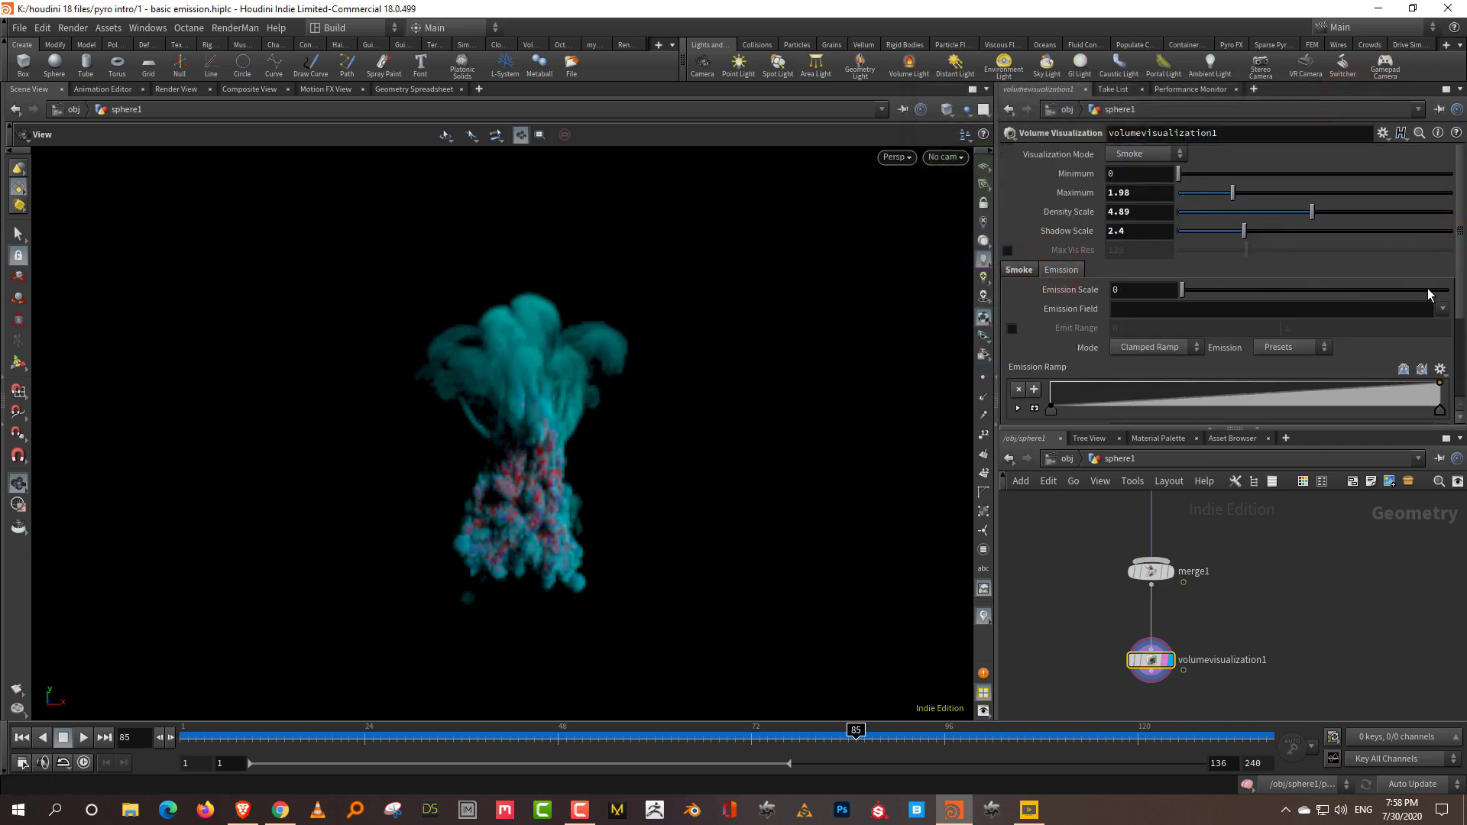
{"action": "left_click", "coordinate": [1443, 309]}
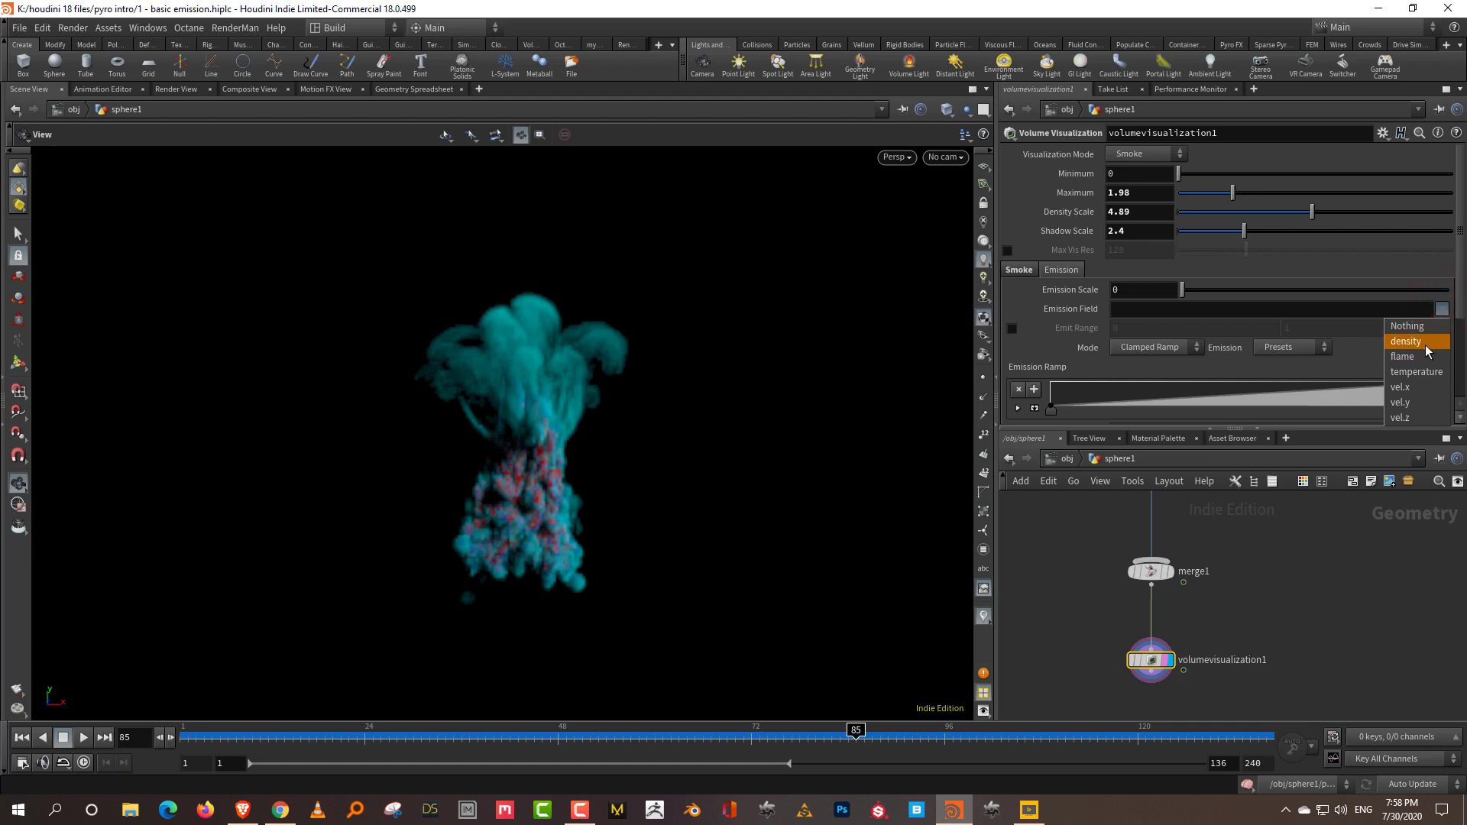
{"action": "left_click", "coordinate": [1425, 341]}
{"action": "left_click_drag", "start_coordinate": [1204, 291], "coordinate": [1284, 291]}
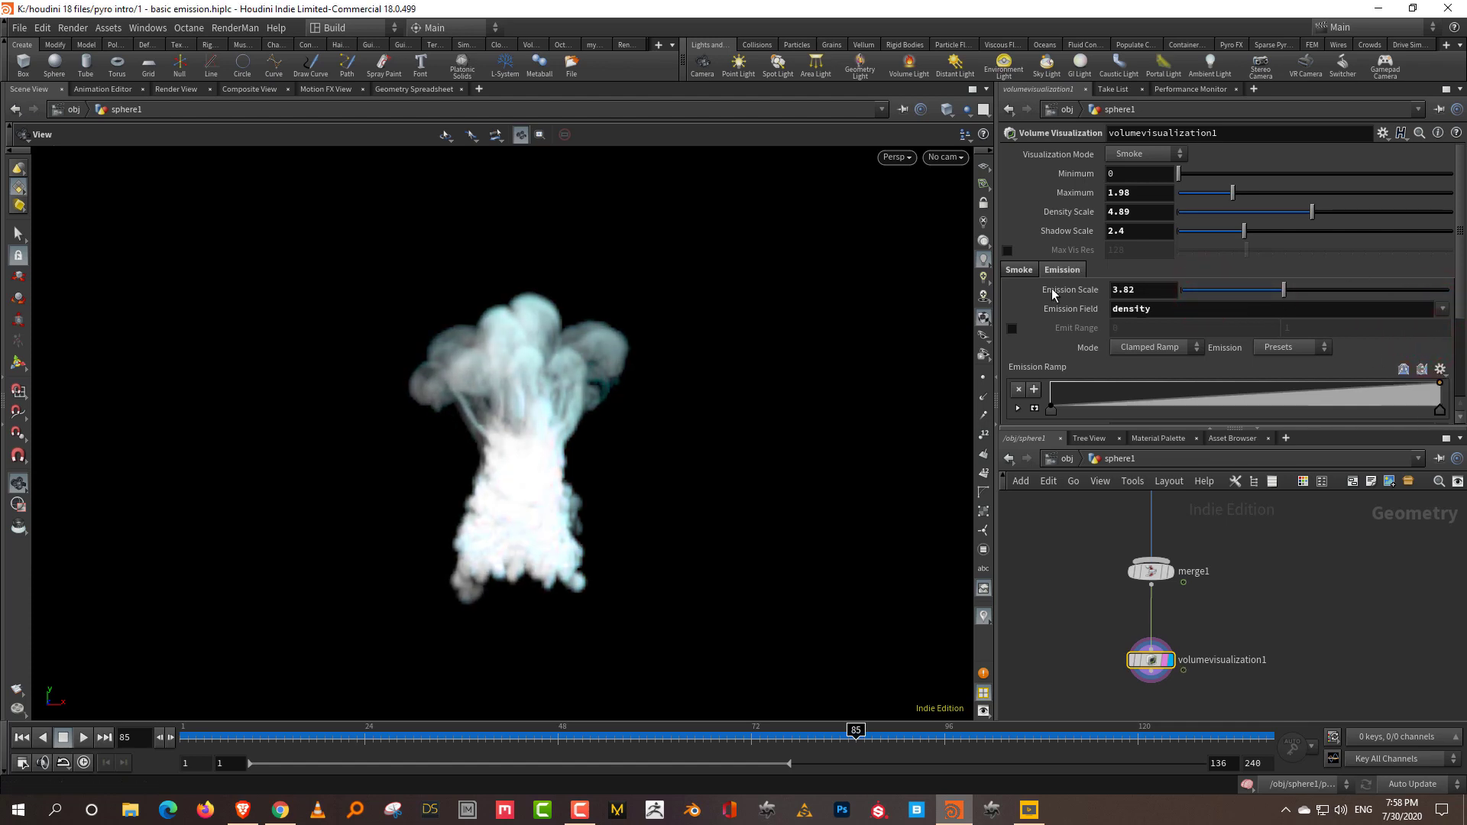
- Rearrange the smoke's Diffuse Ramp points with a magenta point between the blue and red ones
{"action": "left_click", "coordinate": [1017, 270]}
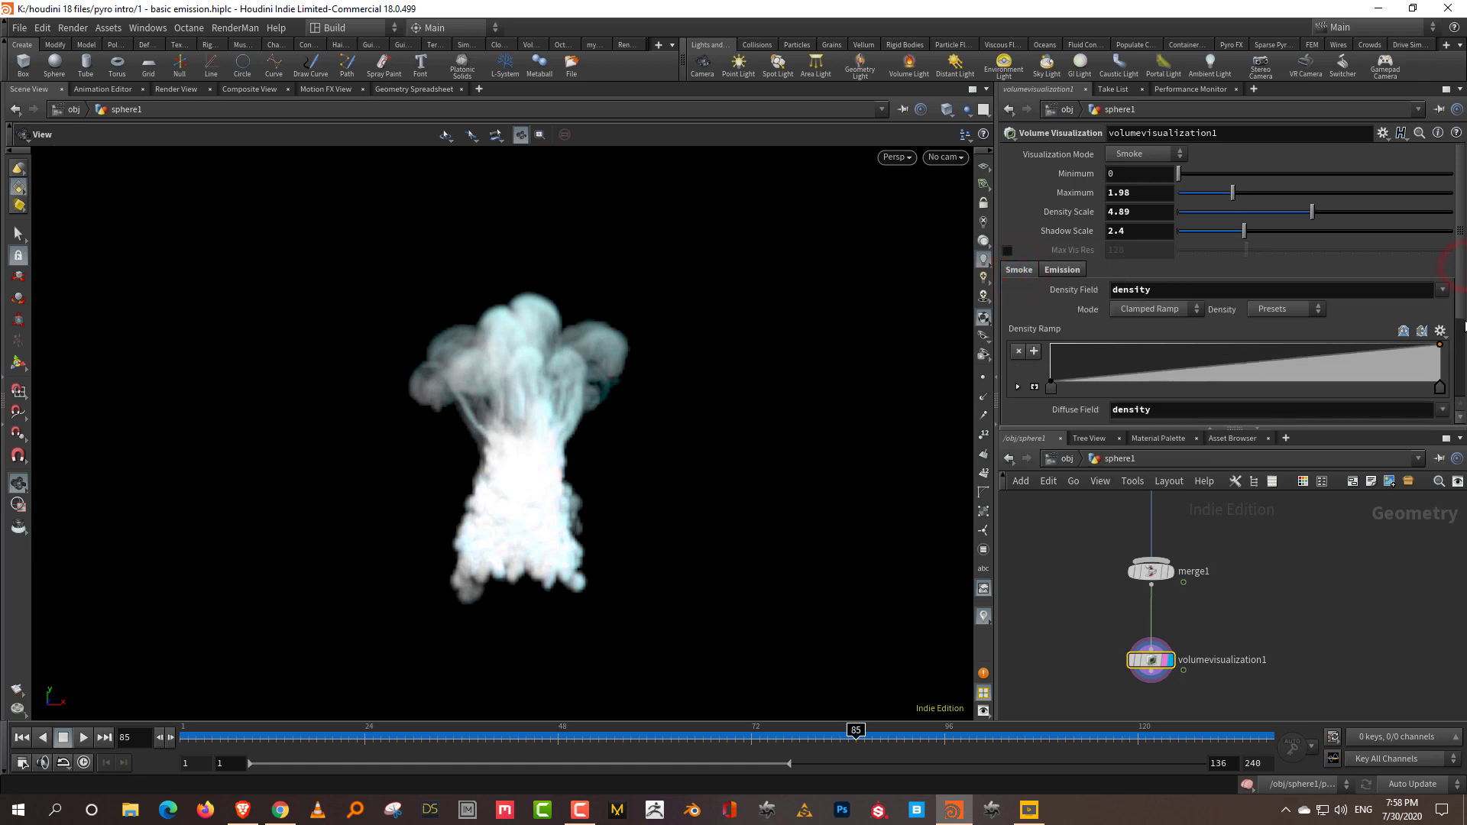
{"action": "left_click", "coordinate": [1458, 305]}
{"action": "left_click_drag", "start_coordinate": [1249, 398], "coordinate": [1203, 401]}
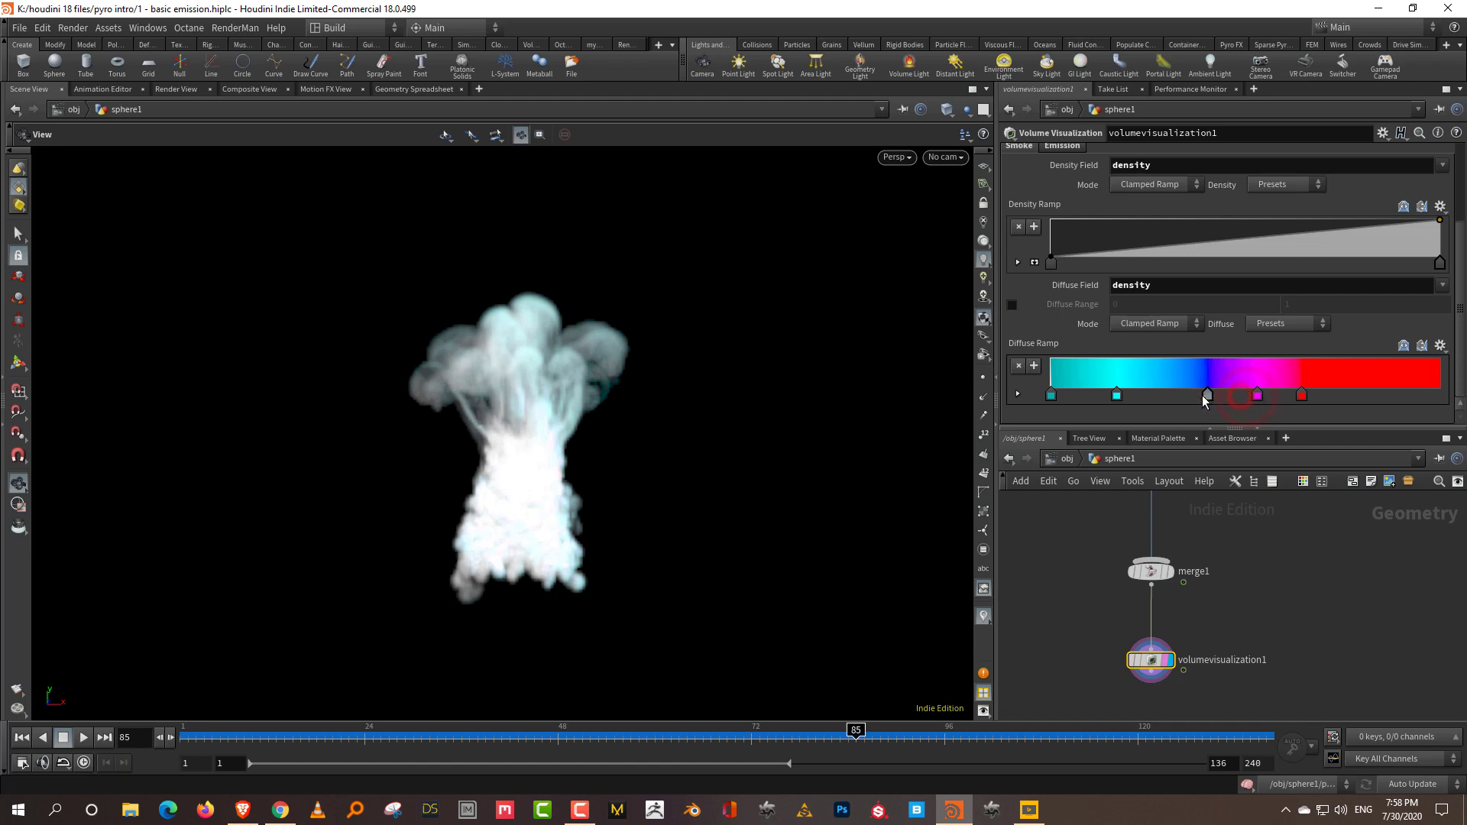
- Apply the Grayscale preset to the Diffuse Ramp and darken its white end point to gray
{"action": "left_click", "coordinate": [1440, 346]}
{"action": "left_click", "coordinate": [1429, 388]}
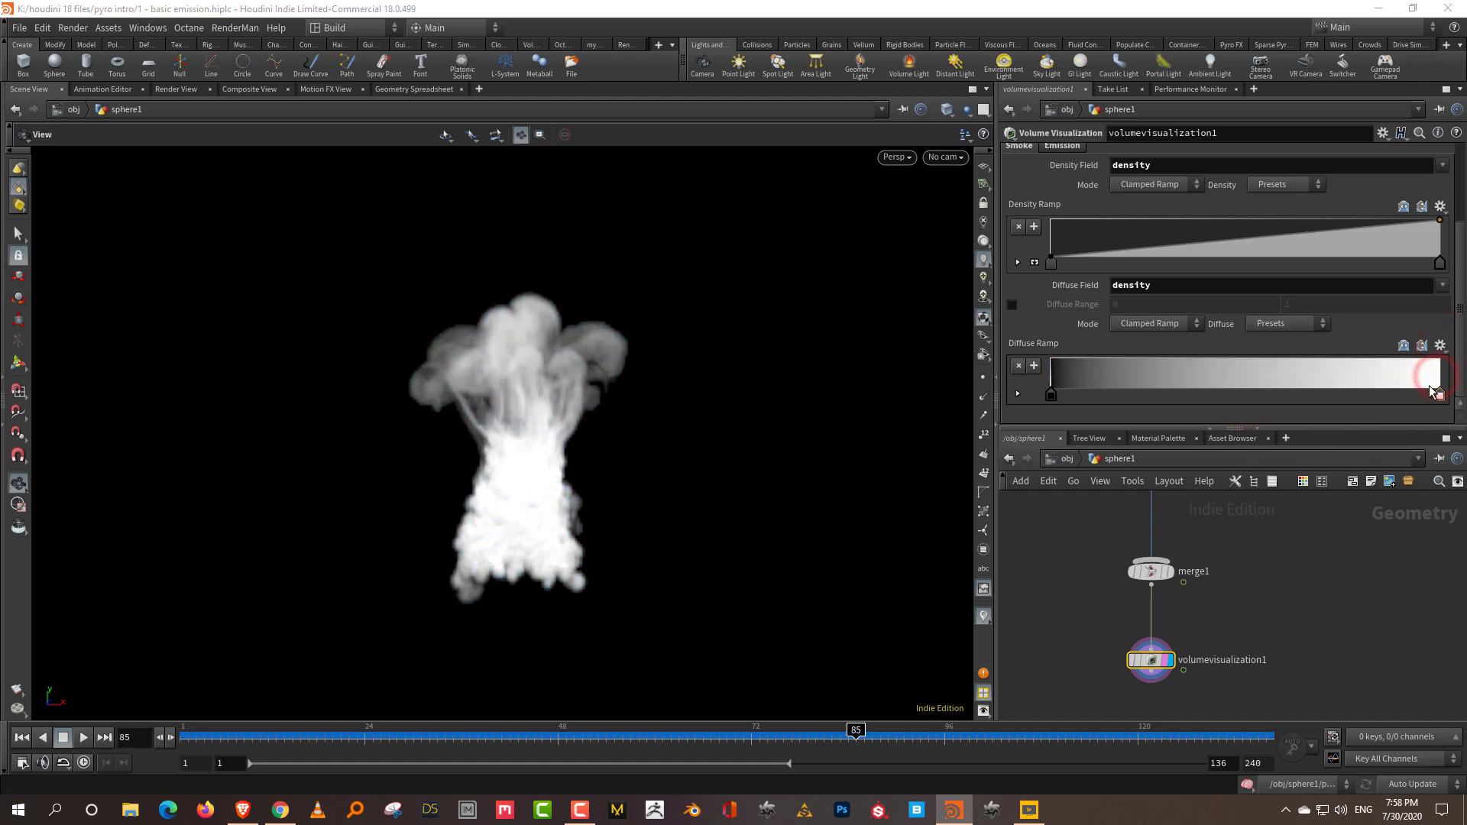
{"action": "double_click", "coordinate": [1441, 389]}
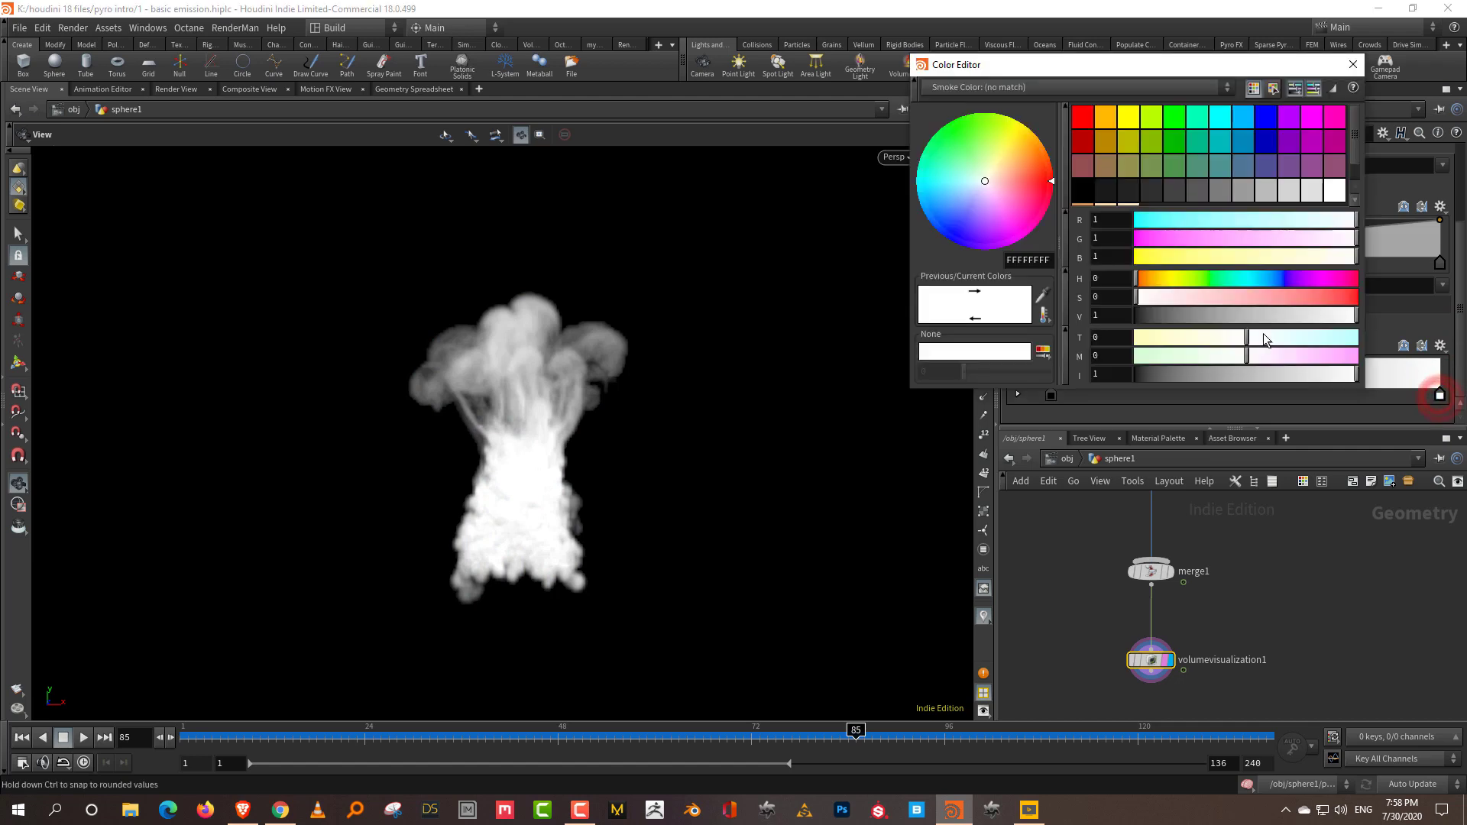
{"action": "left_click_drag", "start_coordinate": [1263, 333], "coordinate": [1220, 326]}
{"action": "left_click", "coordinate": [1353, 64]}
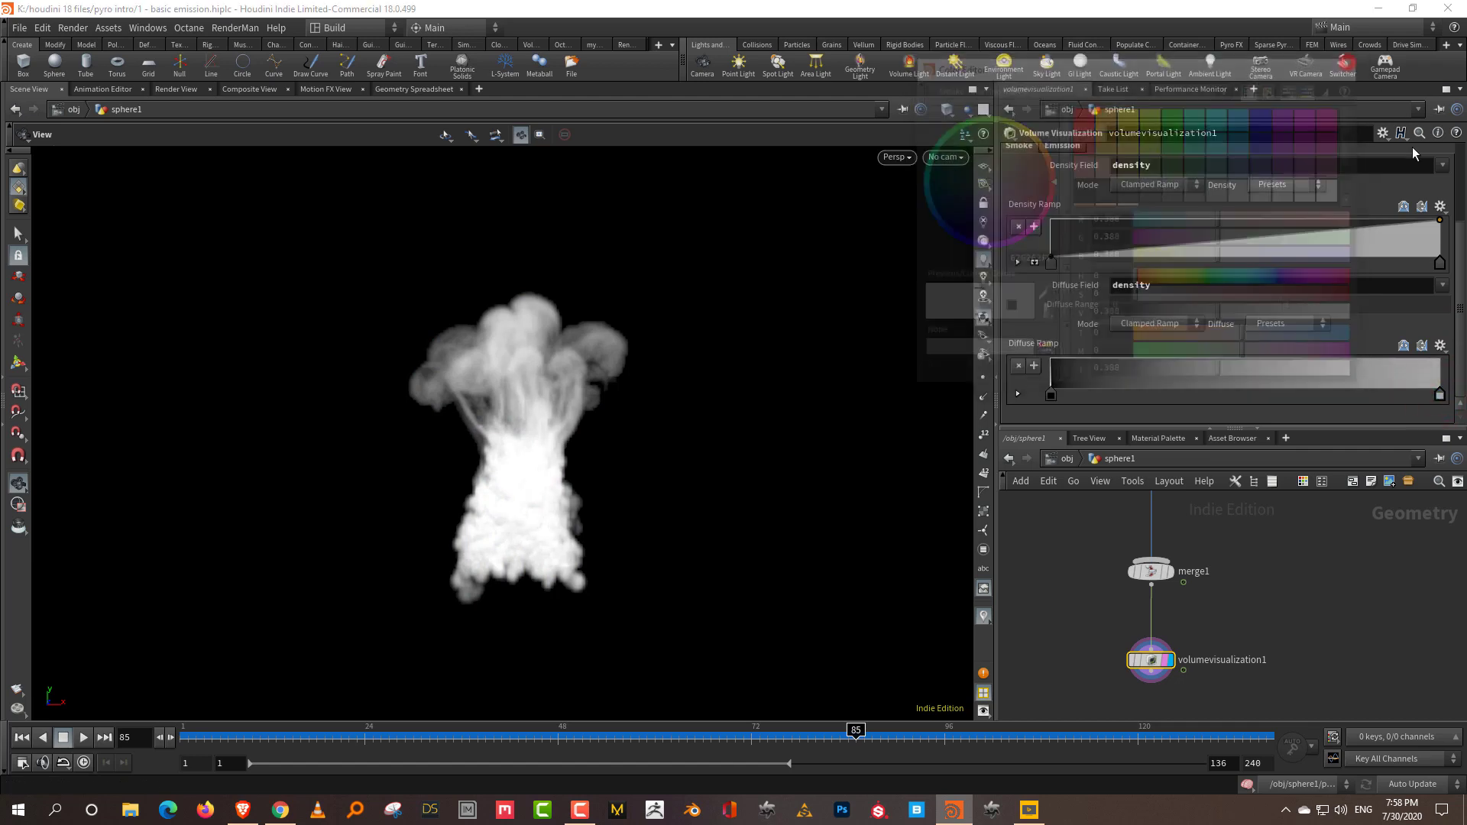
- Set the Emission Color Field to density, apply the Two-Tone preset to the Emission Color Ramp, and scrub to frame 70
{"action": "scroll", "coordinate": [1137, 229], "scroll_direction": "up", "scroll_amount": 3}
{"action": "left_click", "coordinate": [1063, 271]}
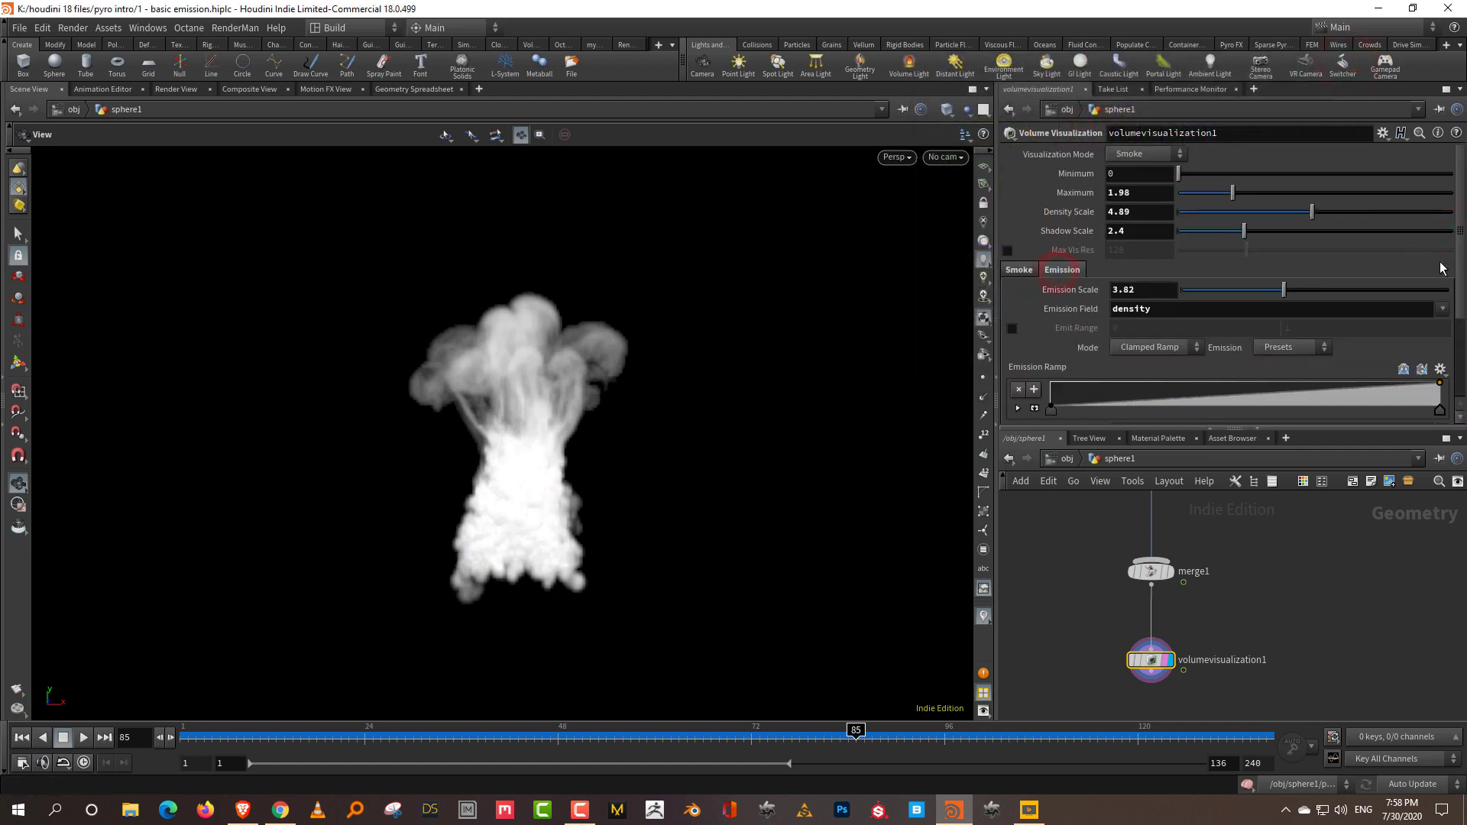
{"action": "scroll", "coordinate": [1121, 316], "scroll_direction": "down", "scroll_amount": 3}
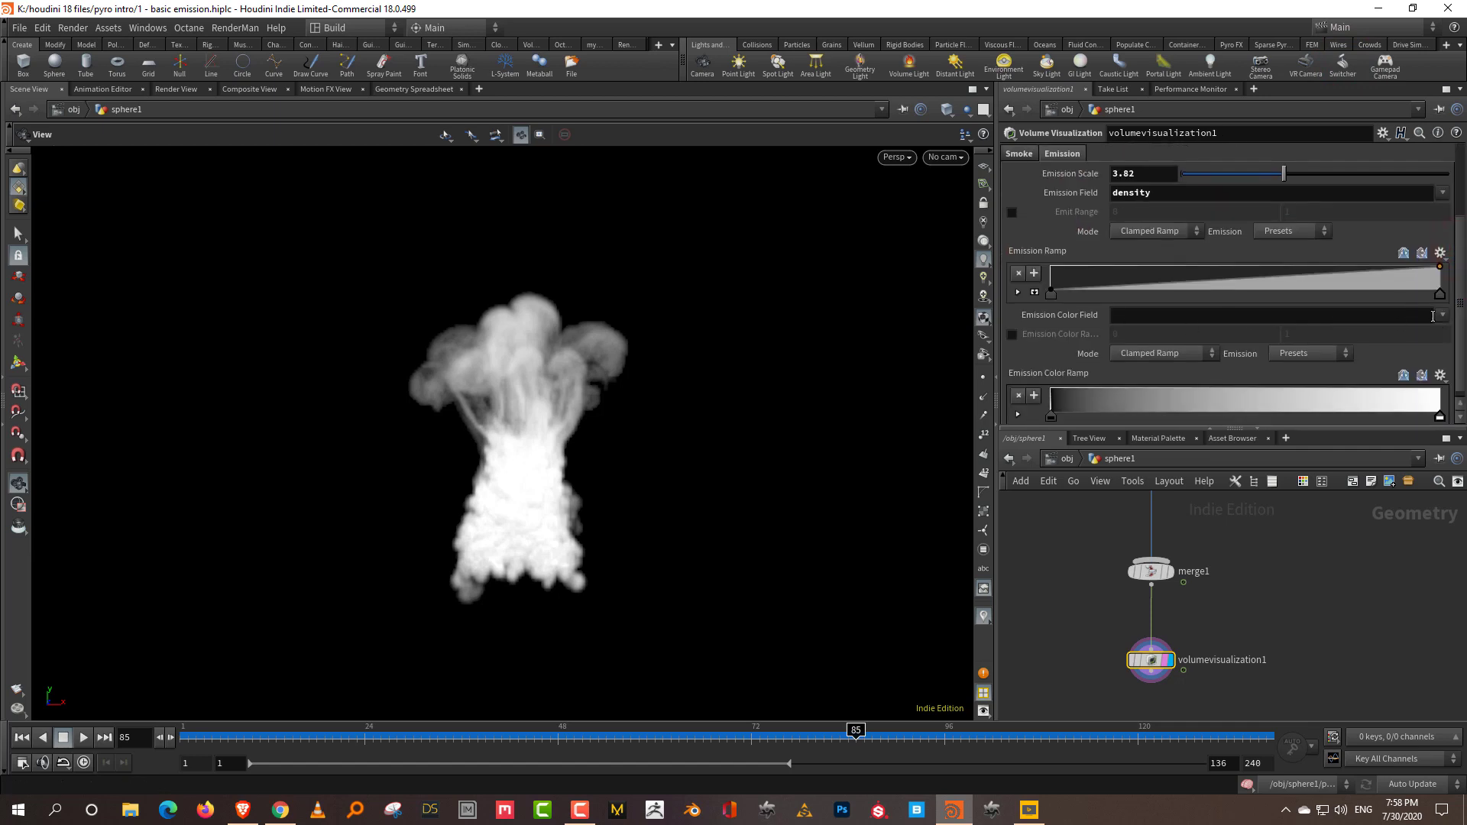
{"action": "left_click", "coordinate": [1440, 316]}
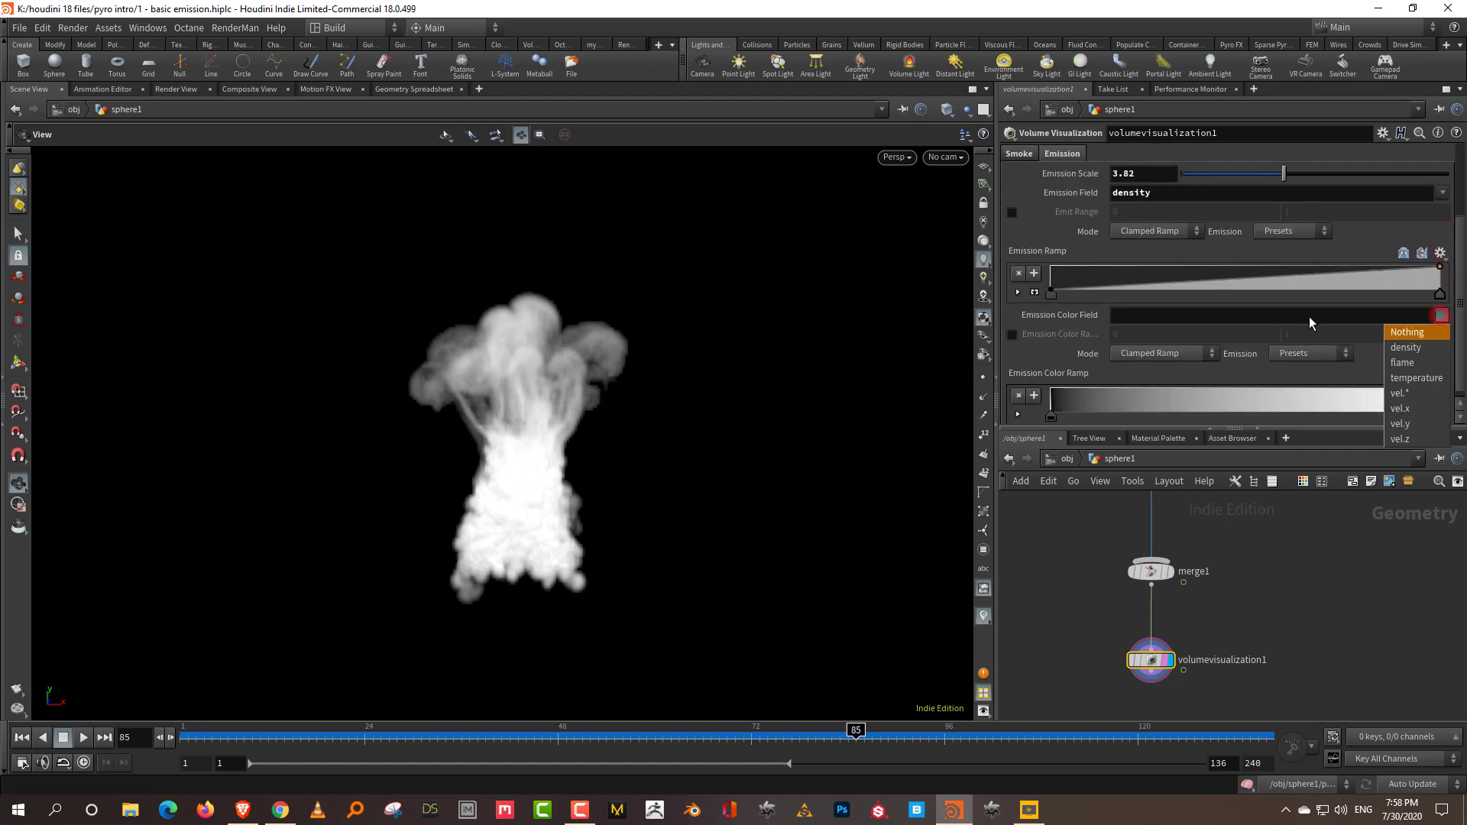
{"action": "left_click", "coordinate": [1421, 348]}
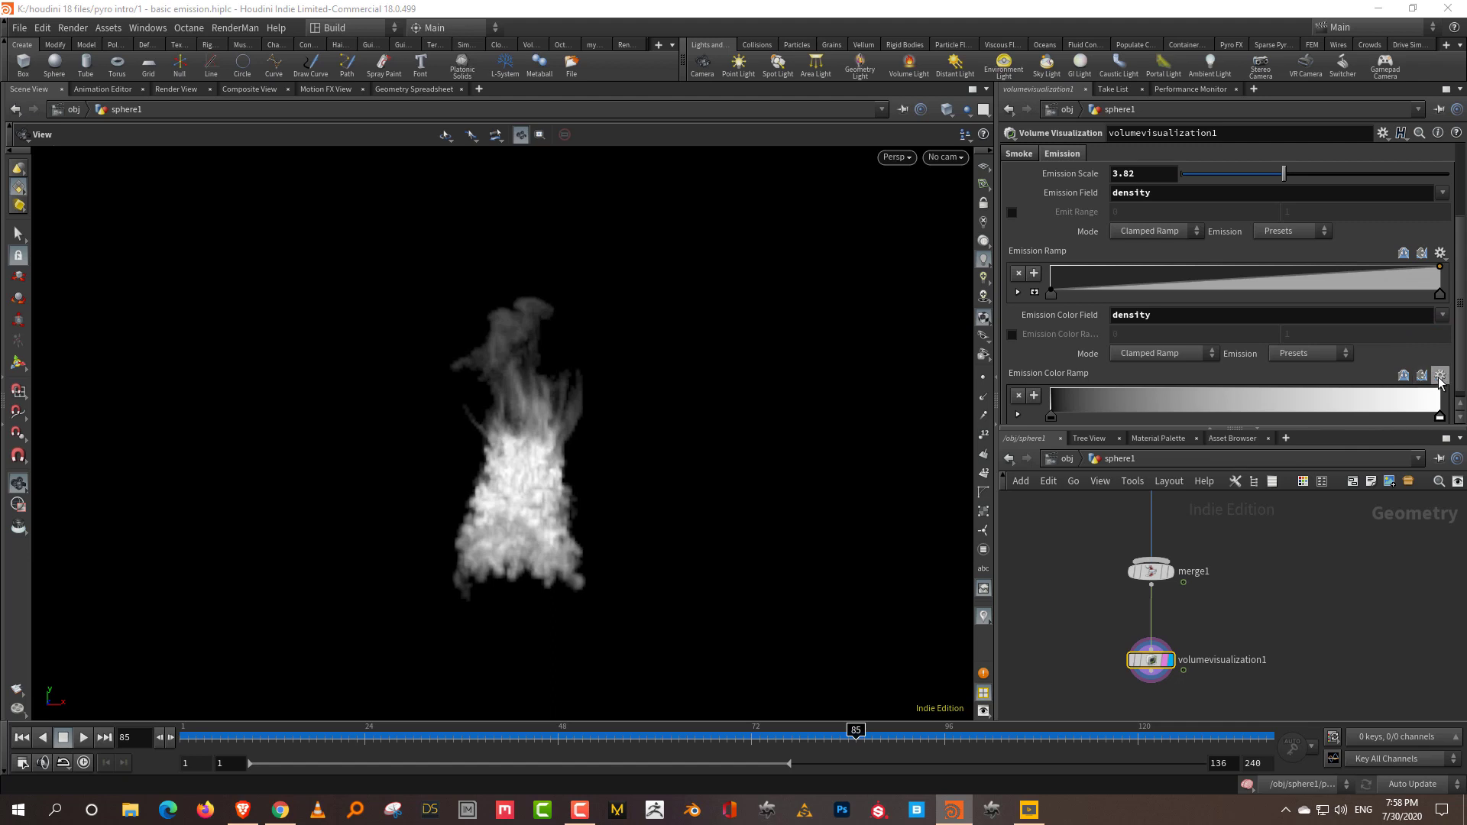
{"action": "left_click", "coordinate": [1440, 376]}
{"action": "left_click", "coordinate": [1422, 444]}
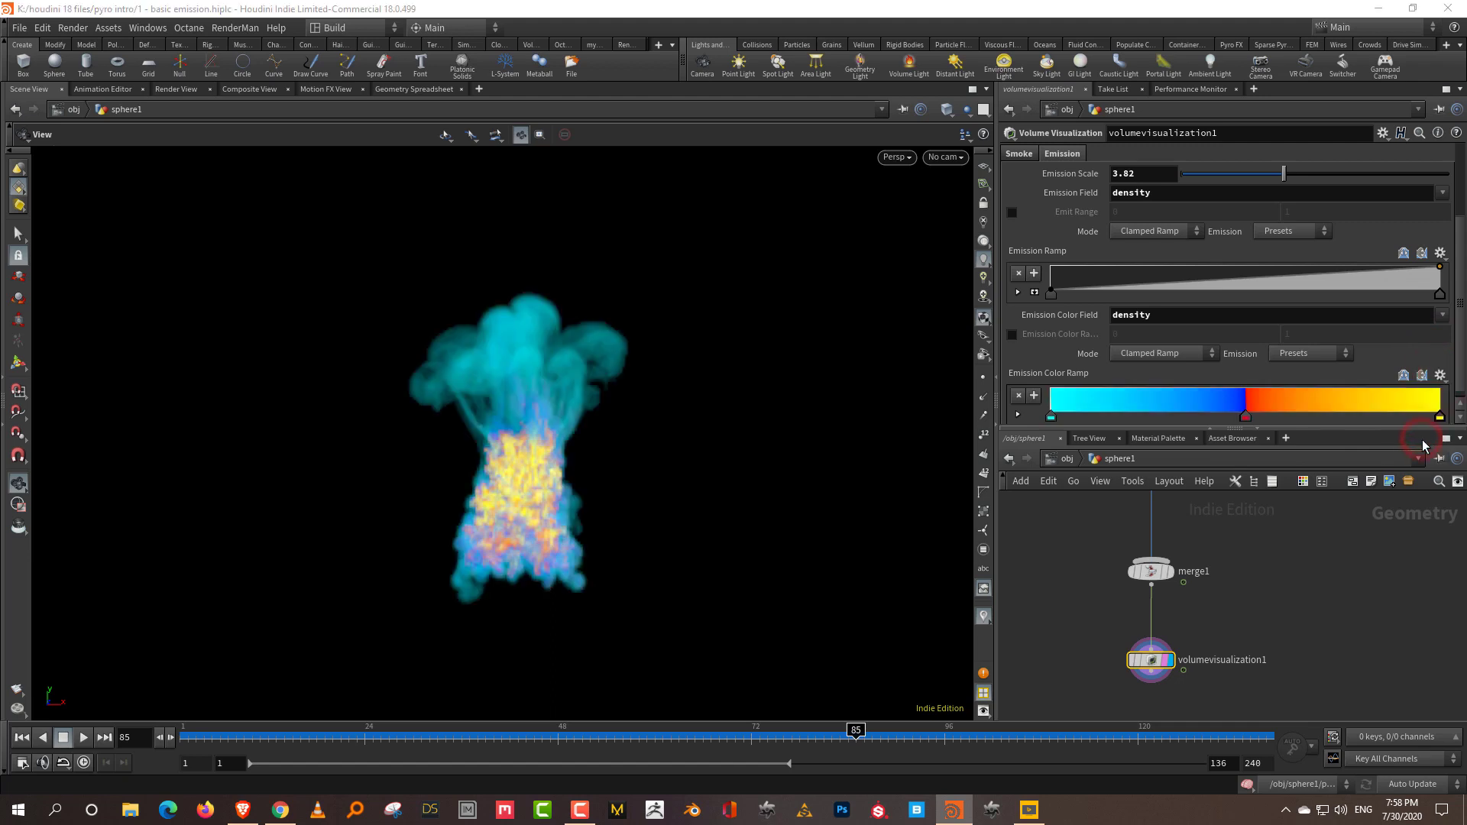
{"action": "left_click_drag", "start_coordinate": [397, 737], "coordinate": [735, 741]}
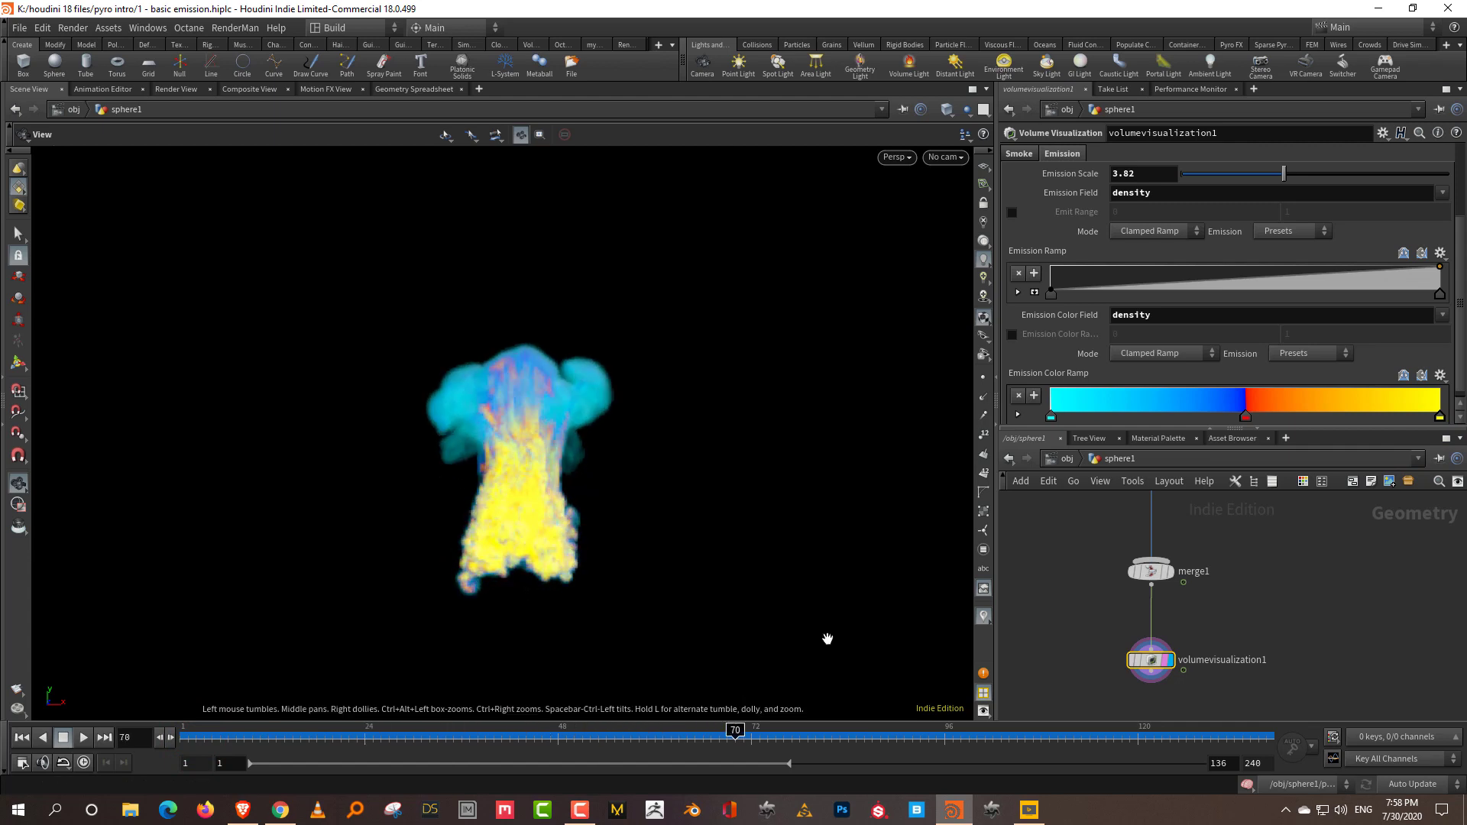
- Enable volumevisualization1's Emit Range and set its upper limit to 41
{"action": "left_click_drag", "start_coordinate": [1457, 330], "coordinate": [1461, 296]}
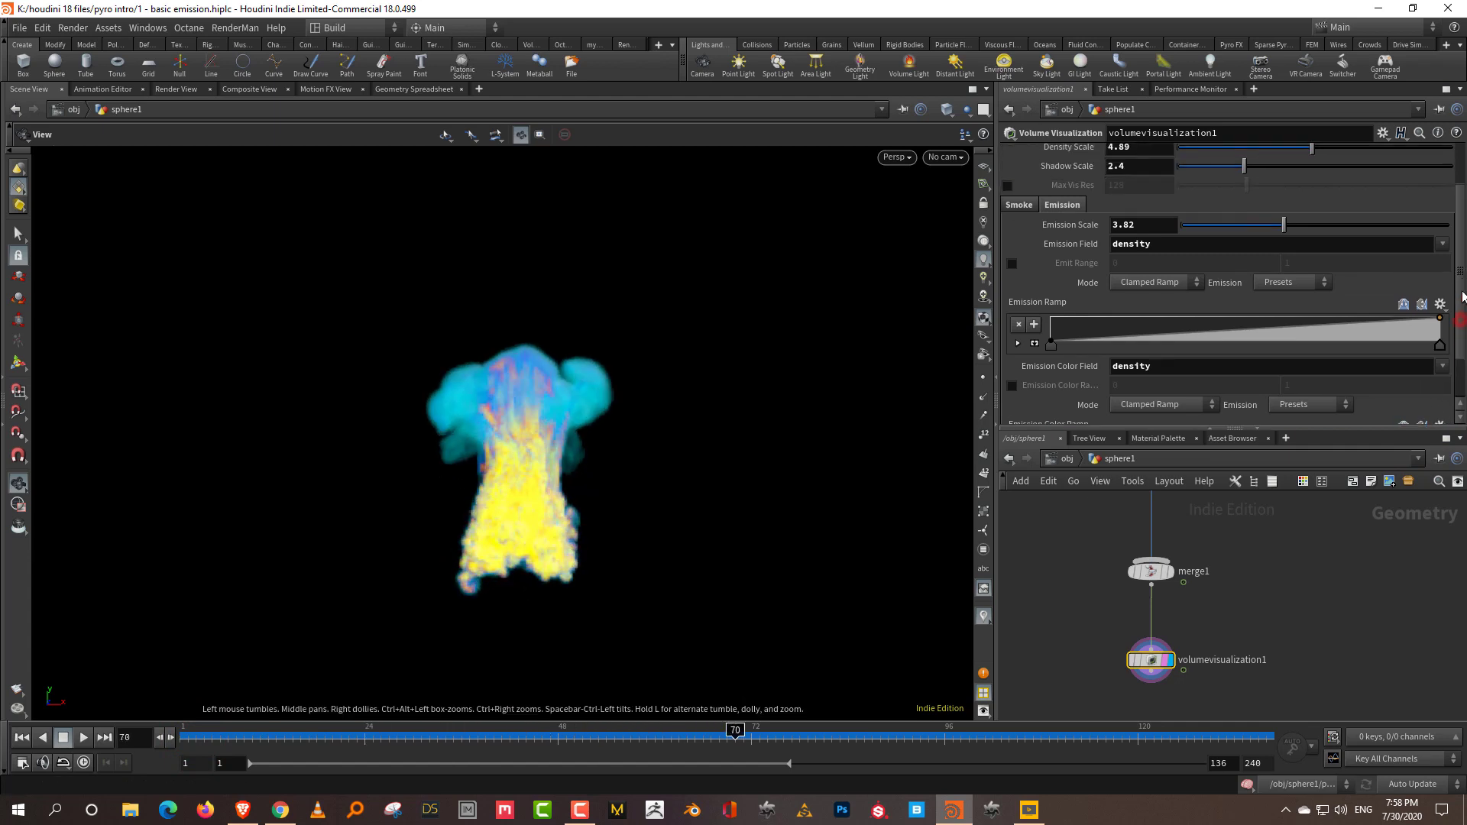
{"action": "left_click", "coordinate": [1011, 263]}
{"action": "middle_click_drag", "start_coordinate": [1317, 266], "coordinate": [1353, 217]}
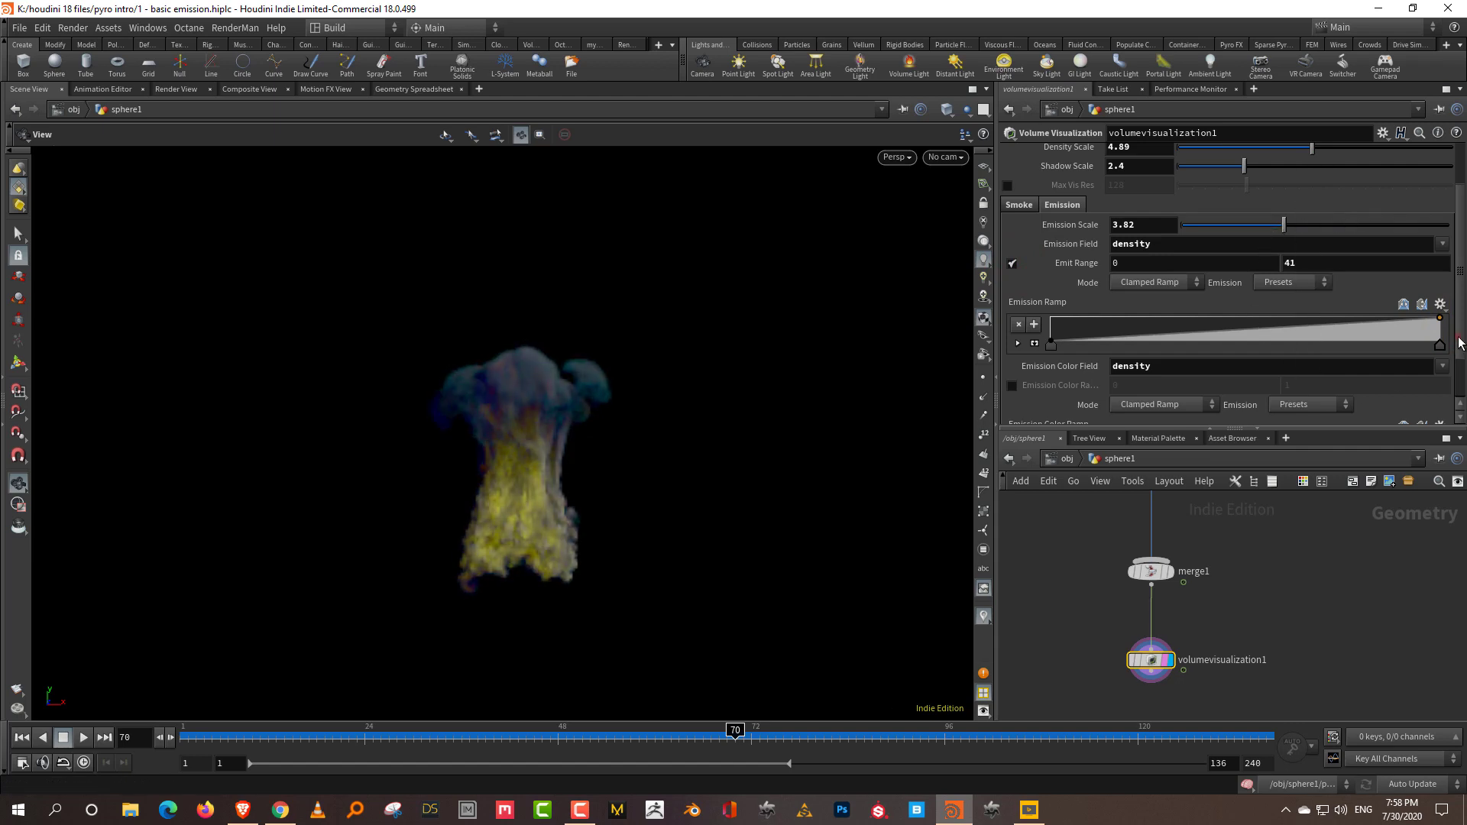
- Change the Emission Color Ramp's yellow end point to orange
{"action": "scroll", "coordinate": [1460, 342], "scroll_direction": "down", "scroll_amount": 2}
{"action": "double_click", "coordinate": [1439, 408]}
{"action": "left_click_drag", "start_coordinate": [1170, 255], "coordinate": [1152, 261]}
{"action": "left_click", "coordinate": [1352, 41]}
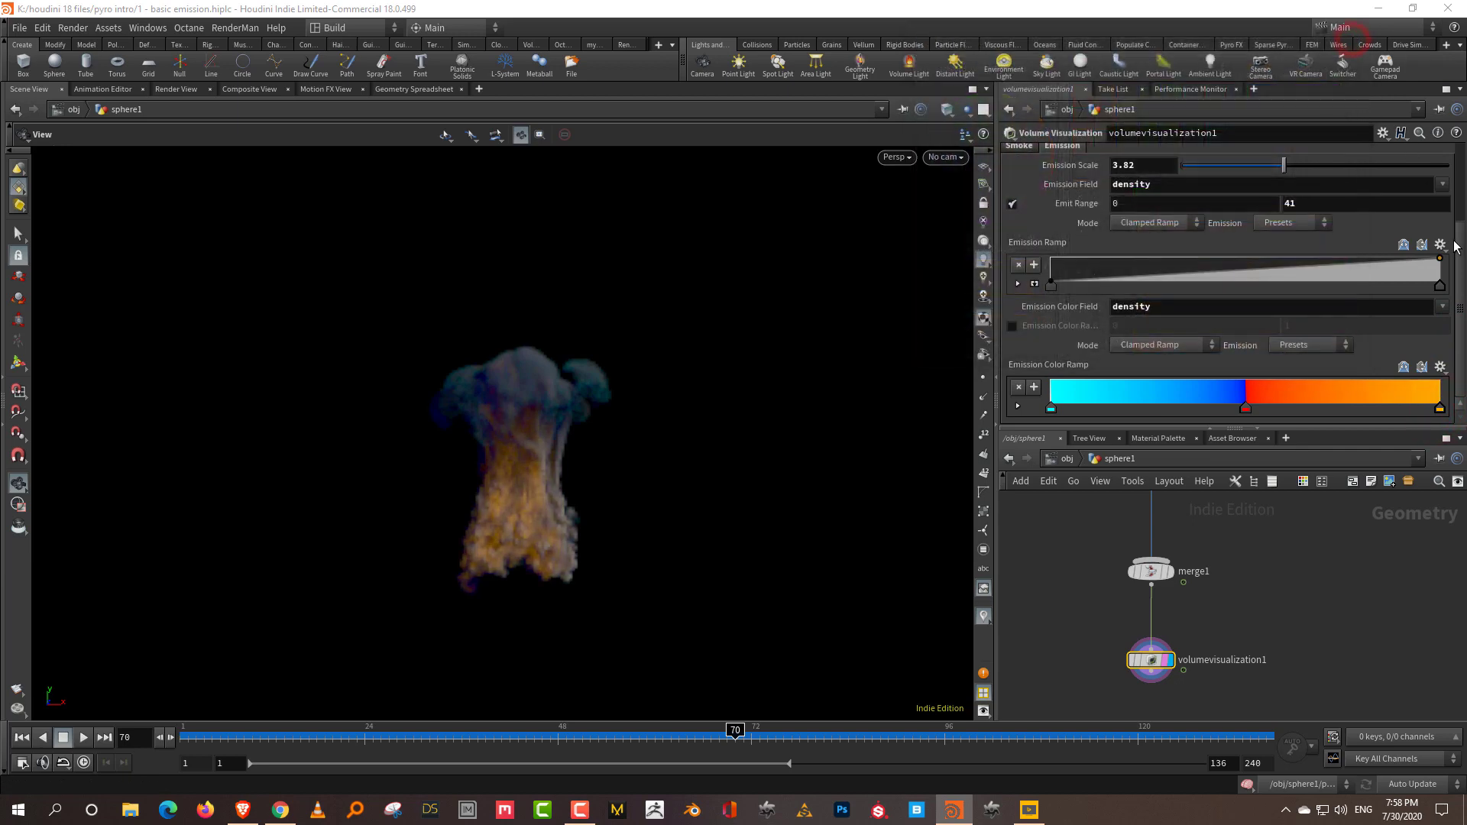
- Set volumevisualization1's Emission Scale to 40
{"action": "scroll", "coordinate": [1456, 246], "scroll_direction": "up", "scroll_amount": 3}
{"action": "double_click", "coordinate": [1143, 278]}
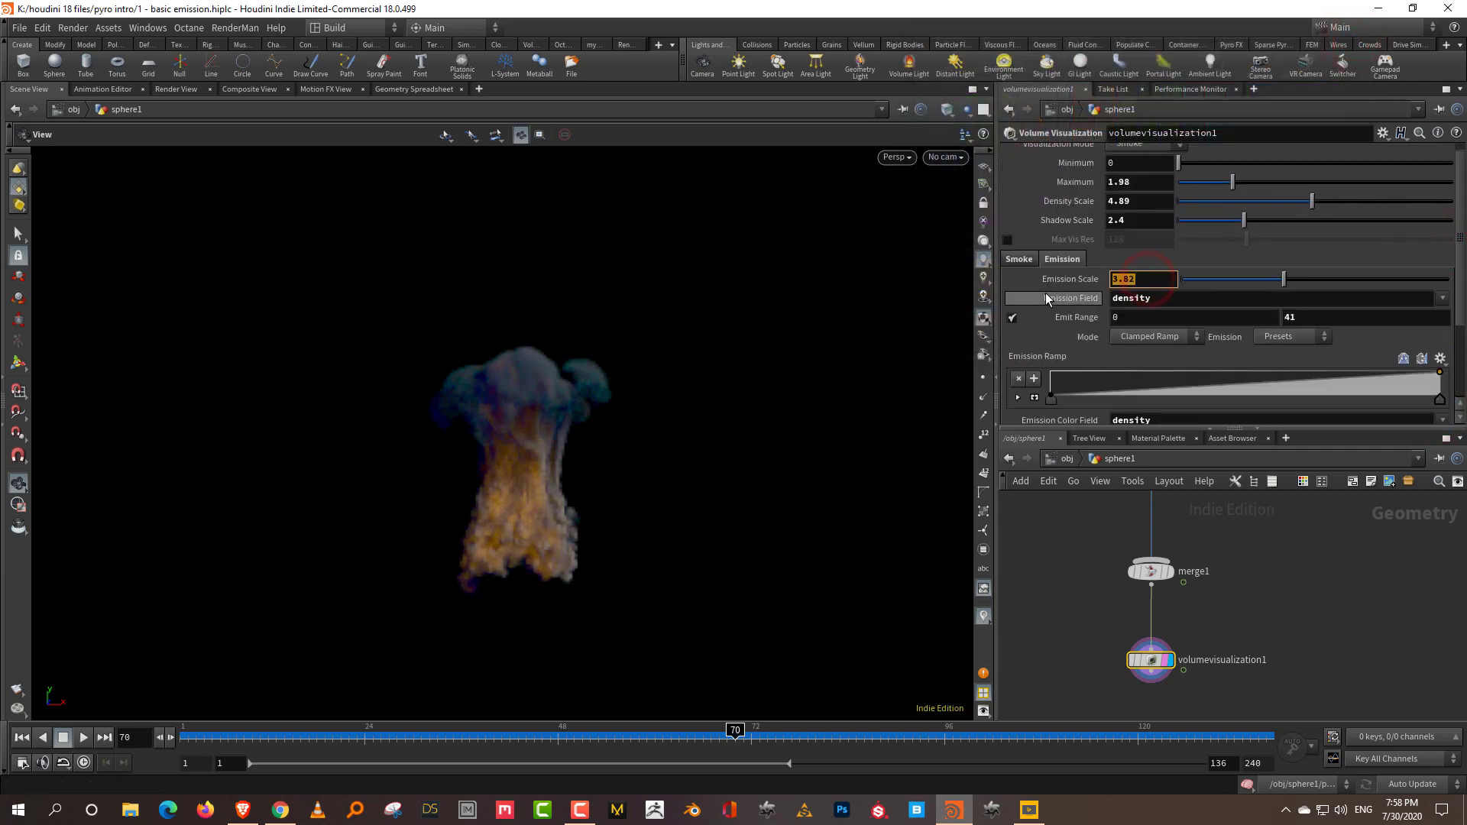
{"action": "type", "text": "40"}
{"action": "key", "text": "Return"}
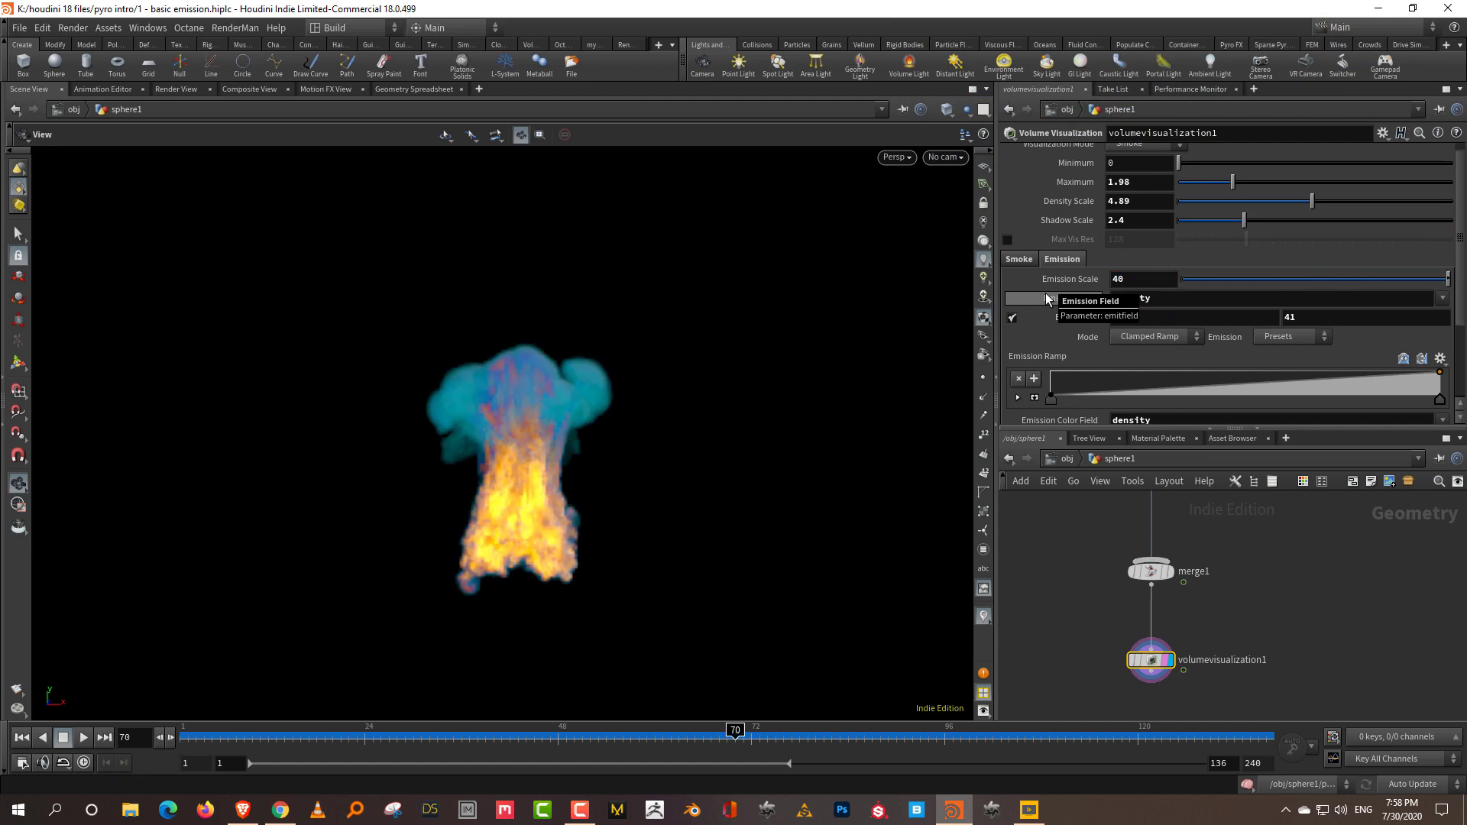
- Move the Emission Color Ramp's cyan point inward and make a new point at the ramp's start black
{"action": "scroll", "coordinate": [1462, 308], "scroll_direction": "down", "scroll_amount": 3}
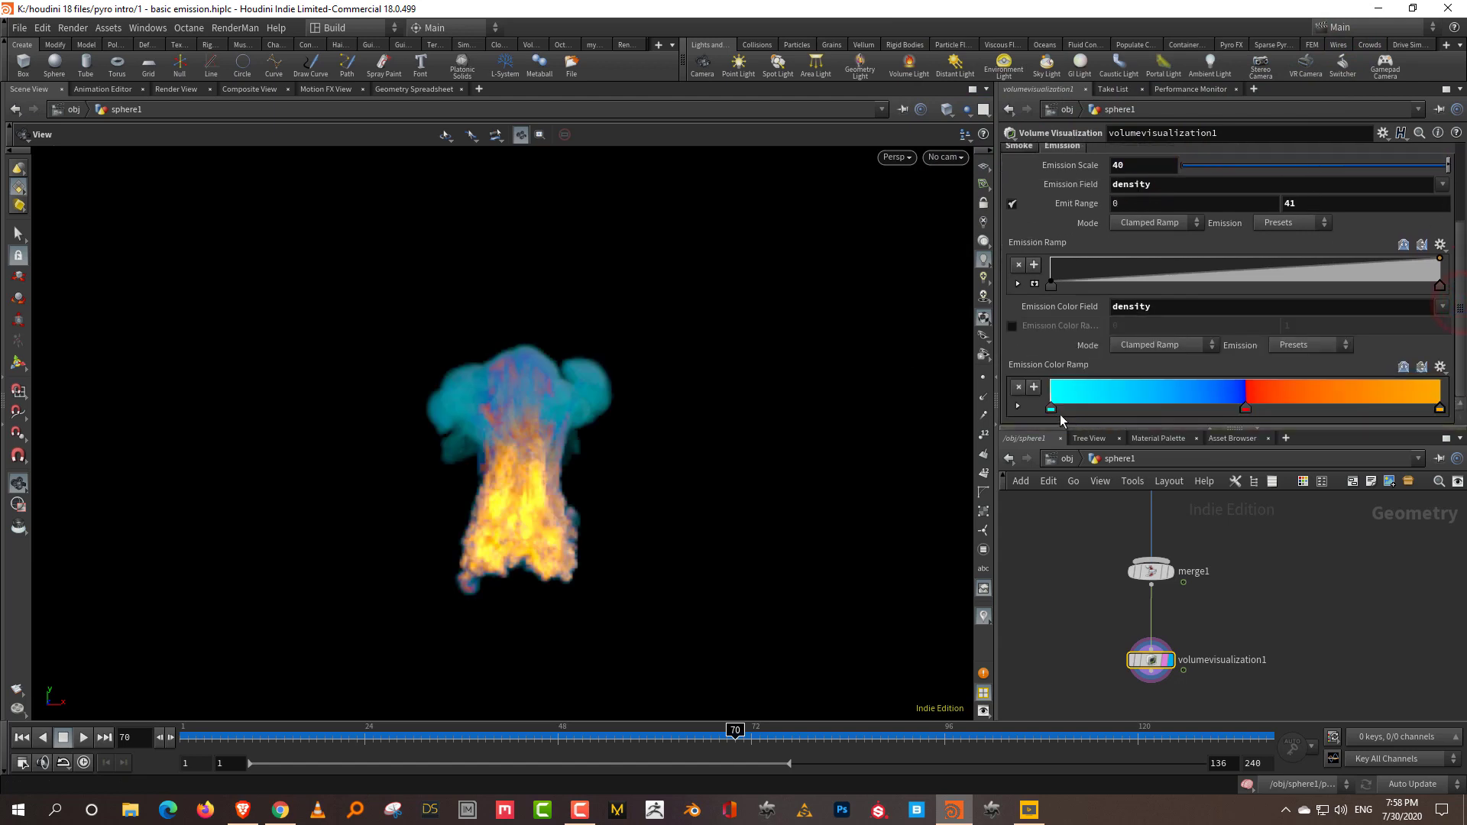
{"action": "left_click_drag", "start_coordinate": [1070, 406], "coordinate": [1124, 406]}
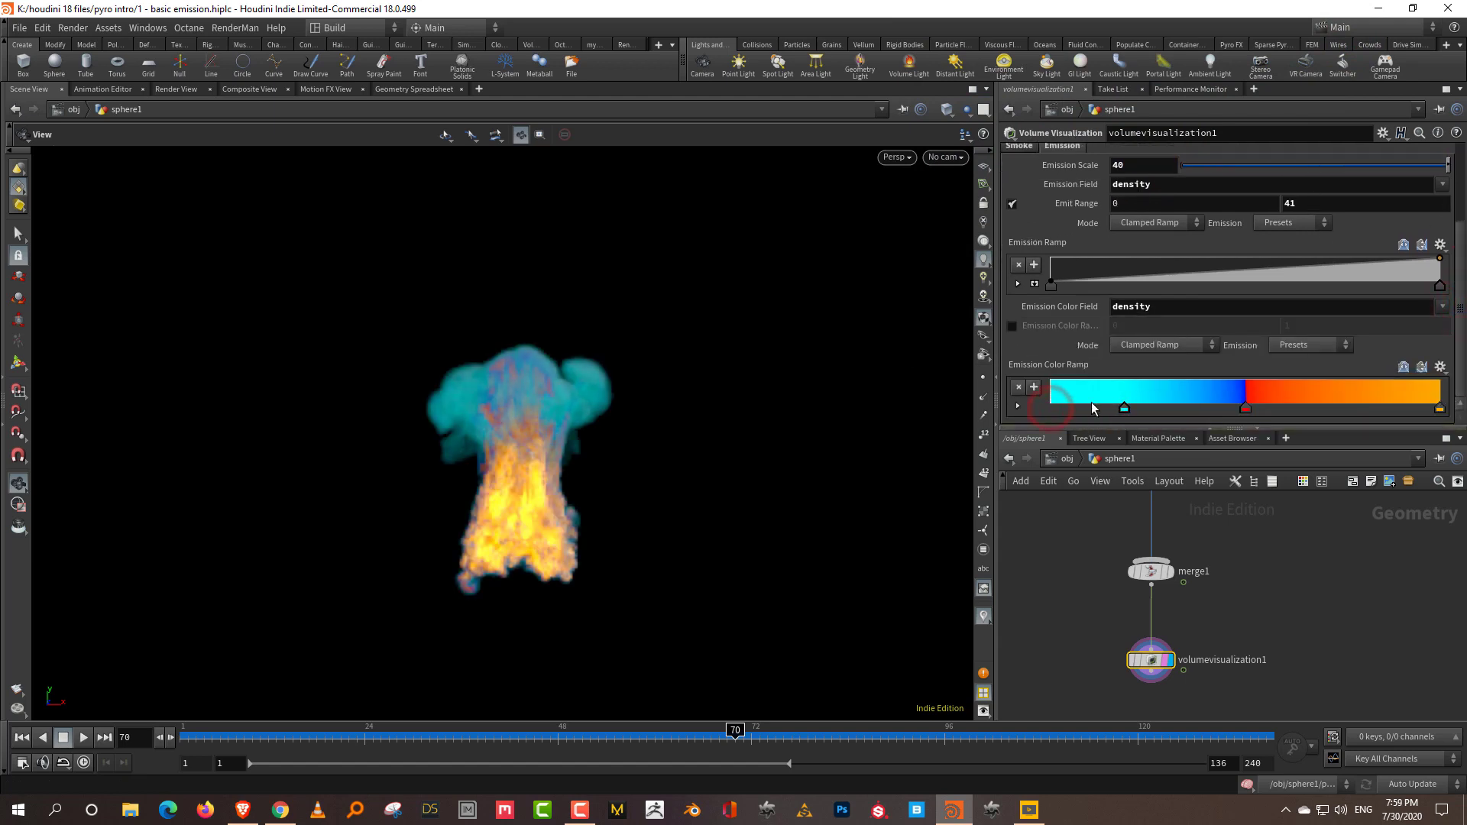
{"action": "double_click", "coordinate": [1051, 410]}
{"action": "left_click_drag", "start_coordinate": [1191, 264], "coordinate": [1120, 280]}
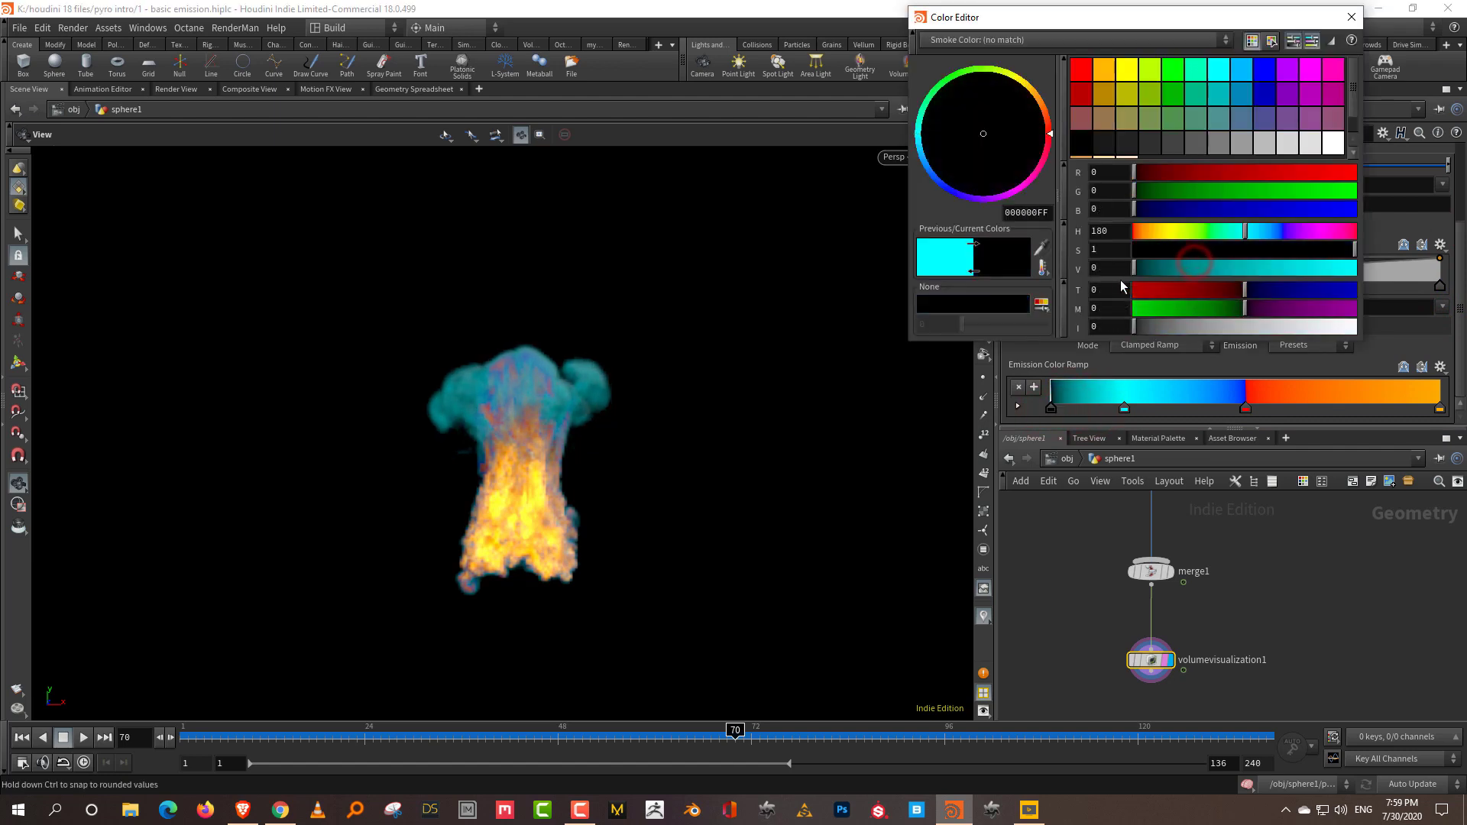
- Enable volumevisualization1's Emission Color Range, set its upper limit to 8, and play back the simulation from the first frame
{"action": "left_click", "coordinate": [1351, 16]}
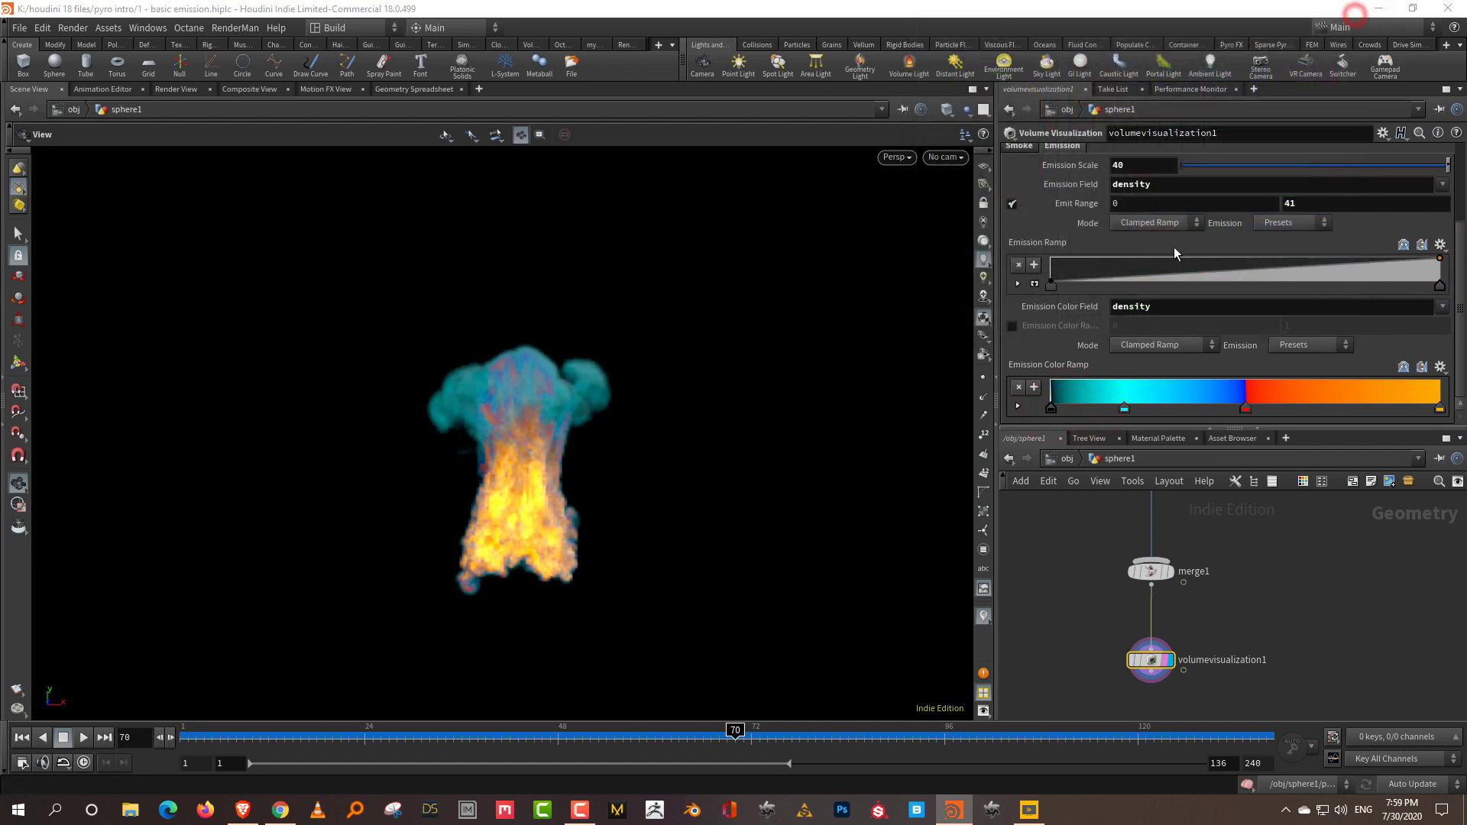
{"action": "left_click", "coordinate": [1013, 325]}
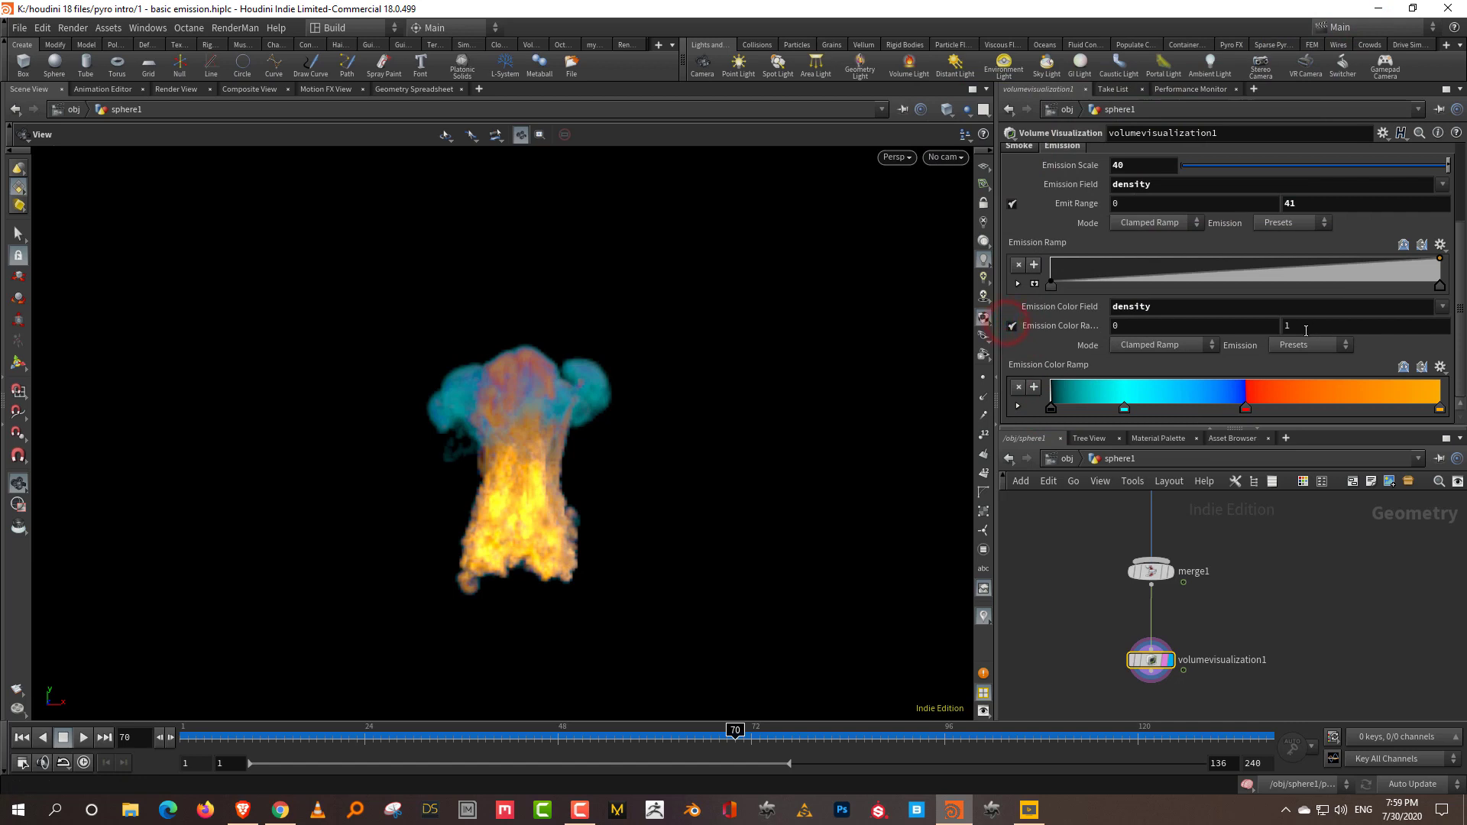
{"action": "middle_click_drag", "start_coordinate": [1299, 329], "coordinate": [1361, 303]}
{"action": "left_click_drag", "start_coordinate": [433, 733], "coordinate": [115, 738]}
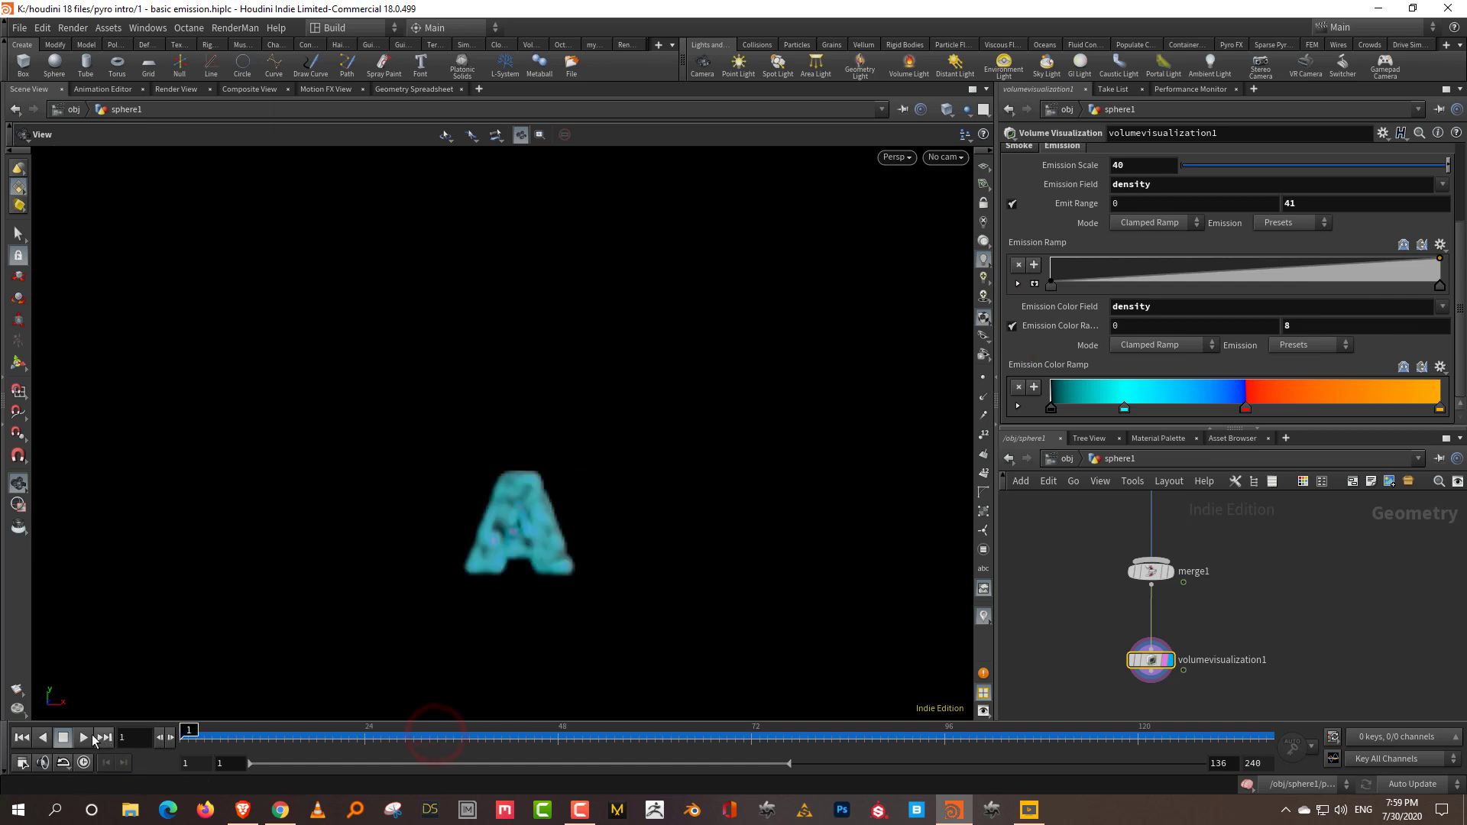
{"action": "left_click", "coordinate": [85, 737]}
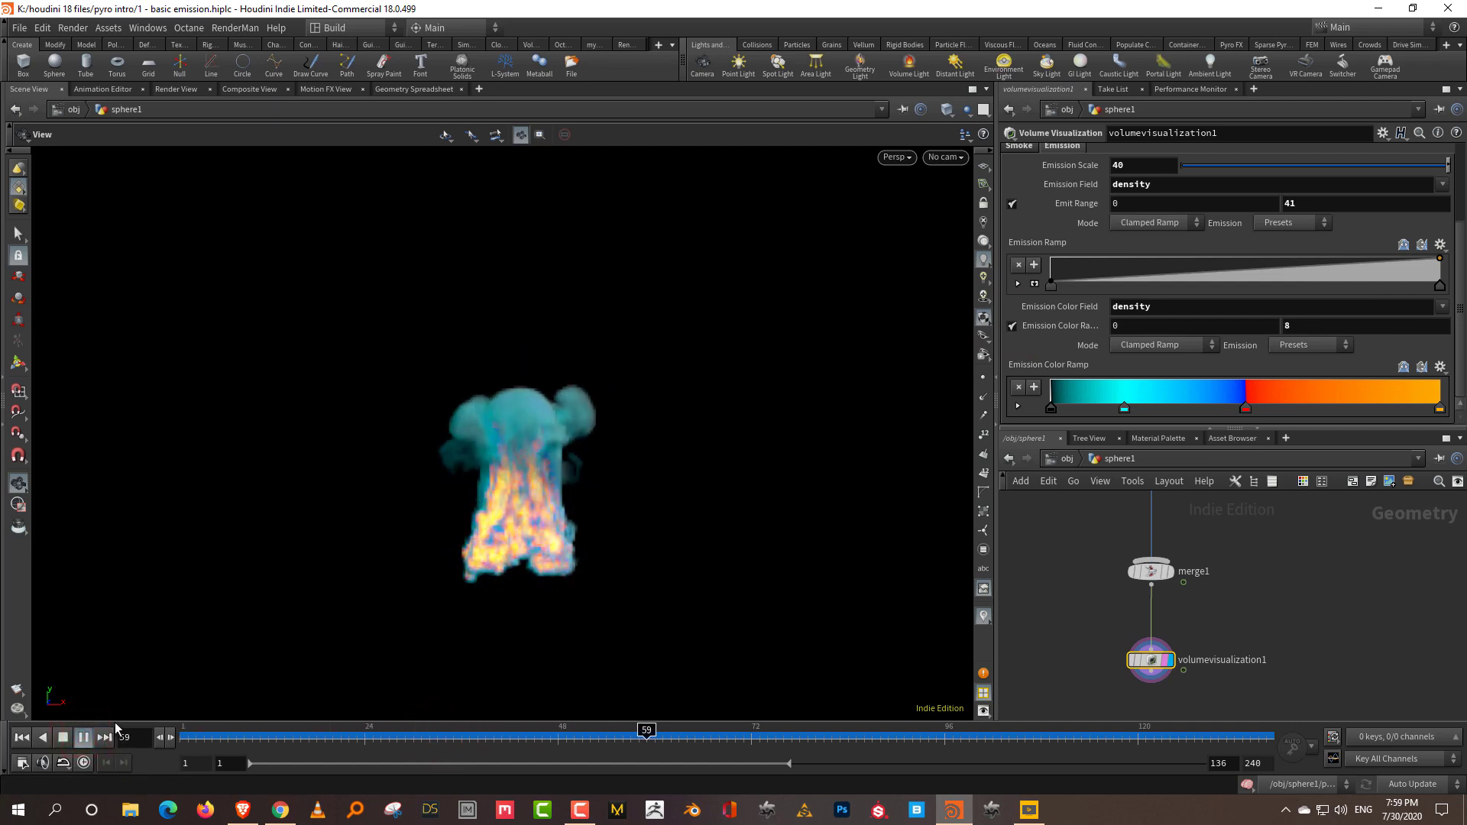
{"action": "left_click_drag", "start_coordinate": [219, 733], "coordinate": [678, 731]}
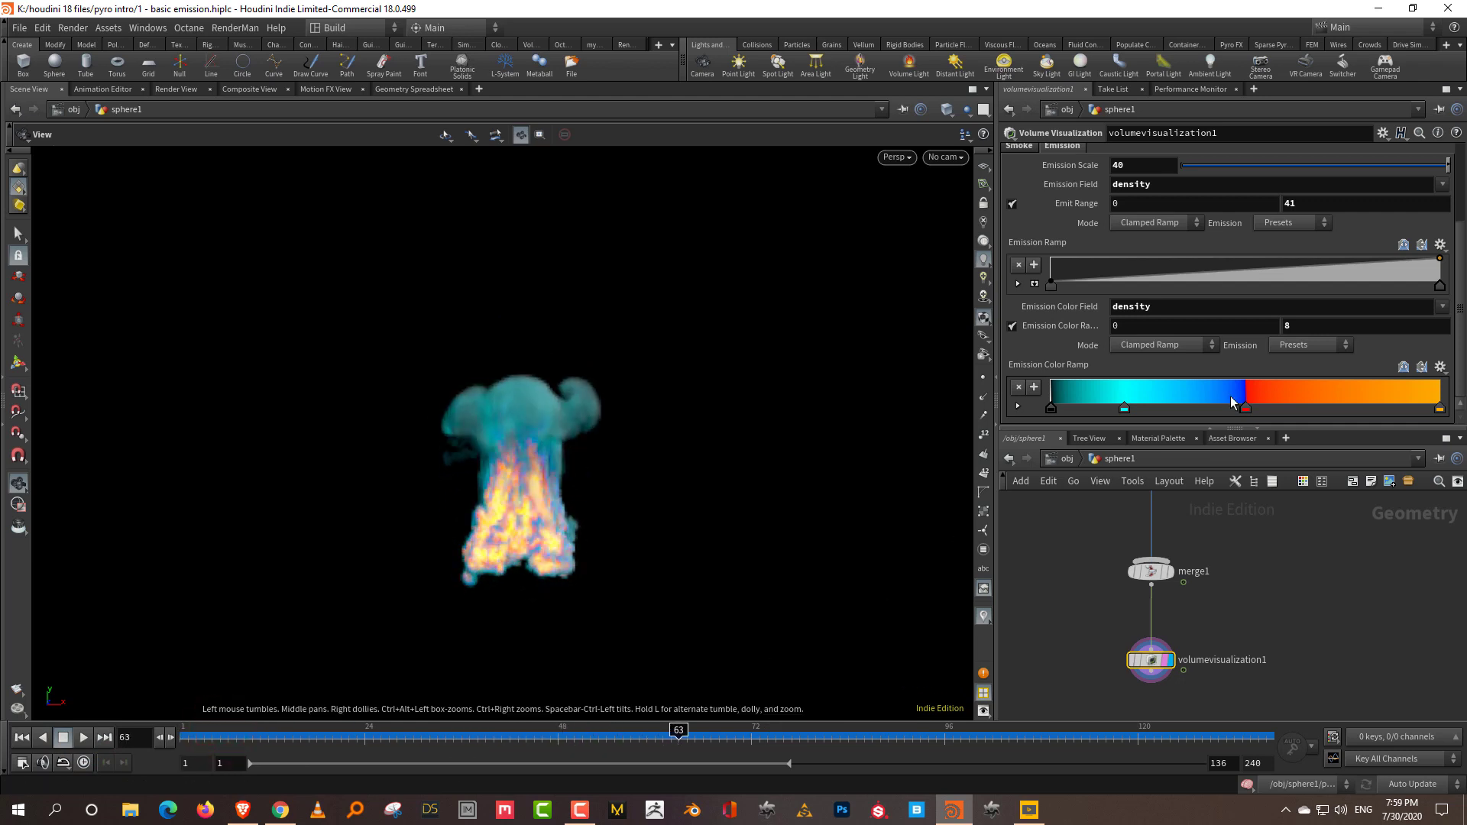
- Spread the Emission Color Ramp's blue and red points apart around a magenta point and set the Emission Color Range's upper limit to 7.4
{"action": "left_click_drag", "start_coordinate": [1250, 412], "coordinate": [1204, 416]}
{"action": "left_click_drag", "start_coordinate": [1294, 416], "coordinate": [1336, 414]}
{"action": "middle_click_drag", "start_coordinate": [1308, 327], "coordinate": [1261, 325]}
{"action": "middle_click_drag", "start_coordinate": [1299, 203], "coordinate": [1356, 170]}
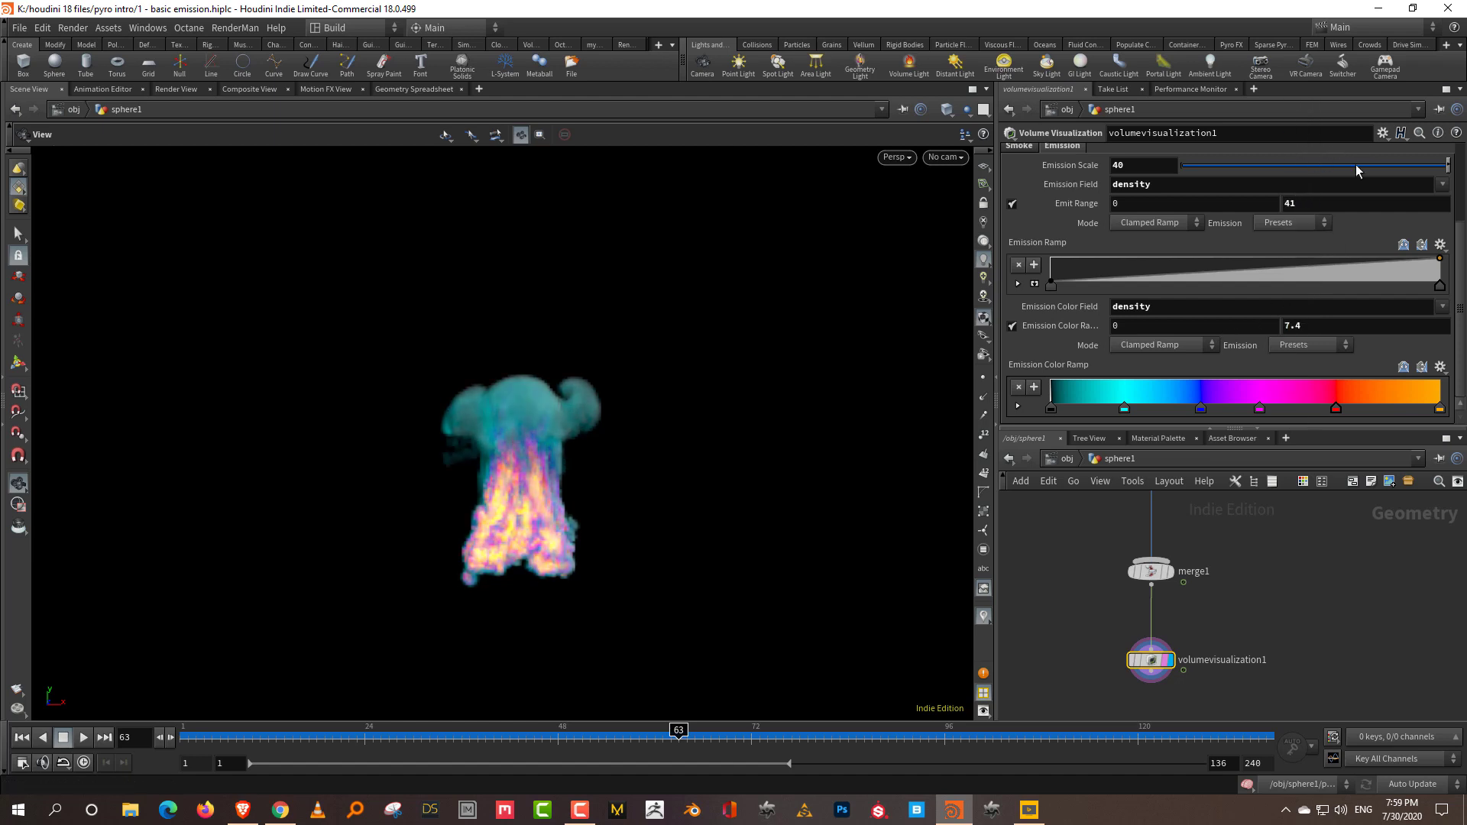
- Set volumevisualization1's Density Scale to 7.37
{"action": "left_click_drag", "start_coordinate": [1459, 263], "coordinate": [1414, 176]}
{"action": "left_click_drag", "start_coordinate": [1323, 218], "coordinate": [1398, 219]}
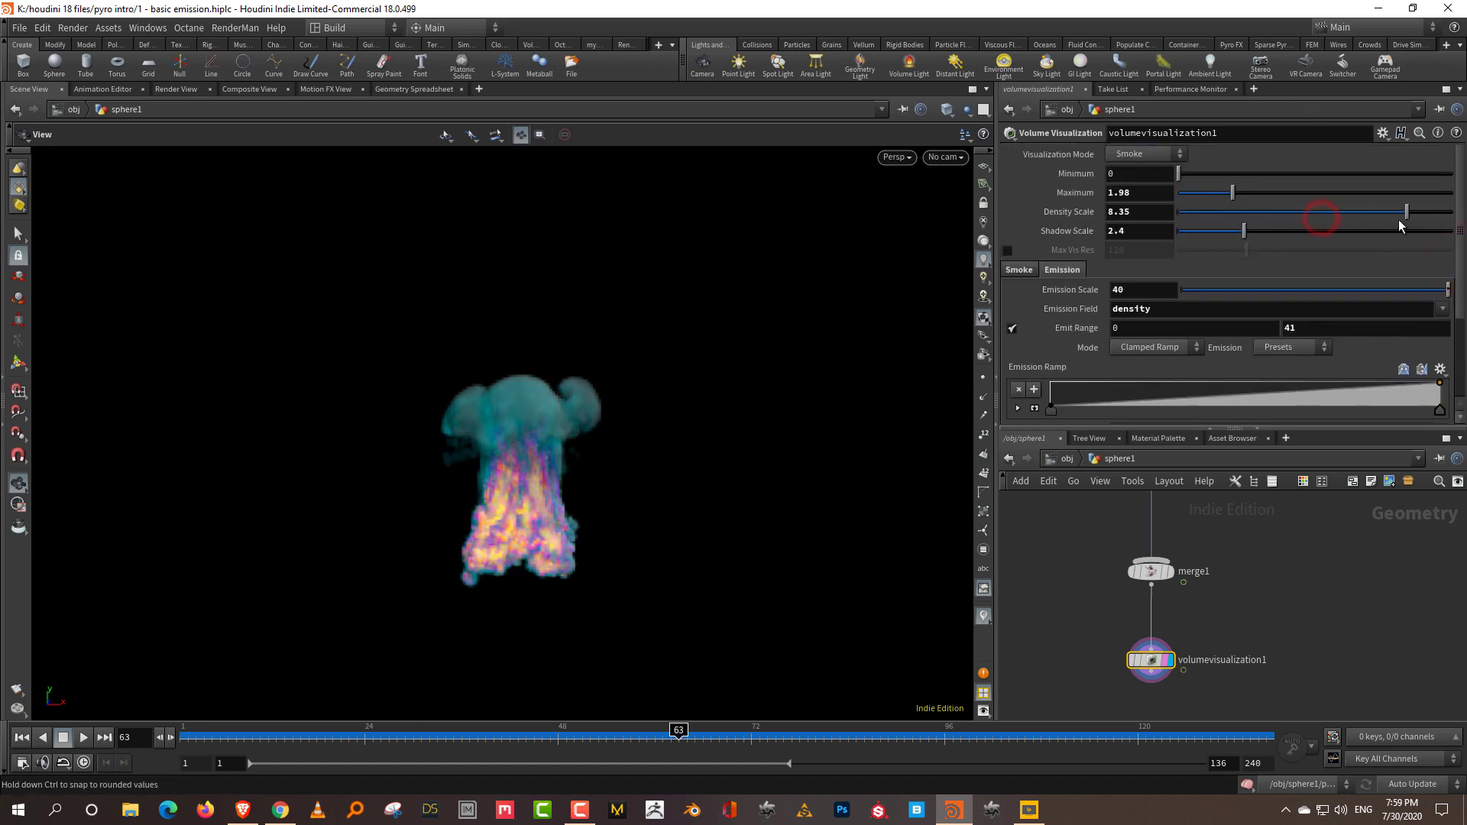
{"action": "scroll", "coordinate": [1444, 374], "scroll_direction": "down", "scroll_amount": 3}
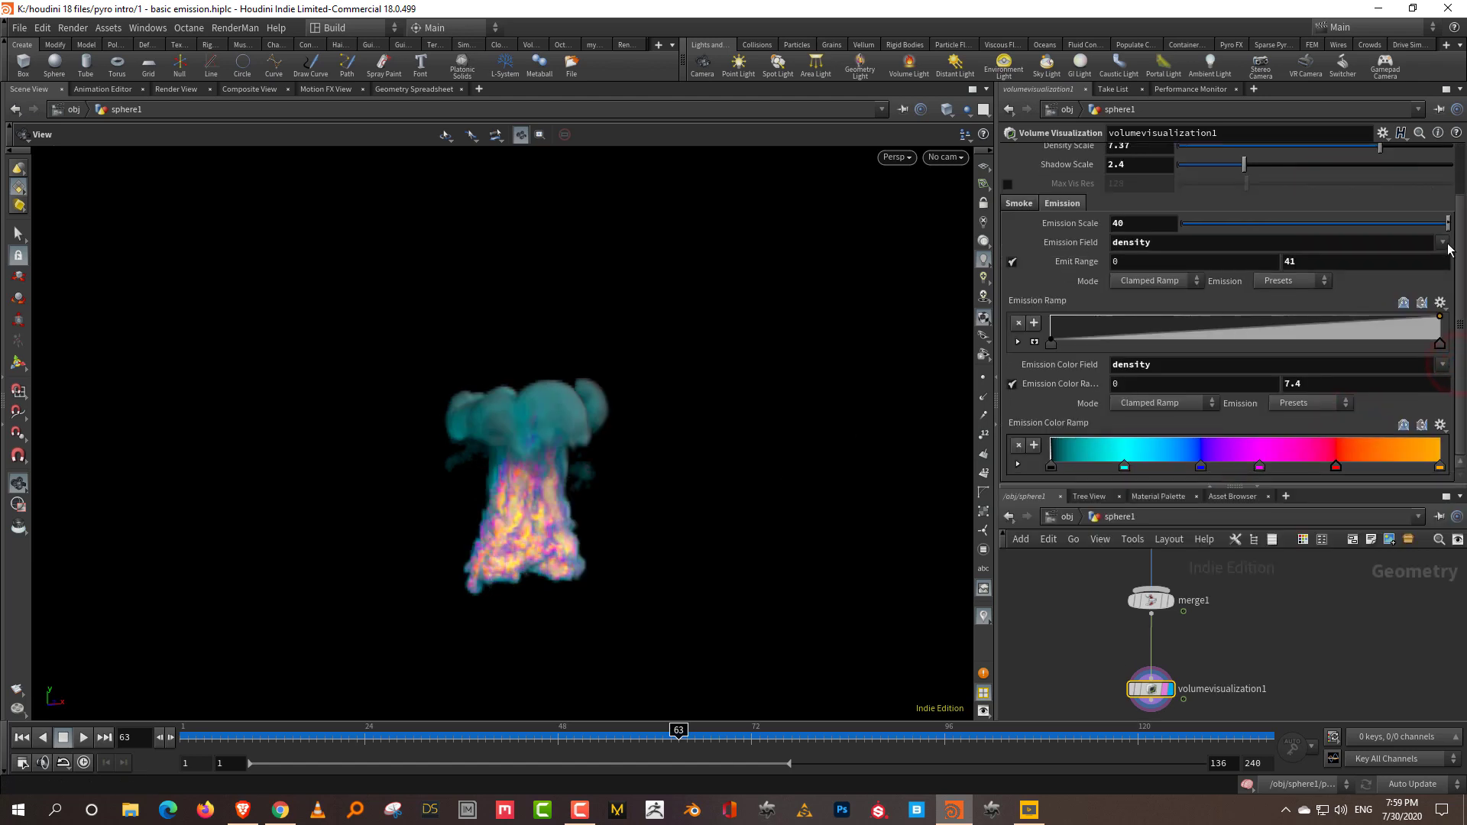
- Change the Emission Field to temperature and preview the simulation along the timeline
{"action": "left_click", "coordinate": [1443, 243]}
{"action": "left_click", "coordinate": [1431, 312]}
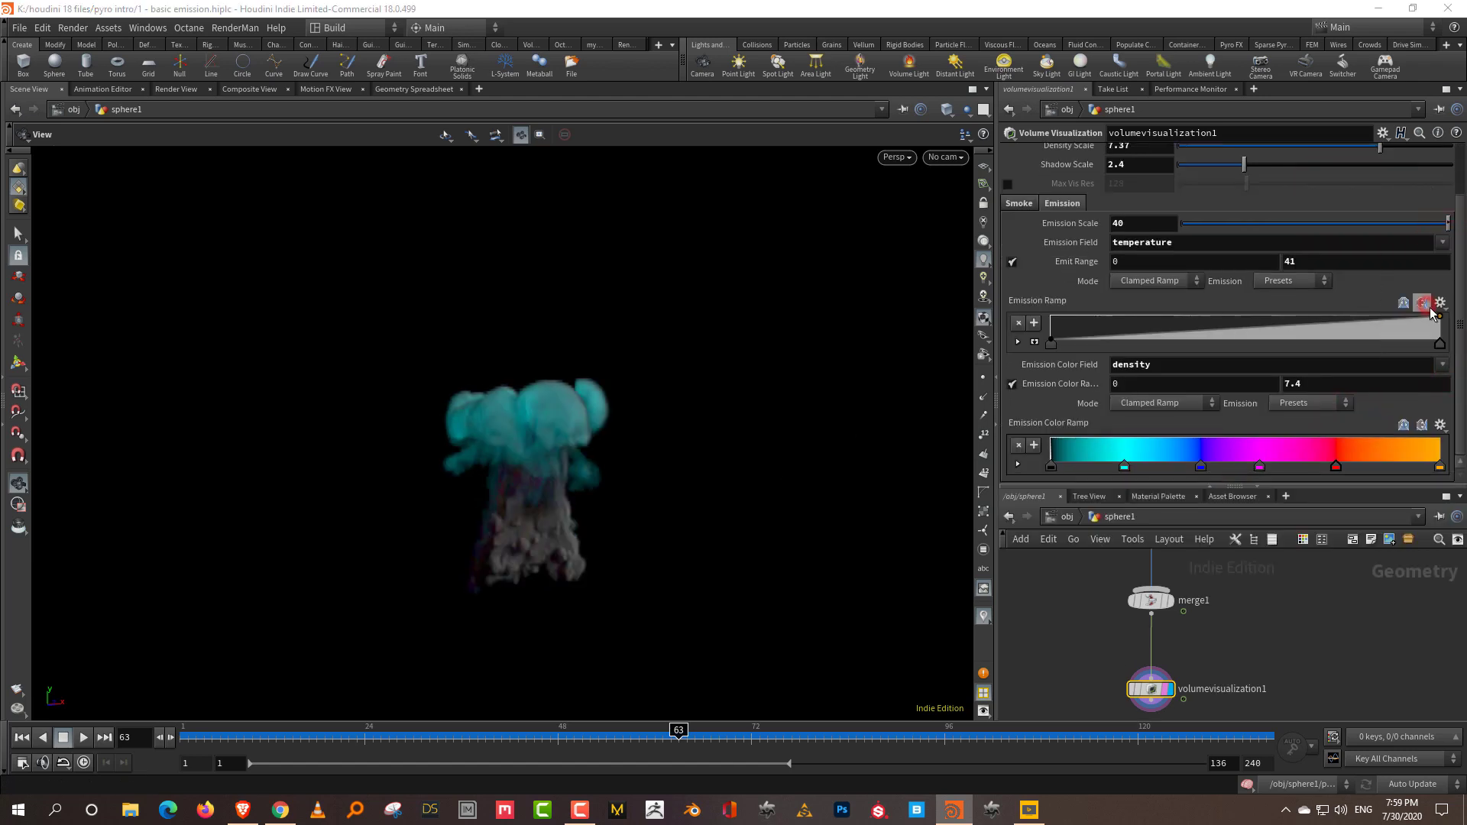
{"action": "left_click_drag", "start_coordinate": [189, 734], "coordinate": [469, 756]}
{"action": "left_click_drag", "start_coordinate": [266, 758], "coordinate": [189, 756]}
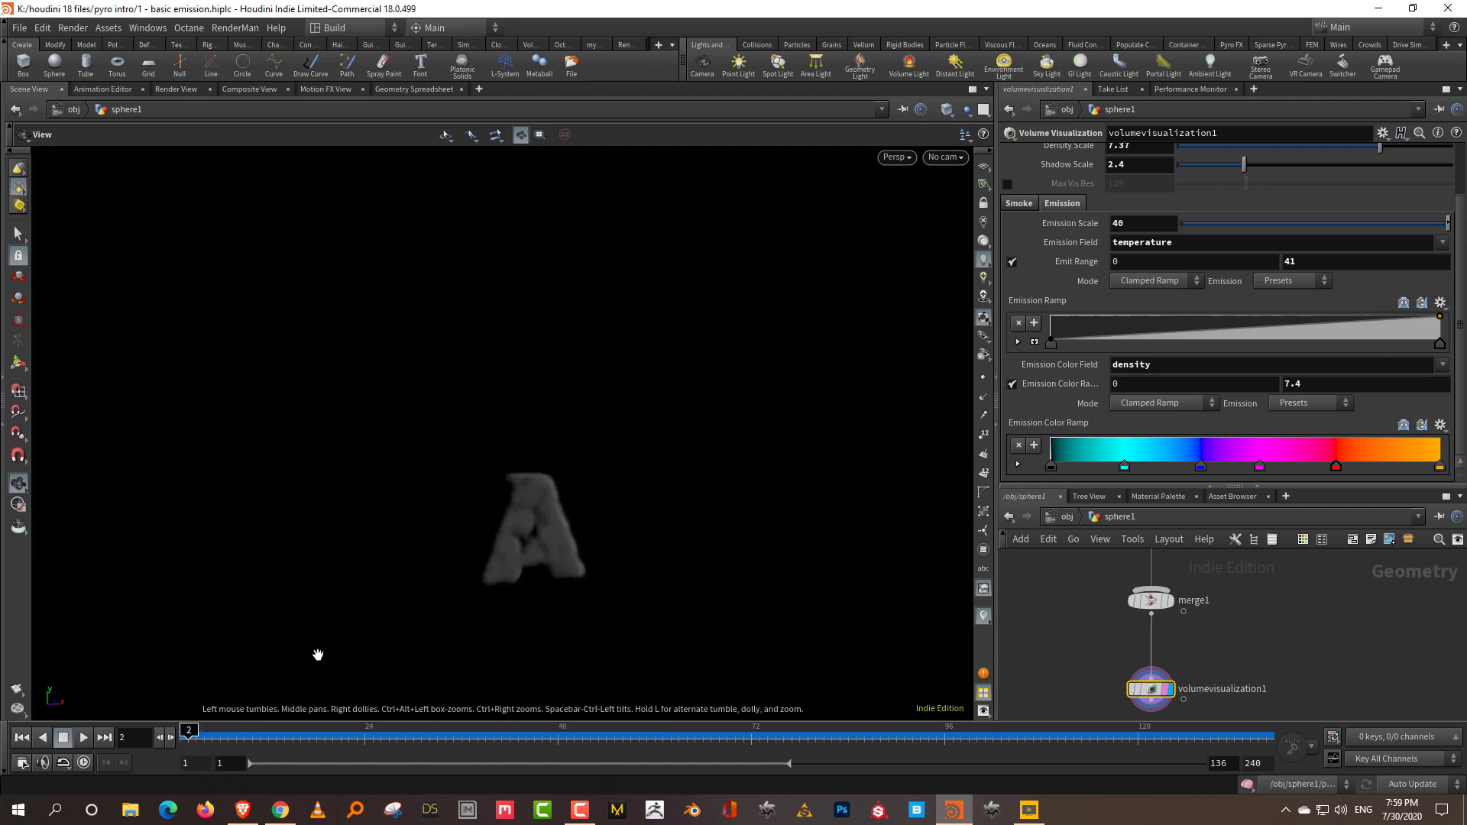
{"action": "left_click", "coordinate": [82, 739]}
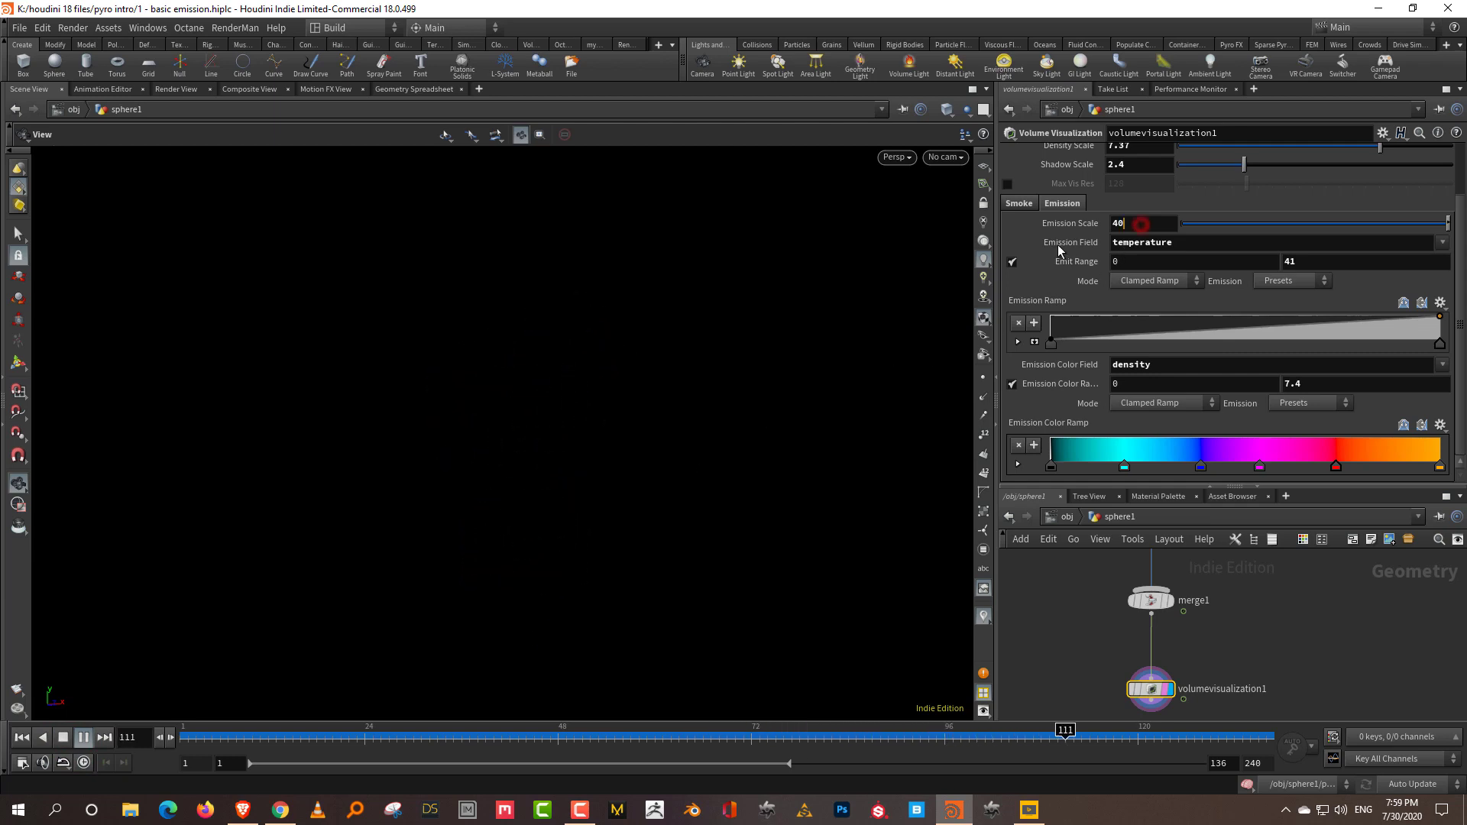
- Set the Emission Scale to 80 and the Emission Color Range's upper limit to 1.5
{"action": "key", "text": "Return"}
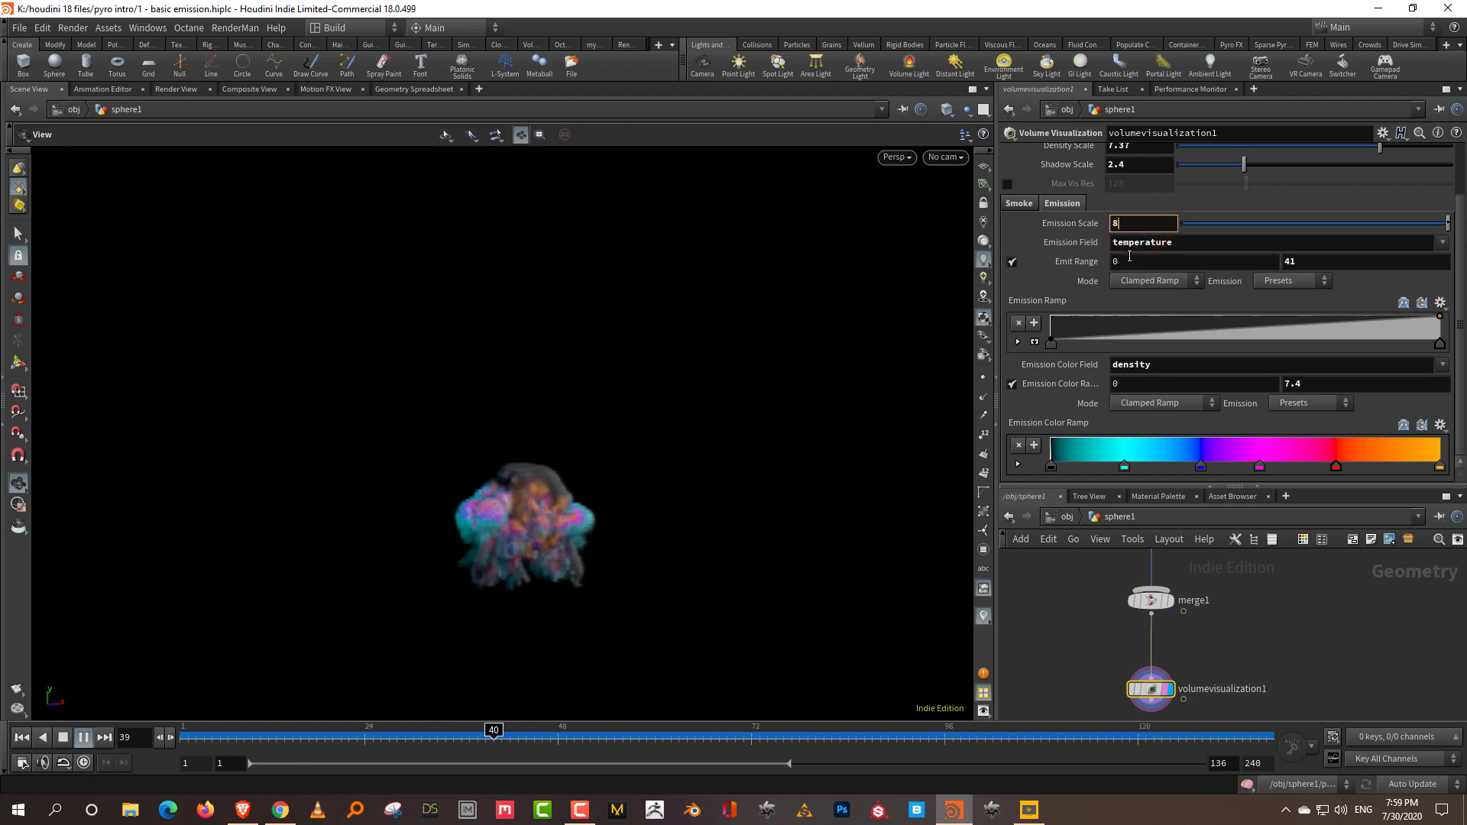
{"action": "type", "text": "80"}
{"action": "key", "text": "Return"}
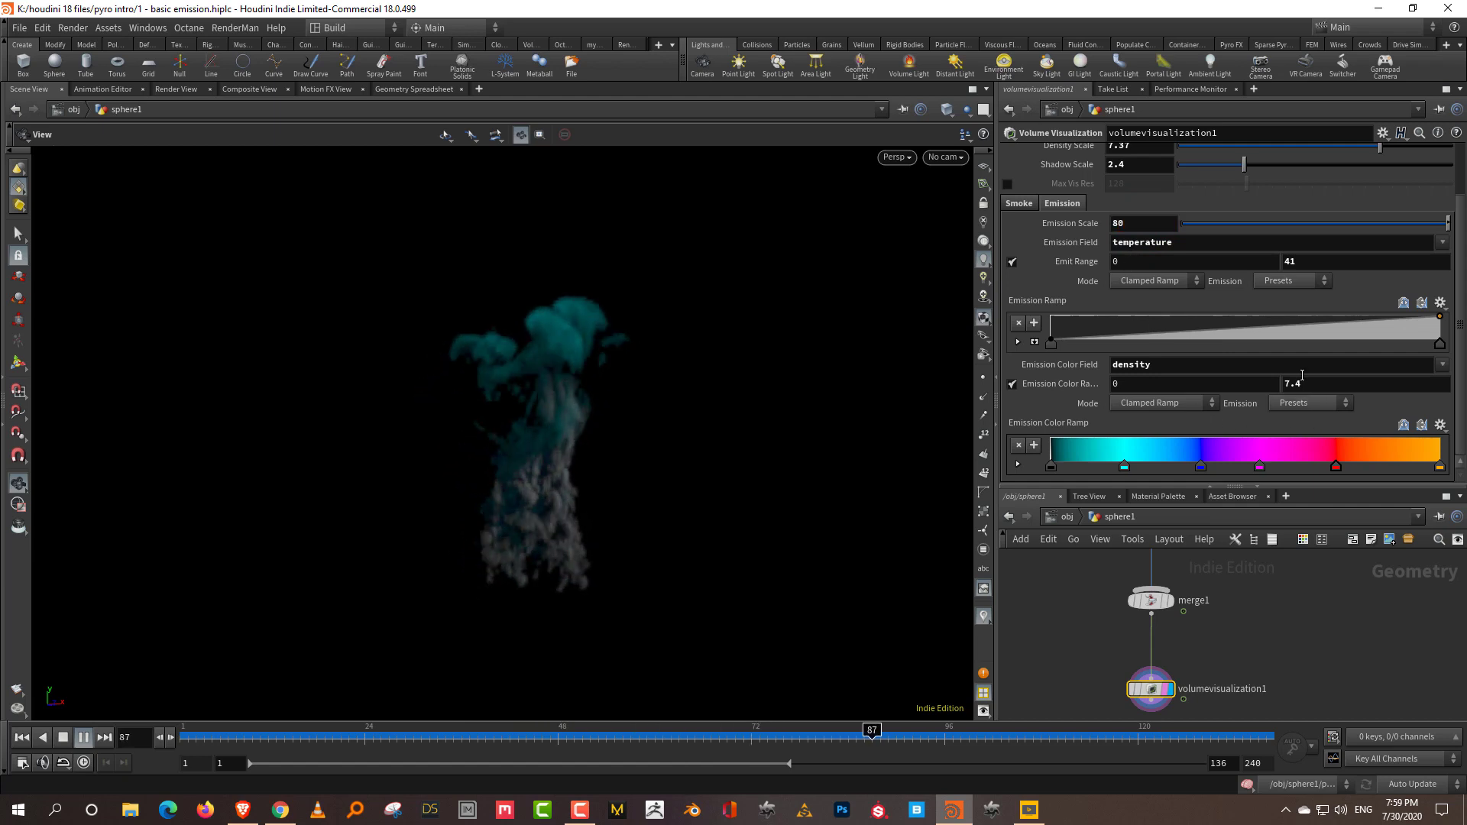
{"action": "mouse_move", "coordinate": [1281, 381]}
{"action": "middle_mouse_down"}
{"action": "mouse_move", "coordinate": [1255, 352]}
{"action": "mouse_move", "coordinate": [1270, 371]}
{"action": "middle_mouse_up"}
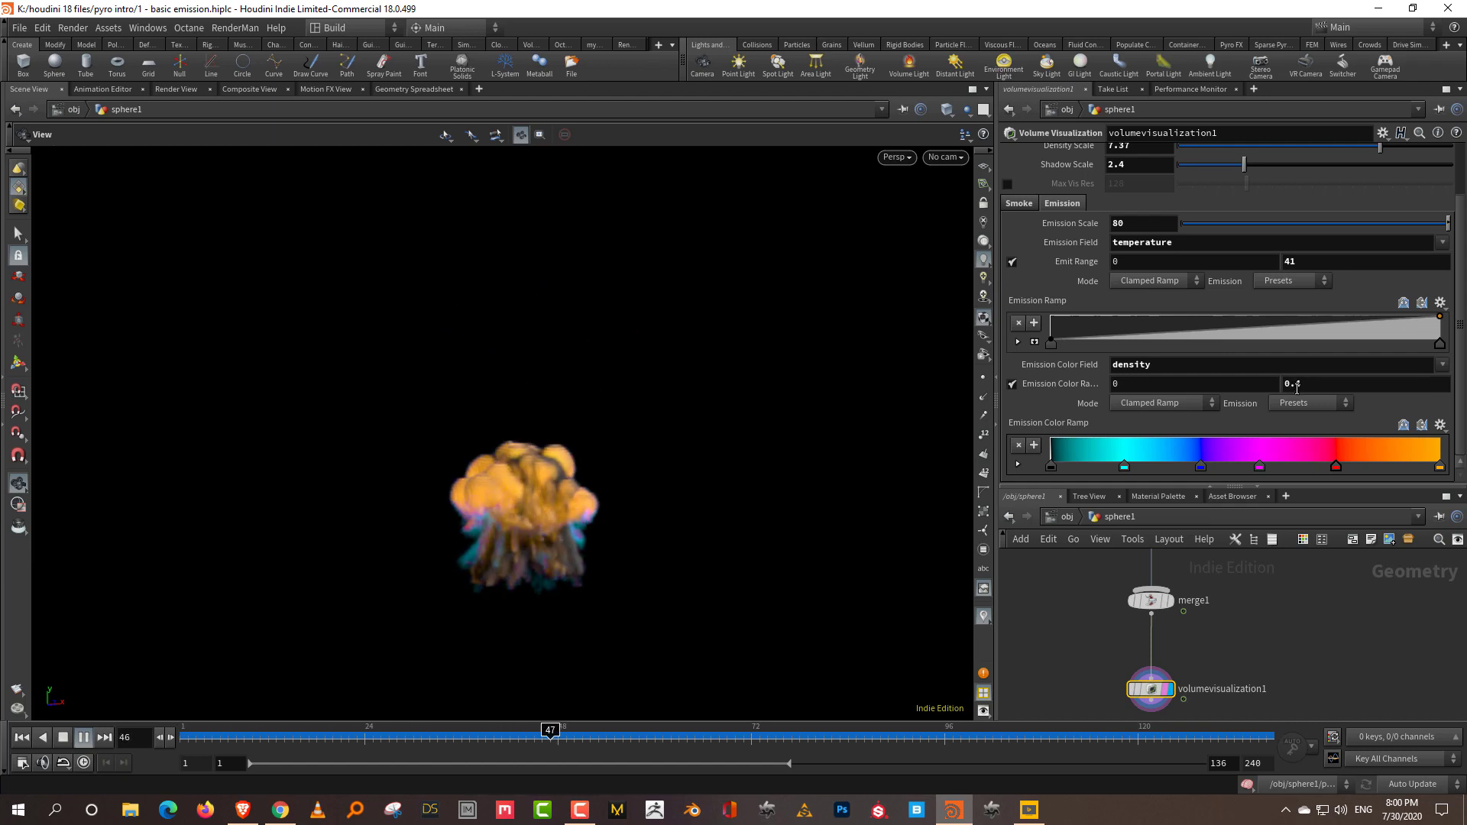
{"action": "middle_click_drag", "start_coordinate": [1296, 388], "coordinate": [1359, 384]}
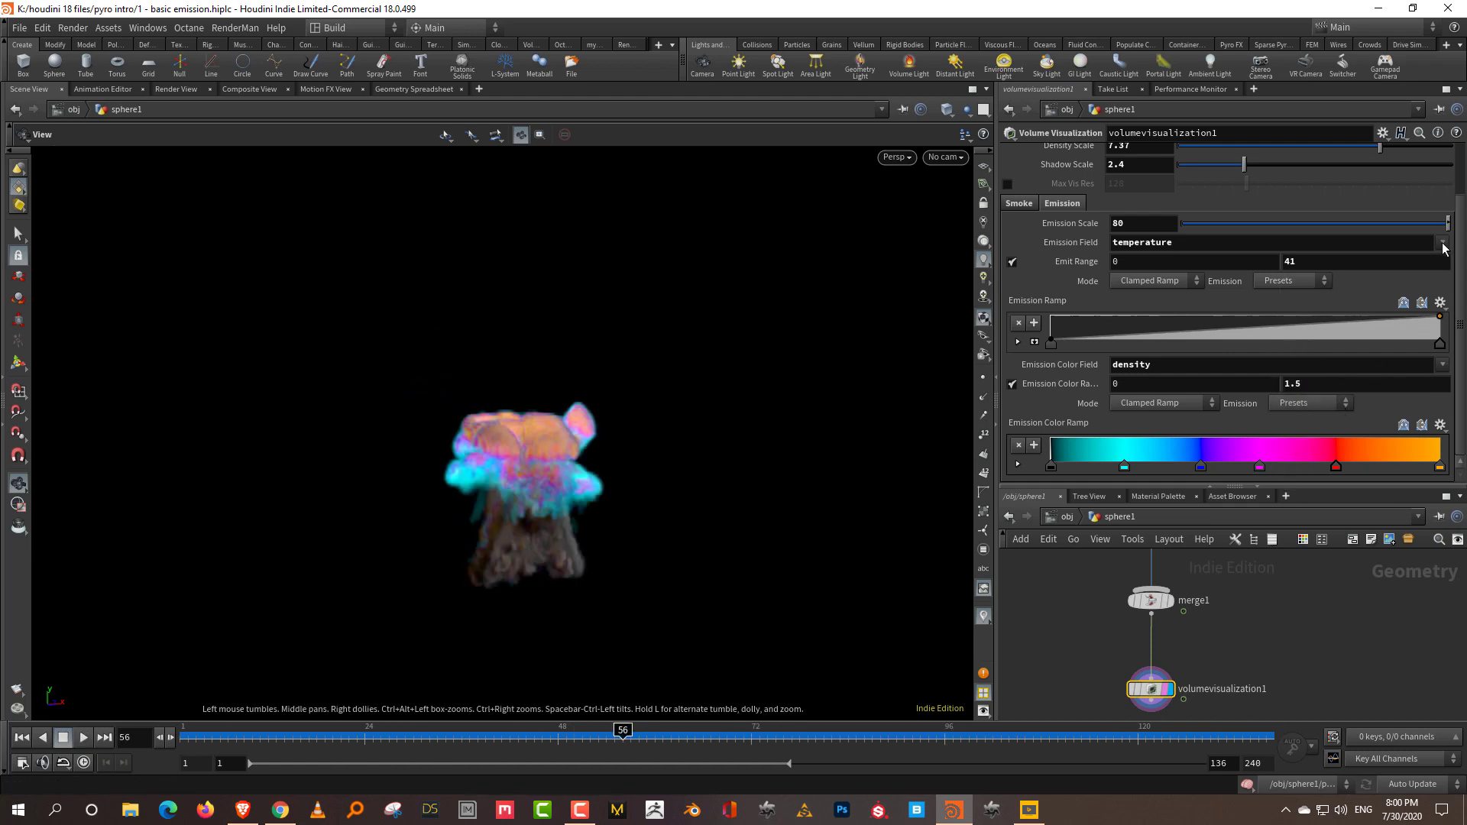
- Try vel.y as the Emission Field and preview the early frames of the simulation
{"action": "left_click", "coordinate": [1441, 242]}
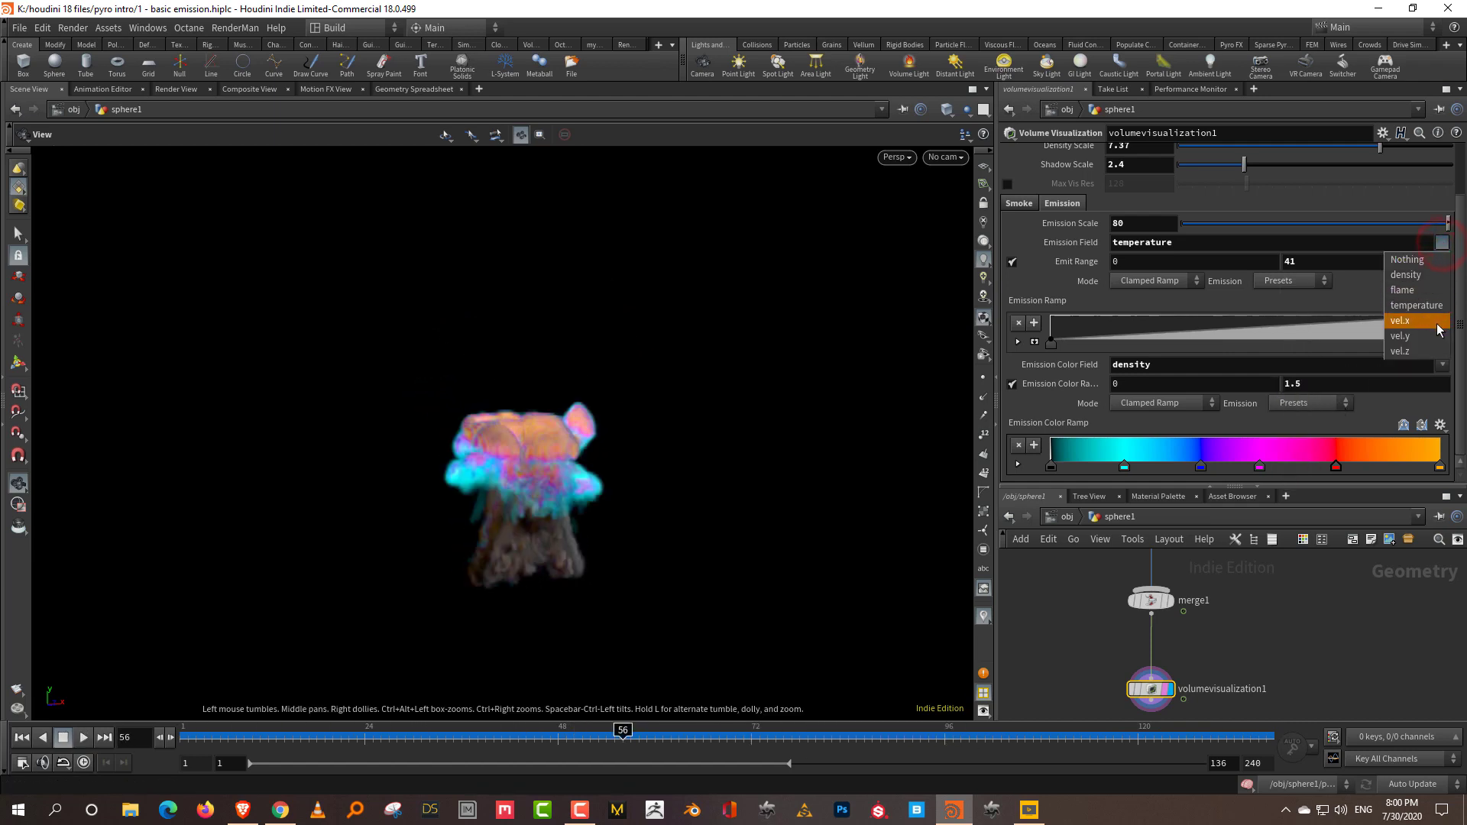
{"action": "left_click", "coordinate": [1441, 337]}
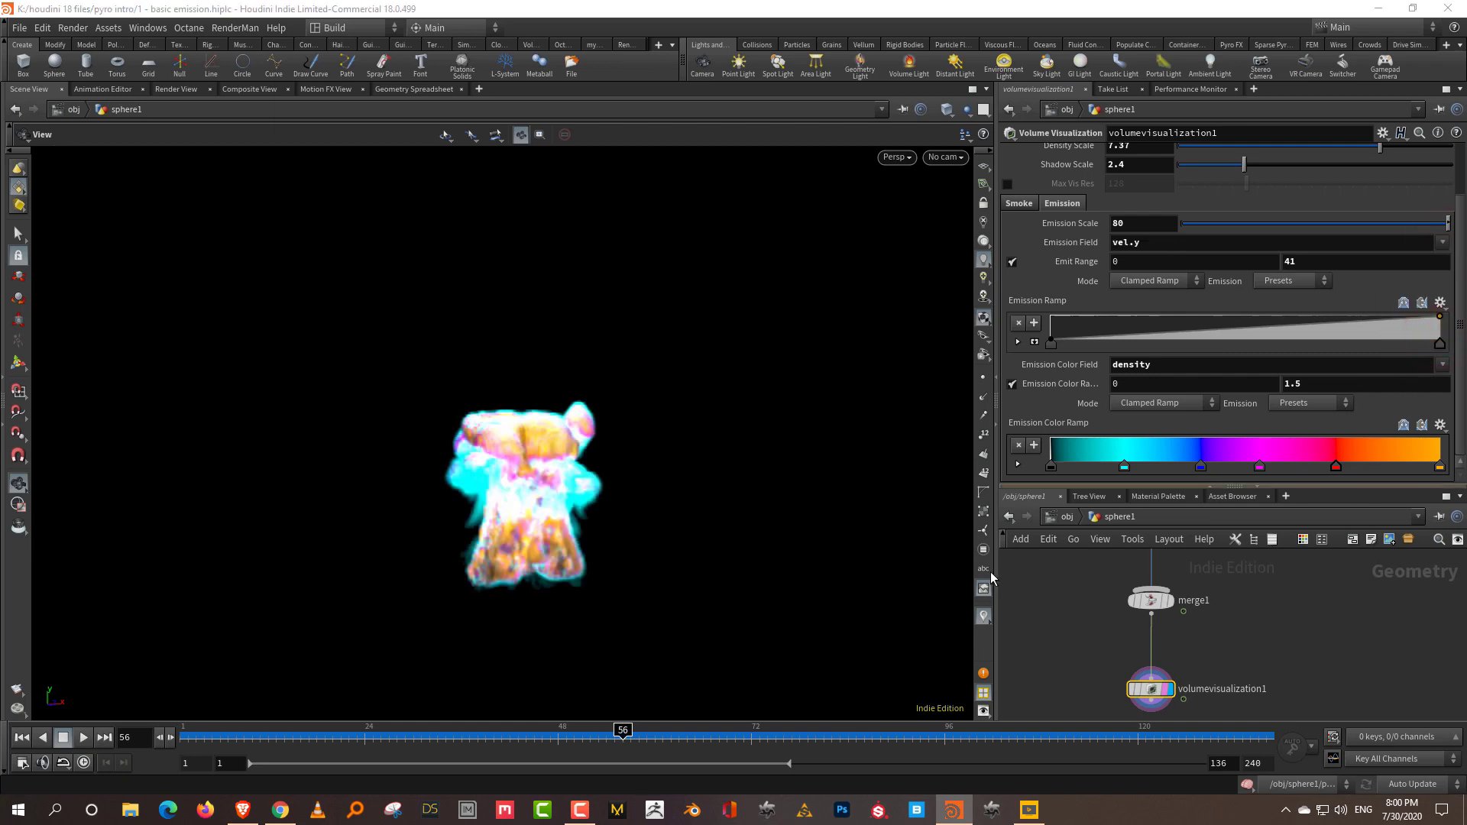
{"action": "left_click", "coordinate": [232, 738]}
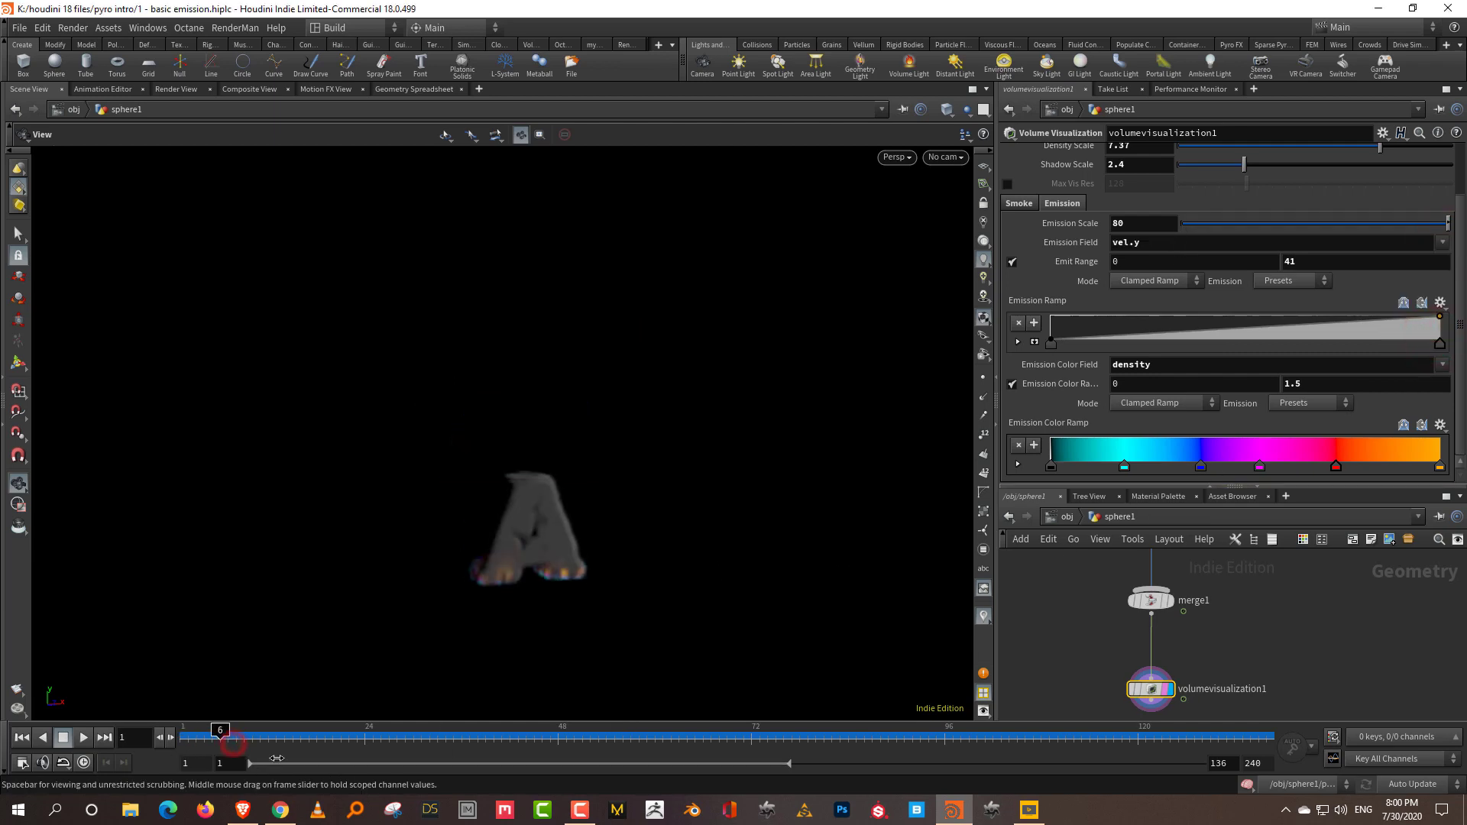
- Try vel.x as the Emission Field, scrub through the frames, and set the Emit Range's upper limit to 151
{"action": "left_click", "coordinate": [1441, 242]}
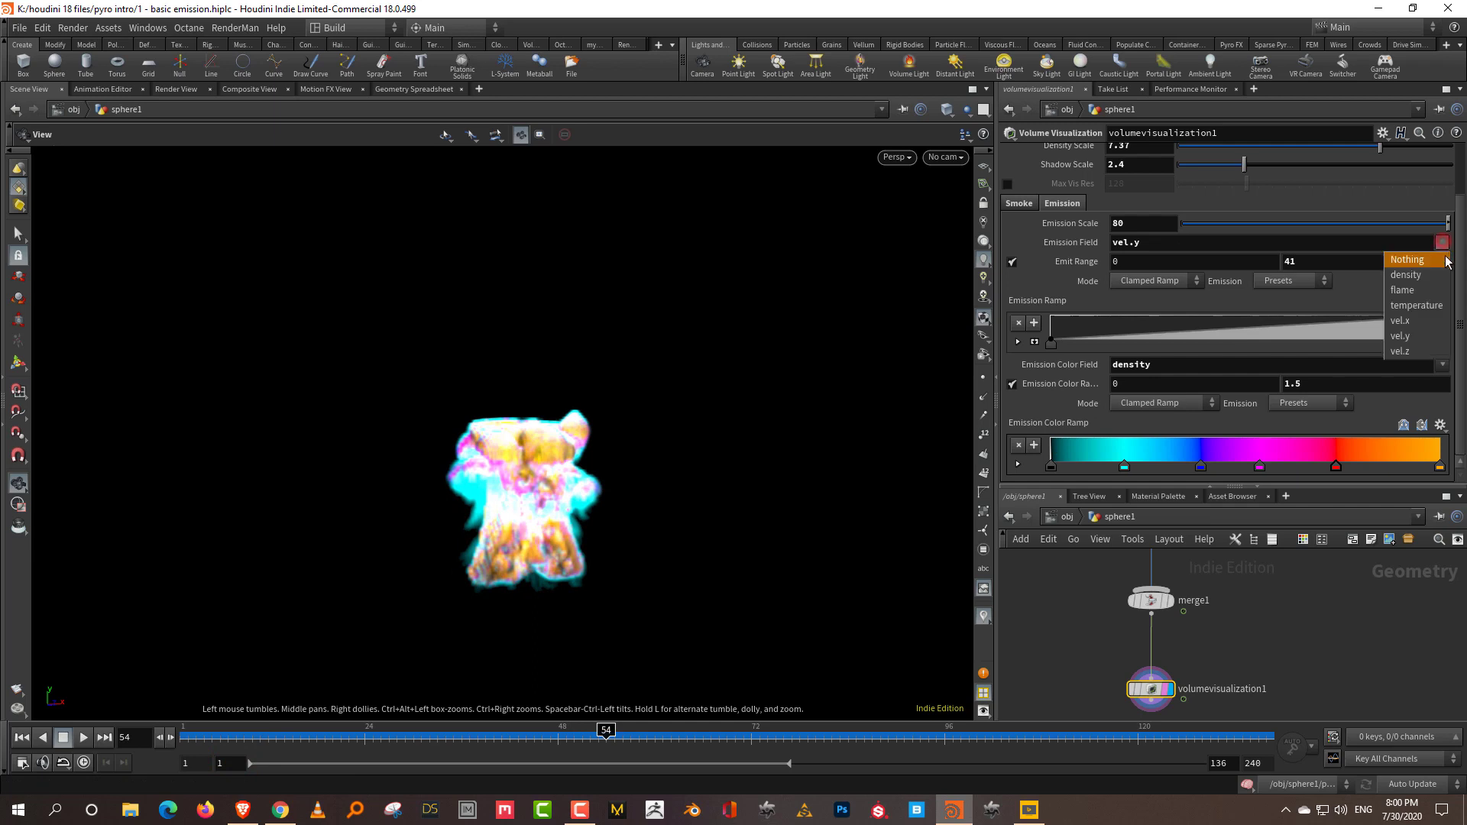
{"action": "left_click", "coordinate": [1429, 328]}
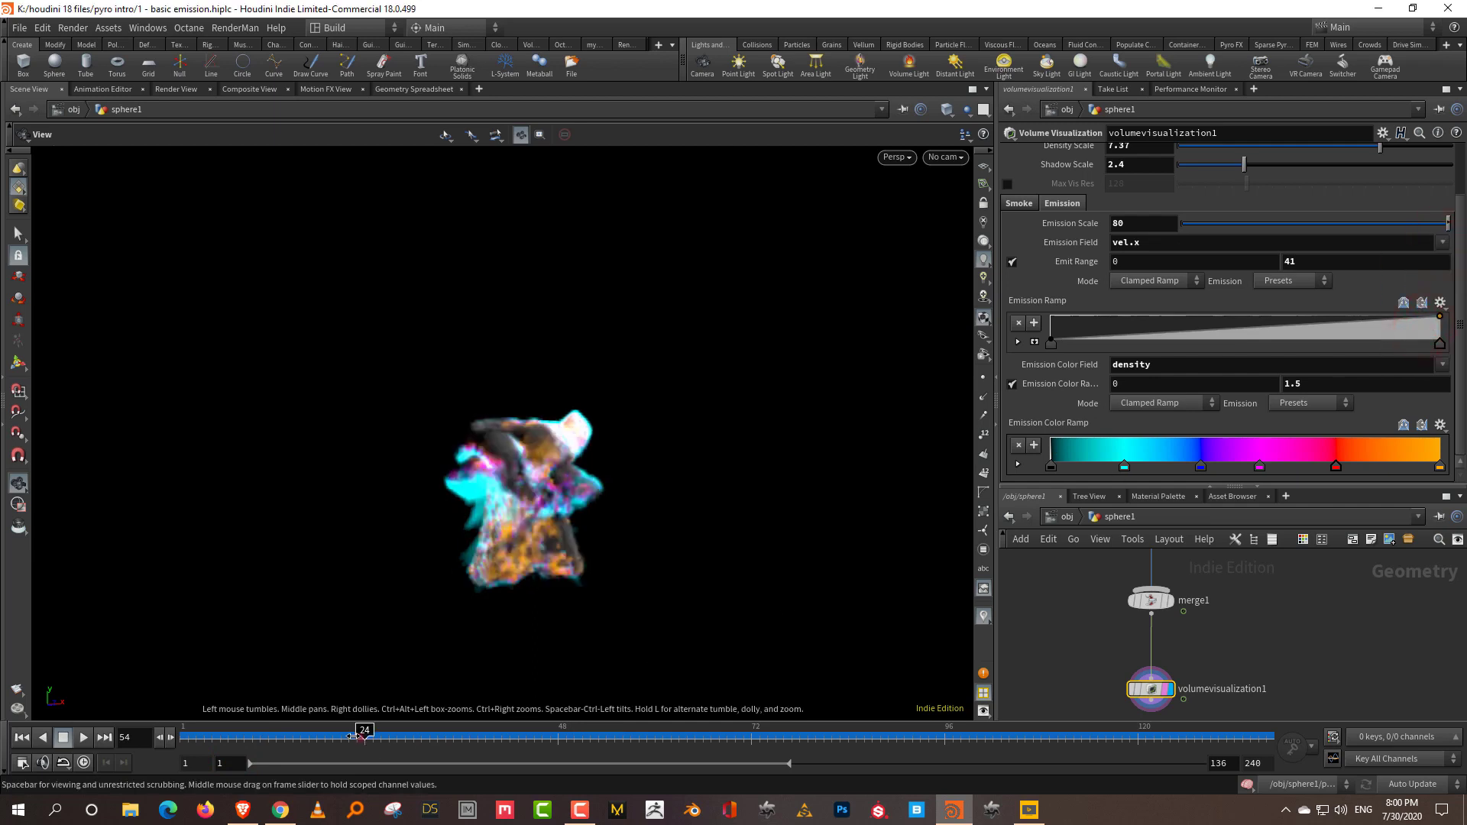
{"action": "left_click_drag", "start_coordinate": [359, 737], "coordinate": [252, 737]}
{"action": "left_click_drag", "start_coordinate": [546, 743], "coordinate": [751, 741]}
{"action": "middle_click_drag", "start_coordinate": [1297, 265], "coordinate": [1428, 233]}
- Try vel.z as the Emission Field during playback and lower the Emission Color Range's upper limit to 0.3
{"action": "left_click", "coordinate": [1441, 243]}
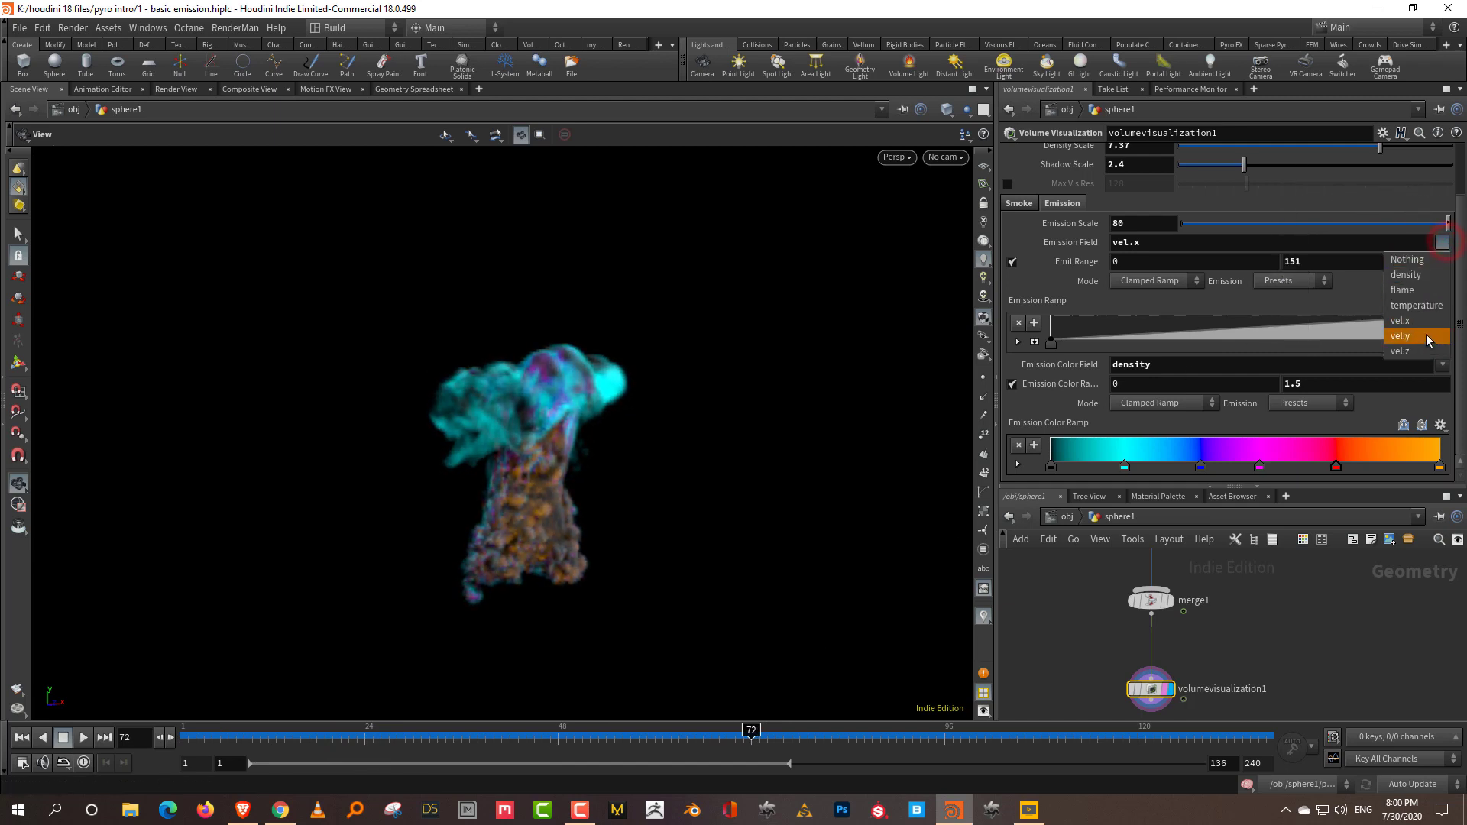
{"action": "left_click", "coordinate": [1402, 351]}
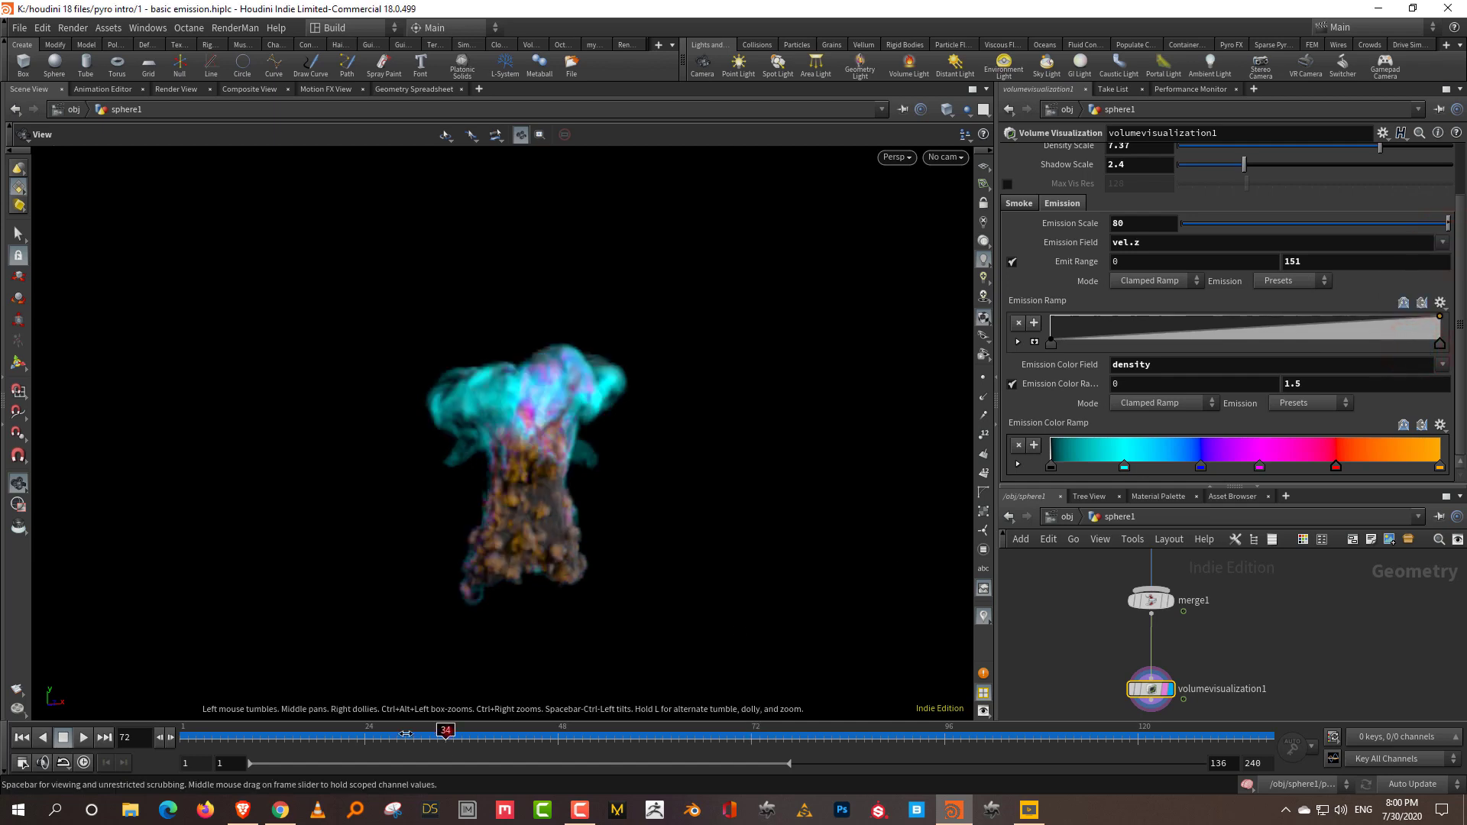
{"action": "left_click", "coordinate": [22, 737]}
{"action": "left_click", "coordinate": [84, 738]}
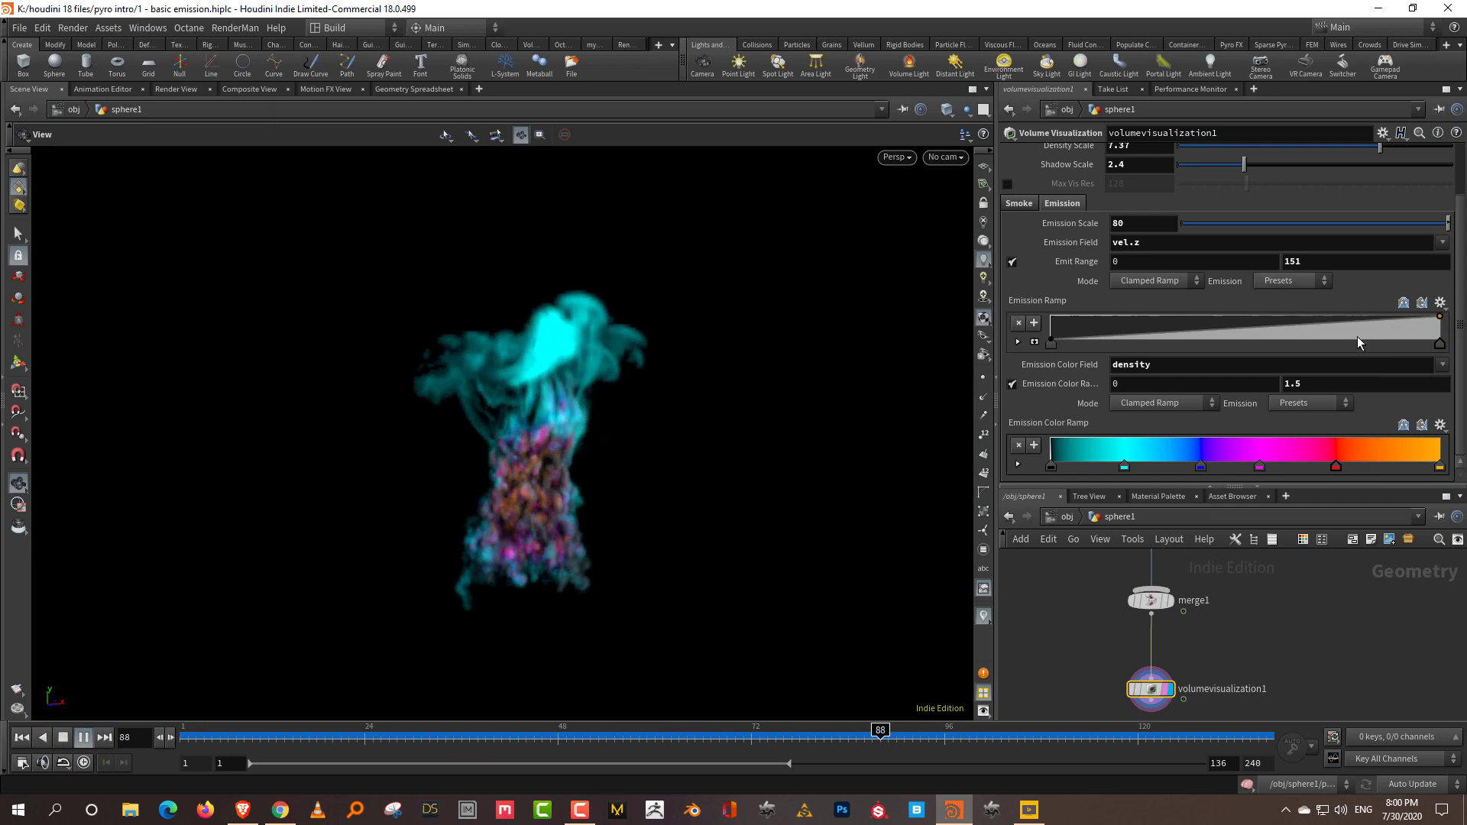
{"action": "middle_click_drag", "start_coordinate": [1309, 384], "coordinate": [1404, 357]}
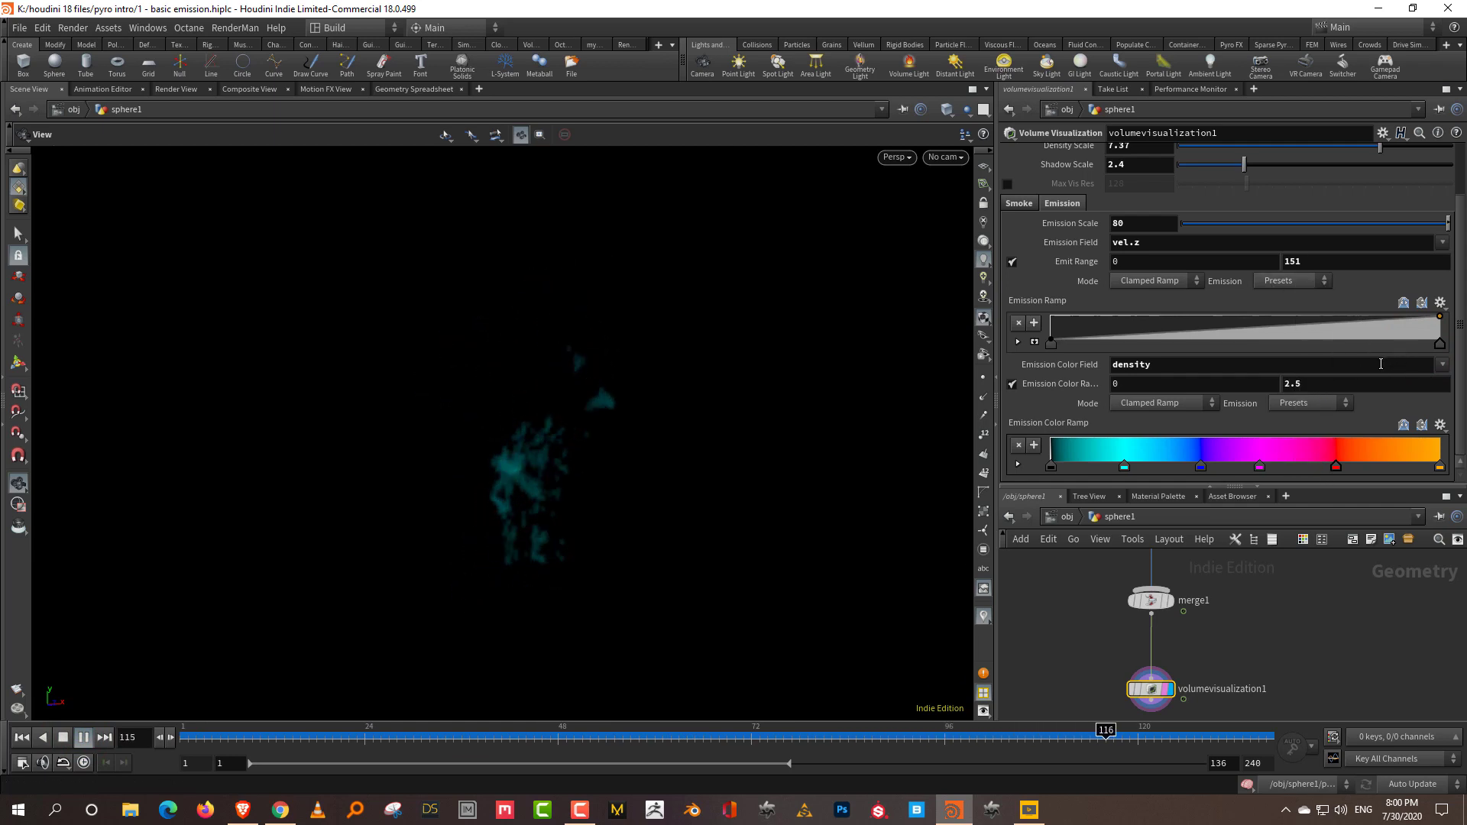
{"action": "middle_click_drag", "start_coordinate": [1317, 383], "coordinate": [1160, 389]}
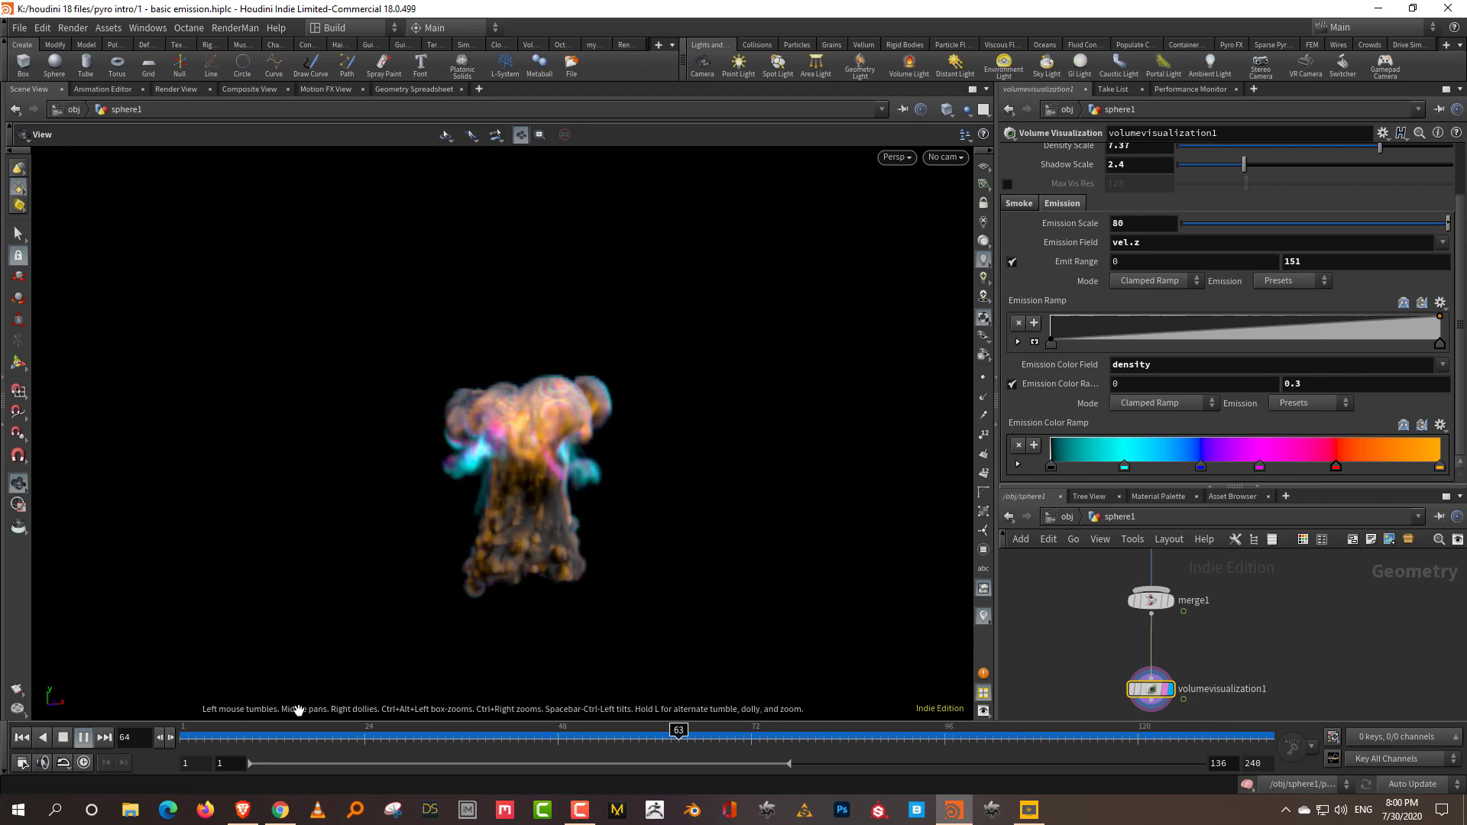
- Change the Emission Field back to temperature and set the Emission Scale to 150
{"action": "left_click", "coordinate": [1442, 242]}
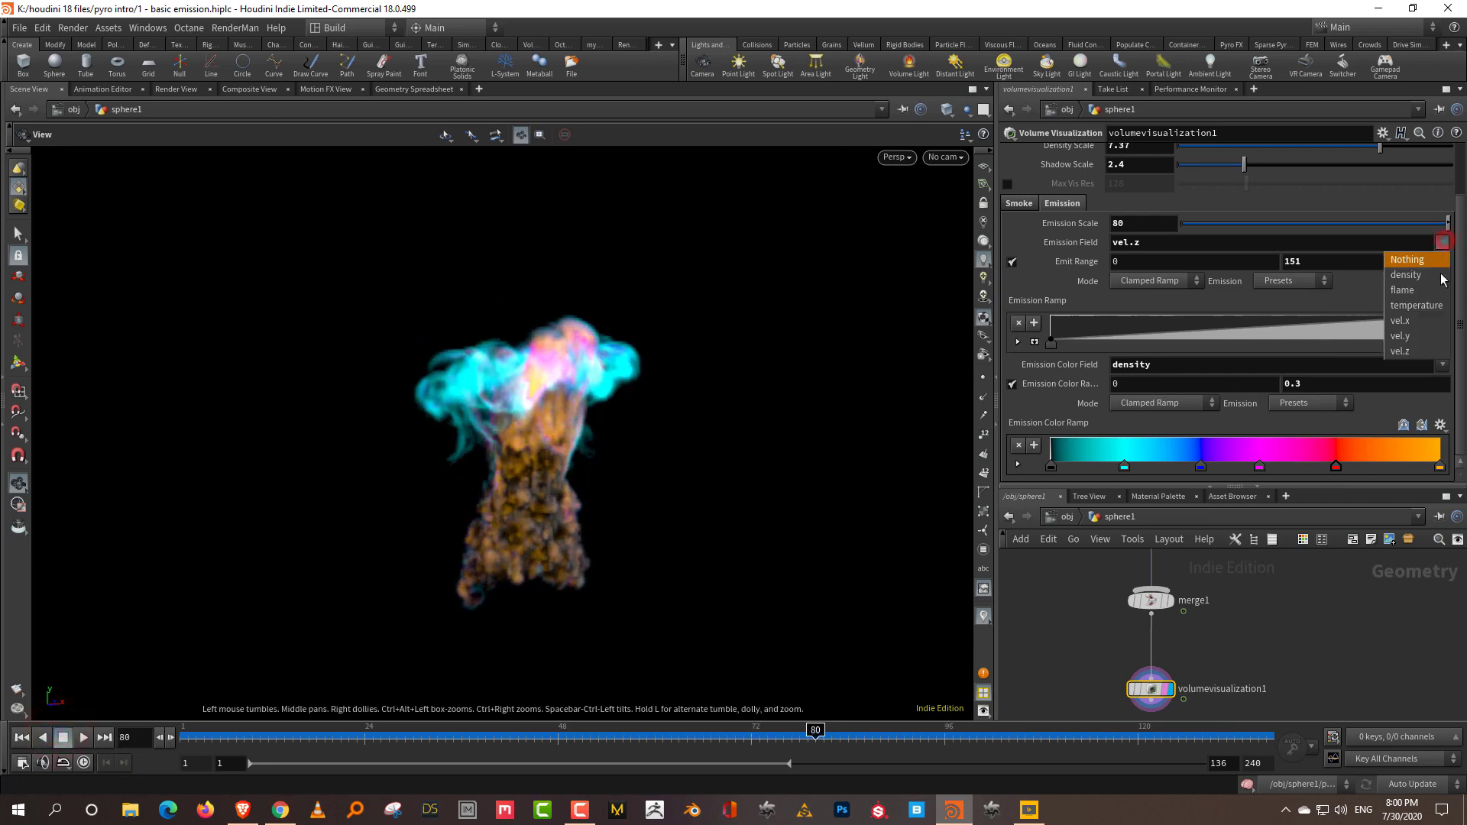
{"action": "left_click", "coordinate": [1427, 315]}
{"action": "left_click", "coordinate": [218, 738]}
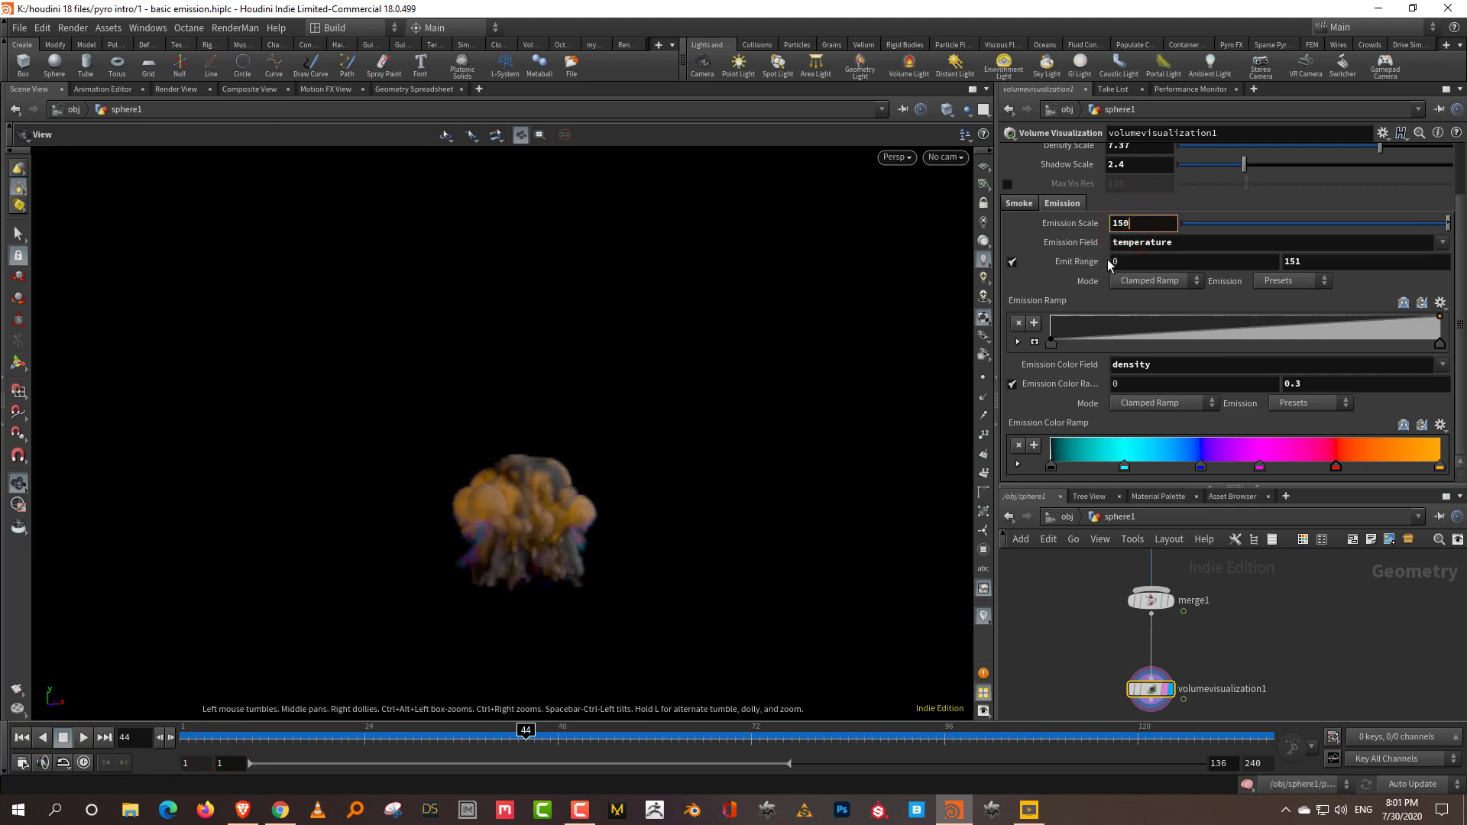
{"action": "key", "text": "Return"}
- Set the Emission Color Range's upper limit to 0.6 and the Emit Range's upper limit to 21
{"action": "middle_click_drag", "start_coordinate": [1312, 387], "coordinate": [1308, 207]}
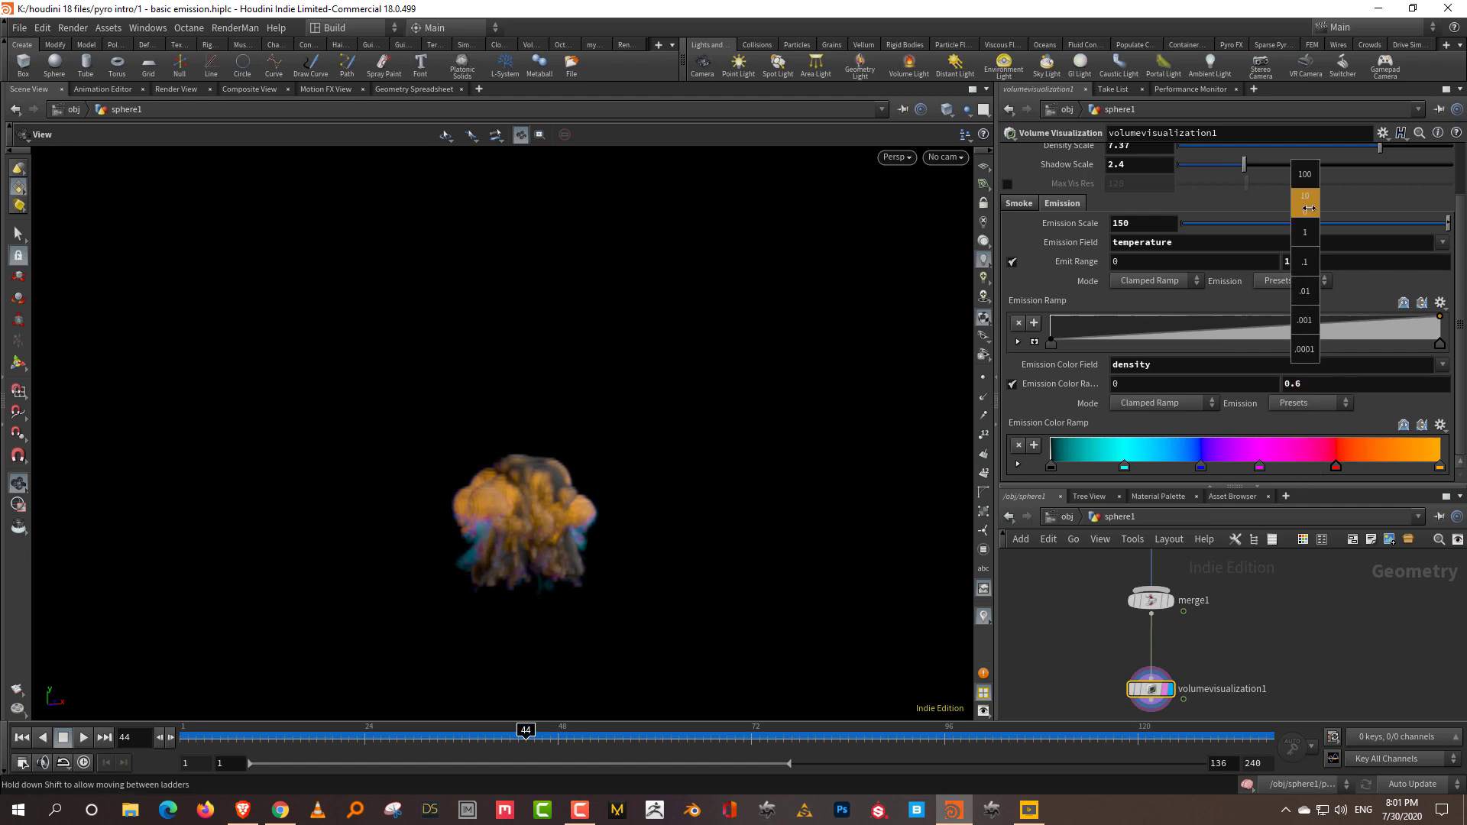
{"action": "middle_click_drag", "start_coordinate": [1212, 229], "coordinate": [1215, 229]}
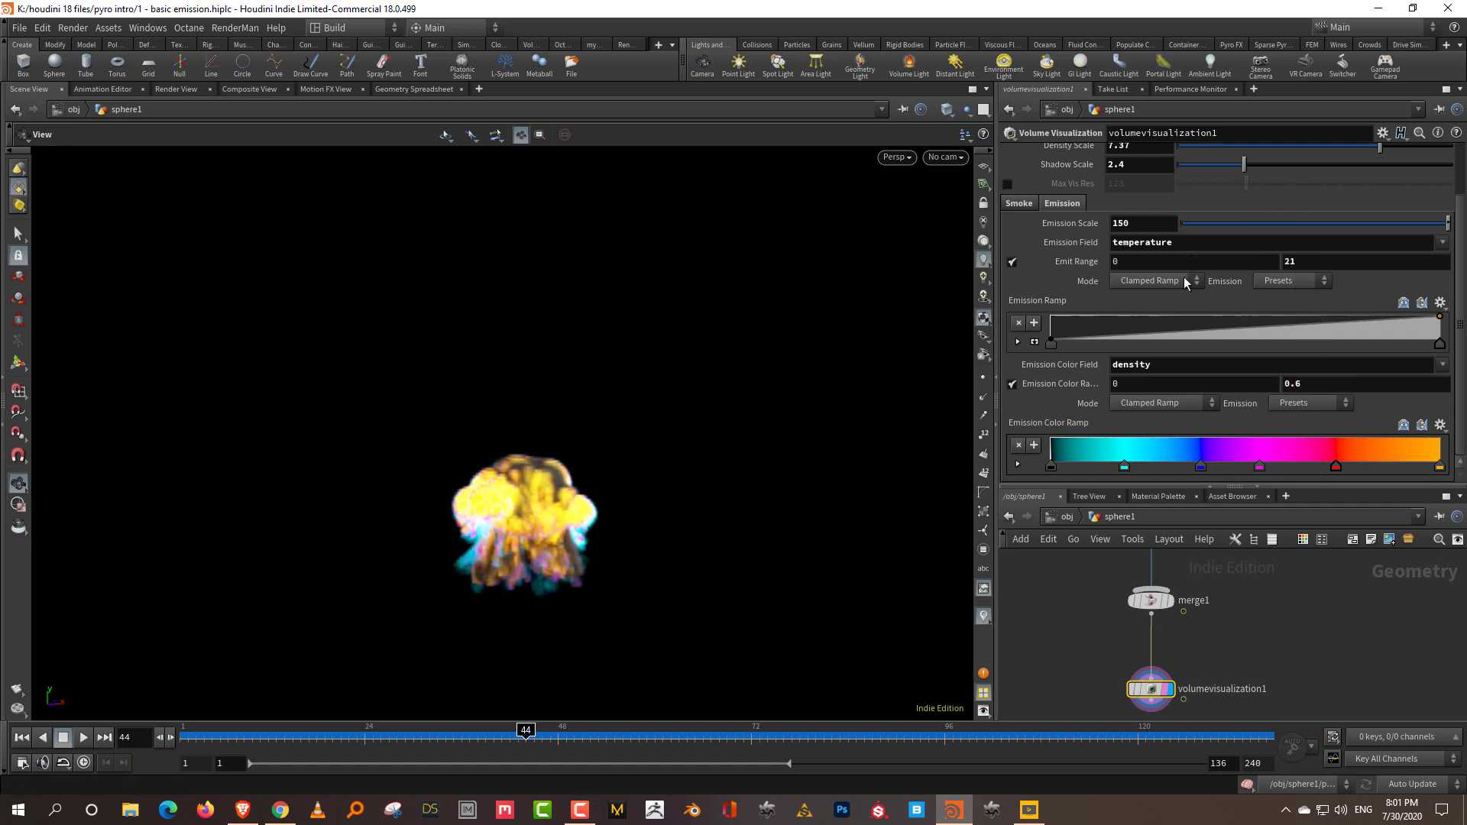
- Set the Emission Scale to 70 and play back the simulation from the first frame
{"action": "left_click_drag", "start_coordinate": [344, 735], "coordinate": [183, 735]}
{"action": "left_click", "coordinate": [84, 738]}
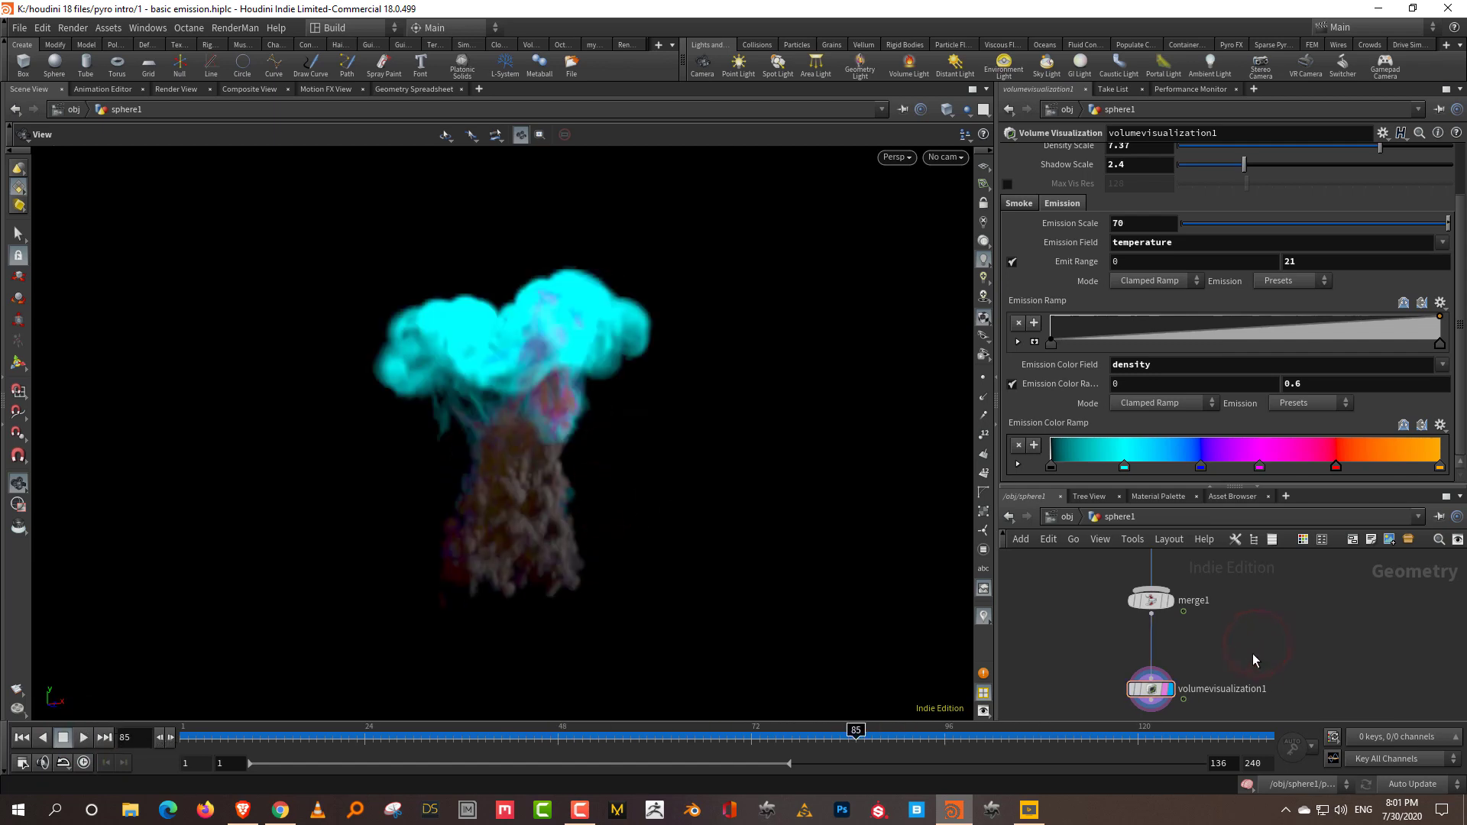
{"action": "left_click", "coordinate": [286, 729]}
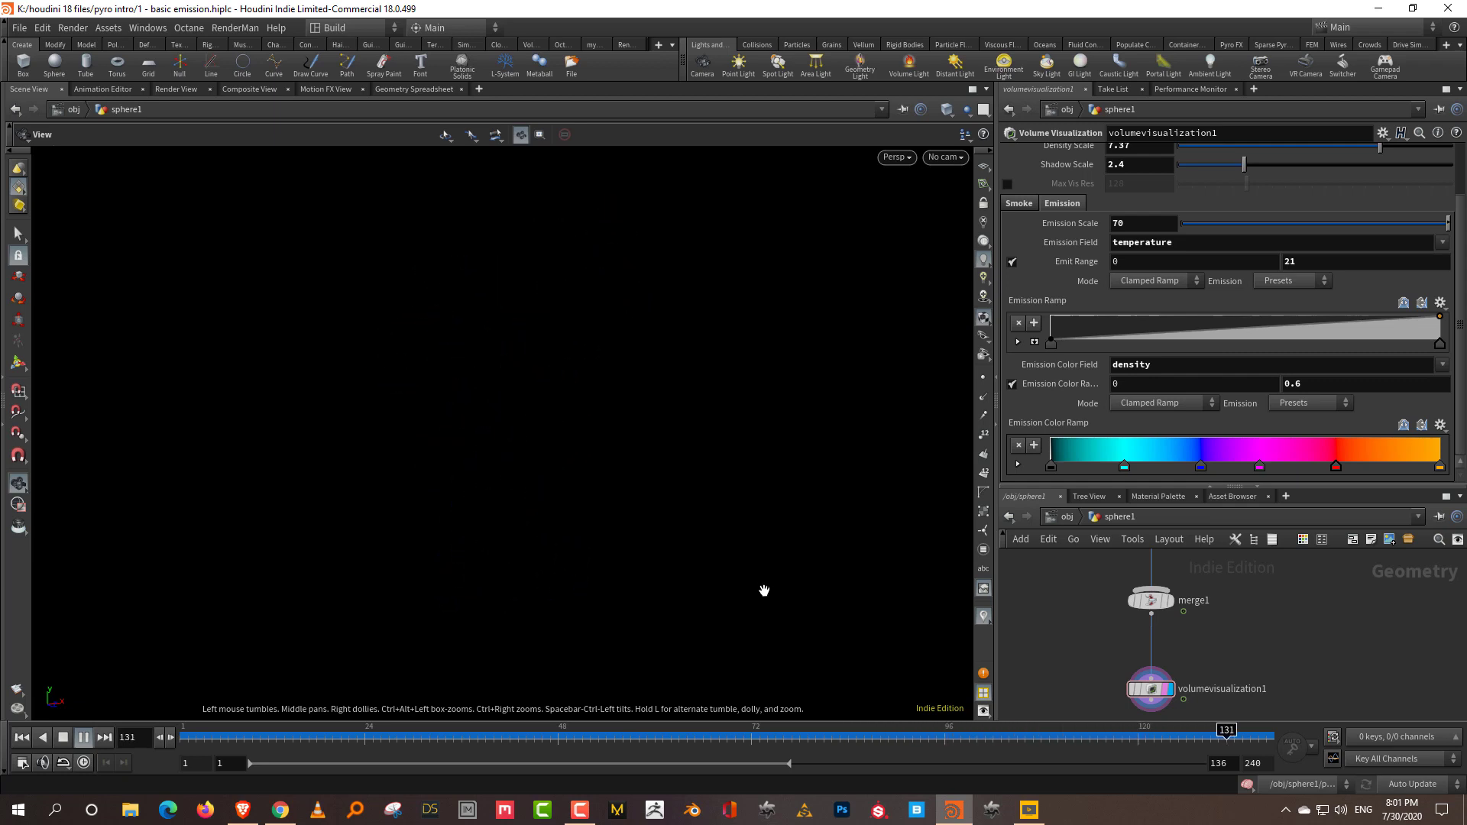
{"action": "key", "text": "Escape"}
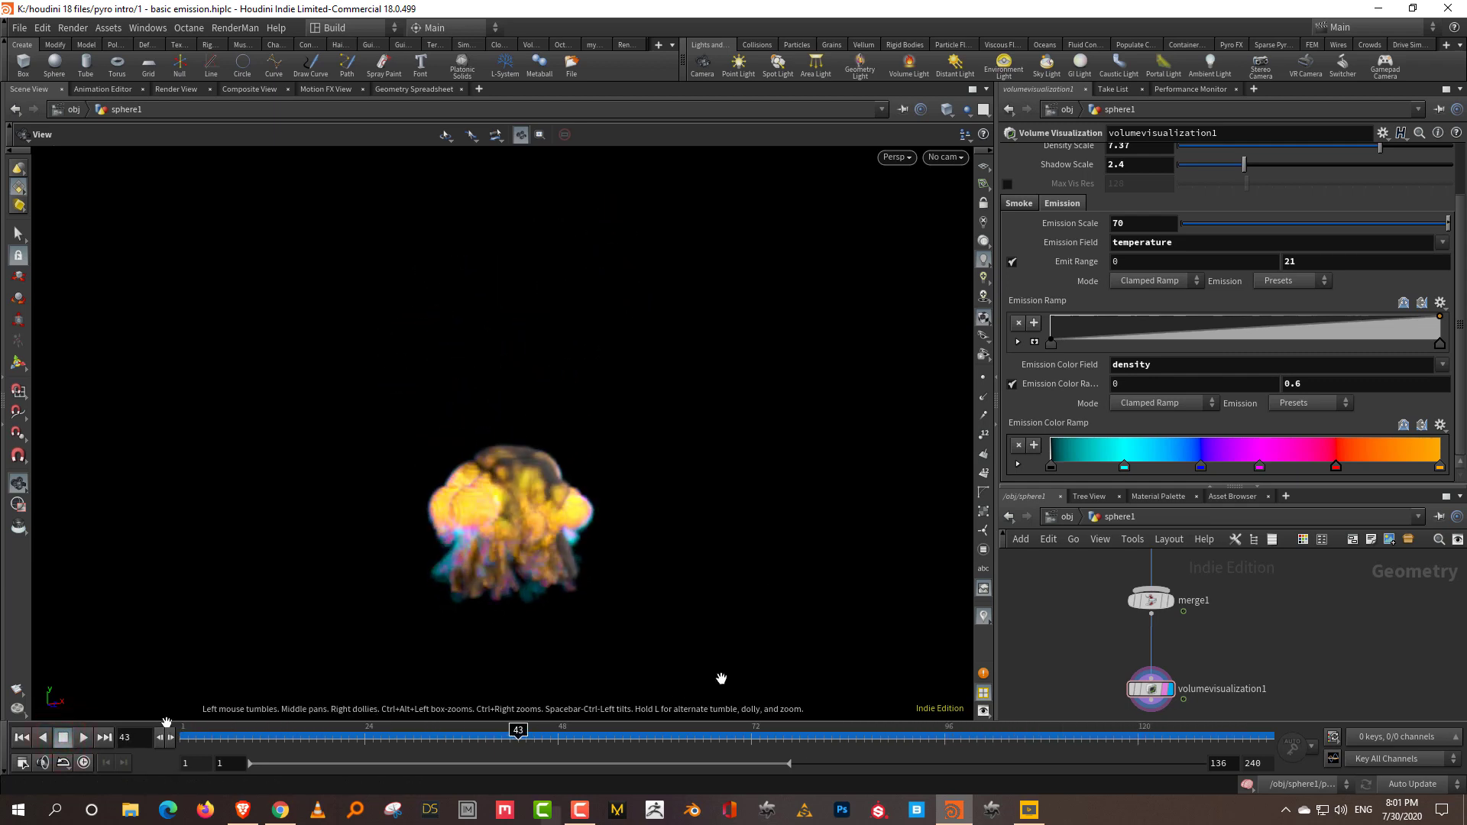